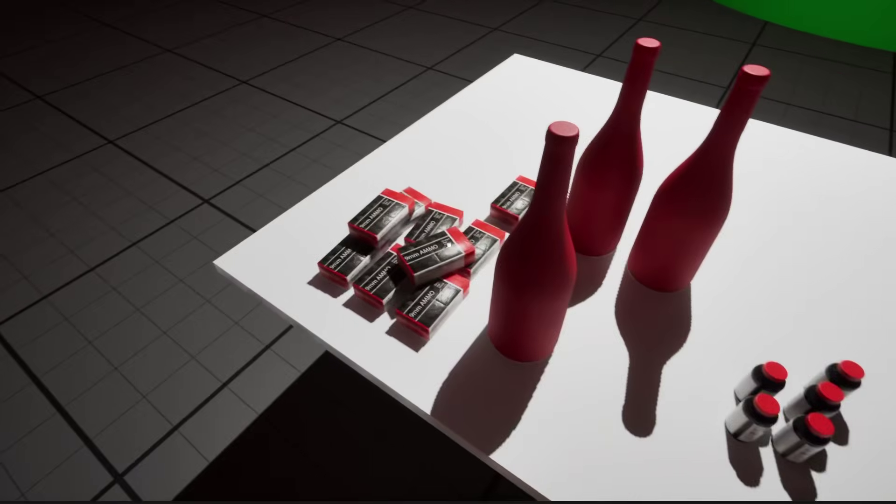
{"action": "key", "text": "d"}
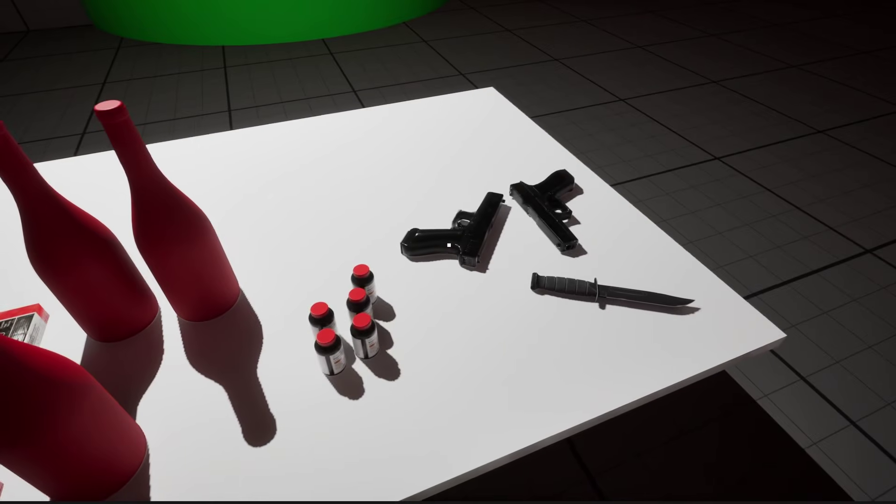
{"action": "left_click", "coordinate": [448, 244]}
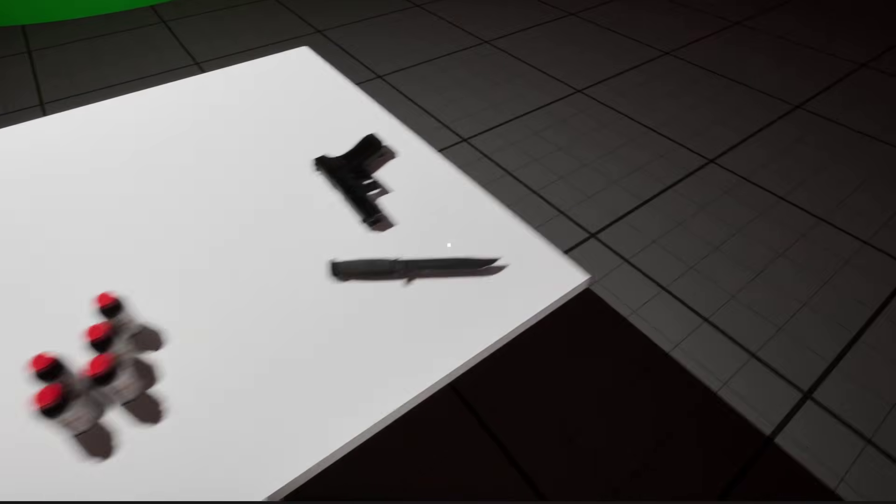
{"action": "key", "text": "e"}
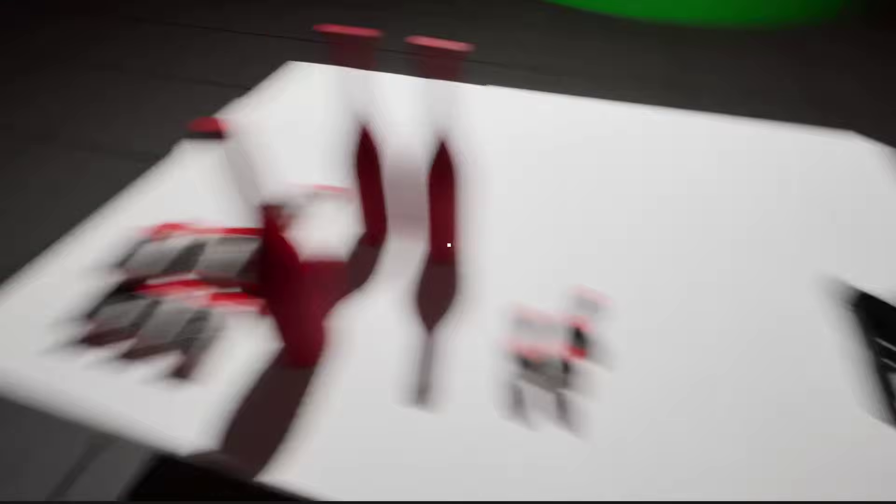
{"action": "key", "text": "e"}
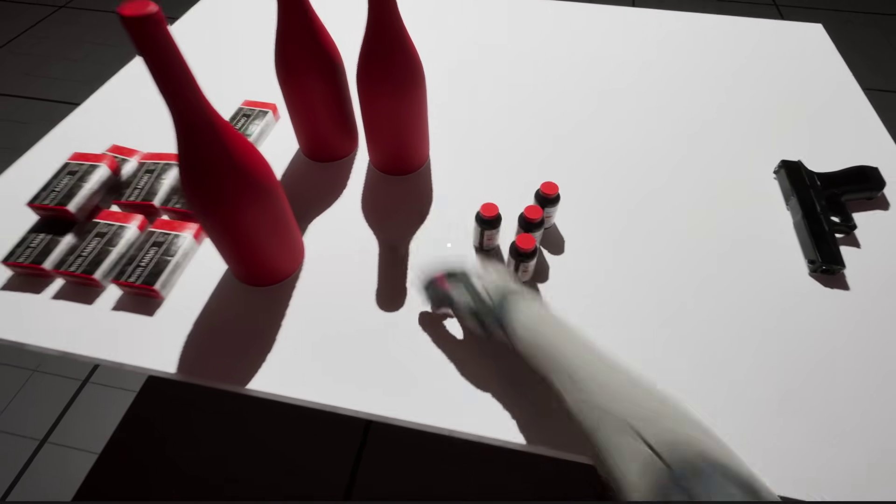
{"action": "key", "text": "e"}
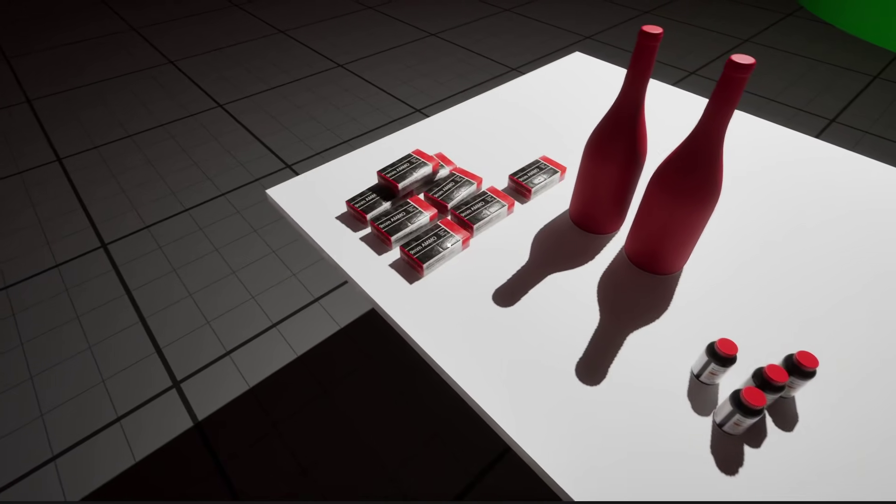
{"action": "key", "text": "e"}
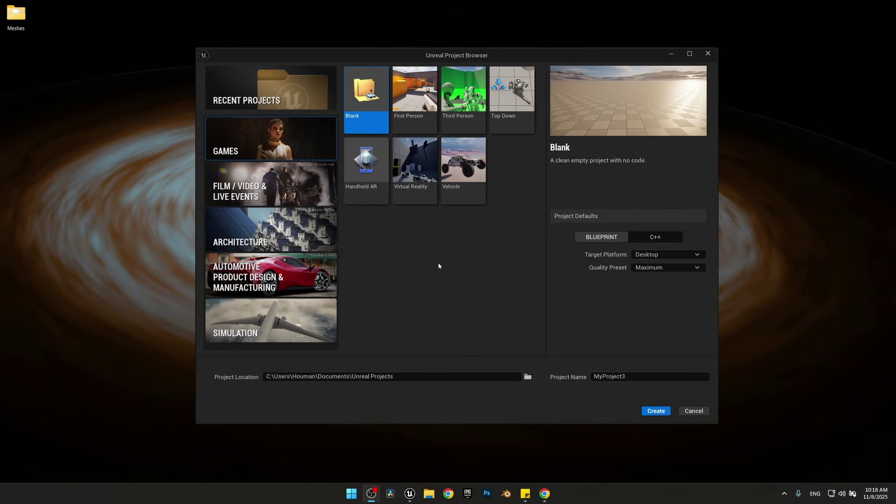
Create a new project from the Third Person games template, named MyPickupSystem
{"action": "left_click", "coordinate": [463, 103]}
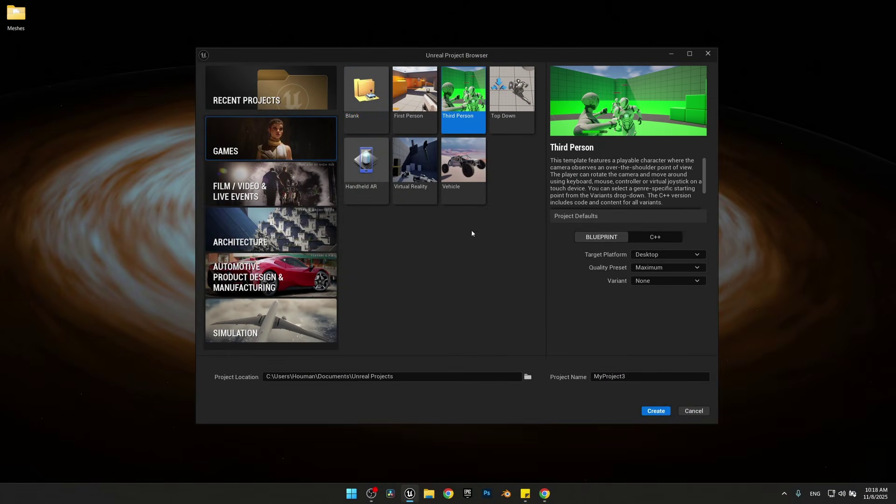
{"action": "double_click", "coordinate": [599, 377]}
{"action": "type", "text": "MyPickupSystem"}
{"action": "left_click", "coordinate": [656, 411]}
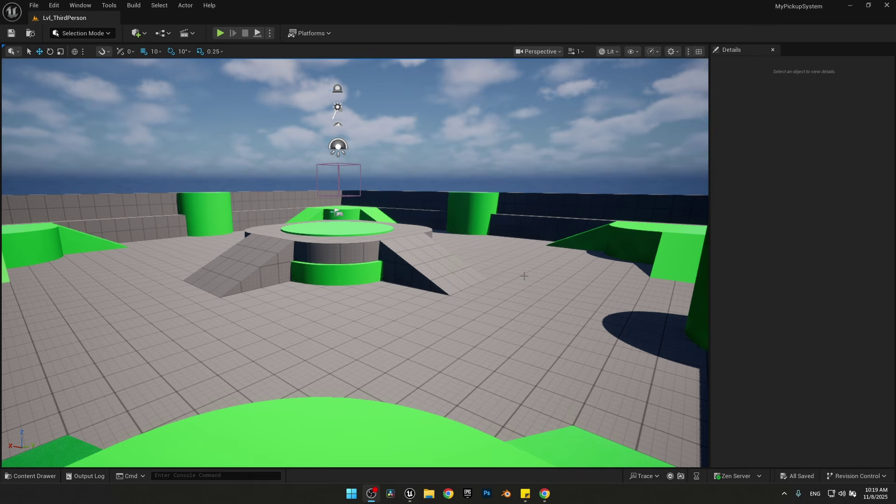
Open the BP_ThirdPersonCharacter blueprint from the ThirdPerson/Blueprints content folder
{"action": "left_click", "coordinate": [25, 476]}
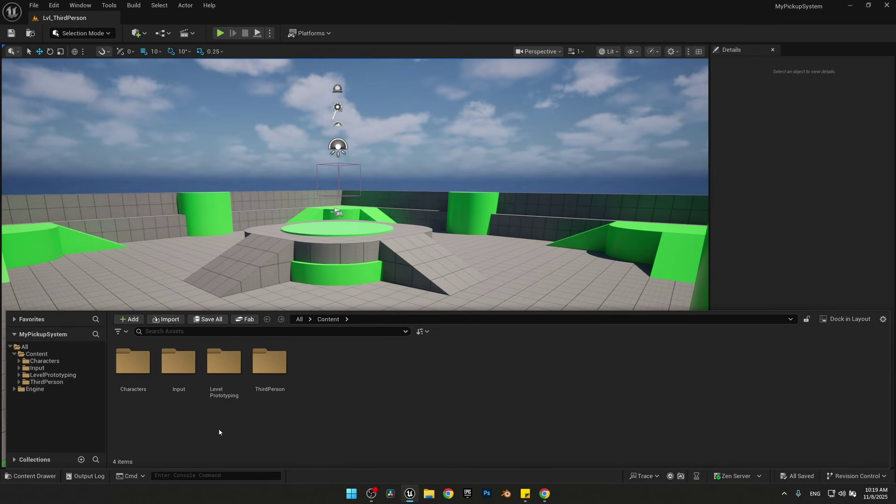
{"action": "left_click", "coordinate": [276, 375]}
{"action": "double_click", "coordinate": [275, 368]}
{"action": "double_click", "coordinate": [135, 366]}
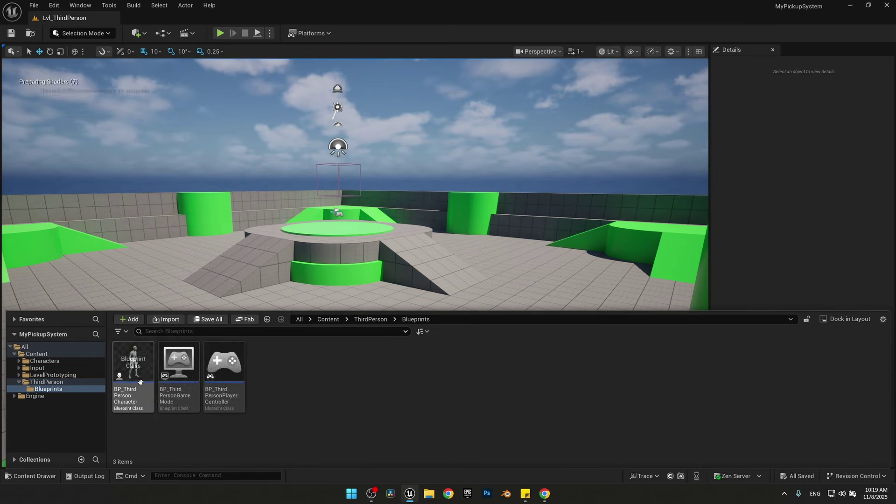
{"action": "double_click", "coordinate": [133, 367]}
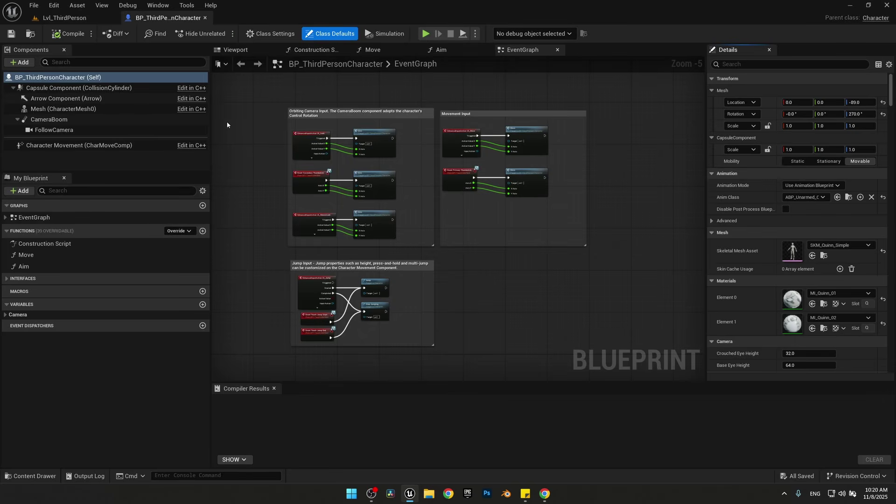
In the character's viewport, set the CameraBoom's Target Arm Length to 0
{"action": "left_click", "coordinate": [241, 51]}
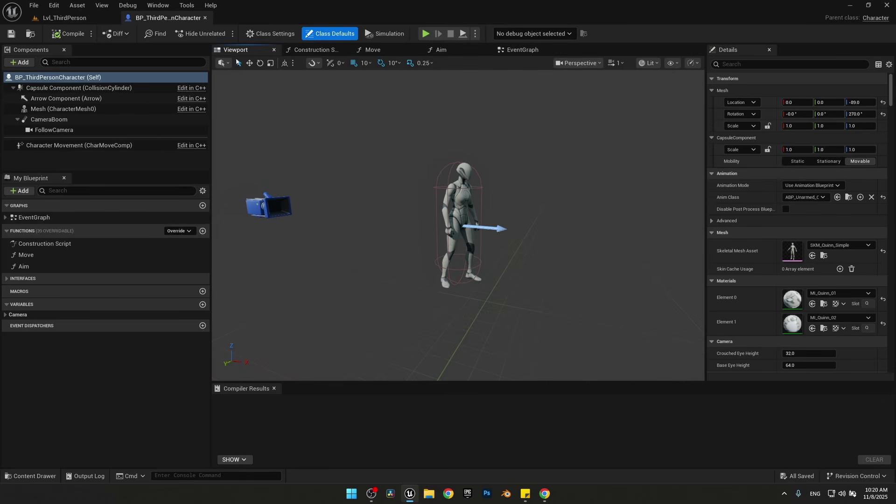
{"action": "left_click", "coordinate": [53, 130]}
{"action": "left_click", "coordinate": [46, 120]}
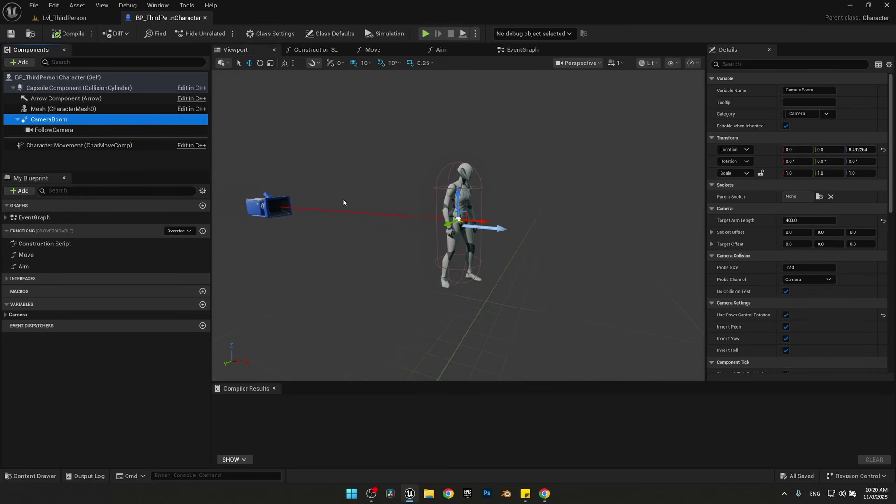
{"action": "left_click", "coordinate": [812, 221]}
{"action": "key", "text": "Return"}
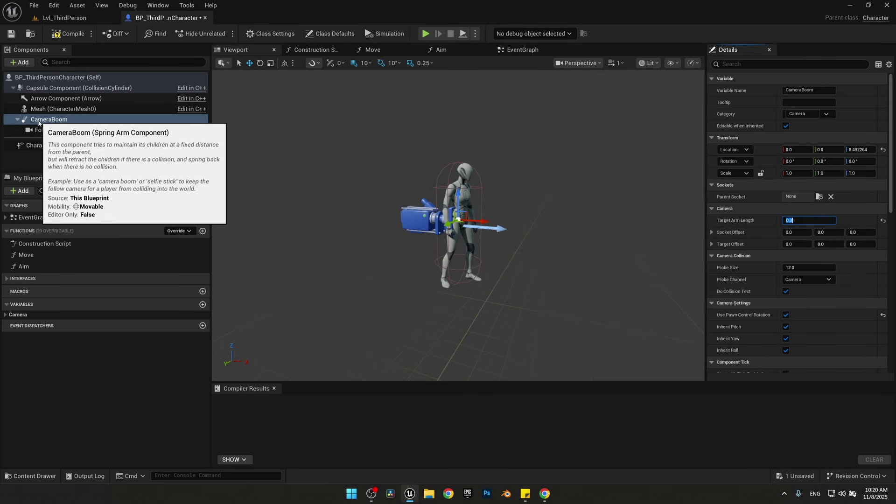
Parent the CameraBoom to the character Mesh and attach it to the head socket
{"action": "left_click_drag", "start_coordinate": [50, 122], "coordinate": [41, 110]}
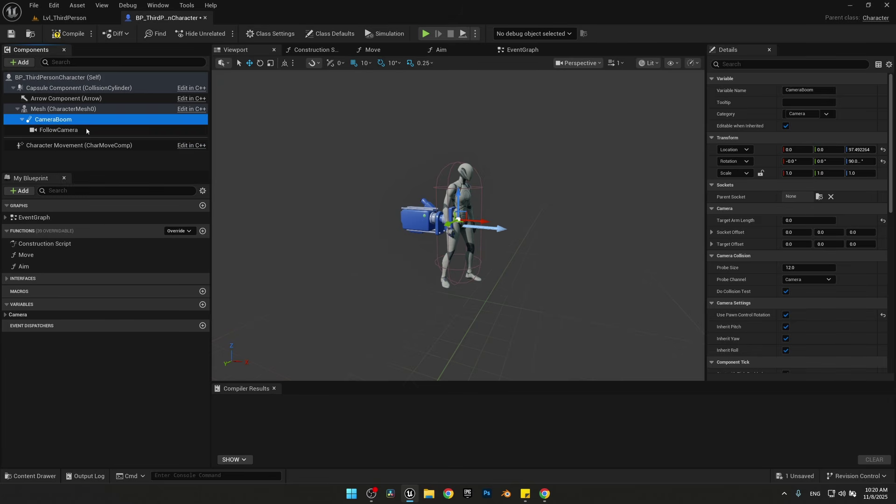
{"action": "left_click", "coordinate": [810, 196]}
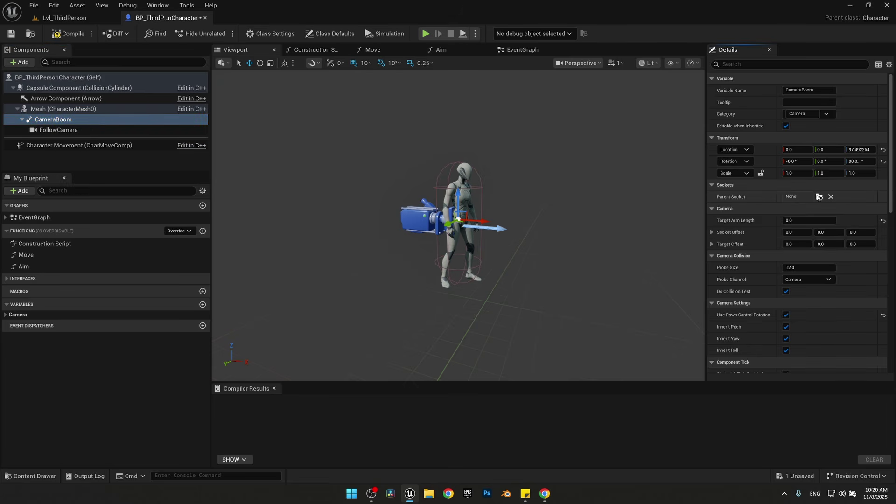
{"action": "left_click", "coordinate": [818, 197]}
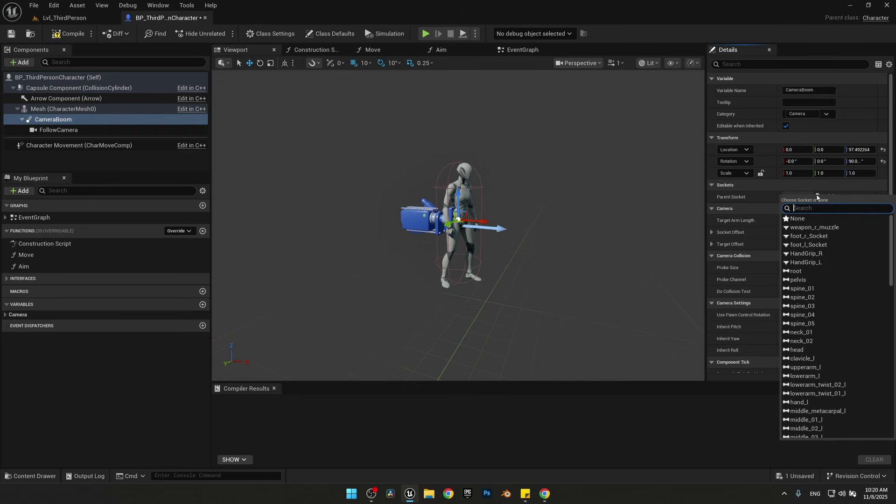
{"action": "type", "text": "head"}
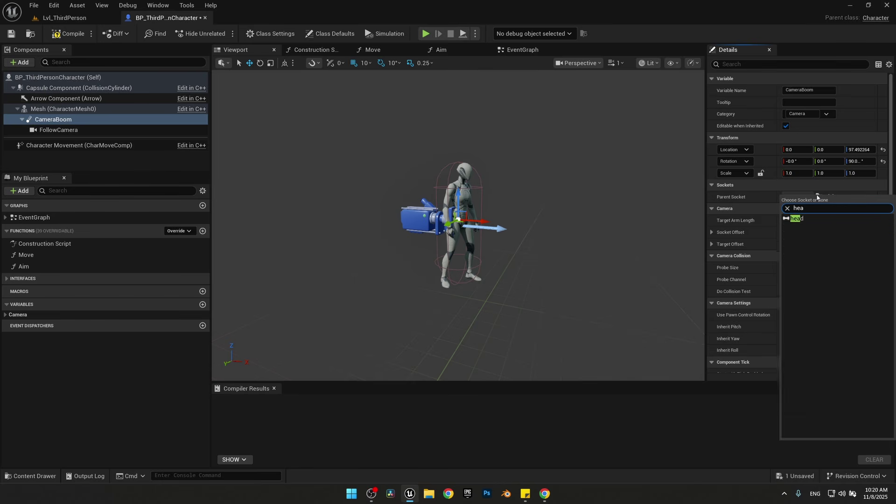
{"action": "left_click", "coordinate": [793, 219]}
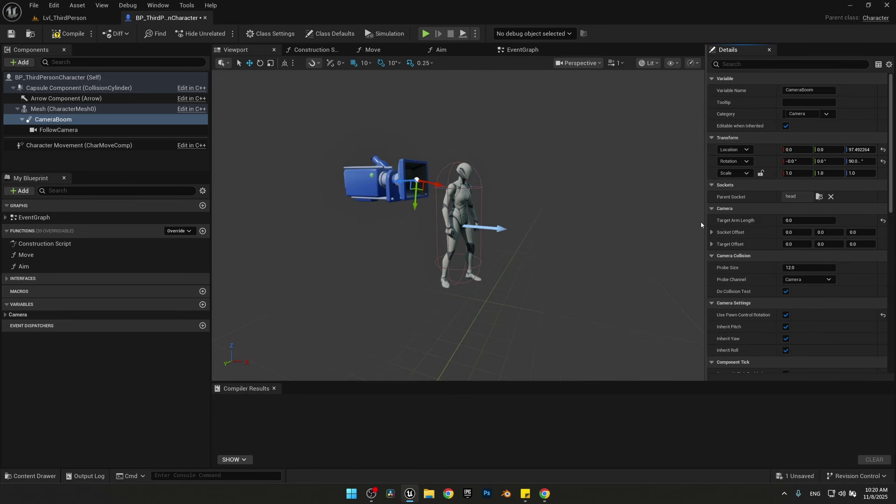
Reset the CameraBoom's location to its default and move it 10 units forward from the head along Y
{"action": "left_click", "coordinate": [883, 150]}
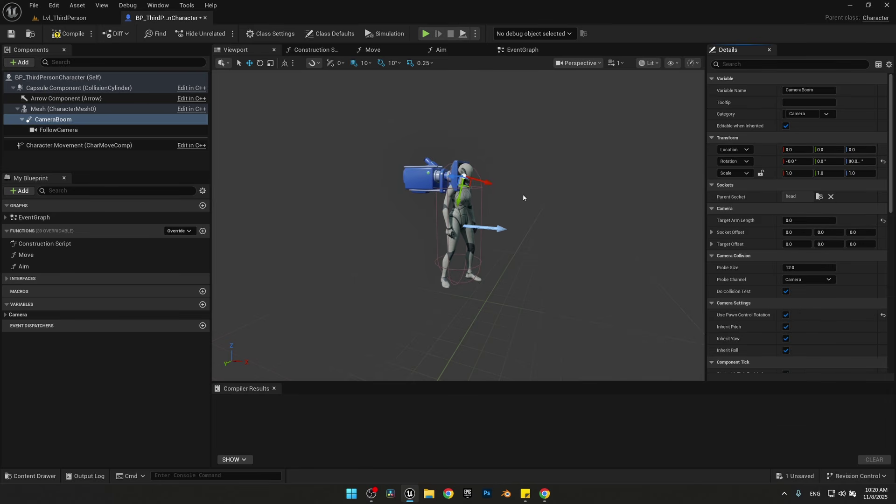
{"action": "key", "text": "f"}
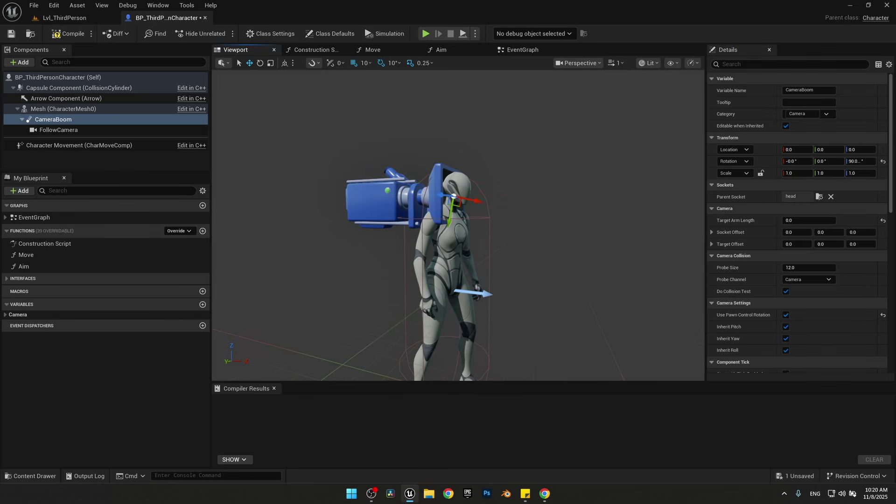
{"action": "left_click_drag", "start_coordinate": [477, 201], "coordinate": [487, 205]}
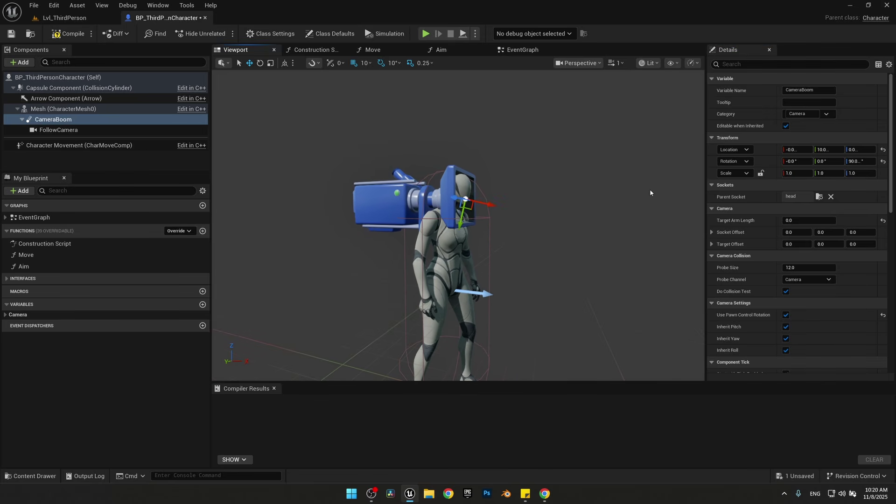
Enable Camera Rotation Lag on the CameraBoom and set the Camera Rotation Lag Speed to 15
{"action": "left_click", "coordinate": [741, 65]}
{"action": "type", "text": "lag"}
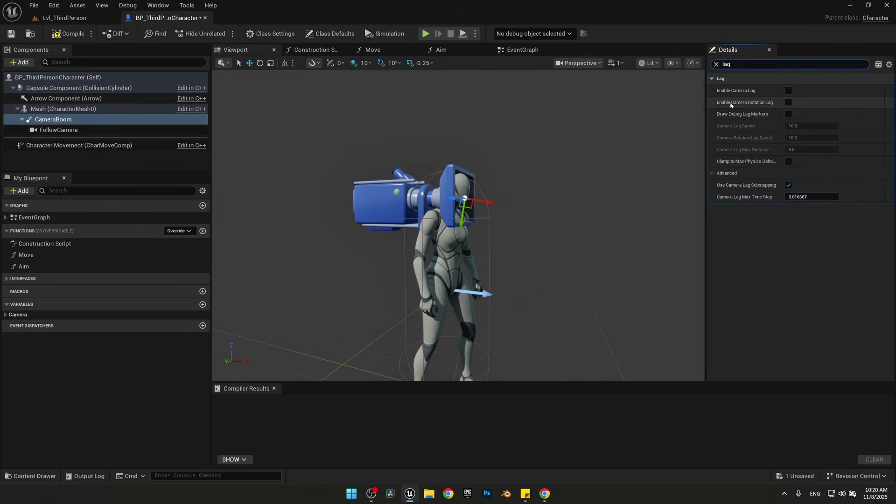
{"action": "left_click", "coordinate": [788, 102]}
{"action": "left_click", "coordinate": [801, 138]}
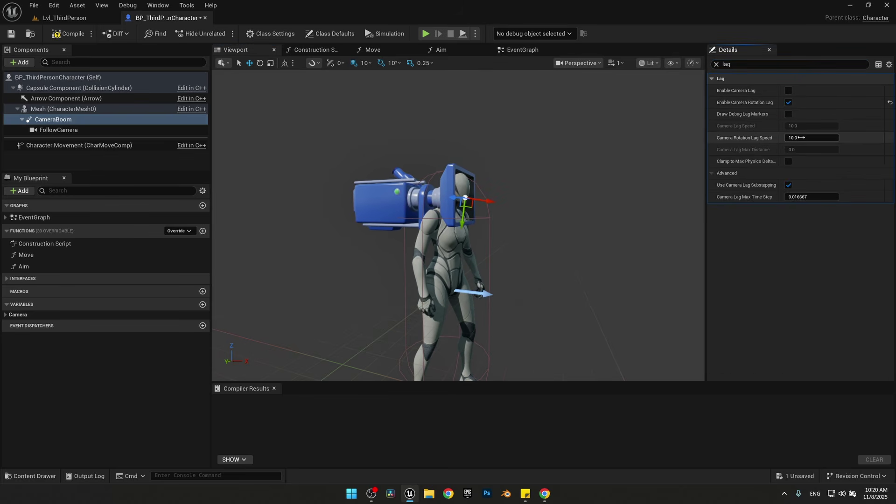
{"action": "type", "text": "15"}
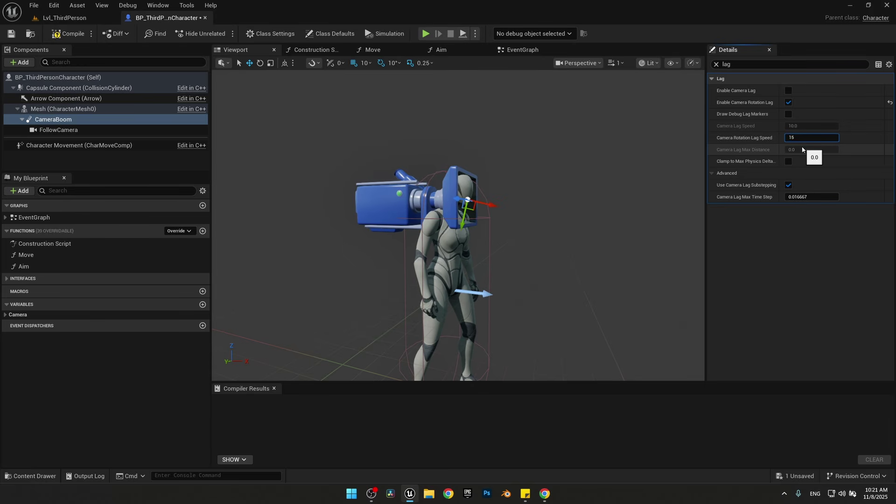
{"action": "key", "text": "Return"}
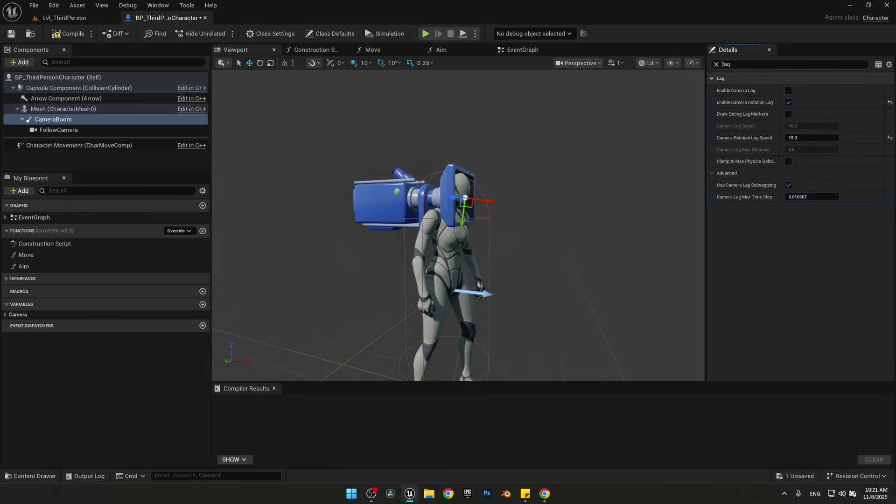
{"action": "left_click", "coordinate": [716, 65]}
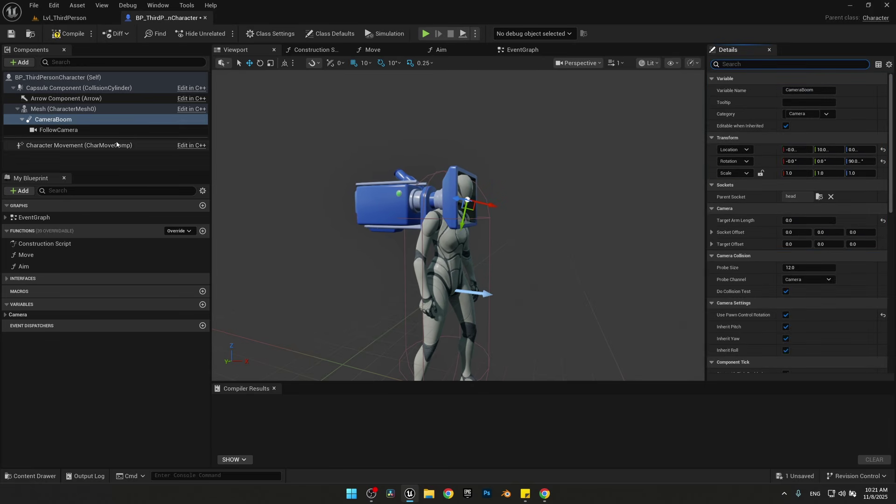
On Character Movement, disable Orient Rotation to Movement, enable Use Controller Desired Rotation, and compile the blueprint
{"action": "left_click", "coordinate": [43, 145]}
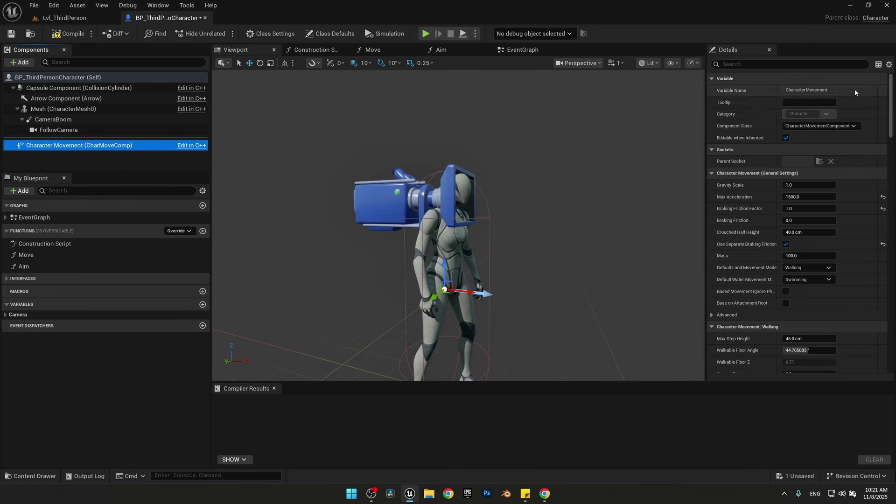
{"action": "left_click", "coordinate": [749, 64]}
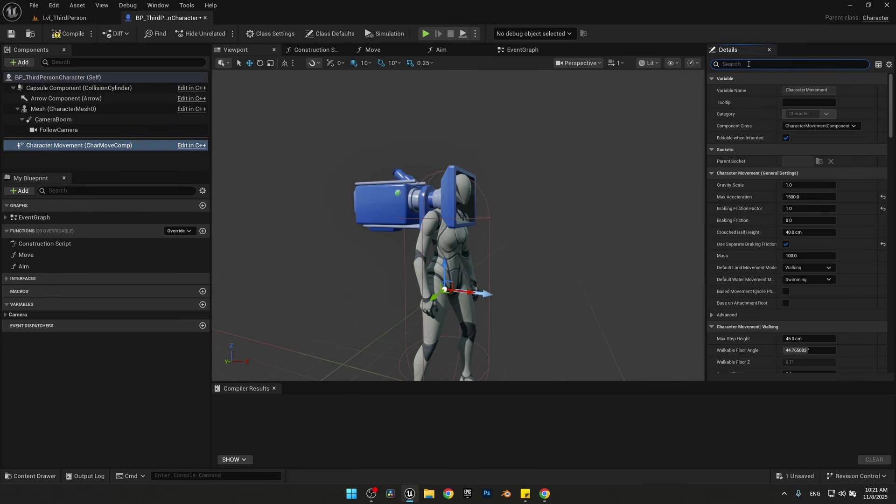
{"action": "type", "text": "rotation"}
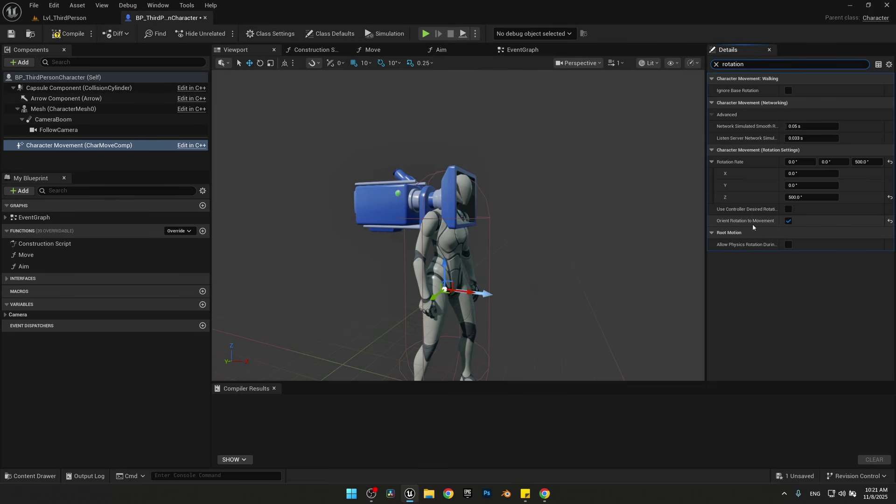
{"action": "left_click", "coordinate": [788, 220]}
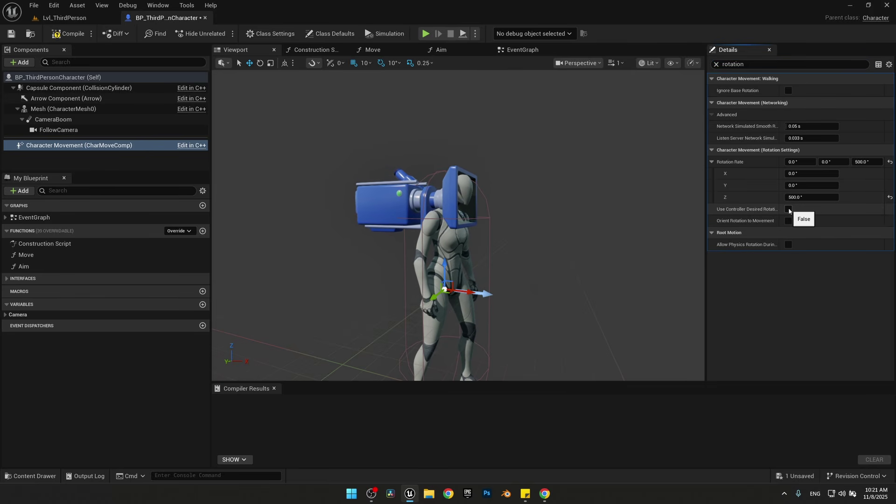
{"action": "left_click", "coordinate": [788, 209]}
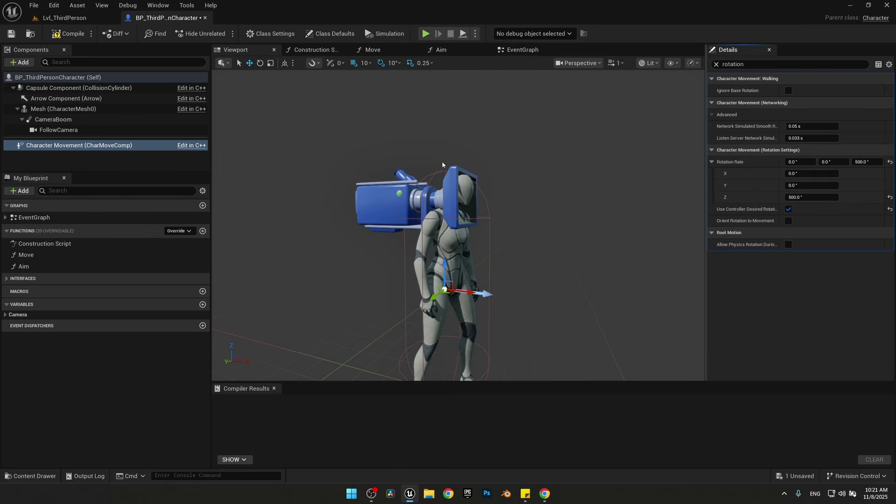
{"action": "left_click", "coordinate": [56, 34]}
Play-test the Lvl_ThirdPerson level to check the first-person camera, and end the play session
{"action": "left_click", "coordinate": [64, 17]}
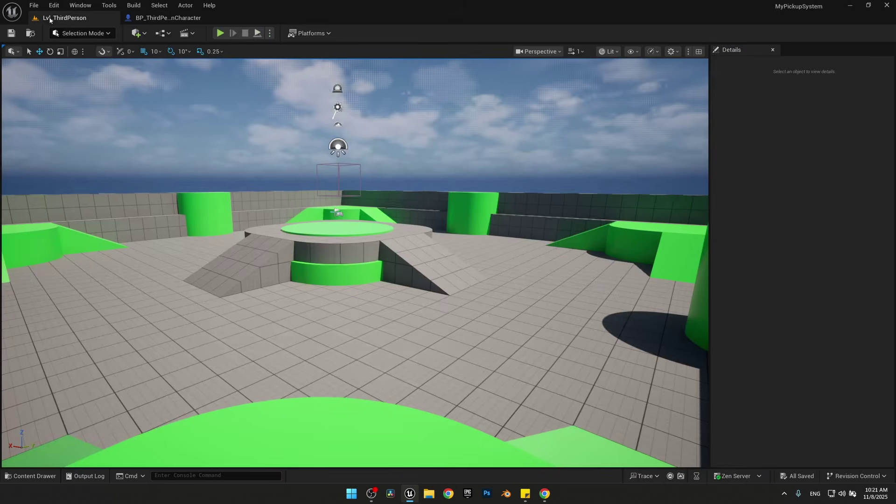
{"action": "left_click", "coordinate": [221, 33]}
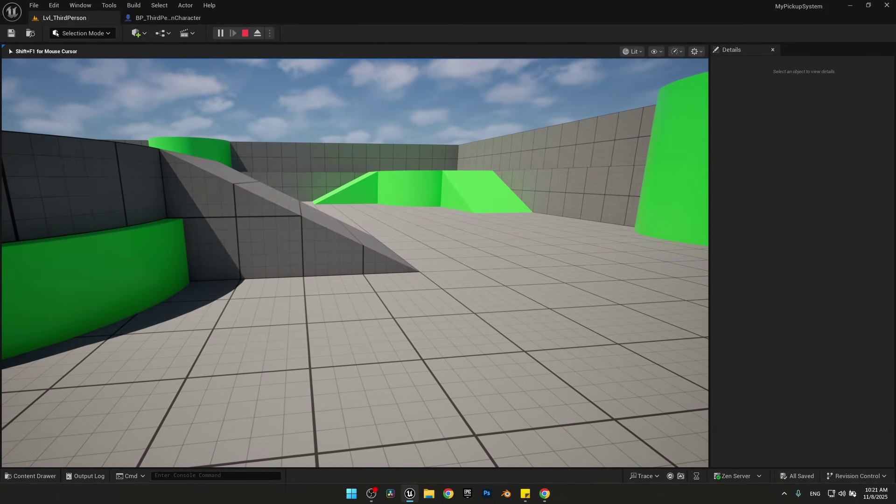
{"action": "key", "text": "Escape"}
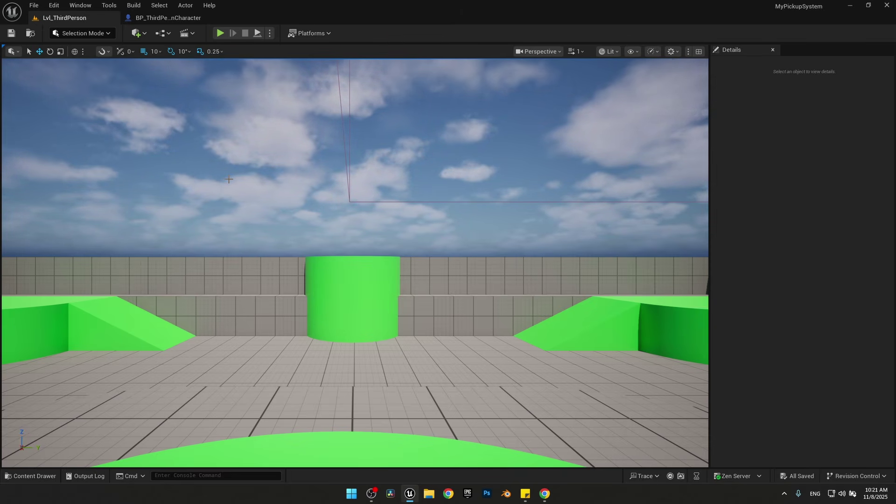
Create a folder named Main in the project's Content folder
{"action": "left_click", "coordinate": [26, 475]}
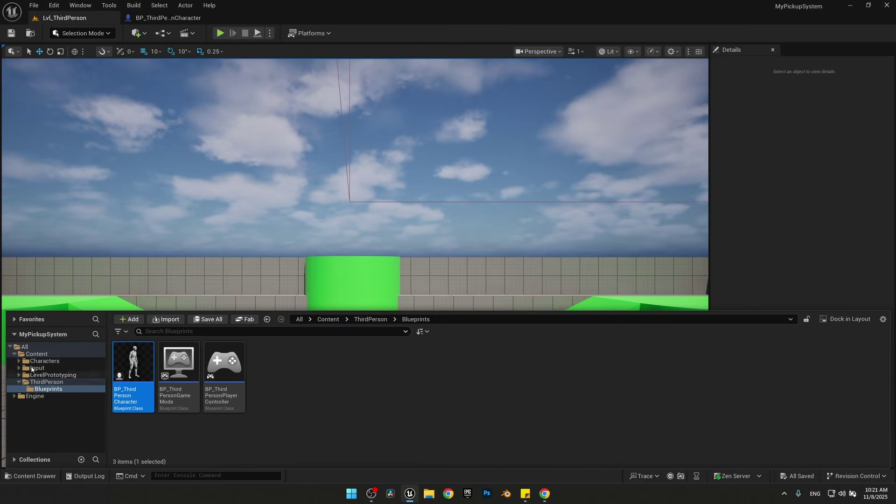
{"action": "left_click", "coordinate": [38, 353]}
{"action": "left_click", "coordinate": [349, 391]}
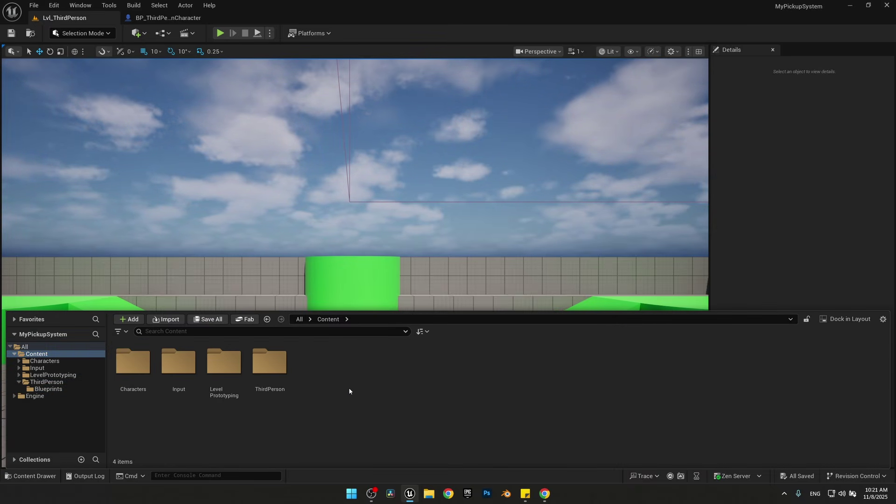
{"action": "key", "text": "ctrl+shift+n"}
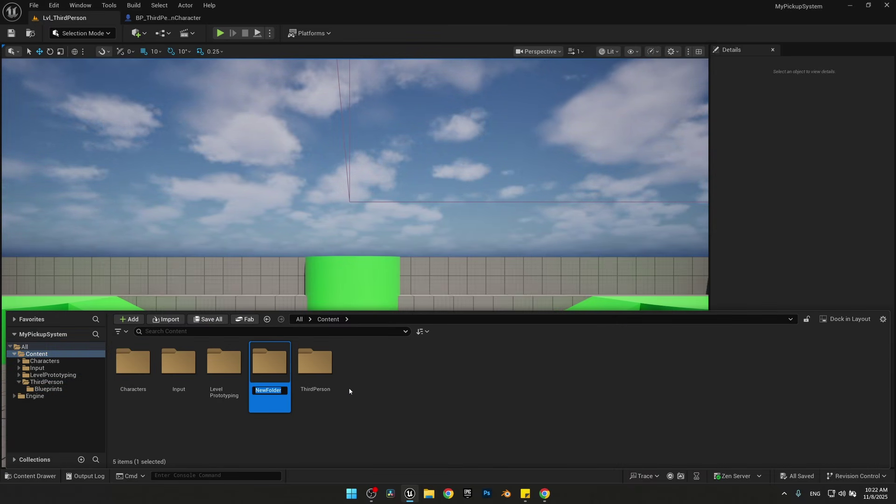
{"action": "type", "text": "Main"}
{"action": "key", "text": "Return"}
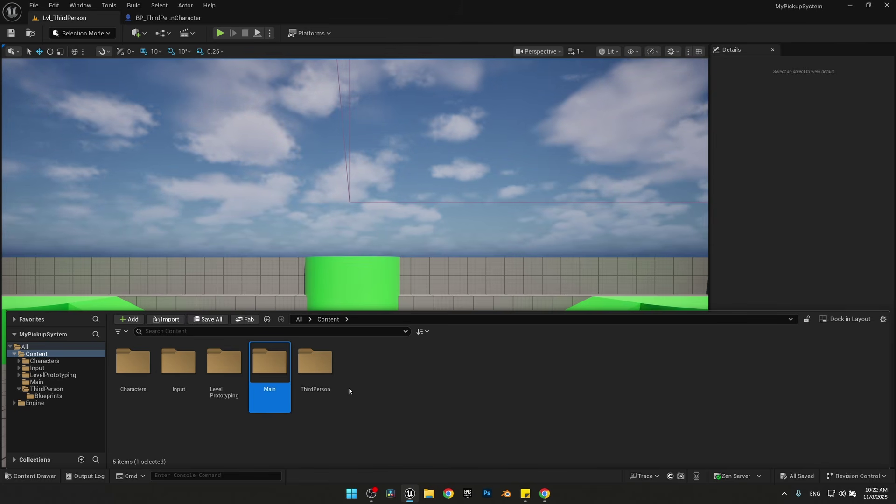
Set the Main folder's color to blue
{"action": "right_click", "coordinate": [271, 371]}
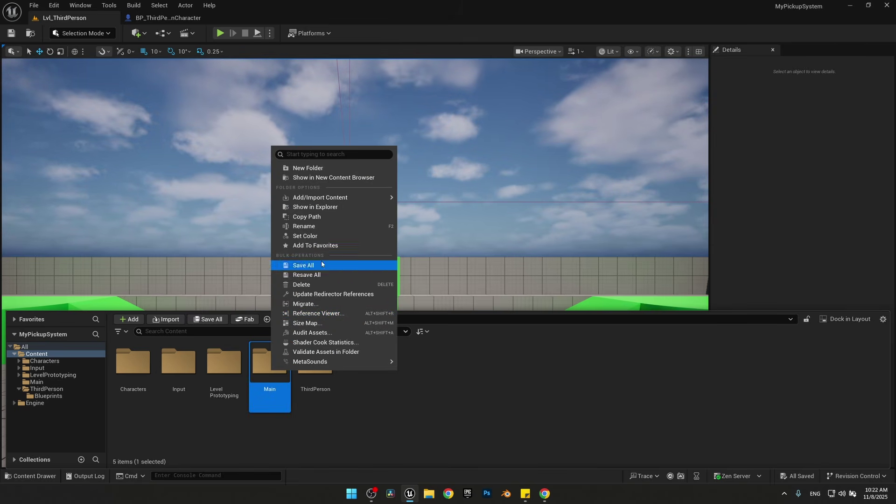
{"action": "left_click", "coordinate": [308, 235]}
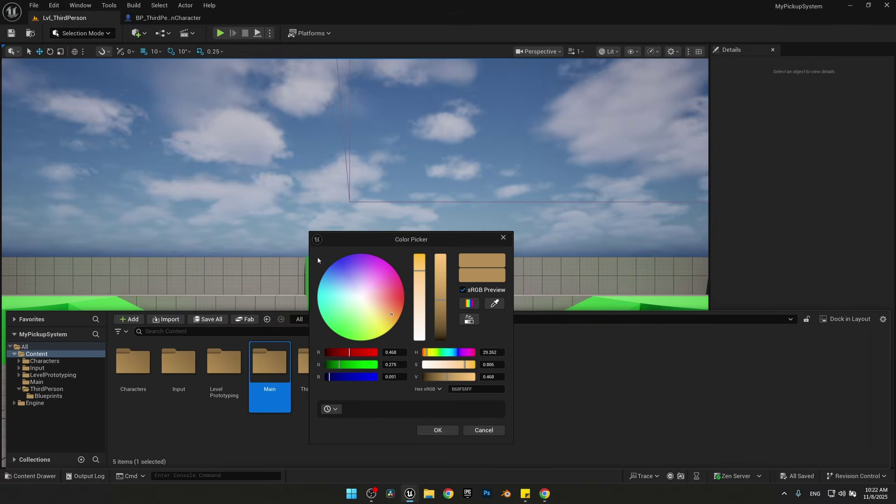
{"action": "left_click_drag", "start_coordinate": [318, 260], "coordinate": [333, 264]}
{"action": "left_click", "coordinate": [437, 429]}
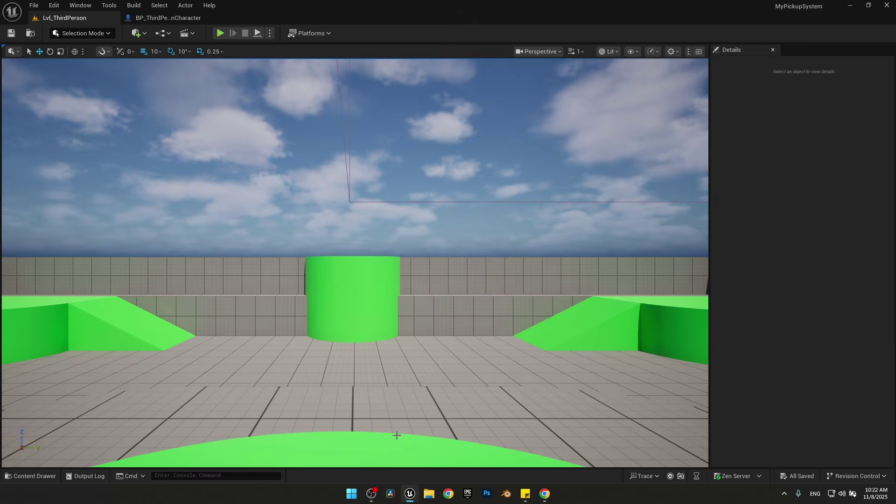
Create a folder named Blueprints inside the Main folder
{"action": "left_click", "coordinate": [29, 475]}
{"action": "double_click", "coordinate": [280, 379]}
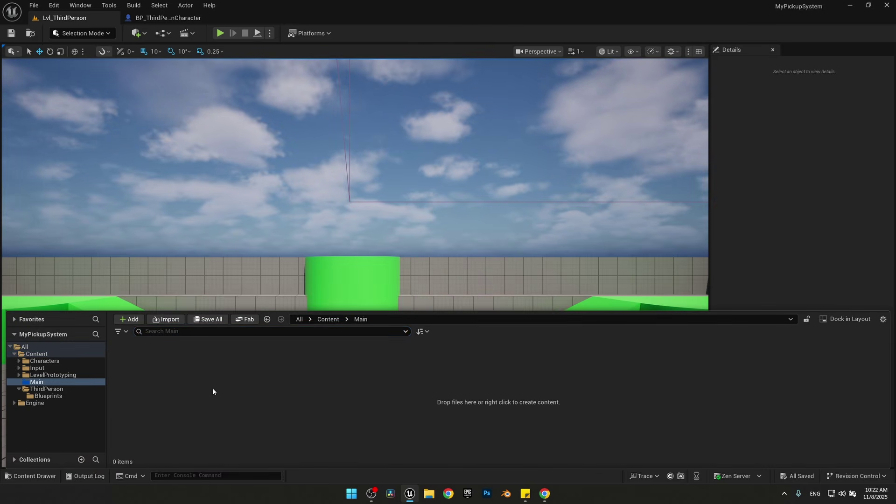
{"action": "key", "text": "ctrl+shift+n"}
{"action": "type", "text": "B"}
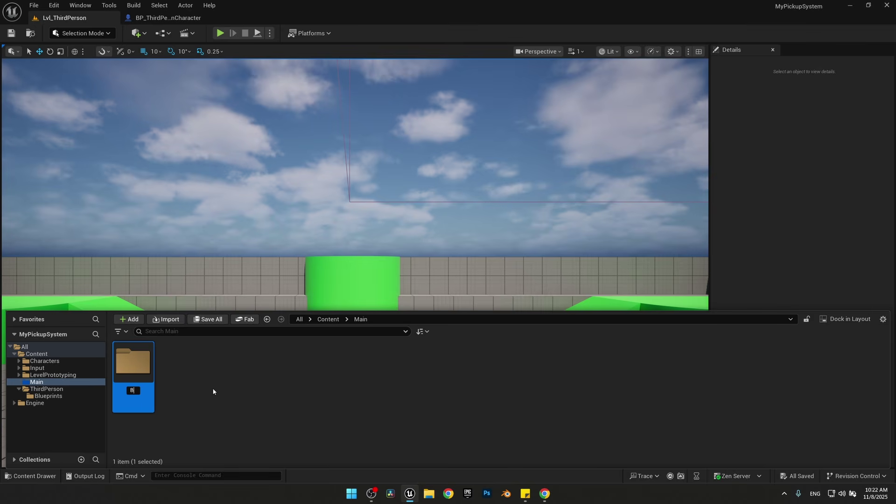
{"action": "type", "text": "lueprints"}
{"action": "key", "text": "Return"}
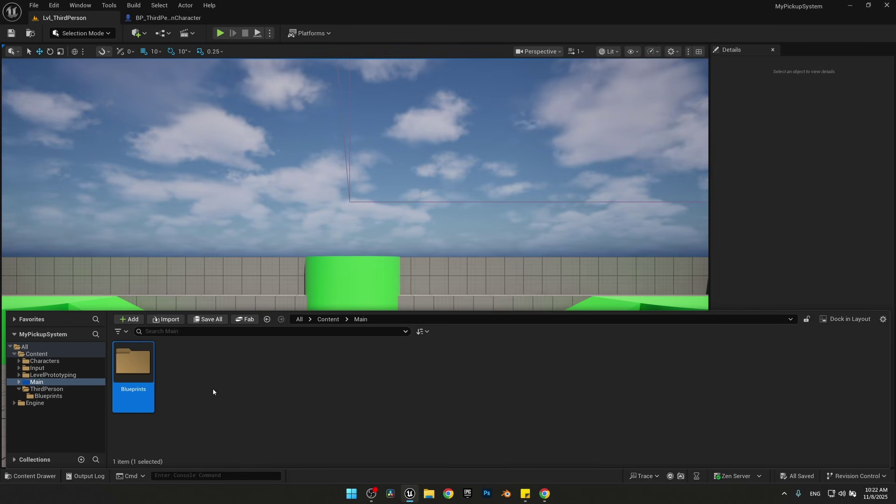
Create a UI subfolder inside Main's Blueprints folder
{"action": "double_click", "coordinate": [152, 382]}
{"action": "key", "text": "ctrl+shift+n"}
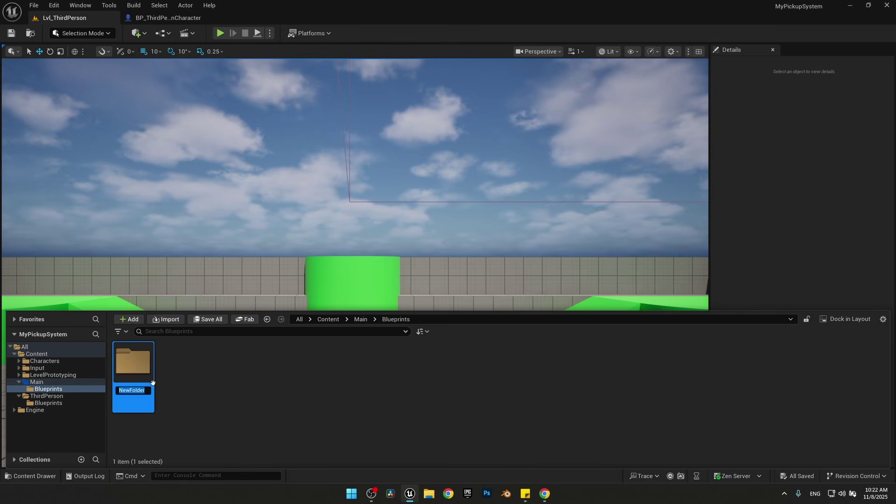
{"action": "type", "text": "UI"}
{"action": "key", "text": "Return"}
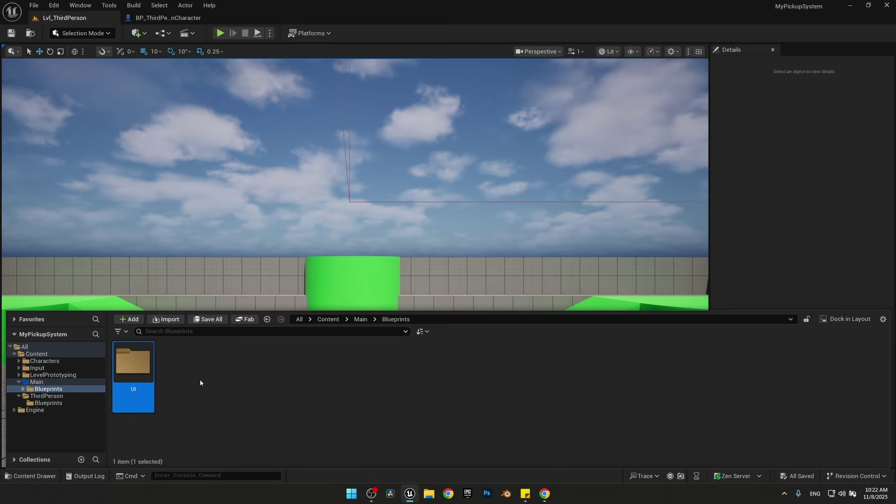
Create a User Widget blueprint named WBP_Crosshair in the new UI folder
{"action": "double_click", "coordinate": [142, 369]}
{"action": "right_click", "coordinate": [153, 373]}
{"action": "mouse_move", "coordinate": [219, 373]}
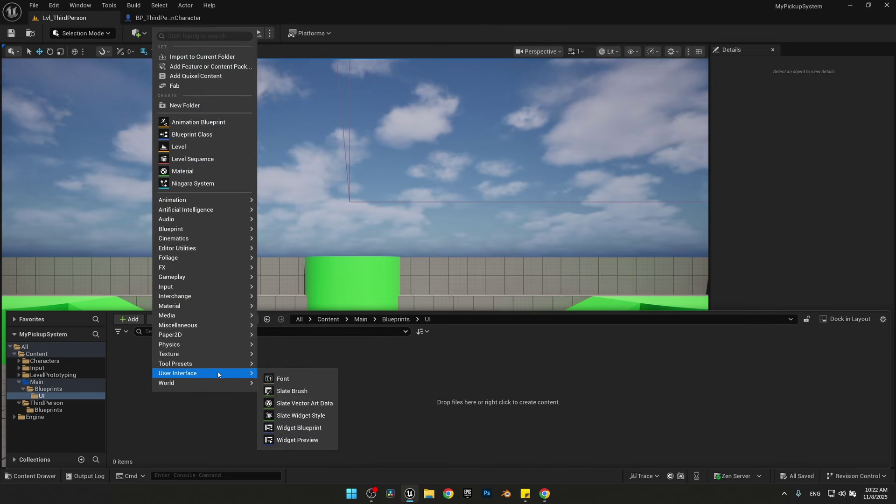
{"action": "left_click", "coordinate": [309, 428]}
{"action": "left_click", "coordinate": [354, 183]}
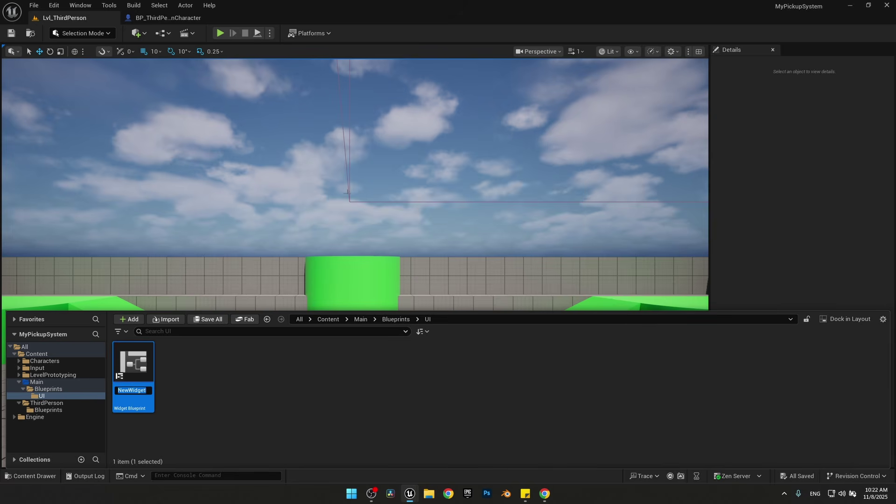
{"action": "type", "text": "WBP_"}
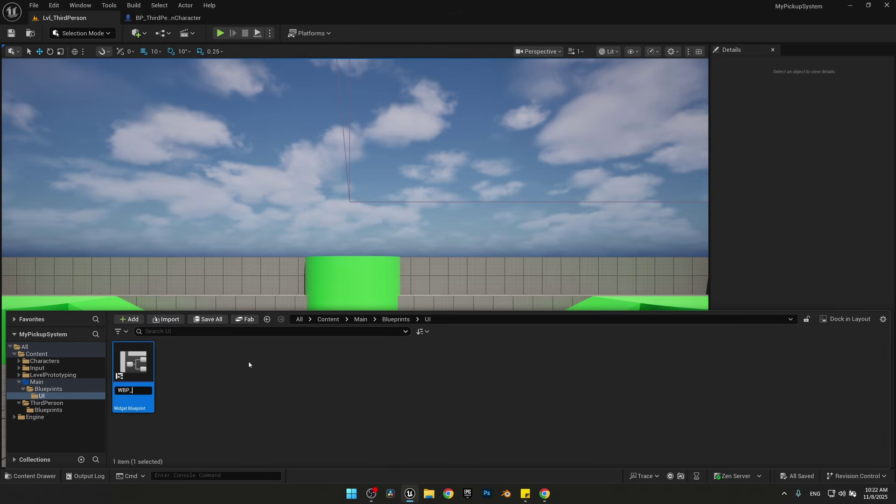
{"action": "type", "text": "Crosshair"}
{"action": "key", "text": "Return"}
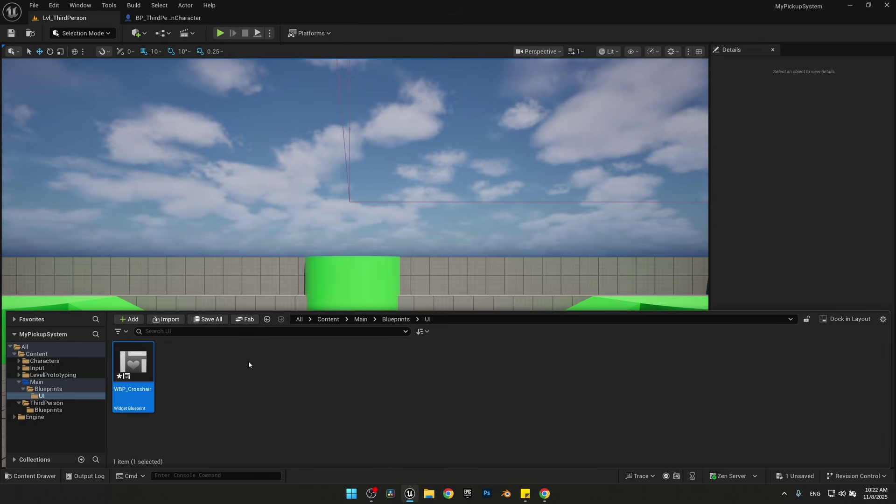
Open WBP_Crosshair, add a Canvas Panel as its root, and place an Image inside the panel
{"action": "double_click", "coordinate": [133, 369]}
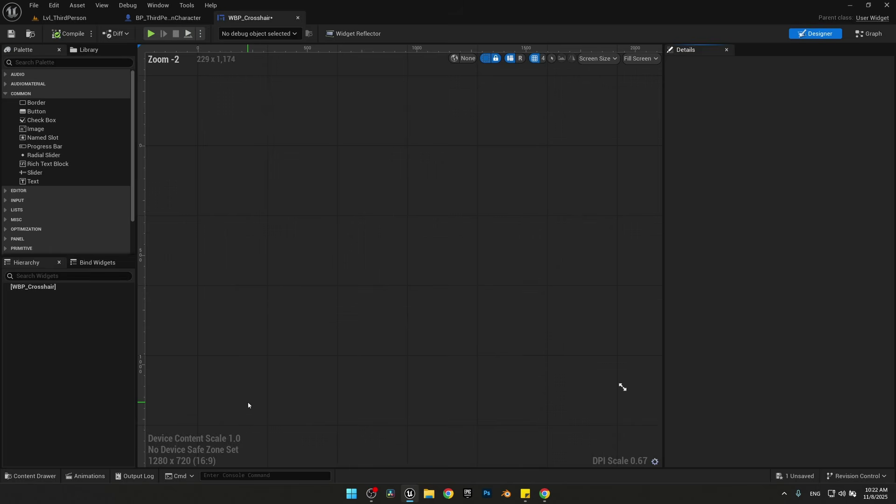
{"action": "left_click", "coordinate": [30, 62]}
{"action": "type", "text": "can"}
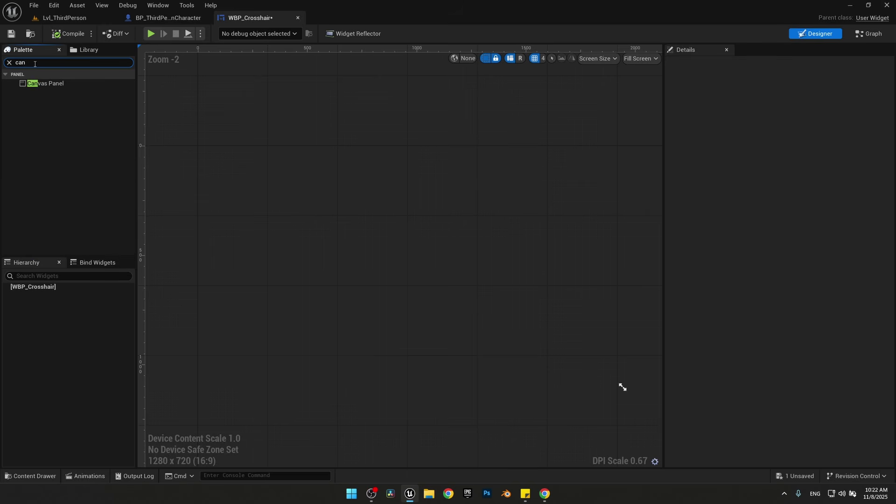
{"action": "left_click_drag", "start_coordinate": [47, 83], "coordinate": [24, 290]}
{"action": "left_click", "coordinate": [9, 62]}
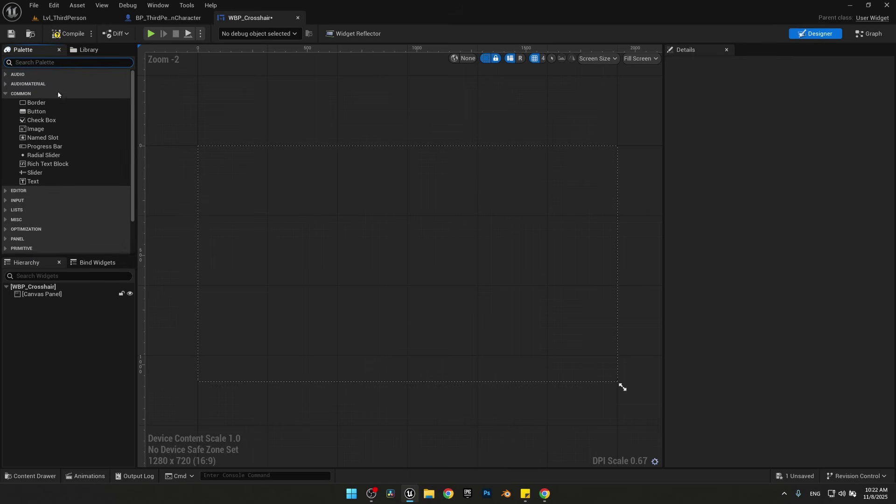
{"action": "left_click_drag", "start_coordinate": [35, 129], "coordinate": [38, 297]}
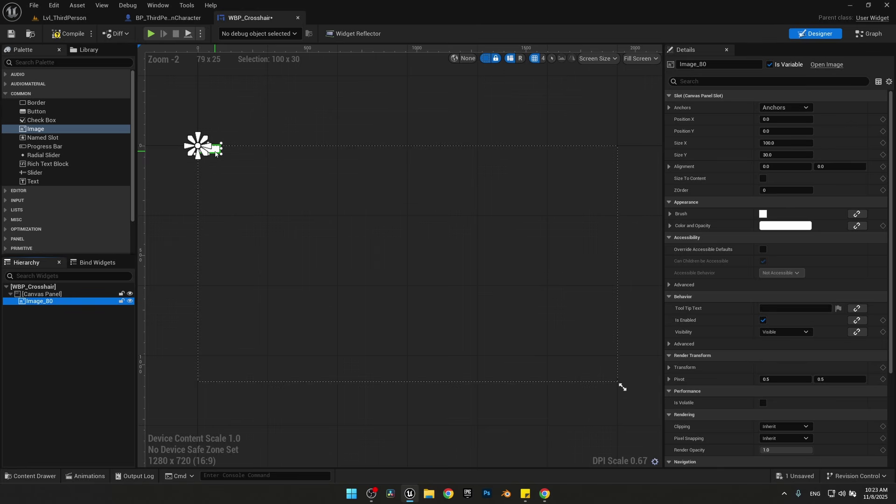
Set the crosshair Image's alignment to 0.5 in both X and Y
{"action": "left_click", "coordinate": [774, 168]}
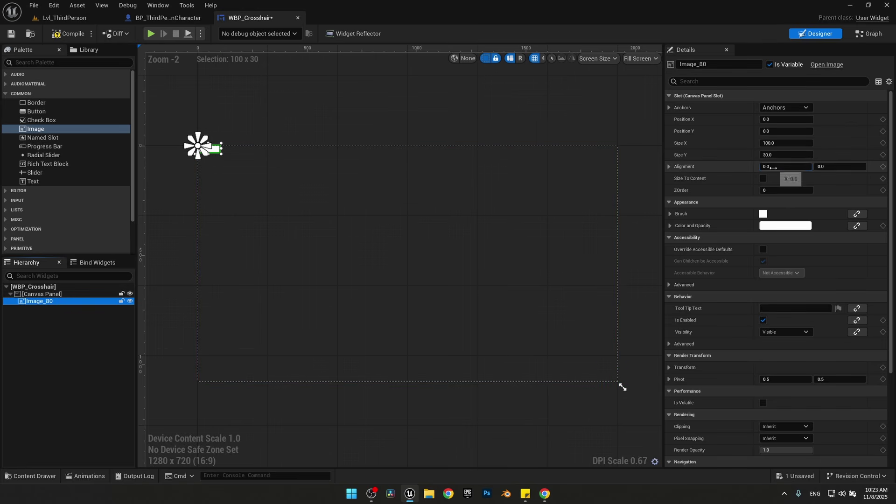
{"action": "type", "text": "0.54"}
{"action": "key", "text": "BackSpace"}
{"action": "left_click", "coordinate": [860, 167]}
{"action": "type", "text": "0.5"}
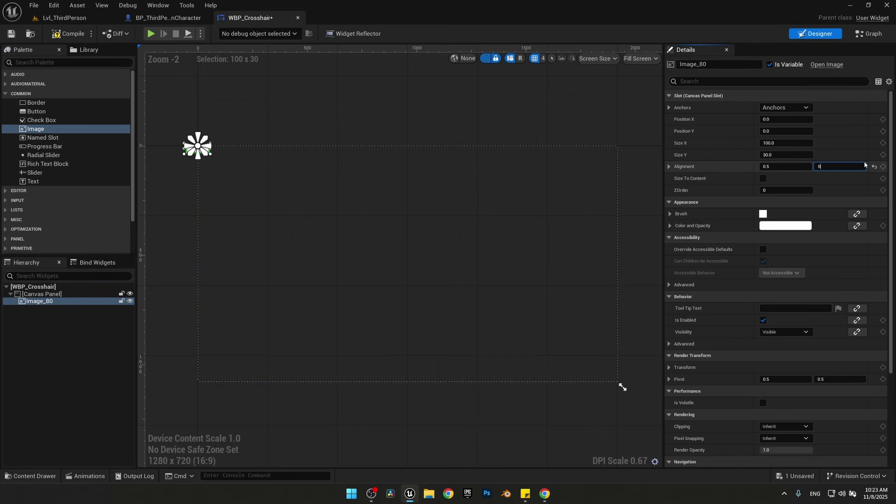
{"action": "key", "text": "Return"}
Anchor the crosshair Image to the canvas center and reset its X and Y position to the default
{"action": "left_click", "coordinate": [808, 111]}
{"action": "left_click", "coordinate": [806, 156]}
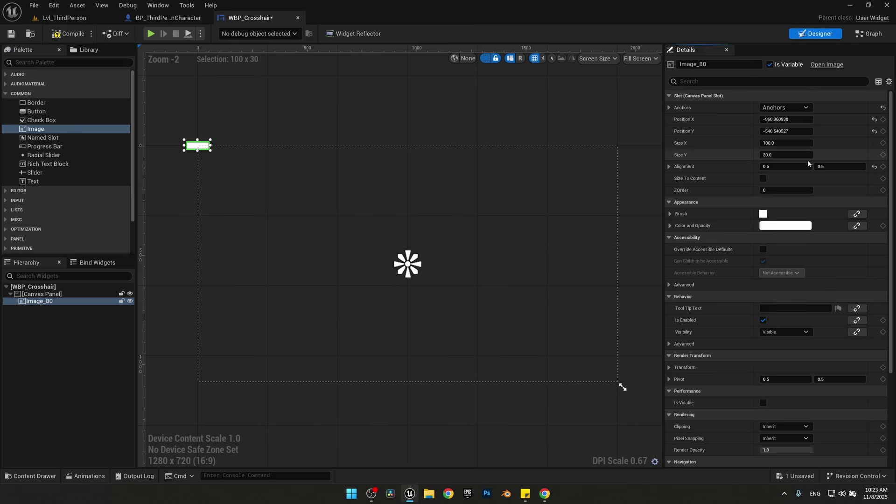
{"action": "left_click", "coordinate": [874, 120]}
{"action": "left_click", "coordinate": [874, 132]}
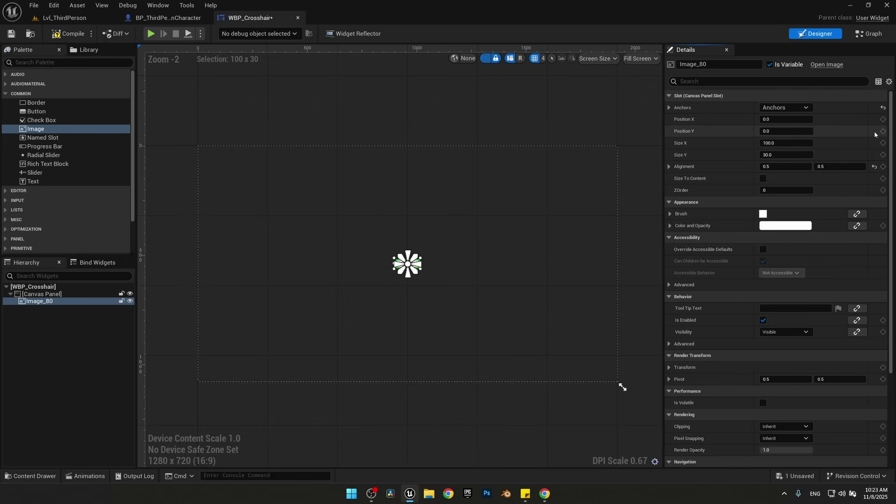
Set the crosshair Image's size to 8 by 8
{"action": "left_click", "coordinate": [774, 145]}
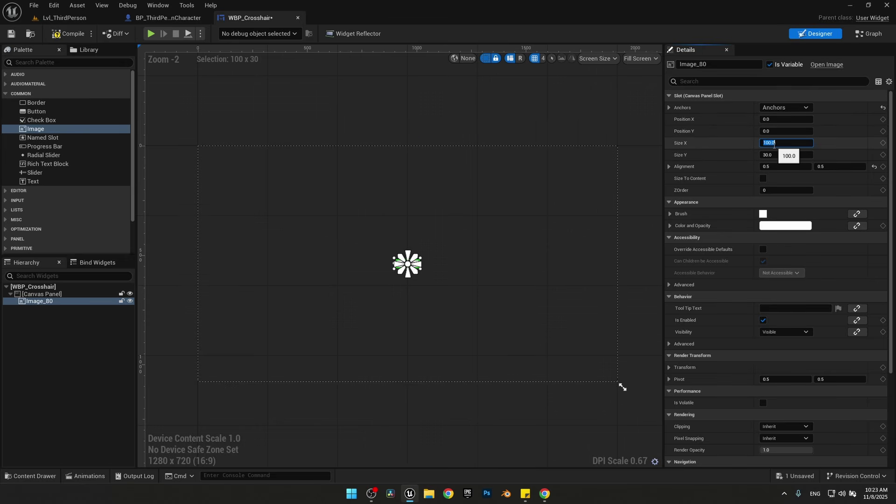
{"action": "type", "text": "8"}
{"action": "left_click", "coordinate": [777, 155]}
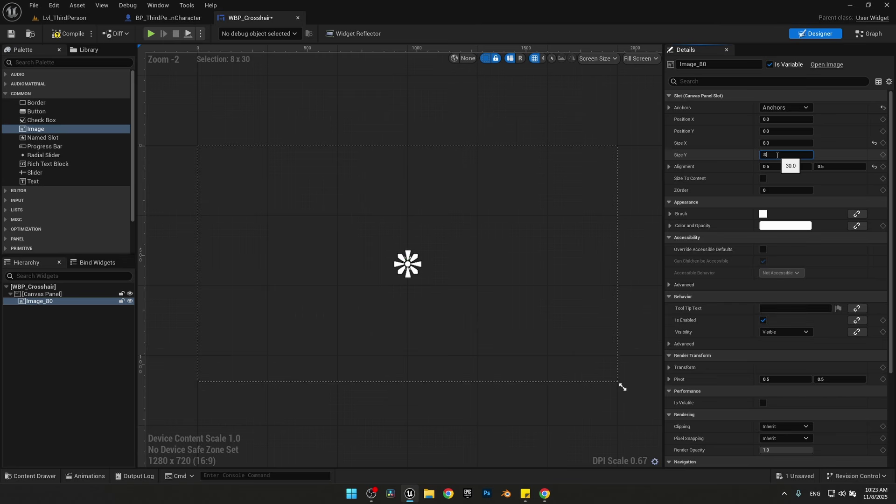
{"action": "key", "text": "Return"}
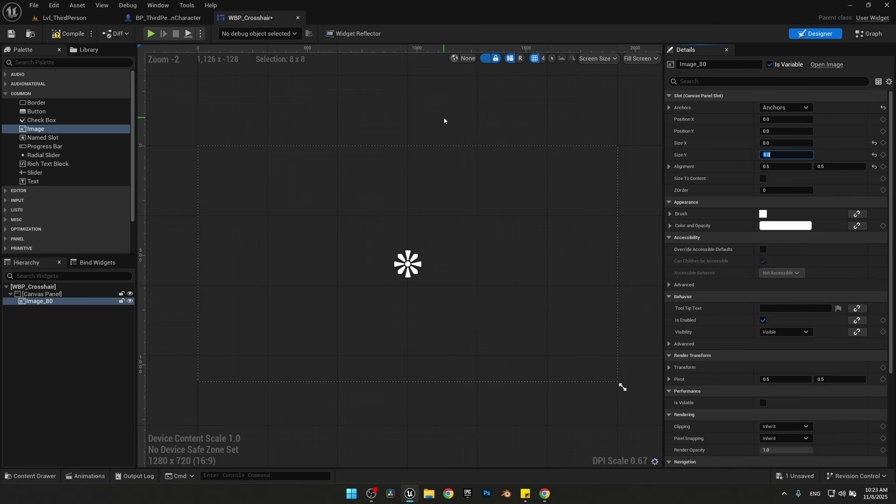
Open BP_ThirdPersonPlayerController from the ThirdPerson Blueprints folder and bring up the BeginPlay logic in its event graph
{"action": "left_click", "coordinate": [45, 478]}
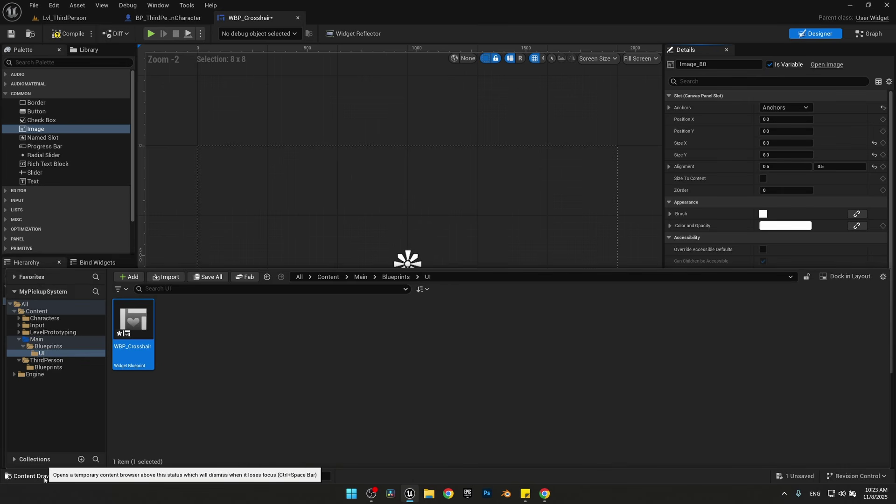
{"action": "left_click", "coordinate": [43, 360]}
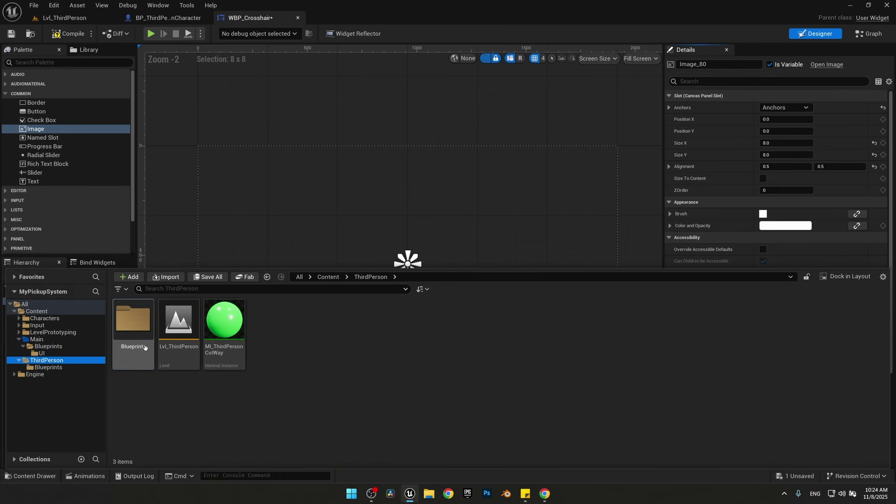
{"action": "double_click", "coordinate": [133, 321]}
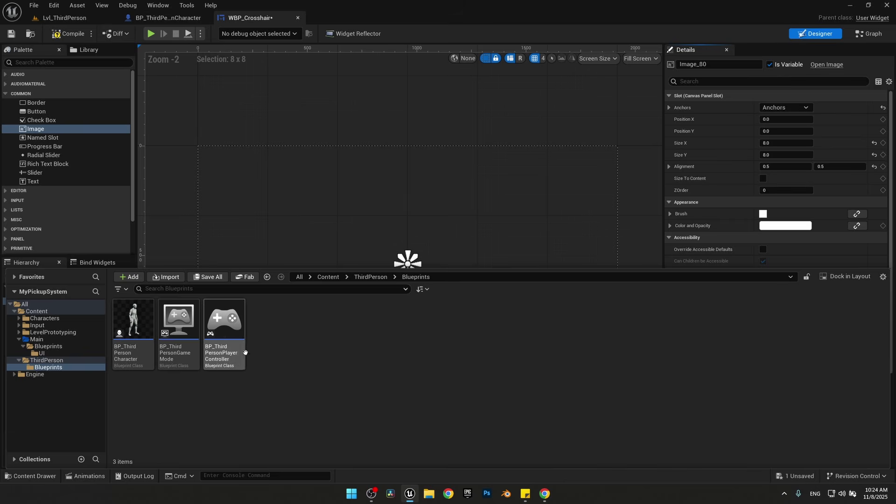
{"action": "double_click", "coordinate": [233, 322]}
{"action": "right_click_drag", "start_coordinate": [408, 225], "coordinate": [725, 395]}
{"action": "right_click_drag", "start_coordinate": [578, 173], "coordinate": [595, 170]}
Add a Create Widget node to the Sequence's Then 2 output and set its class to WBP_Crosshair
{"action": "left_click_drag", "start_coordinate": [624, 154], "coordinate": [269, 237]}
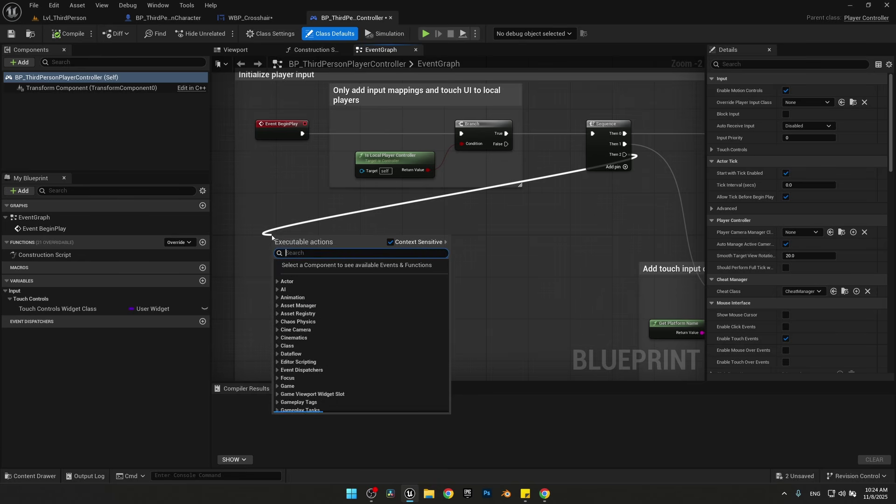
{"action": "type", "text": "cr"}
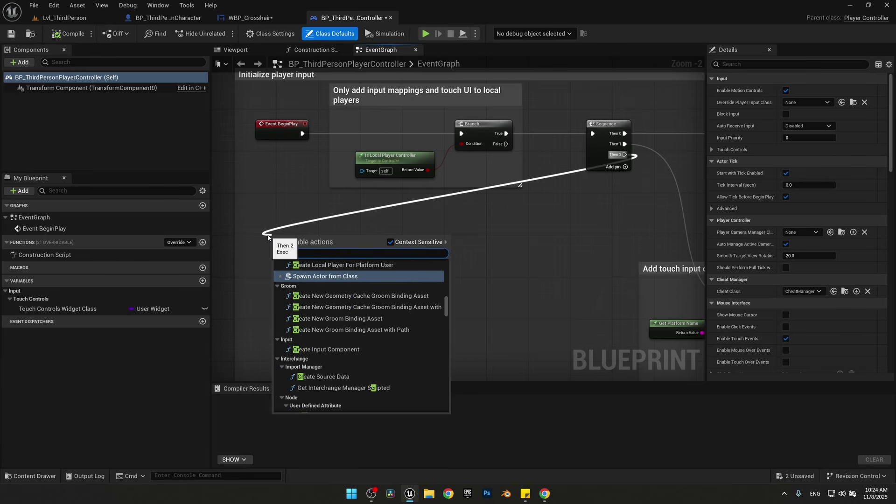
{"action": "type", "text": "eate wid"}
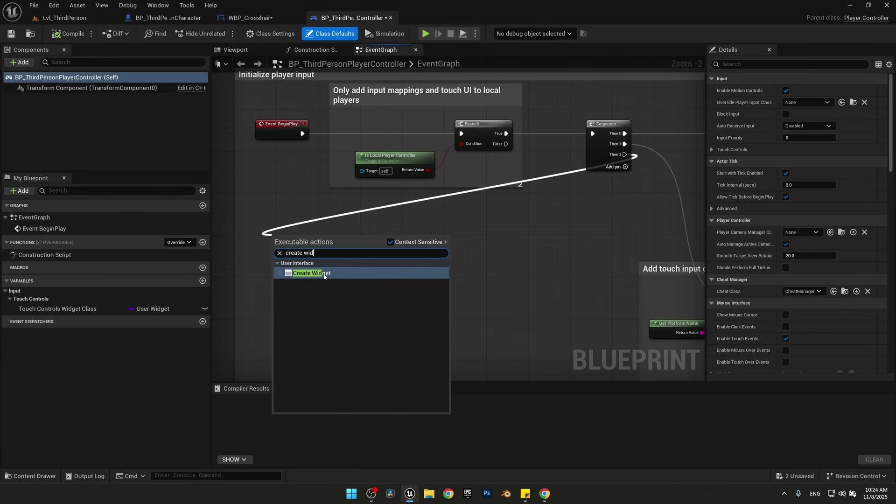
{"action": "left_click", "coordinate": [324, 274]}
{"action": "left_click", "coordinate": [307, 266]}
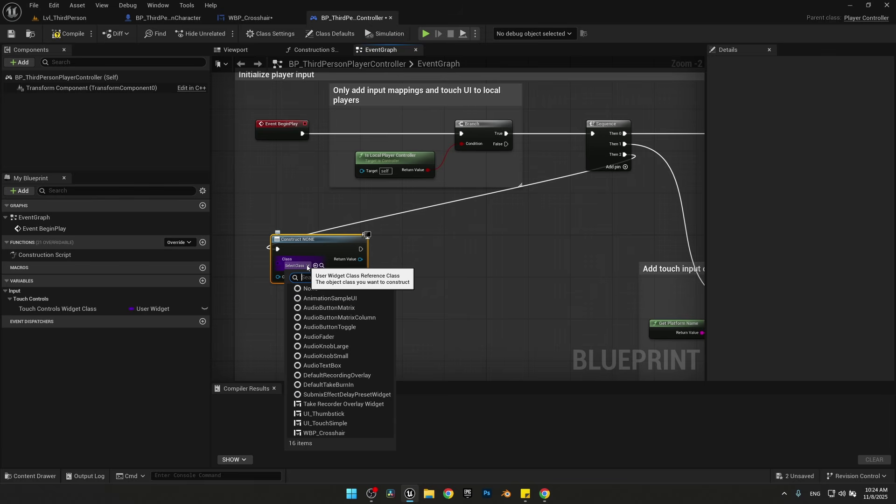
{"action": "type", "text": "wbp"}
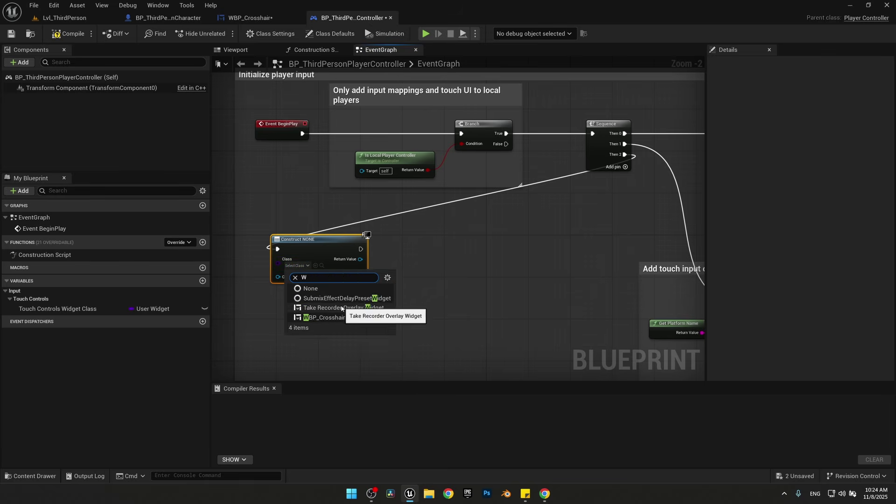
{"action": "left_click", "coordinate": [339, 298]}
Chain an Add to Viewport node after the crosshair widget's creation, use the created widget as its target, and compile
{"action": "left_click_drag", "start_coordinate": [373, 253], "coordinate": [456, 241]}
{"action": "type", "text": "add to vi"}
{"action": "key", "text": "Return"}
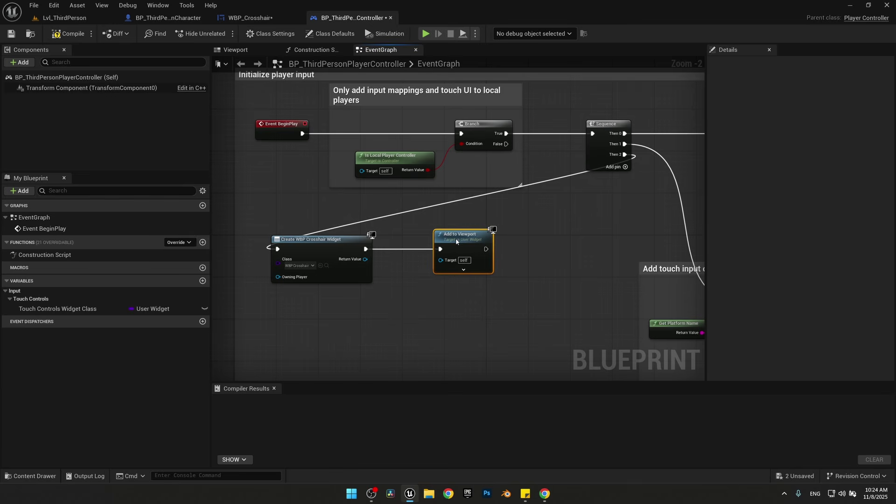
{"action": "left_click_drag", "start_coordinate": [366, 260], "coordinate": [441, 260]}
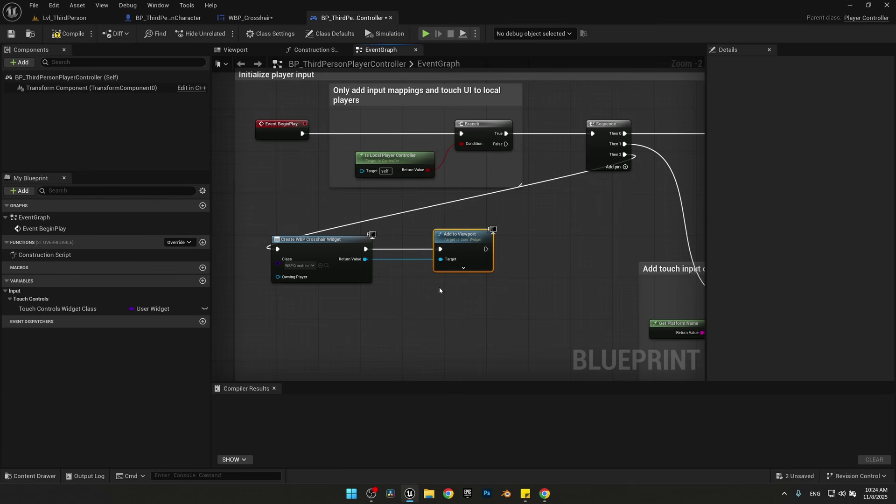
{"action": "left_click", "coordinate": [70, 34]}
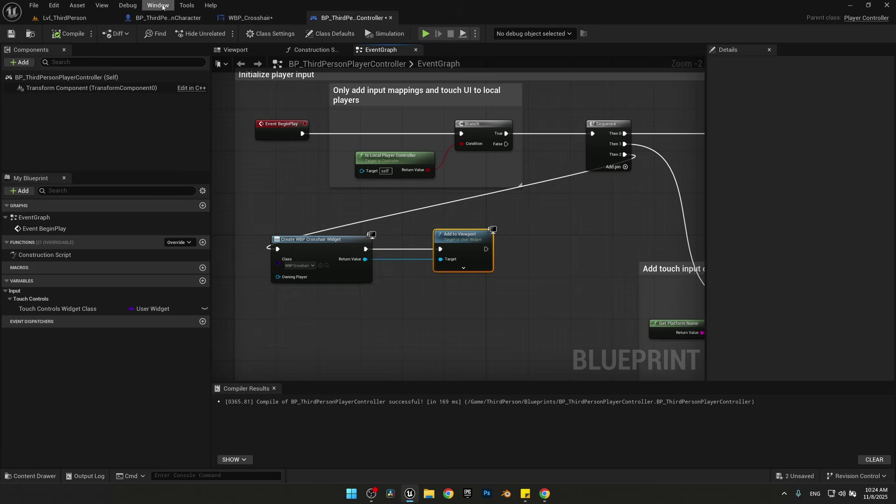
Play-test Lvl_ThirdPerson to check the crosshair, and stop the session
{"action": "left_click", "coordinate": [65, 18]}
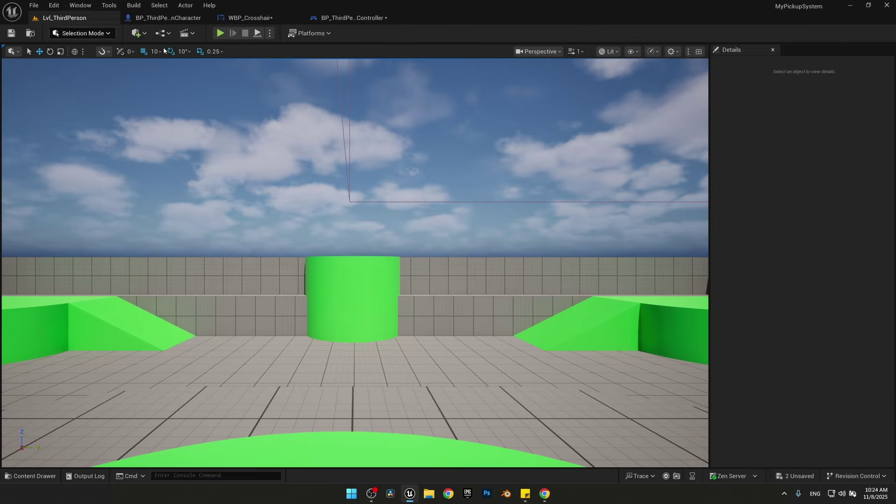
{"action": "key", "text": "alt+p"}
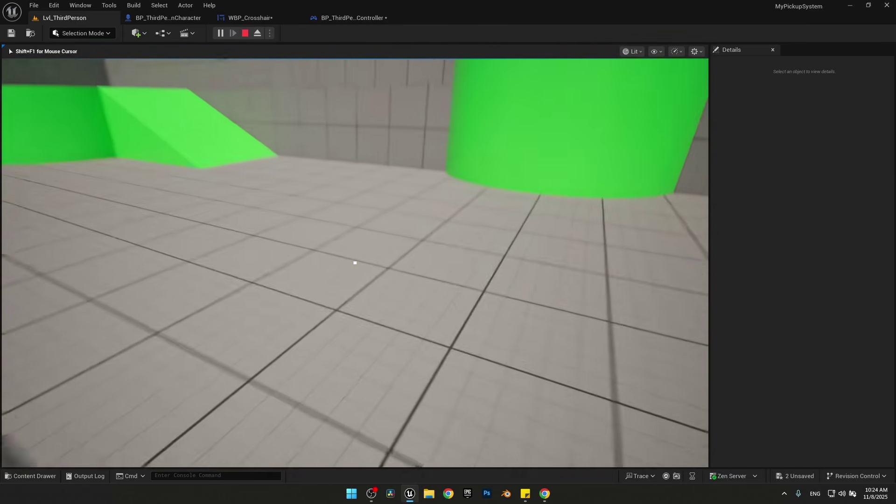
{"action": "key", "text": "Escape"}
Add an E keyboard event in BP_ThirdPersonCharacter's event graph, in the empty area below the Jump Input group
{"action": "left_click", "coordinate": [174, 19]}
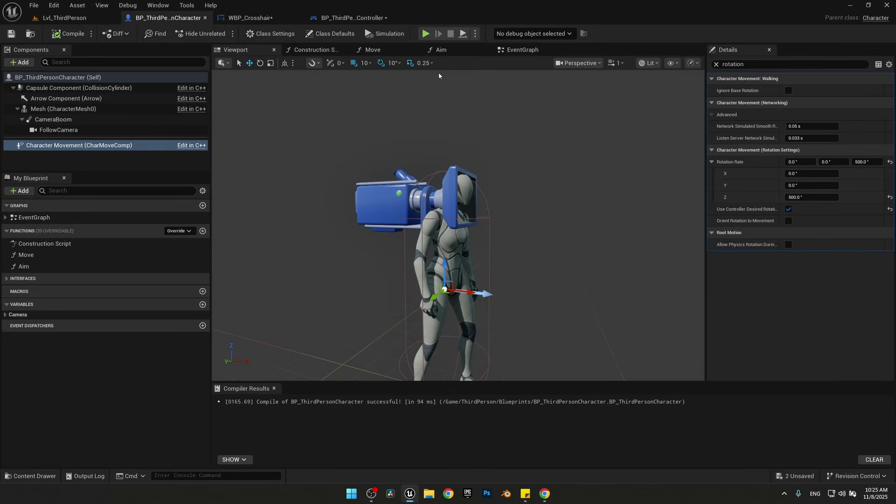
{"action": "left_click", "coordinate": [533, 53]}
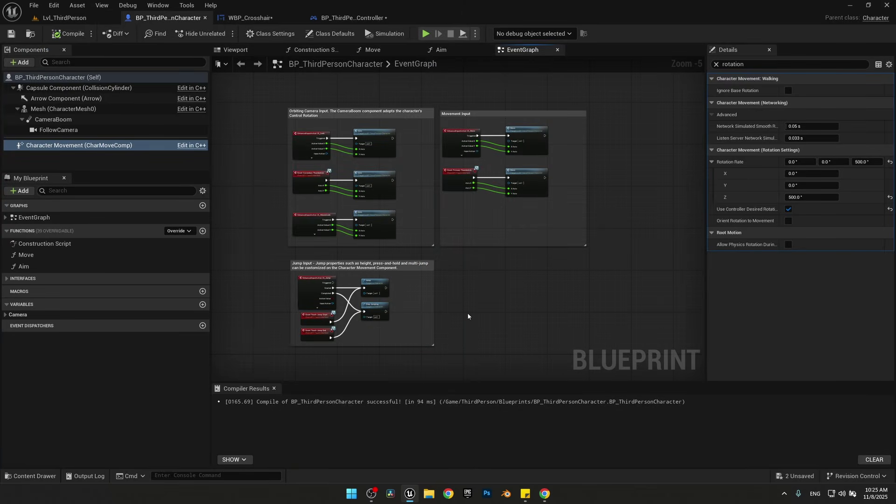
{"action": "right_click_drag", "start_coordinate": [468, 317], "coordinate": [509, 178]}
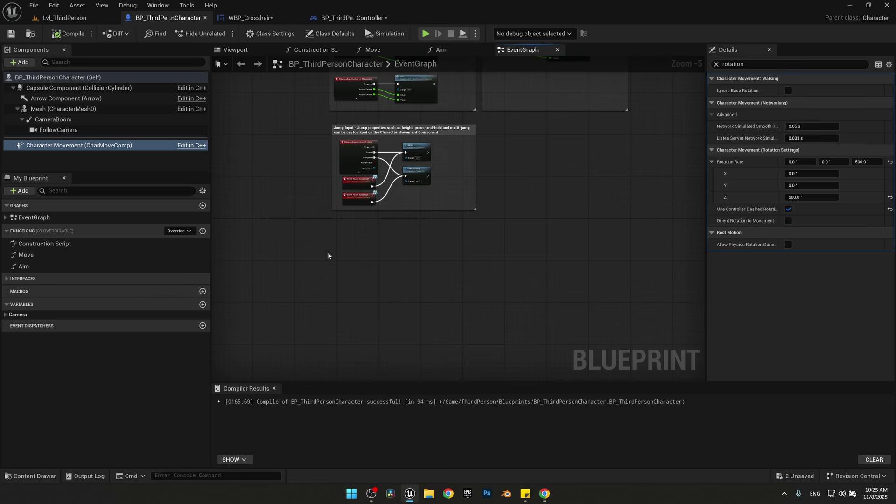
{"action": "scroll", "coordinate": [331, 252], "scroll_direction": "up", "scroll_amount": 4}
{"action": "right_click", "coordinate": [349, 206]}
{"action": "type", "text": "E key"}
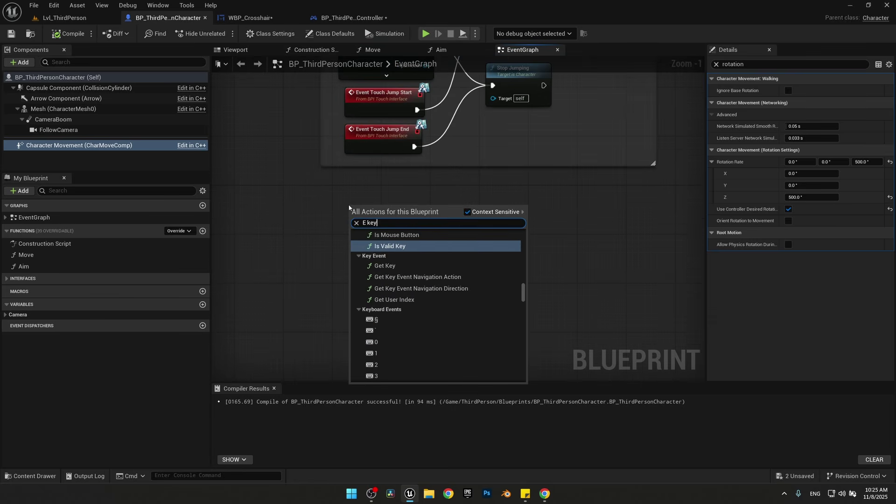
{"action": "left_click_drag", "start_coordinate": [522, 294], "coordinate": [522, 301]}
{"action": "left_click", "coordinate": [442, 335]}
{"action": "scroll", "coordinate": [426, 204], "scroll_direction": "up", "scroll_amount": 1}
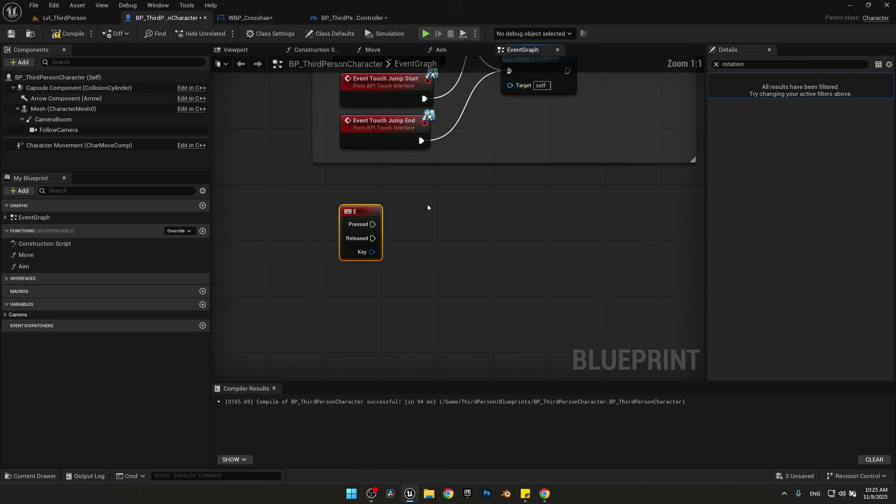
{"action": "left_click_drag", "start_coordinate": [343, 207], "coordinate": [315, 235]}
{"action": "right_click_drag", "start_coordinate": [316, 237], "coordinate": [341, 217]}
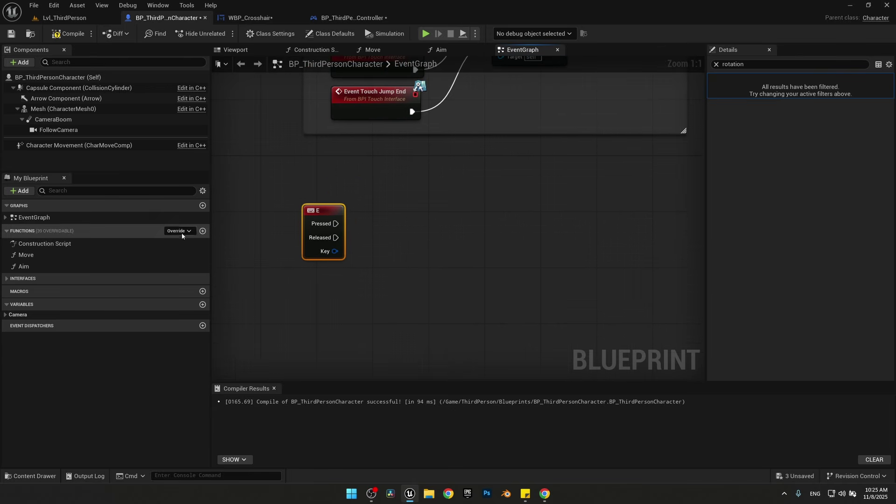
Create a new function named LineTrace in the character blueprint
{"action": "left_click", "coordinate": [202, 230]}
{"action": "type", "text": "LineTrac"}
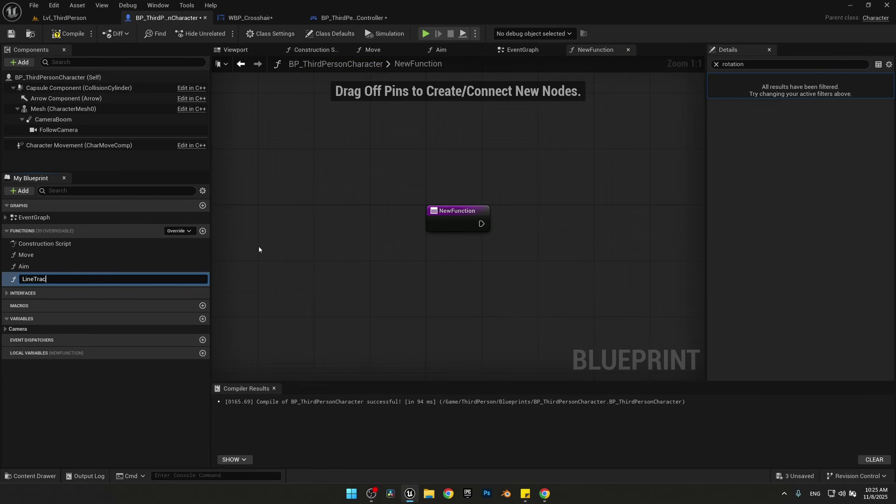
{"action": "type", "text": "e"}
{"action": "key", "text": "Return"}
Add a Line Trace By Channel node run from the LineTrace entry node, and align the two nodes
{"action": "left_click_drag", "start_coordinate": [447, 216], "coordinate": [324, 208]}
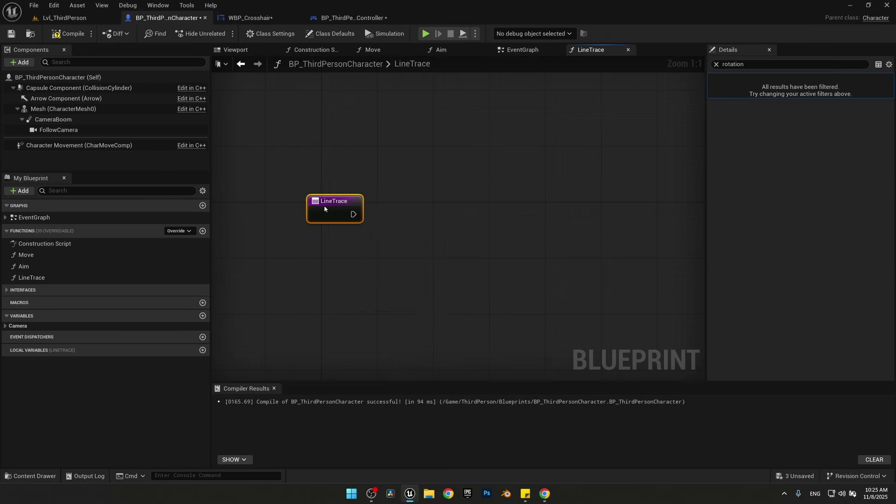
{"action": "right_click_drag", "start_coordinate": [324, 208], "coordinate": [424, 211]}
{"action": "left_click_drag", "start_coordinate": [355, 236], "coordinate": [529, 230]}
{"action": "type", "text": "line trace by"}
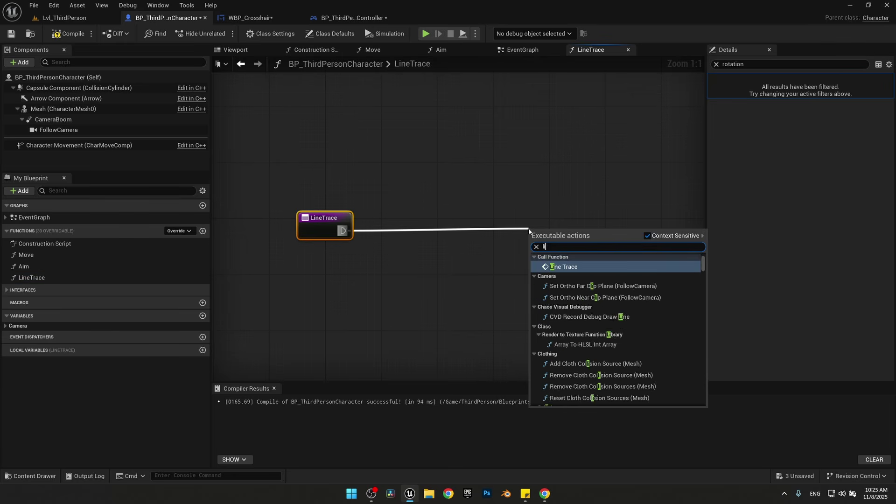
{"action": "left_click", "coordinate": [579, 267]}
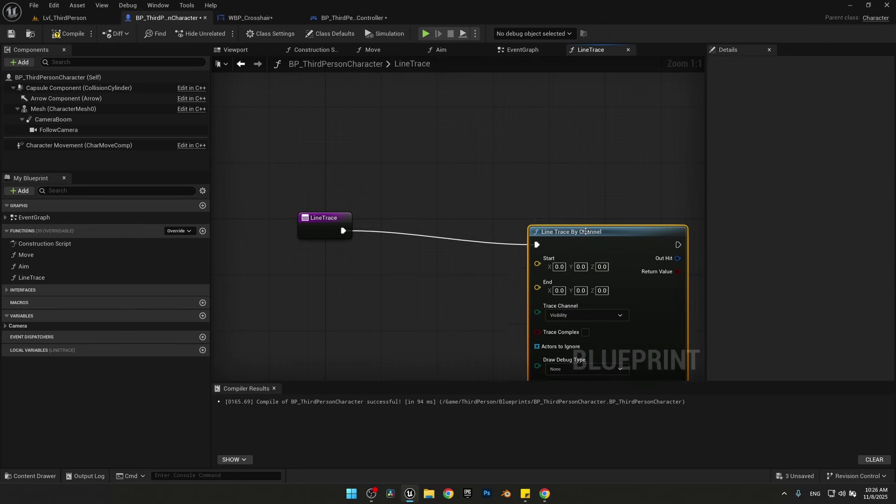
{"action": "left_click_drag", "start_coordinate": [560, 234], "coordinate": [560, 182]}
{"action": "left_click_drag", "start_coordinate": [322, 219], "coordinate": [308, 184]}
{"action": "right_click_drag", "start_coordinate": [470, 314], "coordinate": [486, 267]}
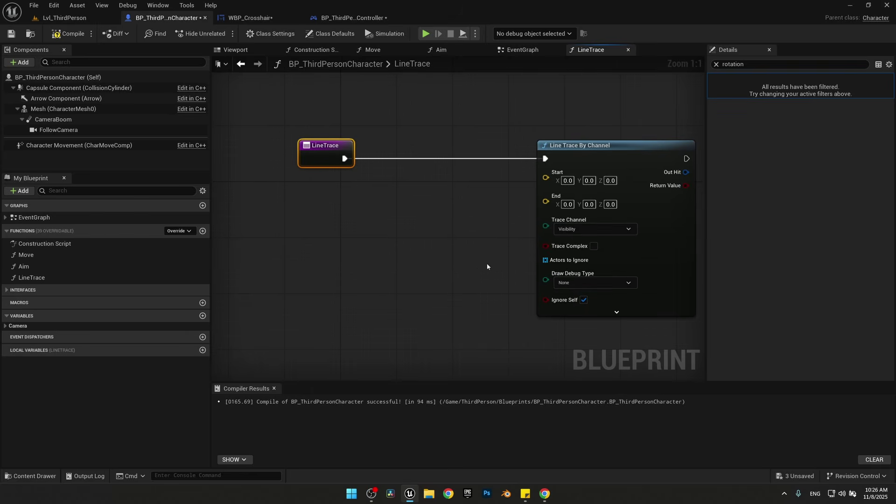
Feed the FollowCamera's Get World Location into the line trace's Start
{"action": "left_click_drag", "start_coordinate": [58, 130], "coordinate": [243, 196]}
{"action": "right_click_drag", "start_coordinate": [277, 227], "coordinate": [373, 220]}
{"action": "left_click_drag", "start_coordinate": [382, 189], "coordinate": [403, 205]}
{"action": "type", "text": "get world"}
{"action": "left_click", "coordinate": [441, 253]}
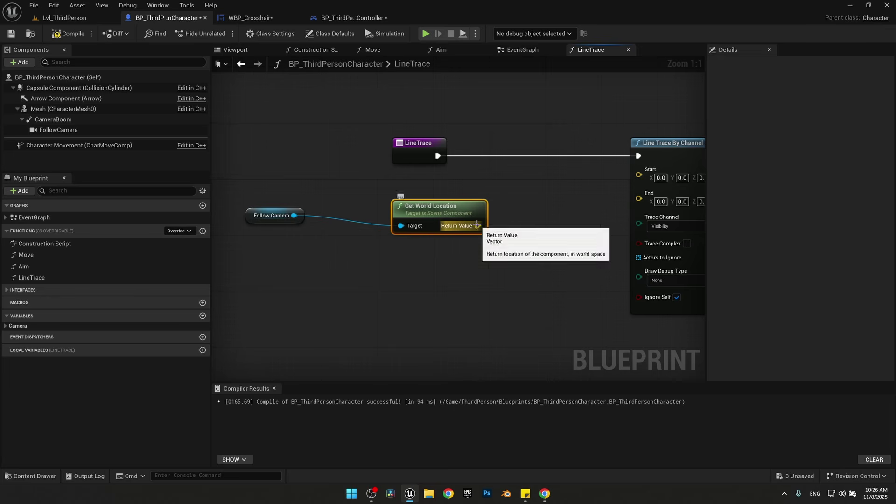
{"action": "left_click_drag", "start_coordinate": [476, 224], "coordinate": [639, 174]}
{"action": "left_click_drag", "start_coordinate": [420, 205], "coordinate": [358, 185]}
Get the FollowCamera's world rotation and derive its direction with a Get Forward Vector node
{"action": "left_click_drag", "start_coordinate": [294, 215], "coordinate": [329, 258]}
{"action": "type", "text": "get world"}
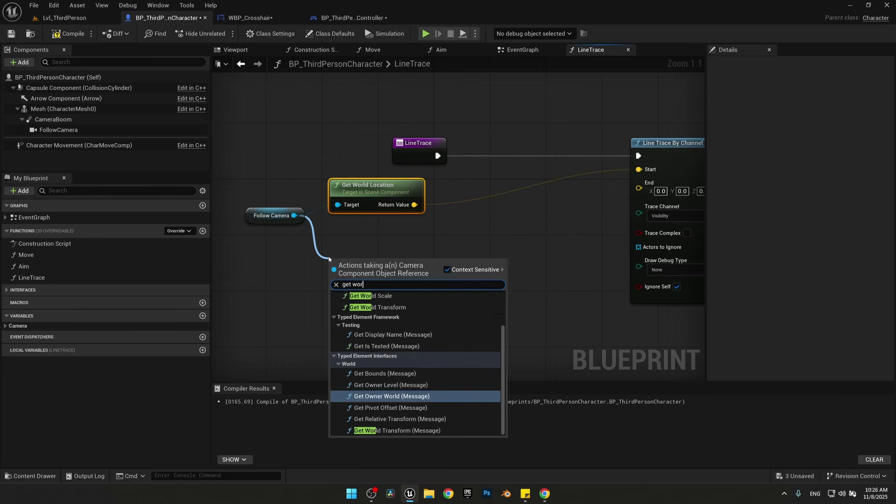
{"action": "left_click", "coordinate": [381, 340]}
{"action": "type", "text": "ge"}
{"action": "left_click_drag", "start_coordinate": [407, 281], "coordinate": [308, 265]}
{"action": "type", "text": "t forward"}
{"action": "key", "text": "Return"}
Multiply the forward vector by a double-precision float of 80
{"action": "left_click_drag", "start_coordinate": [430, 288], "coordinate": [478, 291]}
{"action": "scroll", "coordinate": [508, 397], "scroll_direction": "down", "scroll_amount": 3}
{"action": "left_click", "coordinate": [511, 435]}
{"action": "right_click", "coordinate": [478, 307]}
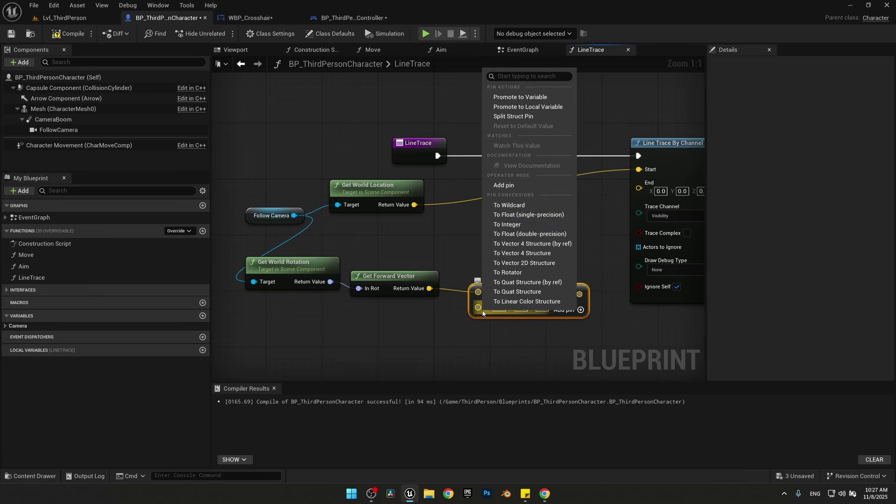
{"action": "left_click", "coordinate": [513, 236]}
{"action": "type", "text": "80"}
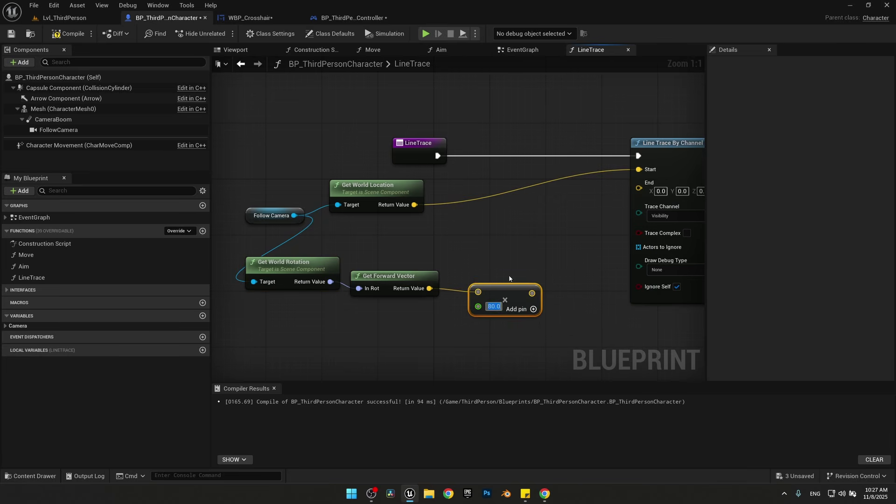
{"action": "key", "text": "Return"}
Add the scaled forward vector to the camera's world location and feed the sum into the line trace's End
{"action": "left_click_drag", "start_coordinate": [525, 293], "coordinate": [518, 239]}
{"action": "left_click", "coordinate": [546, 270]}
{"action": "mouse_move", "coordinate": [414, 204]}
{"action": "left_mouse_down"}
{"action": "mouse_move", "coordinate": [507, 250]}
{"action": "mouse_move", "coordinate": [527, 243]}
{"action": "mouse_move", "coordinate": [528, 222]}
{"action": "mouse_move", "coordinate": [638, 189]}
{"action": "left_mouse_up"}
{"action": "scroll", "coordinate": [562, 296], "scroll_direction": "down", "scroll_amount": 1}
Set the Line Trace By Channel node's Draw Debug Type to For Duration
{"action": "right_click_drag", "start_coordinate": [562, 300], "coordinate": [340, 280]}
{"action": "left_click", "coordinate": [443, 251]}
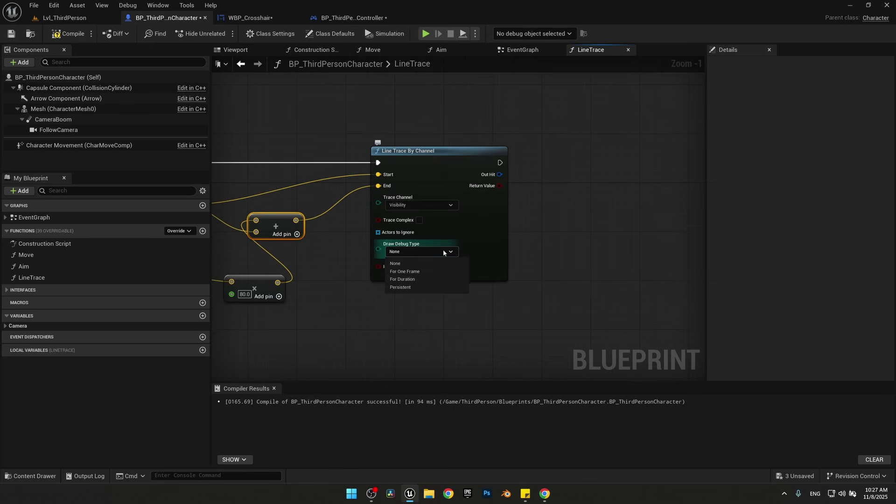
{"action": "left_click", "coordinate": [417, 279]}
{"action": "right_click_drag", "start_coordinate": [407, 255], "coordinate": [551, 257]}
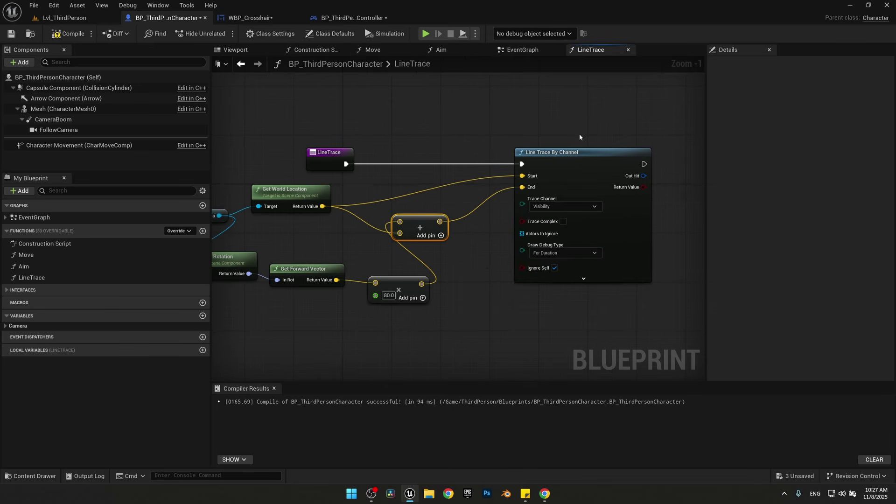
Call the LineTrace function from the E key's Pressed output in the event graph and compile the character blueprint
{"action": "left_click", "coordinate": [525, 52]}
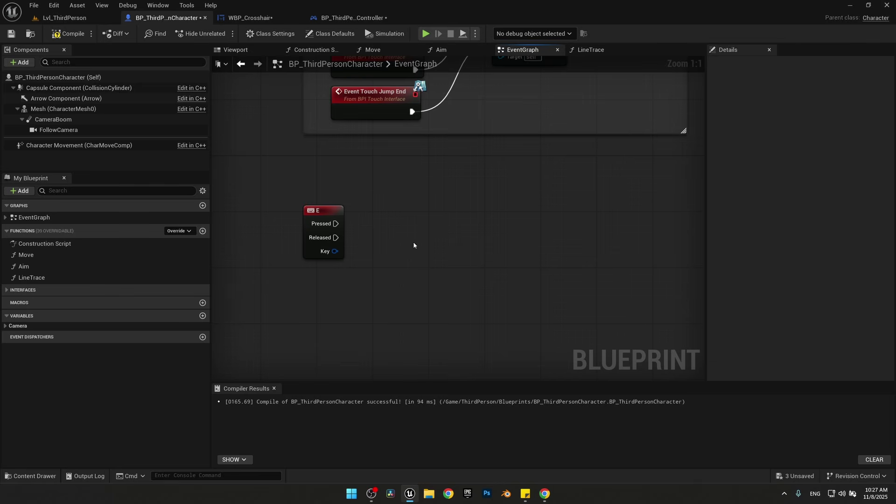
{"action": "left_click_drag", "start_coordinate": [156, 277], "coordinate": [329, 268]}
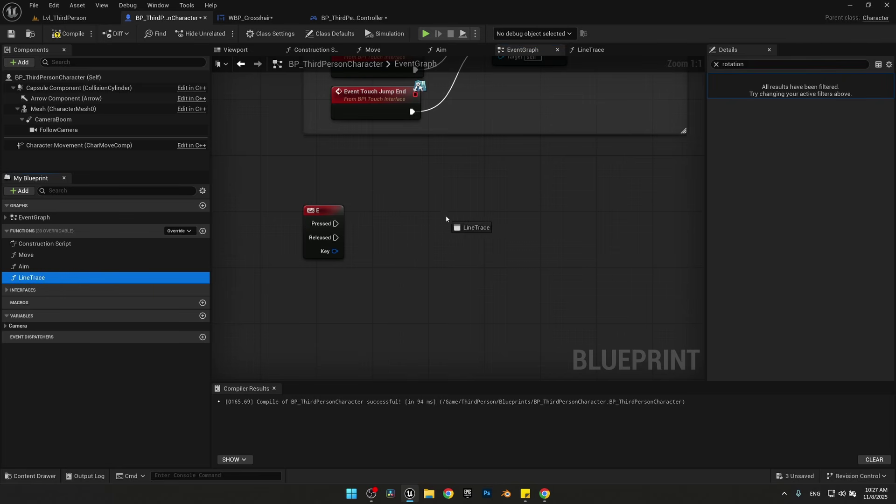
{"action": "left_click_drag", "start_coordinate": [447, 216], "coordinate": [467, 224]}
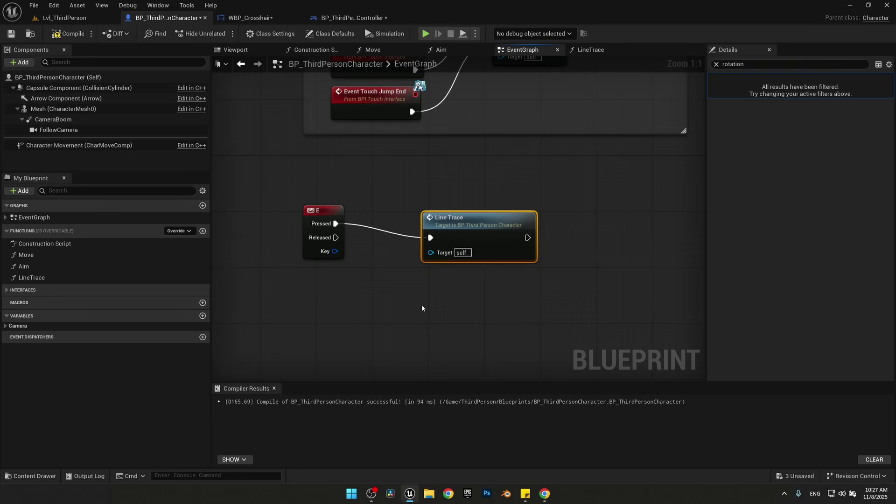
{"action": "left_click", "coordinate": [64, 37]}
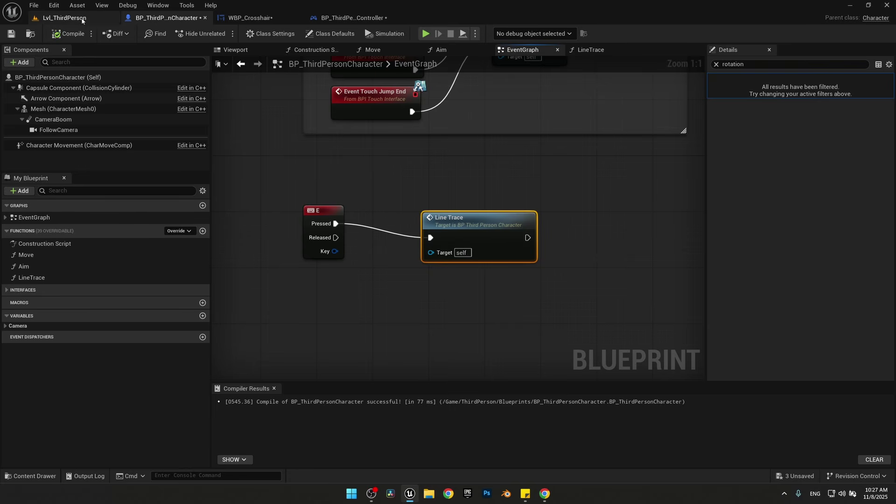
Play-test Lvl_ThirdPerson to check the debug lines drawn by the E key's line trace, and stop the session
{"action": "left_click", "coordinate": [65, 18]}
{"action": "left_click", "coordinate": [221, 33]}
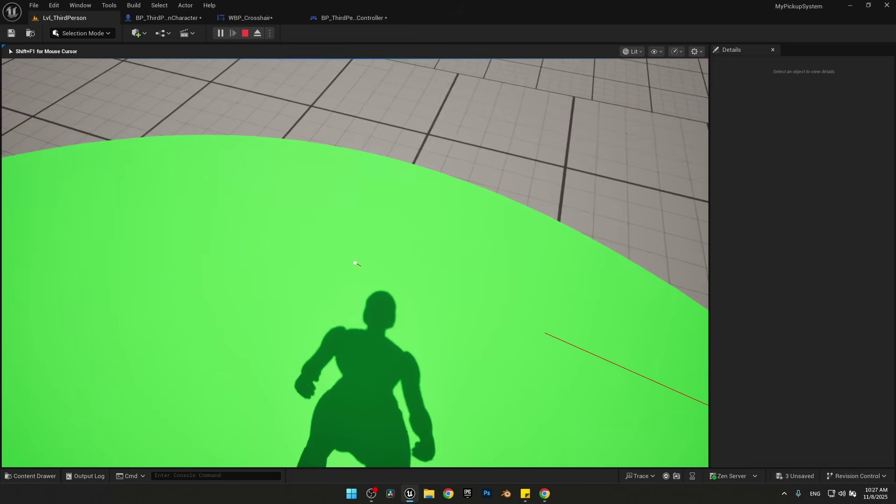
{"action": "left_click", "coordinate": [355, 263]}
{"action": "left_click", "coordinate": [355, 263]}
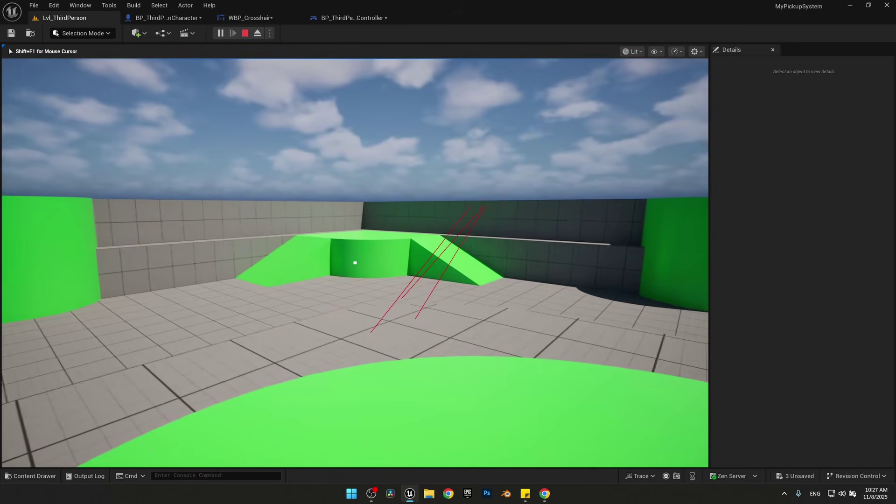
{"action": "key", "text": "Escape"}
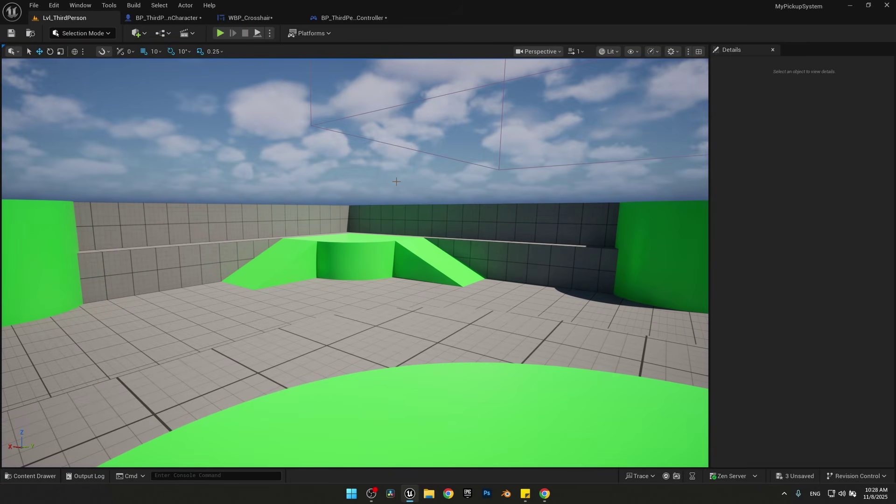
In the character's LineTrace function, add a Break Hit Result node from the line trace's Out Hit and expand all its pins
{"action": "left_click", "coordinate": [164, 18]}
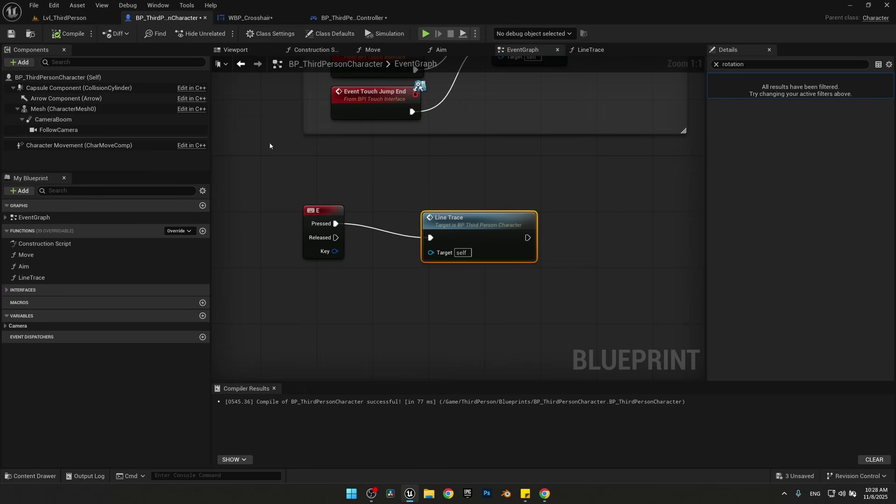
{"action": "left_click", "coordinate": [591, 50]}
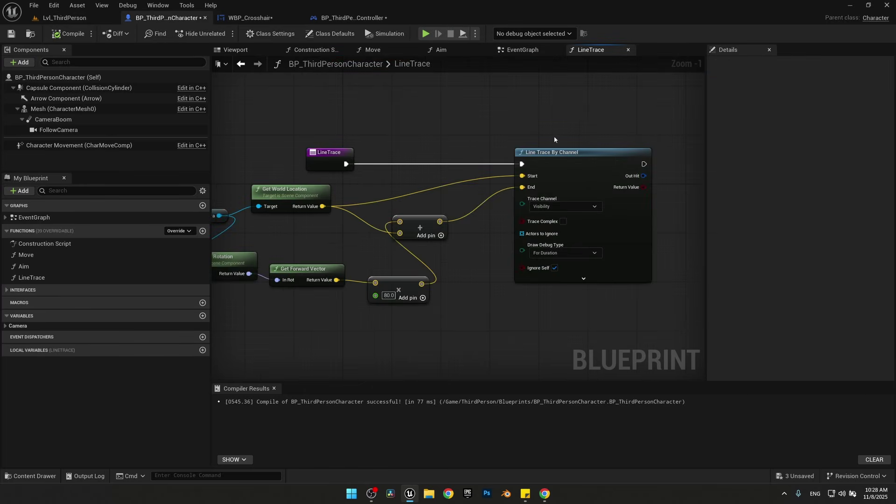
{"action": "right_click_drag", "start_coordinate": [484, 147], "coordinate": [297, 153]}
{"action": "mouse_move", "coordinate": [387, 192]}
{"action": "left_mouse_down"}
{"action": "mouse_move", "coordinate": [445, 230]}
{"action": "mouse_move", "coordinate": [462, 228]}
{"action": "left_mouse_up"}
{"action": "type", "text": "breqa"}
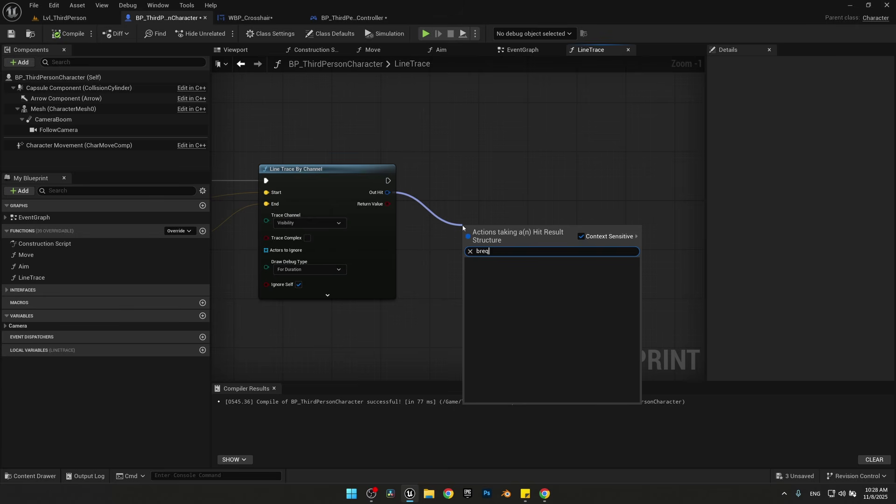
{"action": "key", "text": "BackSpace"}
{"action": "key", "text": "Return"}
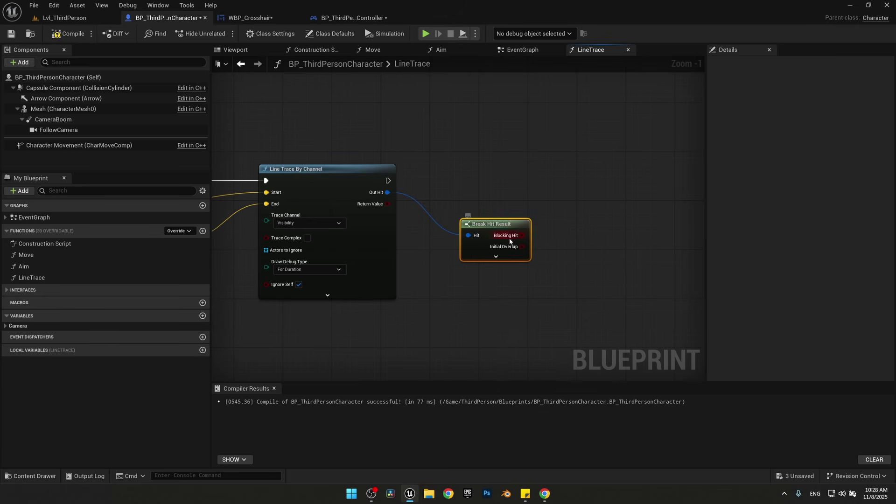
{"action": "left_click", "coordinate": [496, 258]}
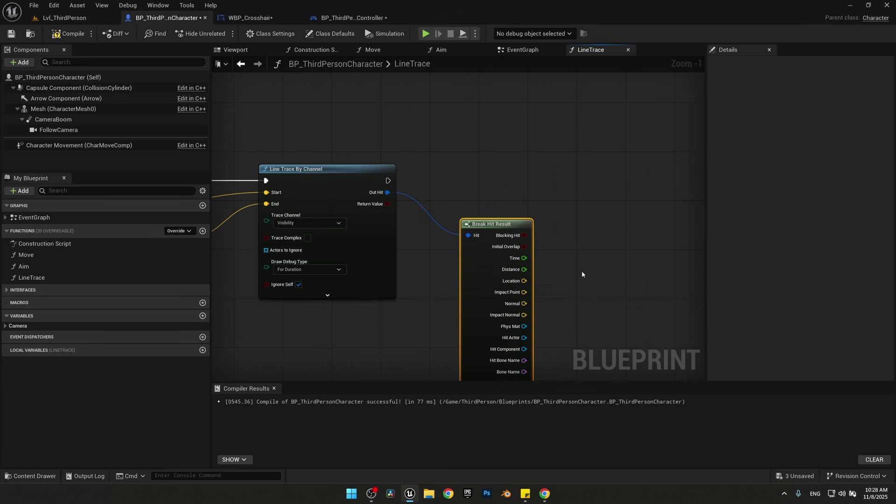
{"action": "mouse_move", "coordinate": [582, 274]}
{"action": "right_mouse_down"}
{"action": "mouse_move", "coordinate": [520, 228]}
{"action": "mouse_move", "coordinate": [503, 247]}
{"action": "right_mouse_up"}
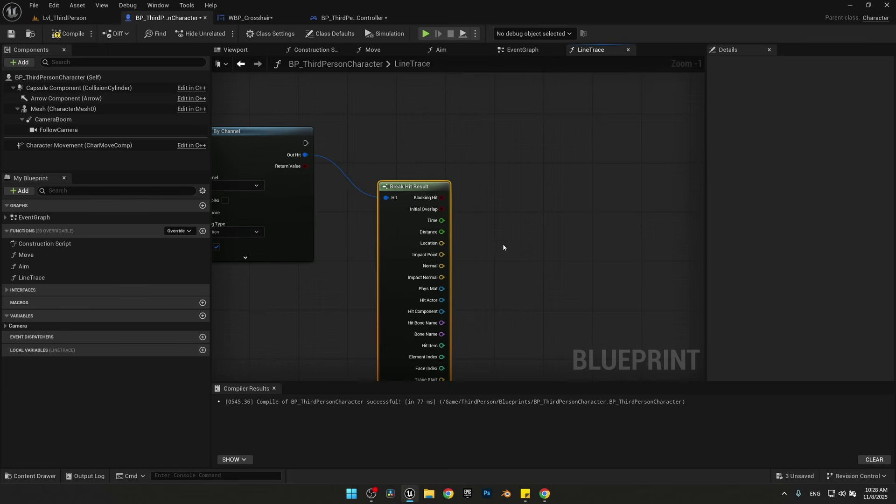
Add a Does Object Implement Interface node that tests the Hit Actor, and place it beside the Break Hit Result node
{"action": "left_click_drag", "start_coordinate": [441, 300], "coordinate": [518, 176]}
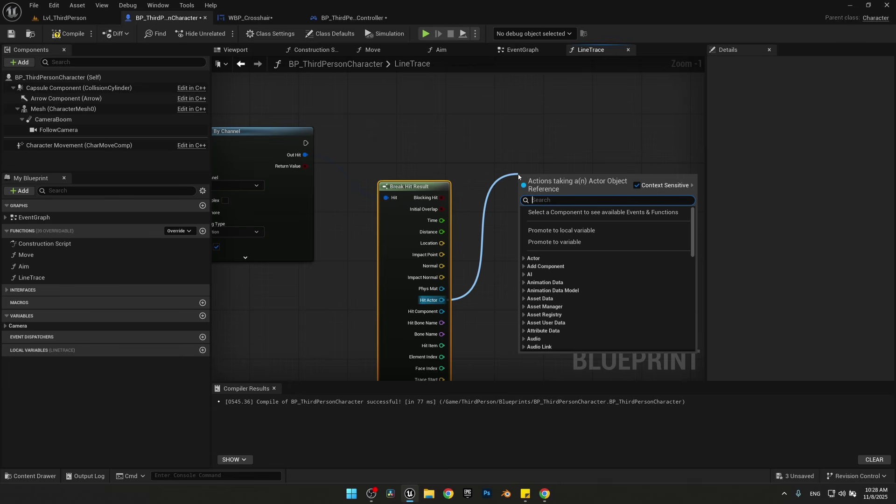
{"action": "type", "text": "does"}
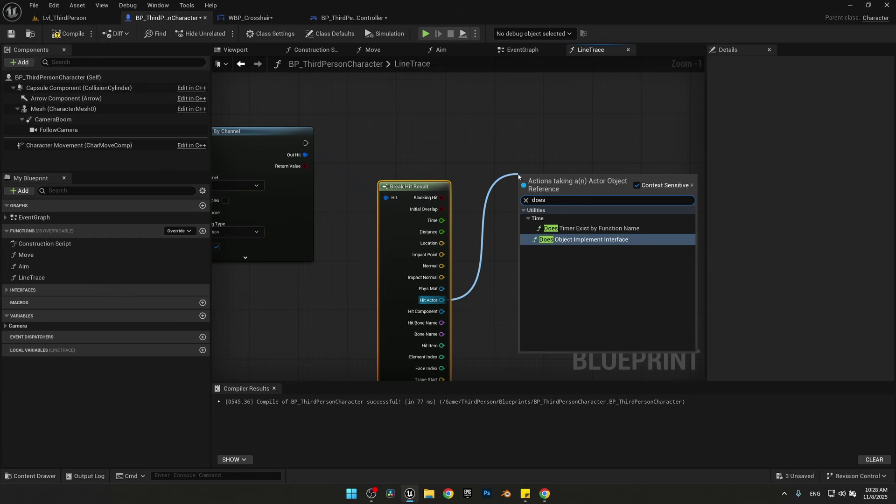
{"action": "key", "text": "Return"}
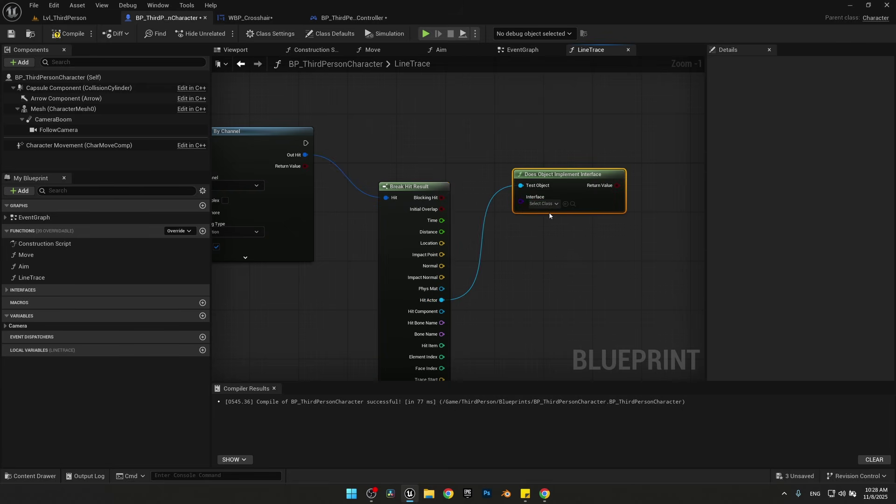
{"action": "right_click_drag", "start_coordinate": [536, 222], "coordinate": [505, 257]}
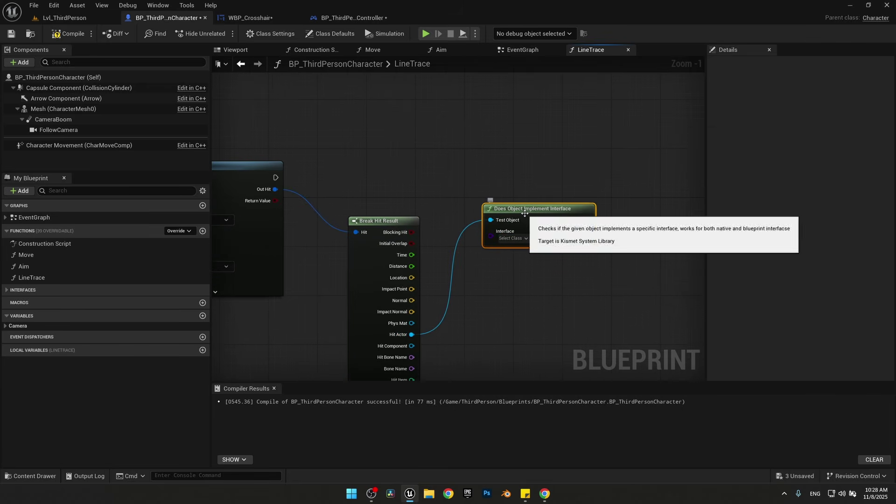
{"action": "left_click_drag", "start_coordinate": [523, 214], "coordinate": [523, 232]}
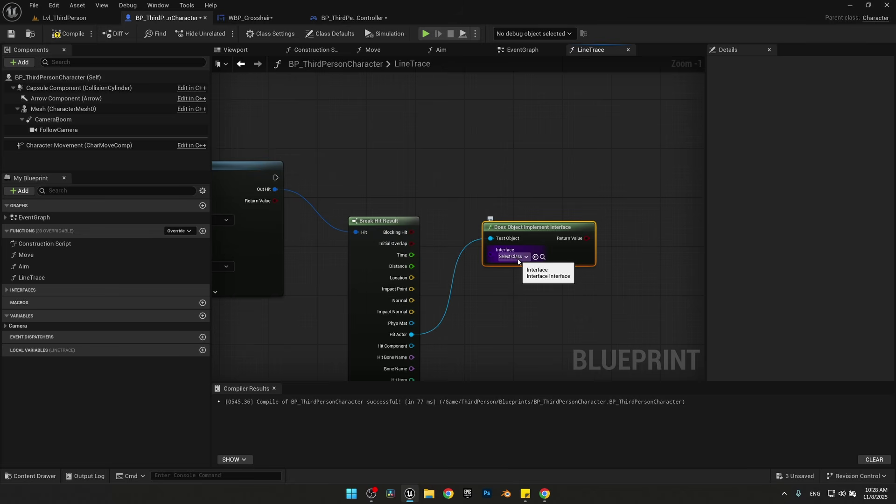
{"action": "right_click_drag", "start_coordinate": [518, 261], "coordinate": [497, 273]}
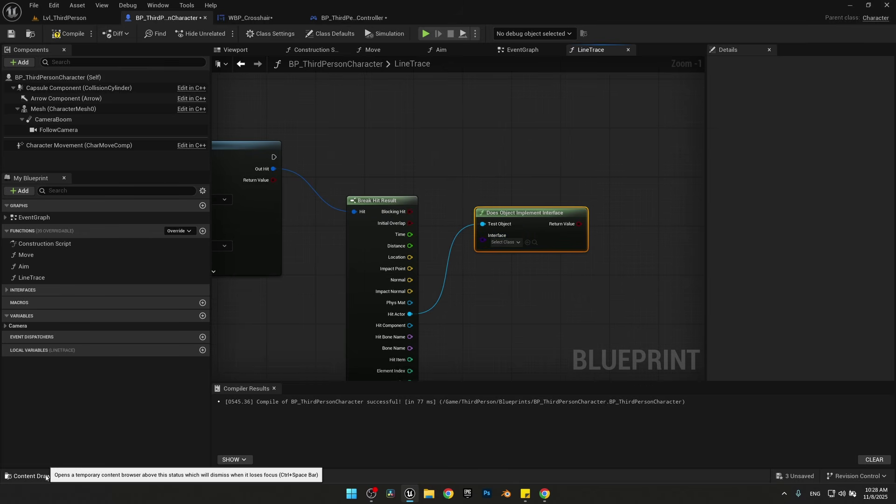
Create a folder named Interfaces inside Content/Main/Blueprints
{"action": "left_click", "coordinate": [29, 476]}
{"action": "left_click", "coordinate": [34, 339]}
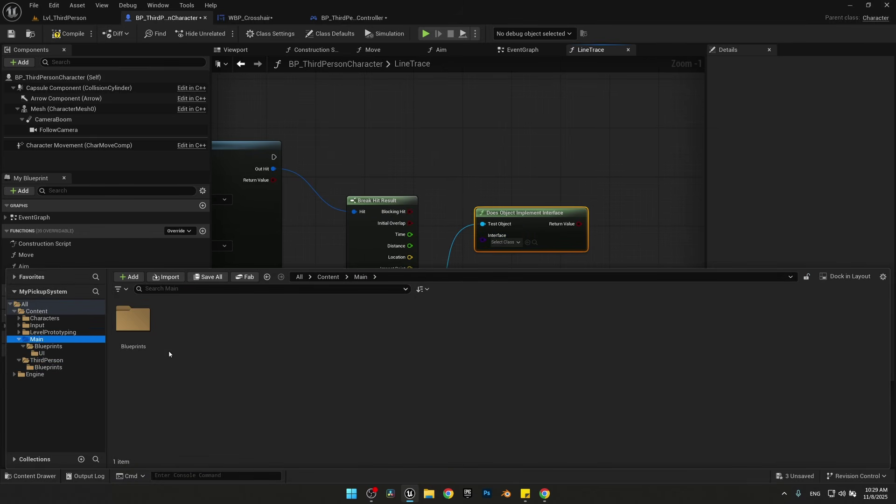
{"action": "double_click", "coordinate": [133, 320]}
{"action": "key", "text": "ctrl+shift+n"}
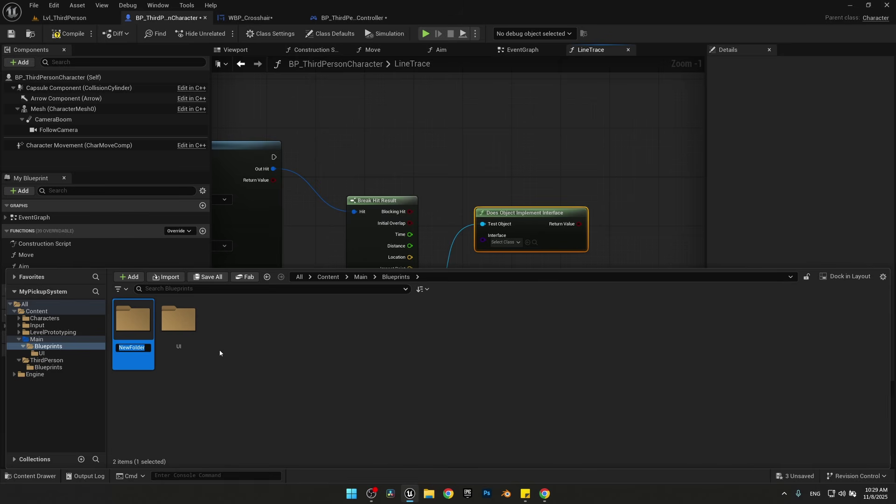
{"action": "type", "text": "Interfas"}
{"action": "type", "text": "es"}
{"action": "key", "text": "Return"}
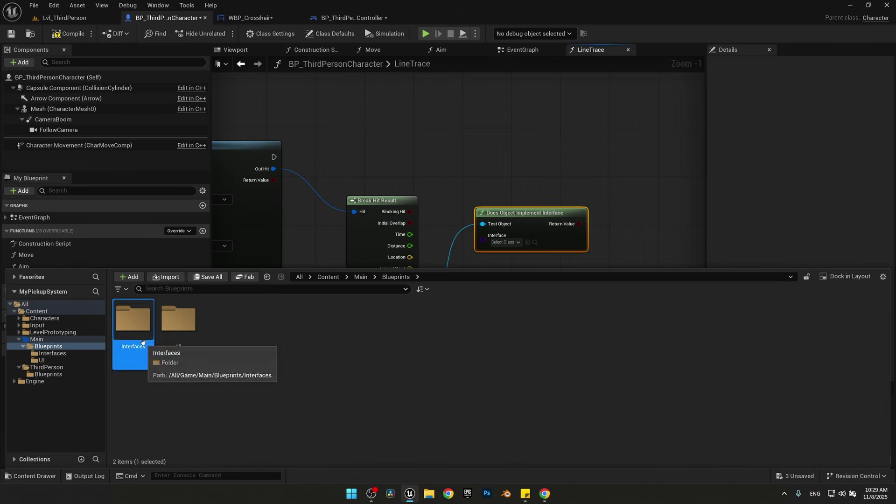
Create a Blueprint Interface named BPI_Interaction in the Interfaces folder
{"action": "double_click", "coordinate": [133, 319]}
{"action": "right_click", "coordinate": [143, 358]}
{"action": "mouse_move", "coordinate": [143, 358]}
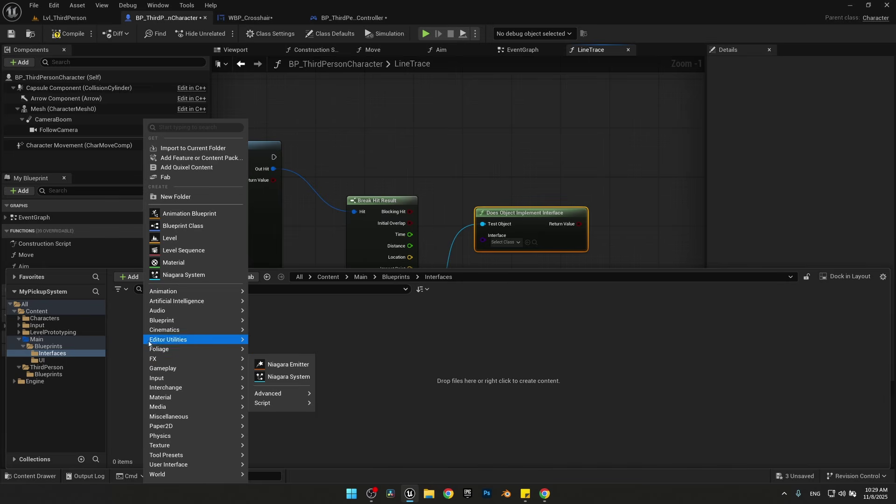
{"action": "mouse_move", "coordinate": [187, 320]}
{"action": "left_click", "coordinate": [298, 353]}
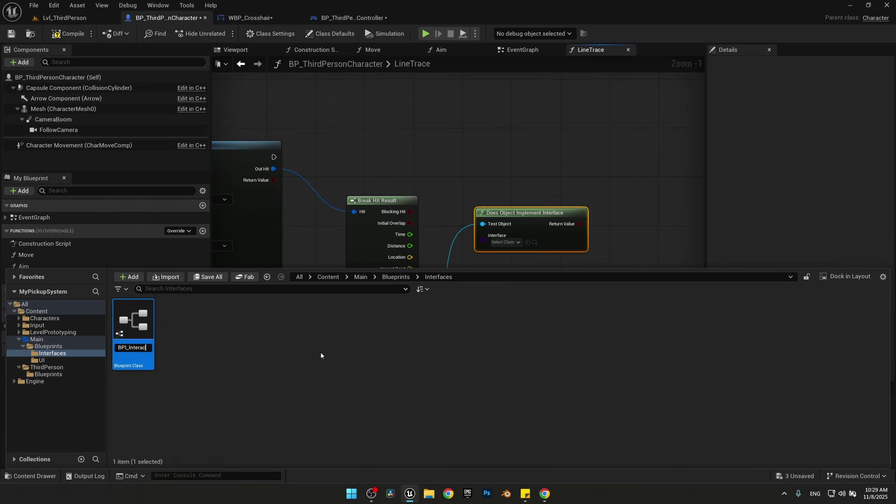
{"action": "type", "text": "BPI_Interaction"}
{"action": "key", "text": "Return"}
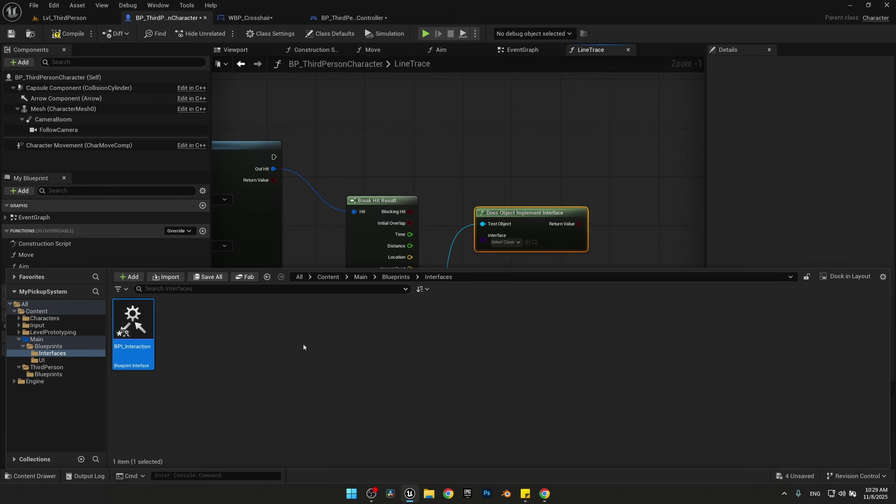
Open BPI_Interaction, name its function Interact and add an input parameter named Character
{"action": "double_click", "coordinate": [137, 326]}
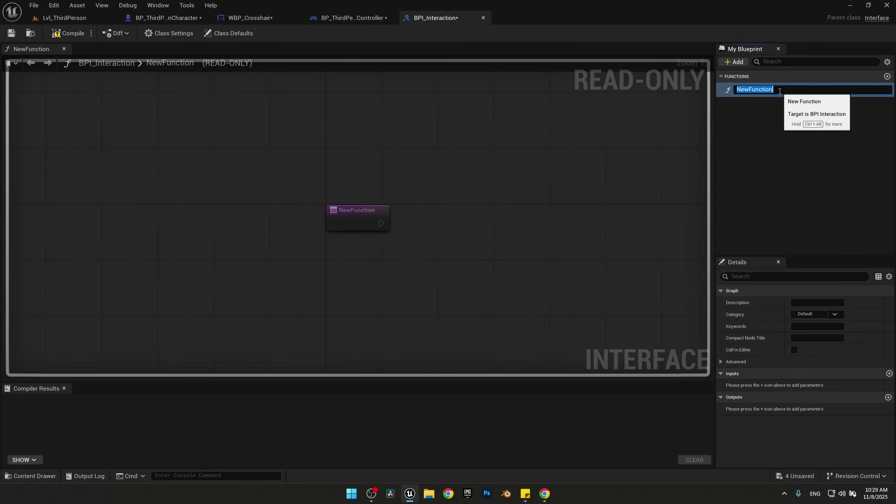
{"action": "key", "text": "Return"}
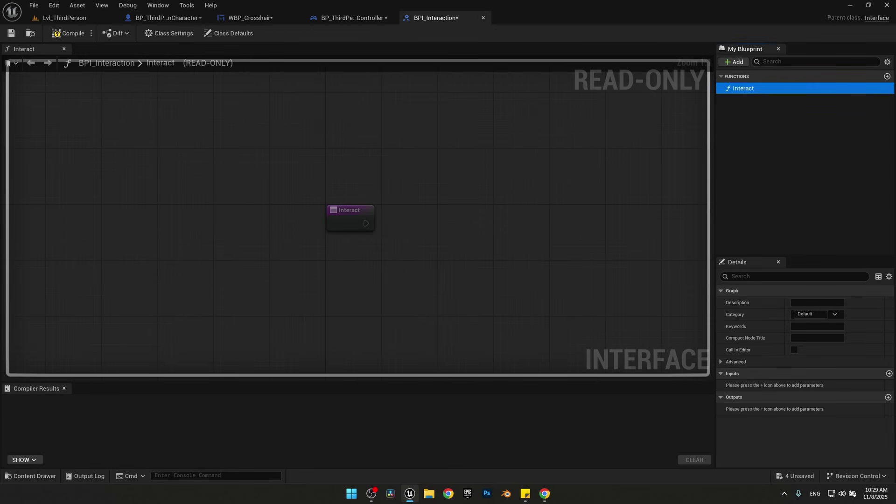
{"action": "left_click", "coordinate": [889, 373]}
{"action": "type", "text": "Character"}
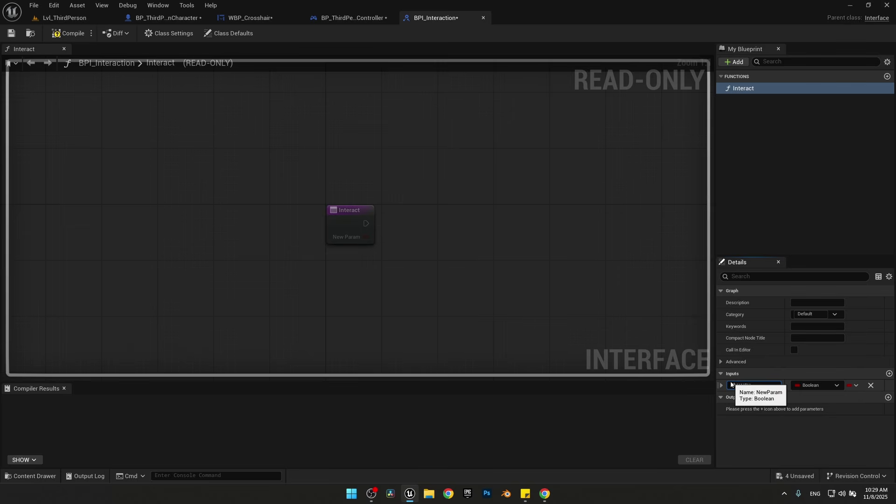
Set the Character input's type to a BP Third Person Character object reference, and compile and save the interface
{"action": "left_click", "coordinate": [836, 385]}
{"action": "type", "text": "BP"}
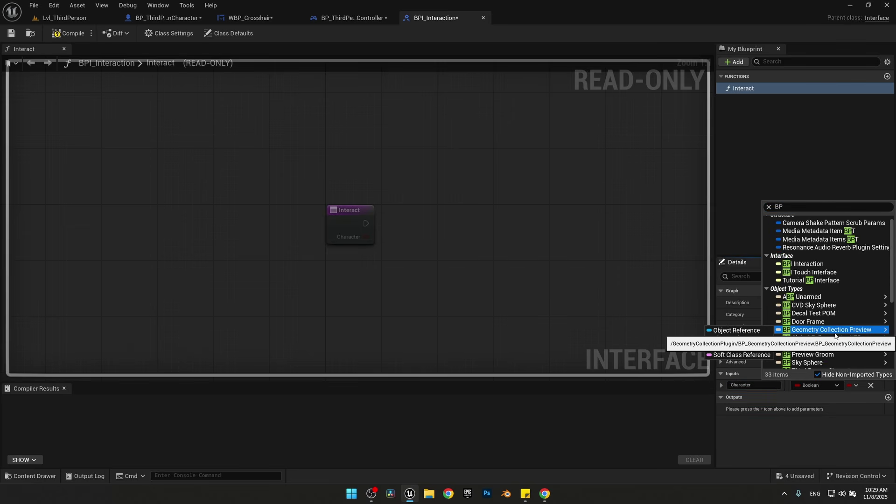
{"action": "type", "text": "_Third"}
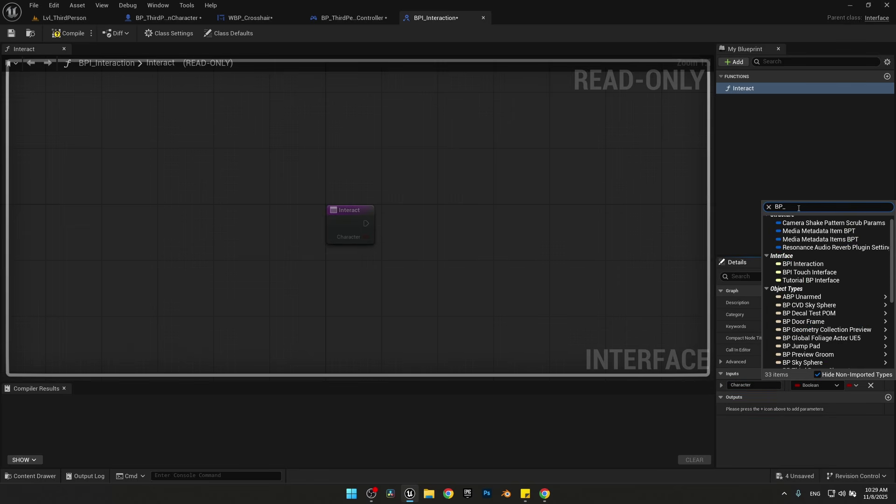
{"action": "mouse_move", "coordinate": [817, 232]}
{"action": "left_click", "coordinate": [742, 229]}
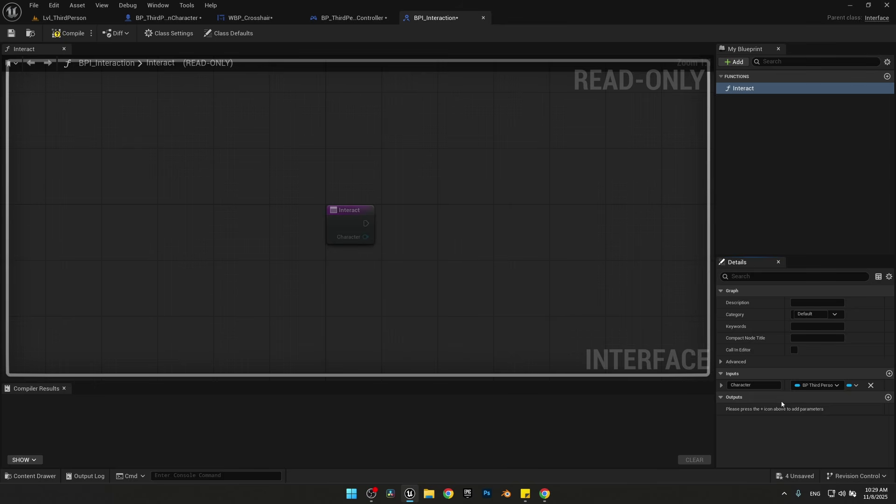
{"action": "left_click", "coordinate": [60, 37]}
{"action": "left_click", "coordinate": [11, 32]}
In the character's LineTrace function, add a Branch after Line Trace By Channel, conditioned on Does Object Implement Interface's Return Value
{"action": "left_click", "coordinate": [166, 18]}
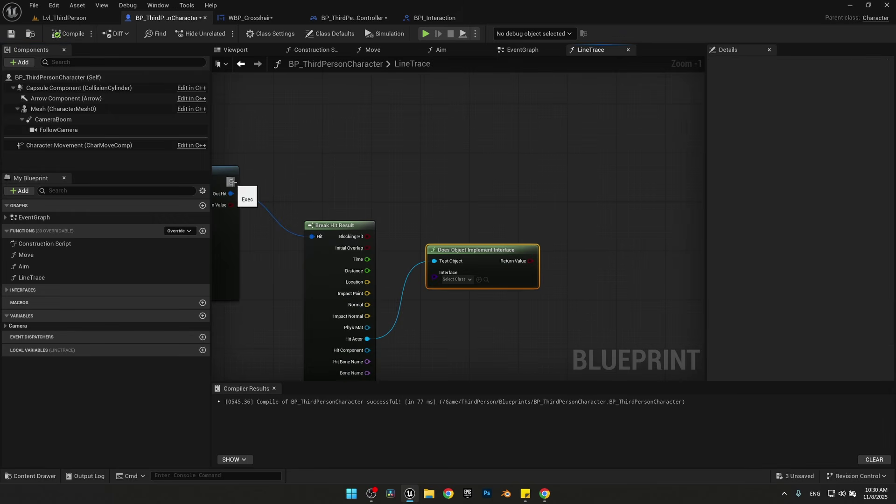
{"action": "mouse_move", "coordinate": [288, 174]}
{"action": "right_mouse_down"}
{"action": "mouse_move", "coordinate": [372, 176]}
{"action": "mouse_move", "coordinate": [401, 190]}
{"action": "mouse_move", "coordinate": [337, 184]}
{"action": "right_mouse_up"}
{"action": "left_click_drag", "start_coordinate": [280, 187], "coordinate": [620, 180]}
{"action": "type", "text": "branch"}
{"action": "key", "text": "Return"}
{"action": "right_click_drag", "start_coordinate": [649, 269], "coordinate": [496, 278]}
{"action": "left_click_drag", "start_coordinate": [379, 267], "coordinate": [439, 208]}
Call the BPI_Interaction Interact message from the Branch's True output
{"action": "right_click_drag", "start_coordinate": [557, 232], "coordinate": [459, 246]}
{"action": "left_click_drag", "start_coordinate": [393, 210], "coordinate": [551, 196]}
{"action": "type", "text": "interact"}
{"action": "key", "text": "Return"}
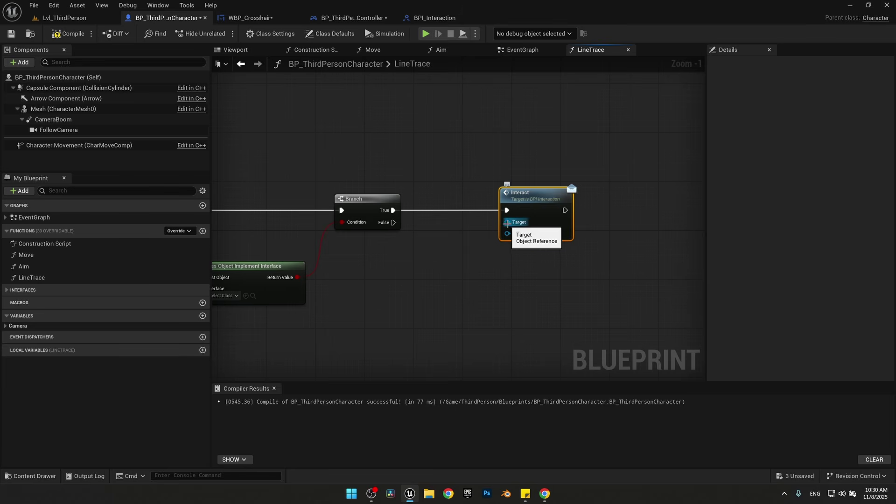
Feed Hit Actor into Interact's Target and a Self reference into its Character input, and compile and save the character blueprint
{"action": "right_click_drag", "start_coordinate": [483, 242], "coordinate": [559, 217]}
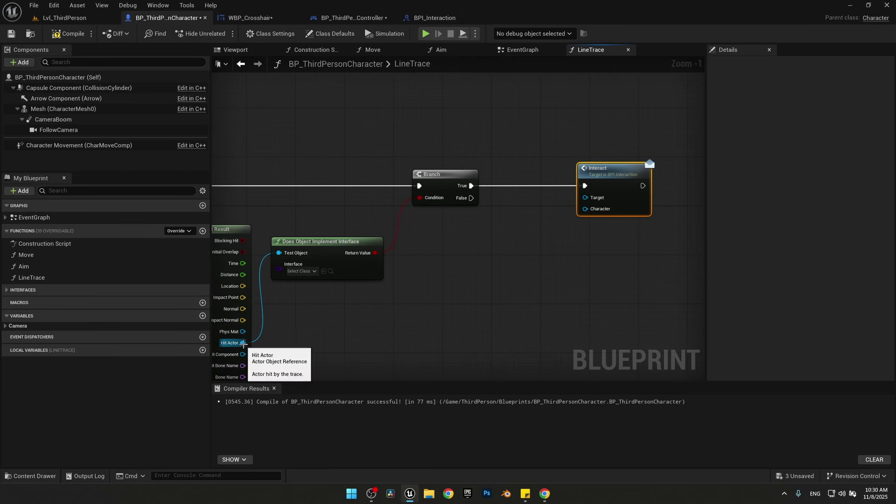
{"action": "left_click_drag", "start_coordinate": [242, 343], "coordinate": [528, 238]}
{"action": "type", "text": "self"}
{"action": "key", "text": "Return"}
{"action": "right_click_drag", "start_coordinate": [466, 282], "coordinate": [608, 256]}
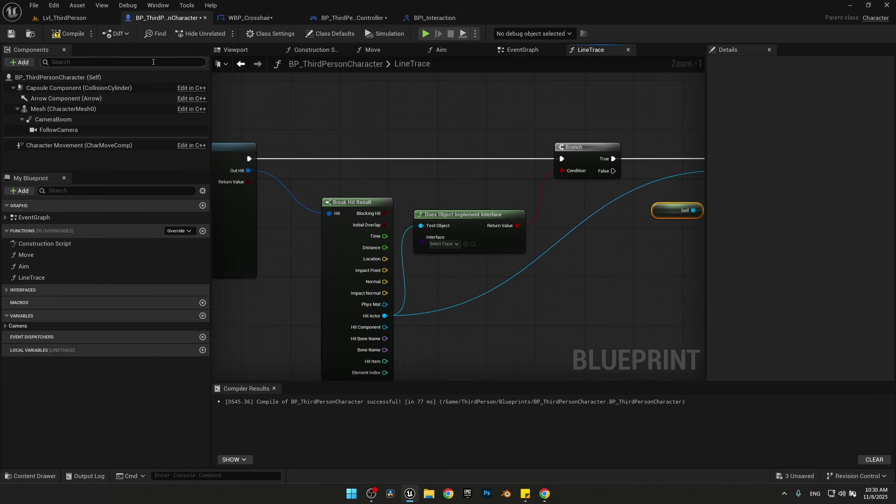
{"action": "left_click", "coordinate": [64, 36]}
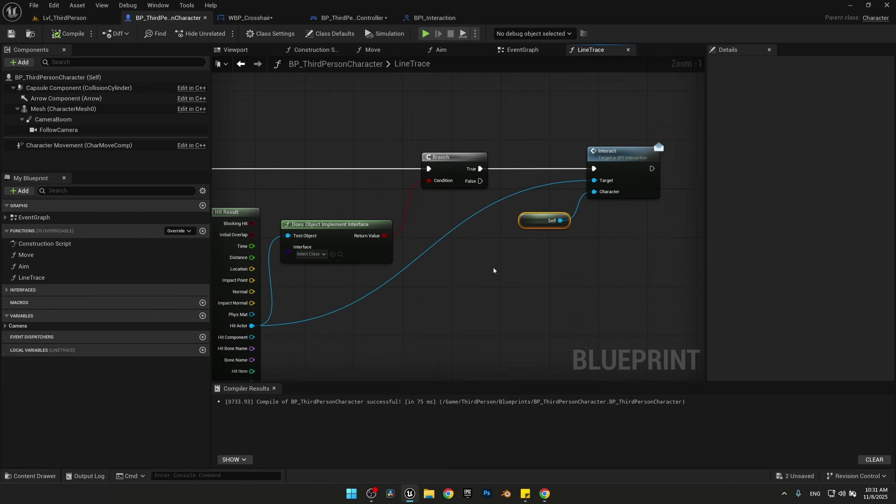
Create a folder named Items inside Content/Main/Blueprints
{"action": "left_click", "coordinate": [31, 475]}
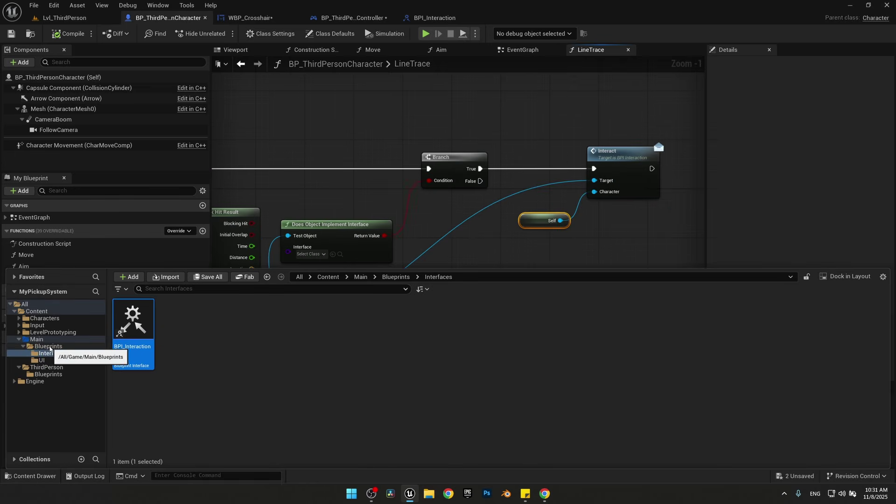
{"action": "left_click", "coordinate": [48, 346]}
{"action": "key", "text": "ctrl+shift+n"}
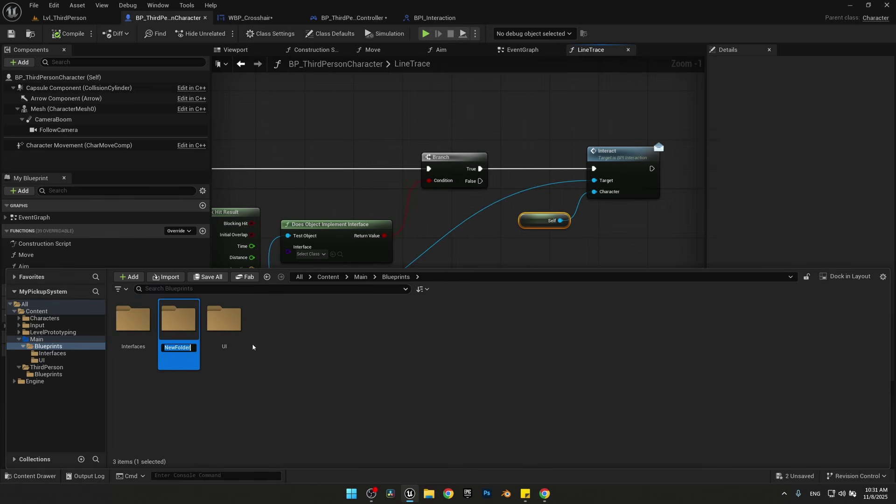
{"action": "type", "text": "Items"}
{"action": "key", "text": "Return"}
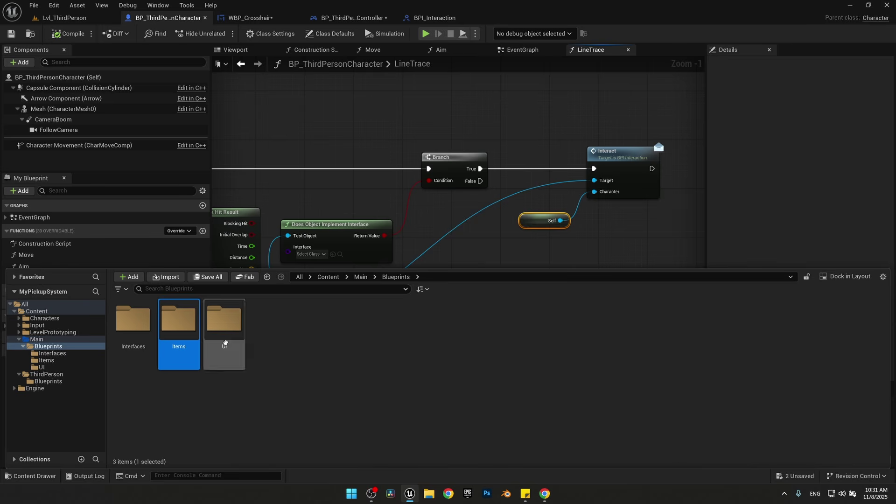
Create an Actor blueprint class named BP_Base_Item in the Items folder and open it
{"action": "double_click", "coordinate": [178, 319]}
{"action": "right_click", "coordinate": [158, 360]}
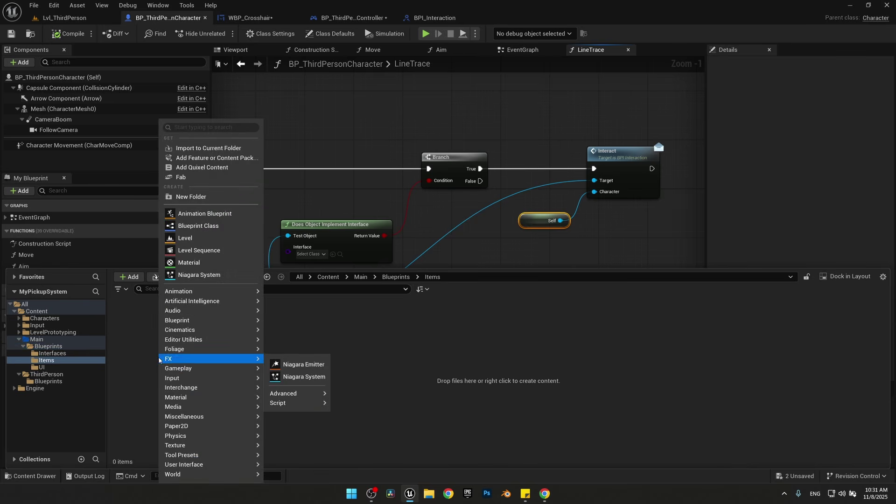
{"action": "mouse_move", "coordinate": [233, 320]}
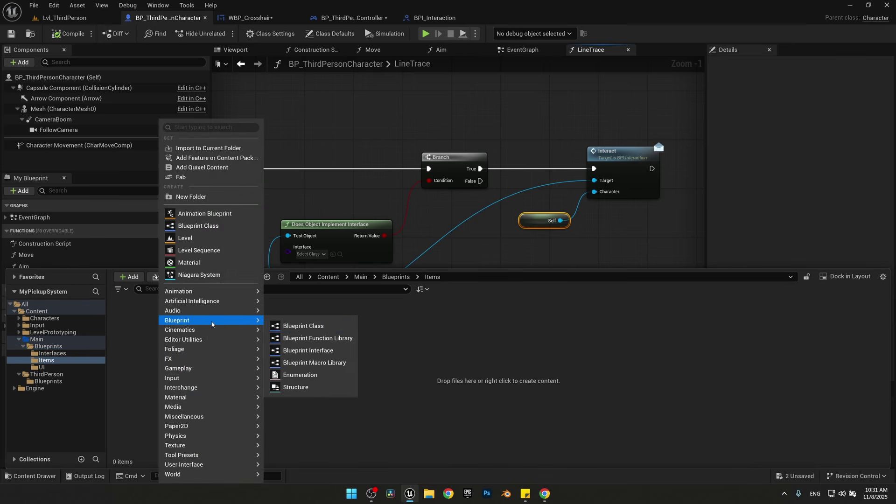
{"action": "left_click", "coordinate": [320, 332]}
{"action": "left_click", "coordinate": [345, 176]}
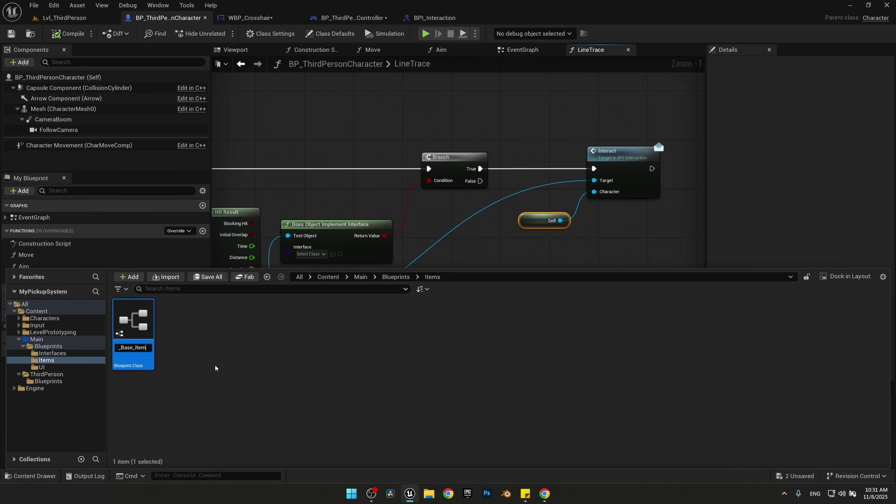
{"action": "type", "text": "BP_Base_Item"}
{"action": "key", "text": "Return"}
{"action": "double_click", "coordinate": [133, 322]}
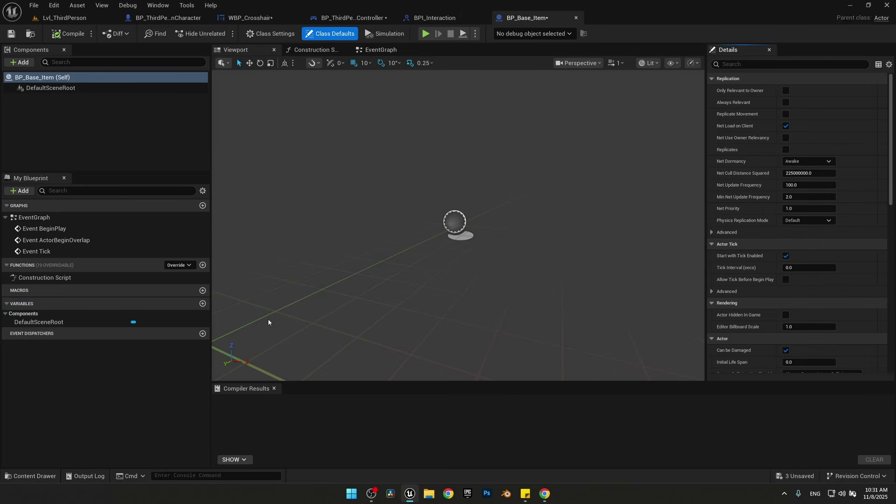
Add a Static Mesh component named ItemMesh under BP_Base_Item's DefaultSceneRoot
{"action": "left_click", "coordinate": [50, 88]}
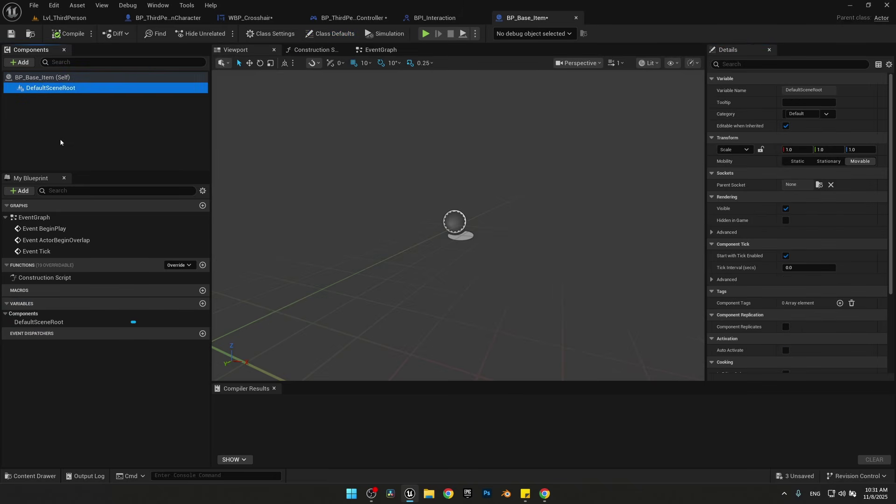
{"action": "left_click", "coordinate": [21, 63]}
{"action": "type", "text": "Stat"}
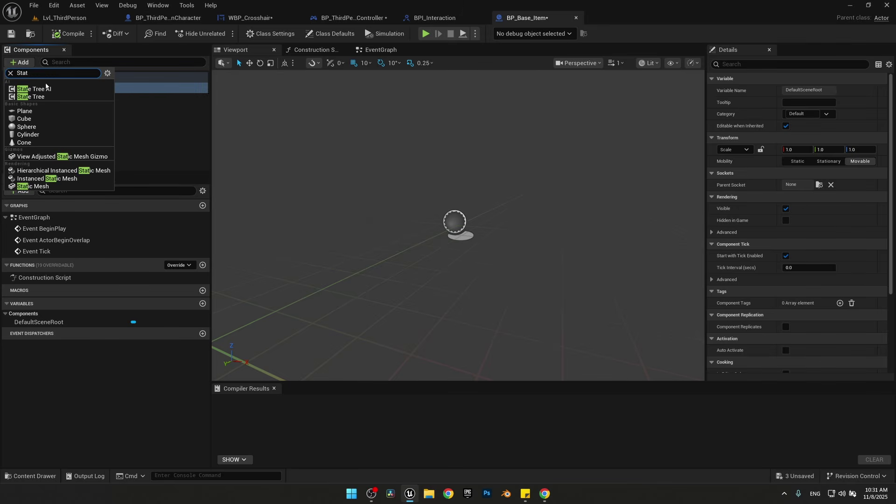
{"action": "left_click", "coordinate": [33, 186]}
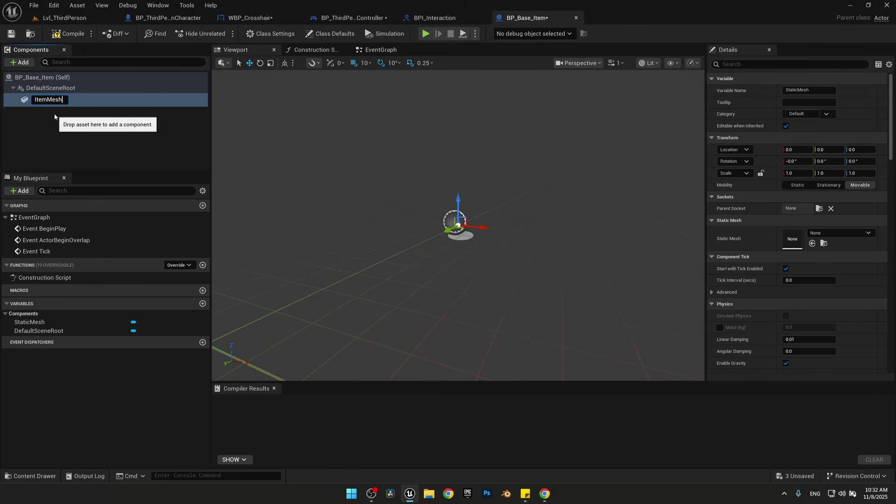
{"action": "key", "text": "Return"}
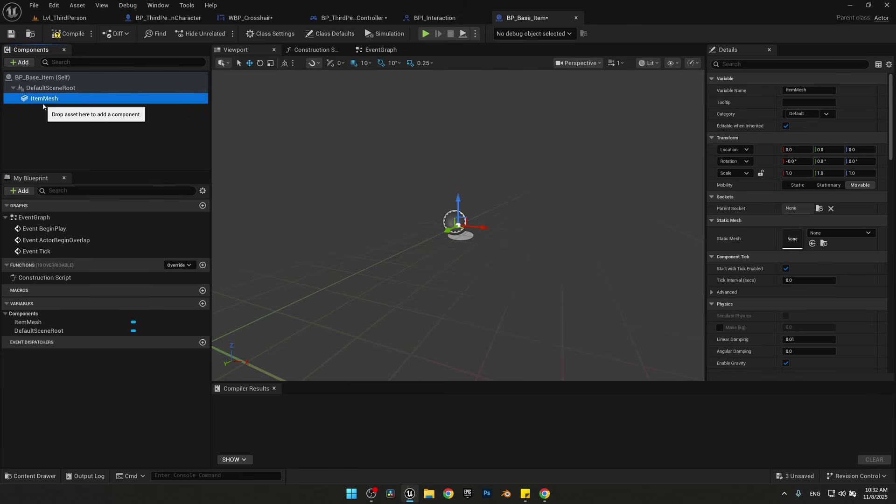
Add a Scene component named HandLocation as a child of ItemMesh
{"action": "left_click", "coordinate": [19, 63]}
{"action": "left_click", "coordinate": [35, 144]}
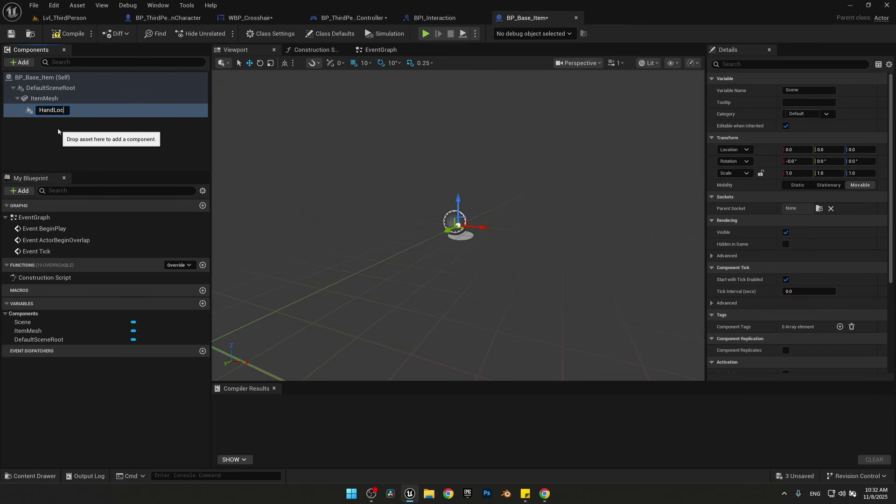
{"action": "type", "text": "HandLocation"}
{"action": "left_click", "coordinate": [377, 84]}
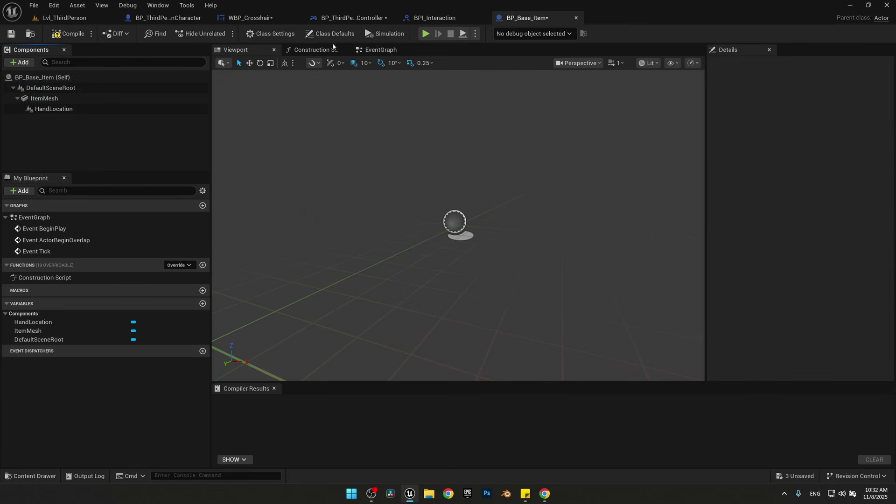
Implement the BPI_Interaction interface in BP_Base_Item's class settings
{"action": "left_click", "coordinate": [271, 34]}
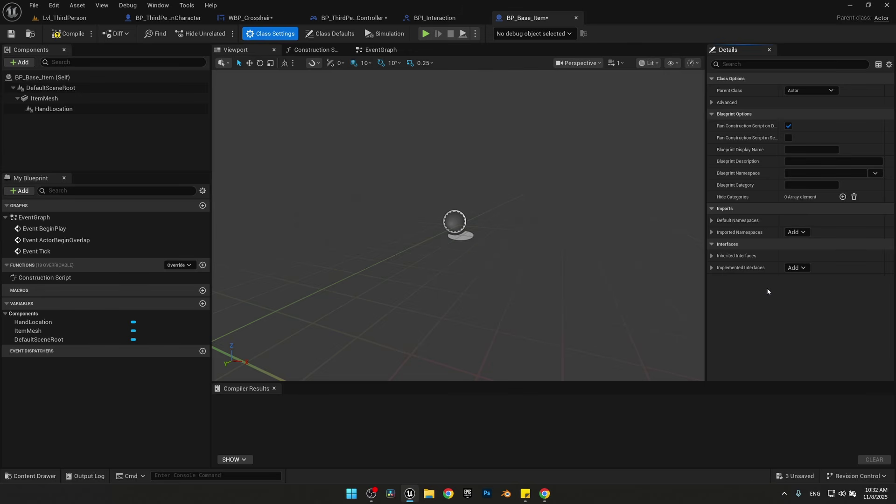
{"action": "left_click", "coordinate": [796, 268]}
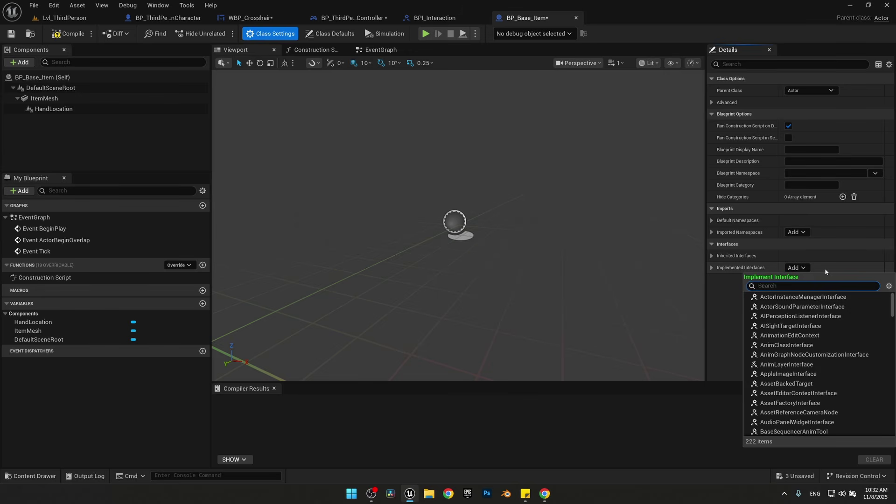
{"action": "type", "text": "BPI"}
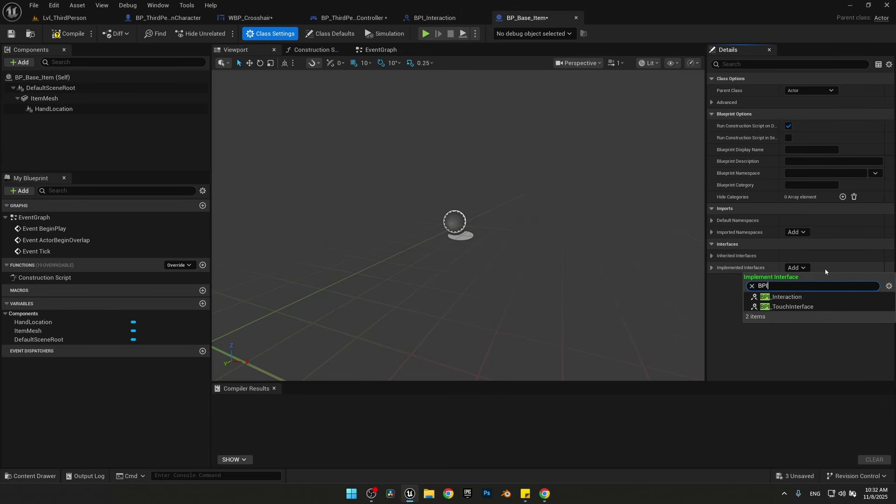
{"action": "left_click", "coordinate": [795, 296]}
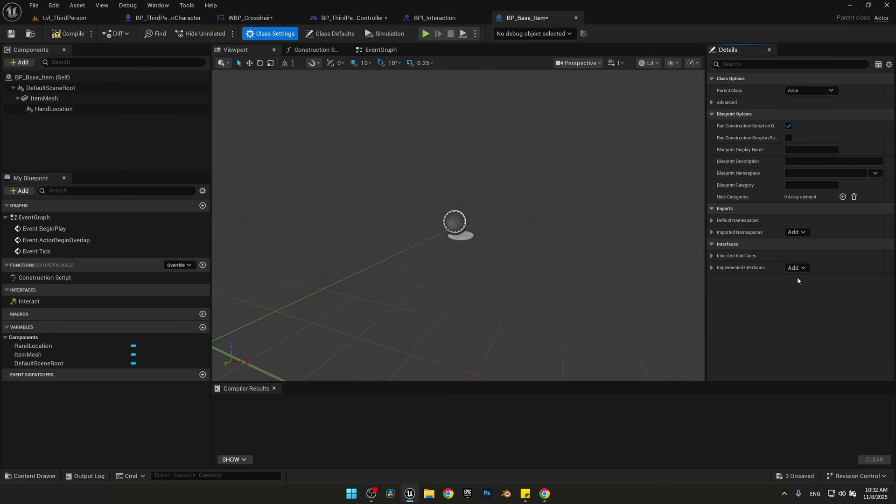
Enable Generate Abstract Class for BP_Base_Item, and compile and save the blueprint
{"action": "left_click", "coordinate": [712, 103]}
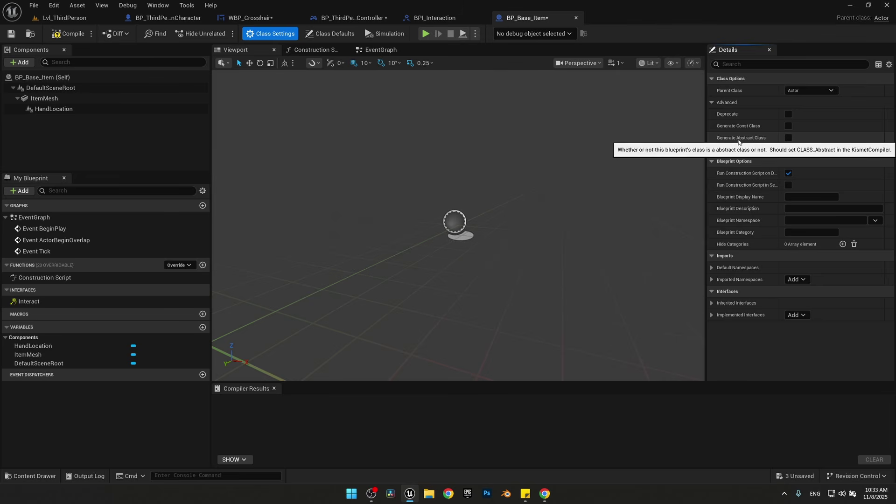
{"action": "left_click", "coordinate": [788, 138]}
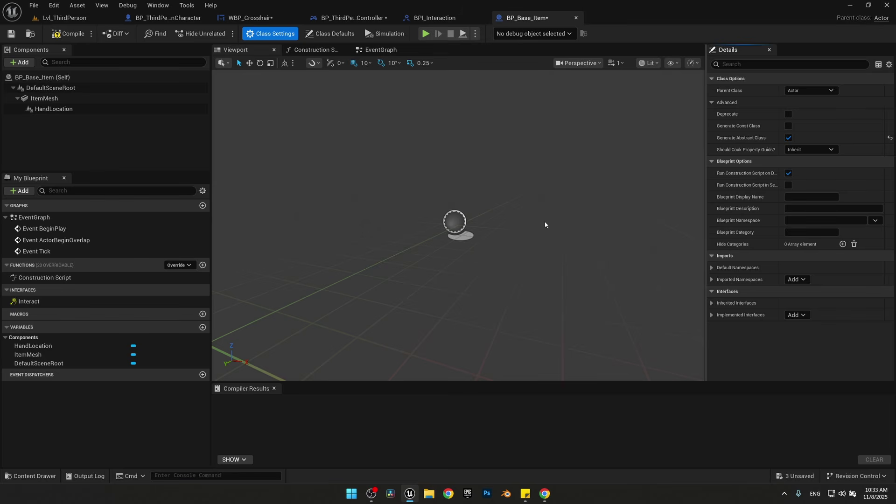
{"action": "key", "text": "ctrl+s"}
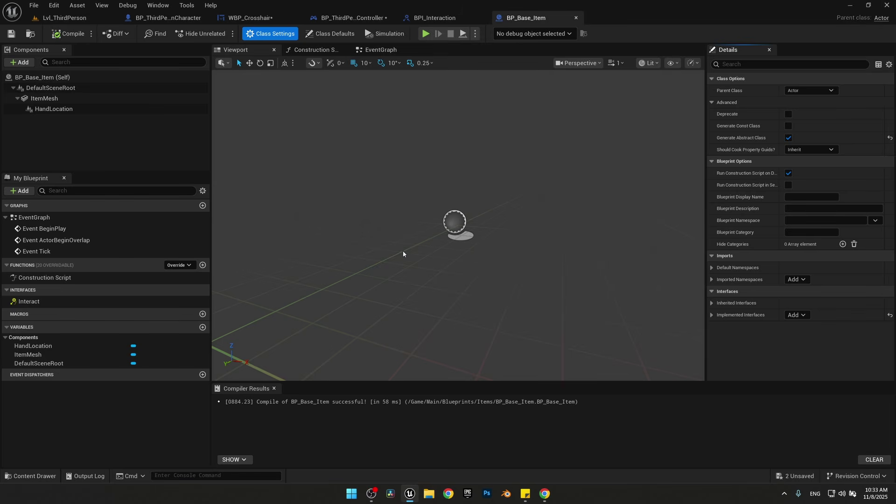
Create a child blueprint class of BP_Base_Item named BP_AmmoBox in the Items folder
{"action": "left_click", "coordinate": [27, 478]}
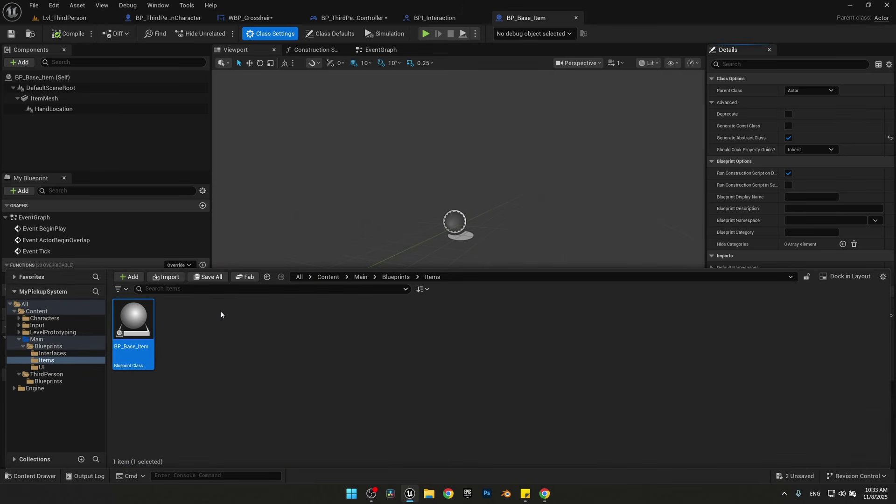
{"action": "right_click", "coordinate": [147, 328]}
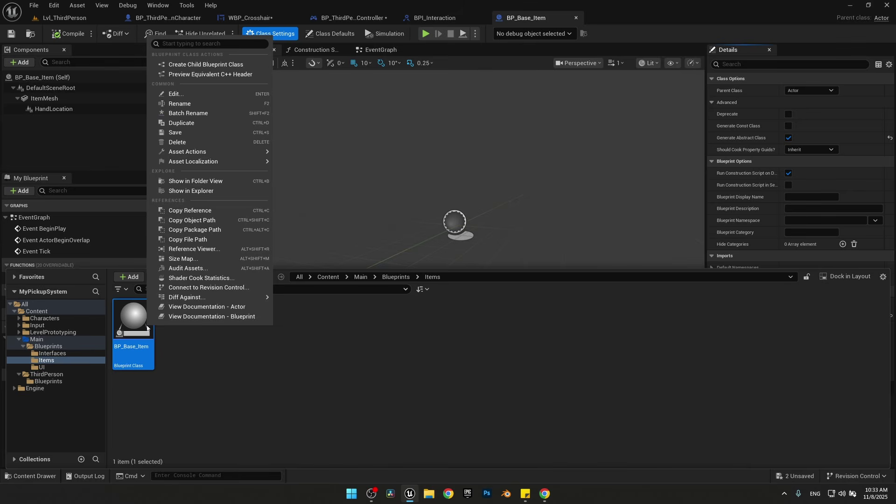
{"action": "left_click", "coordinate": [211, 65]}
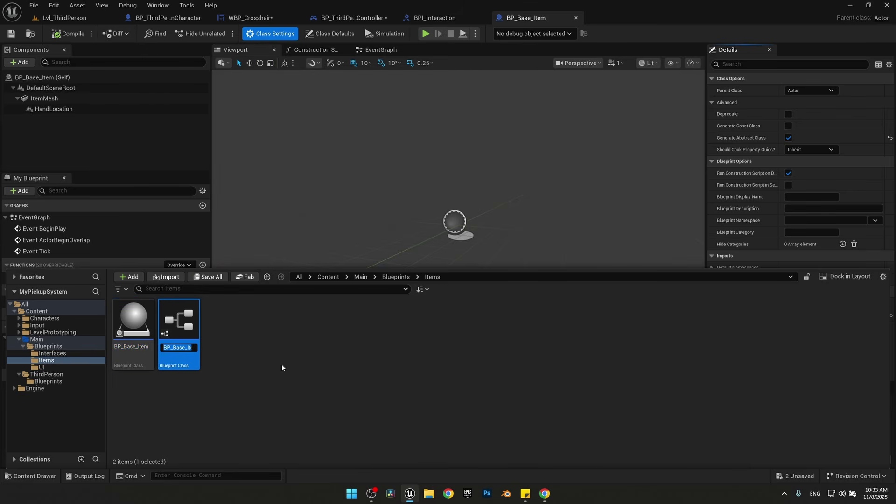
{"action": "key", "text": "Return"}
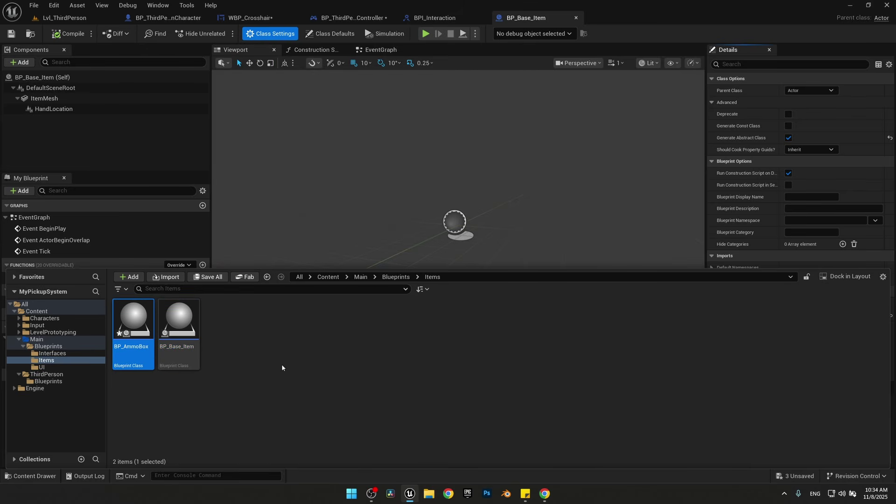
{"action": "left_click", "coordinate": [256, 341]}
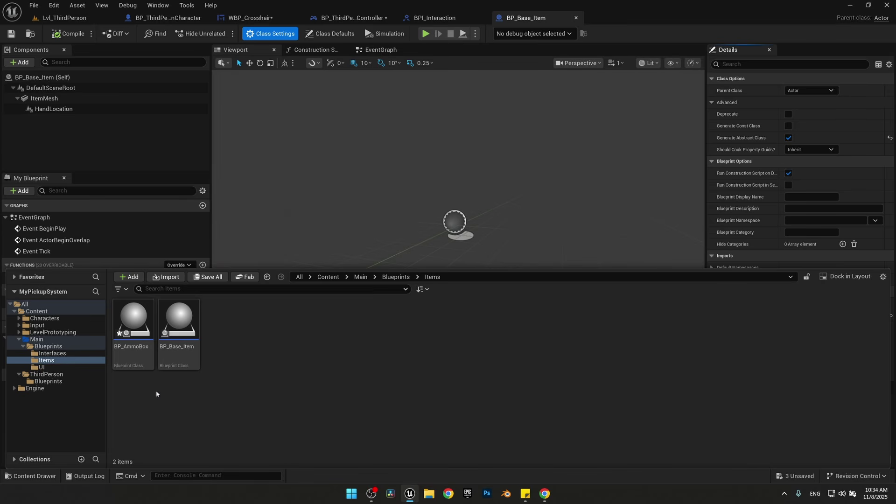
Create a folder named Meshes inside Content/Main and open it
{"action": "left_click", "coordinate": [37, 339]}
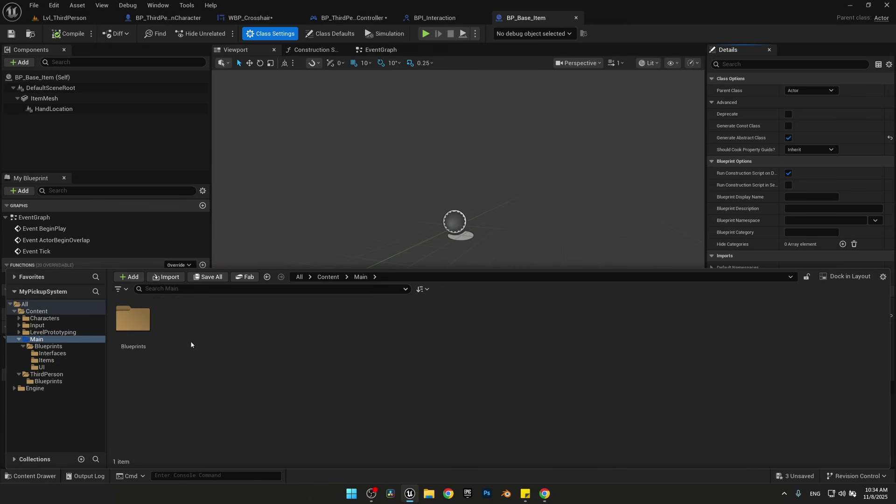
{"action": "key", "text": "ctrl+shift+n"}
{"action": "type", "text": "Meshes"}
{"action": "key", "text": "Return"}
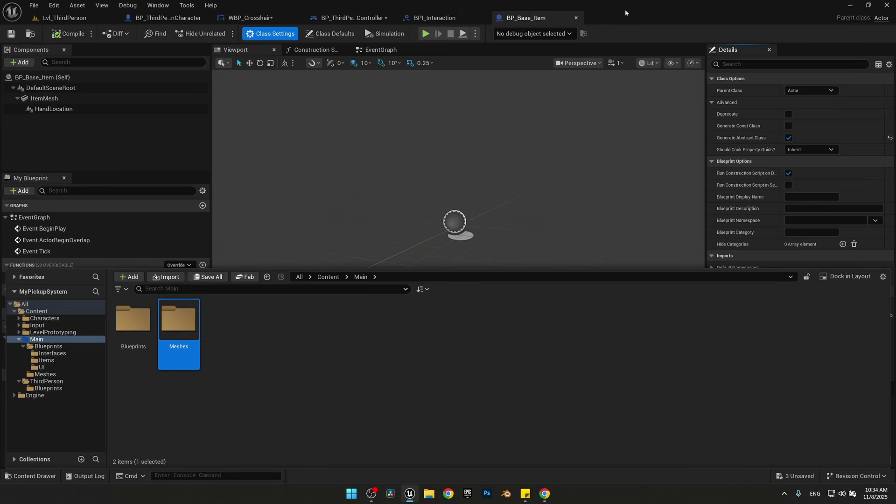
{"action": "double_click", "coordinate": [178, 327]}
Import the five FBX files from the desktop Meshes folder into AmmoBox, Knife, PillBottle, Pistol and WineBottle subfolders of Content/Main/Meshes
{"action": "left_click_drag", "start_coordinate": [626, 4], "coordinate": [595, 31]}
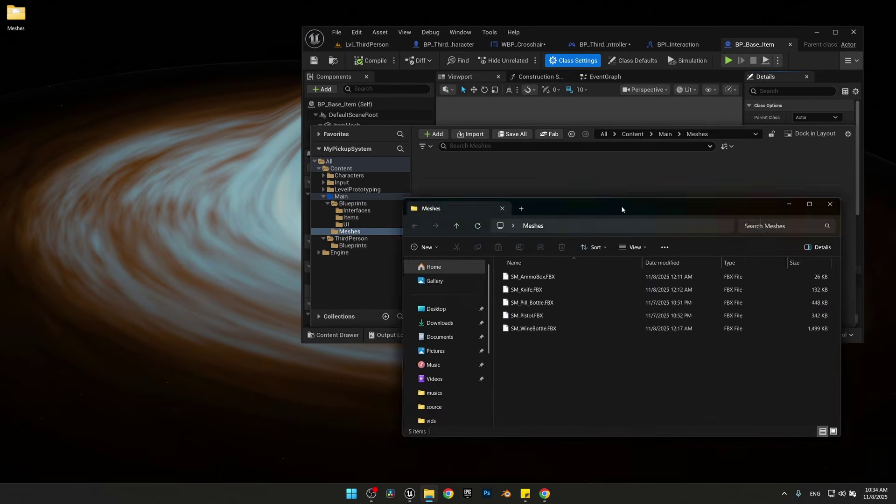
{"action": "left_click_drag", "start_coordinate": [606, 207], "coordinate": [260, 201]}
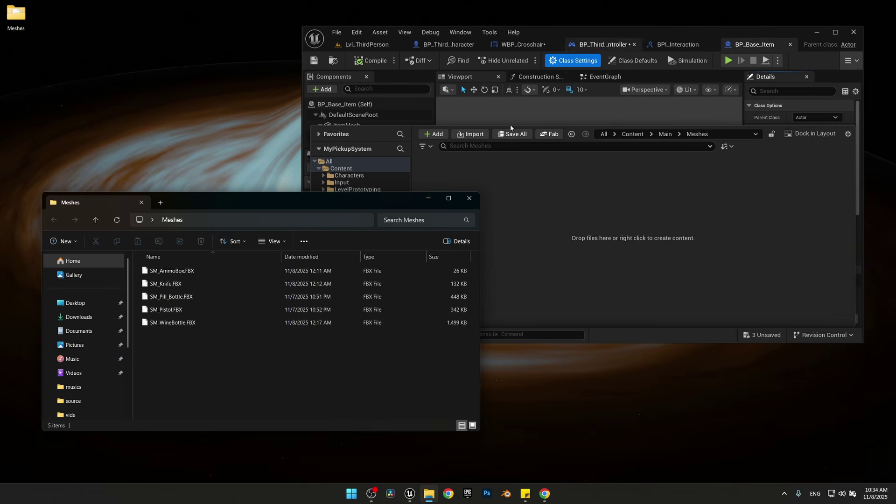
{"action": "left_click_drag", "start_coordinate": [289, 206], "coordinate": [267, 212]}
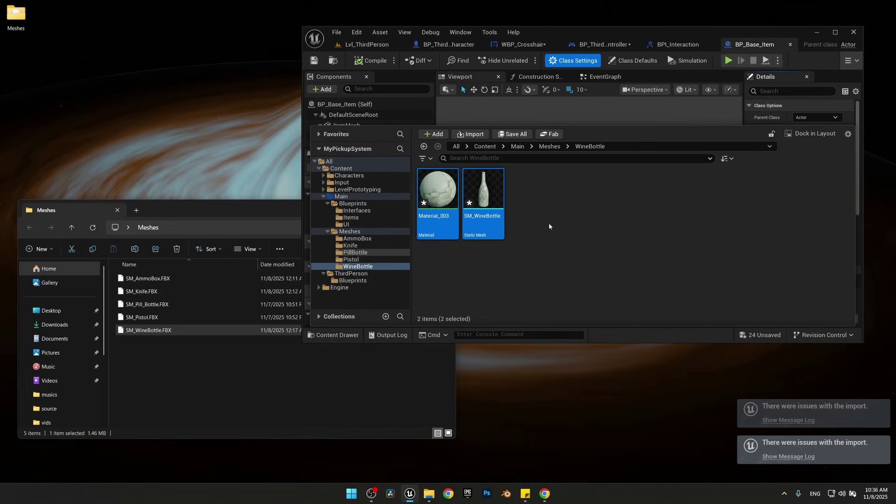
{"action": "left_click", "coordinate": [534, 213]}
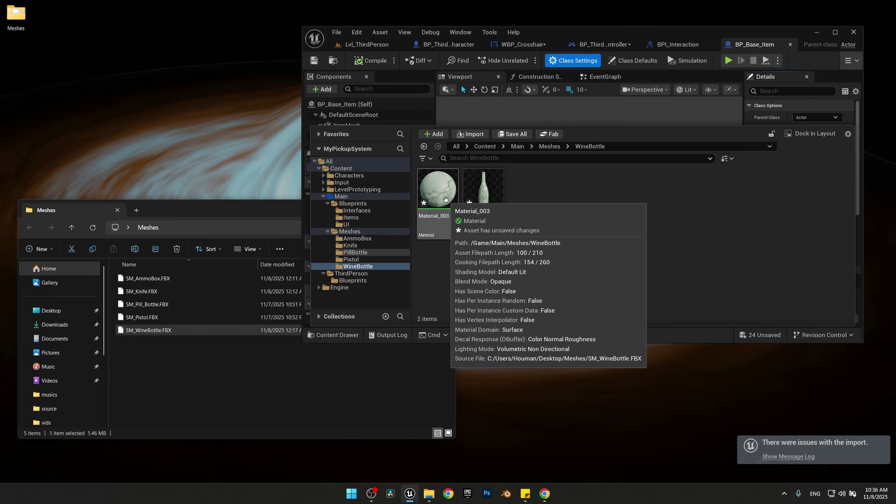
{"action": "left_click", "coordinate": [835, 31]}
In the WineBottle folder's Material_003, delete the Lerp and diffuse map nodes and connect the constant colour node directly to Base Color
{"action": "left_click", "coordinate": [35, 476]}
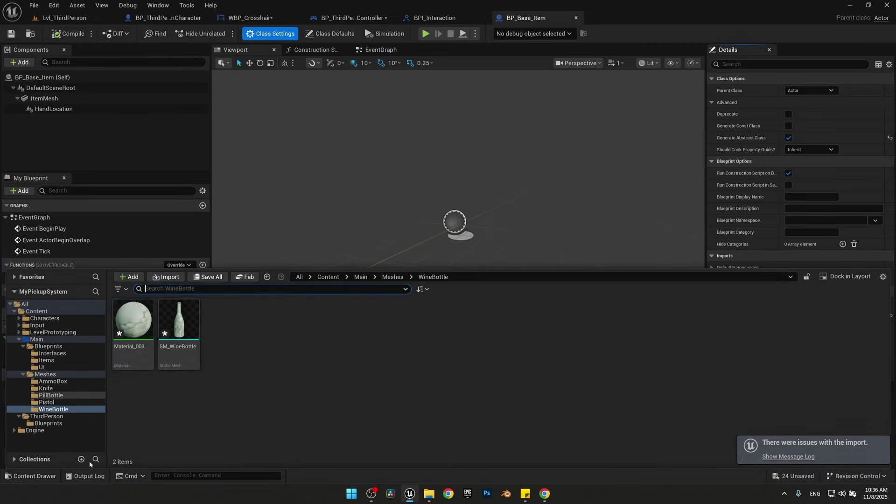
{"action": "double_click", "coordinate": [133, 320]}
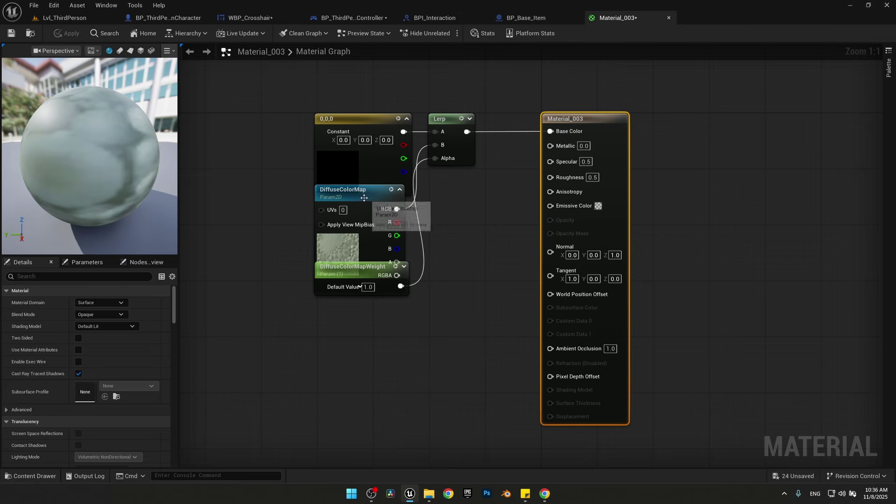
{"action": "left_click_drag", "start_coordinate": [362, 195], "coordinate": [357, 241]}
{"action": "left_click", "coordinate": [445, 119], "text": "ctrl"}
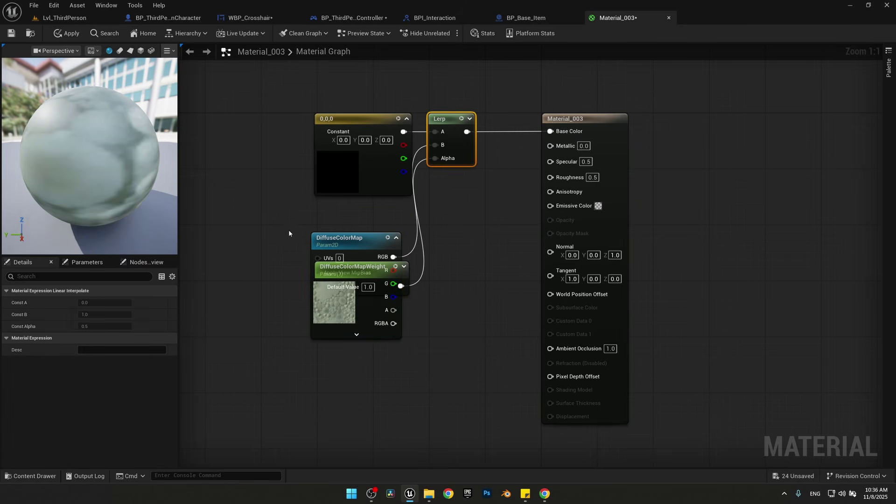
{"action": "key", "text": "Delete"}
{"action": "left_click_drag", "start_coordinate": [380, 122], "coordinate": [550, 132]}
Set Material_003's constant colour to red (1.0, 0.0, 0.027), save and close the material, and return to the WineBottle folder
{"action": "double_click", "coordinate": [403, 180]}
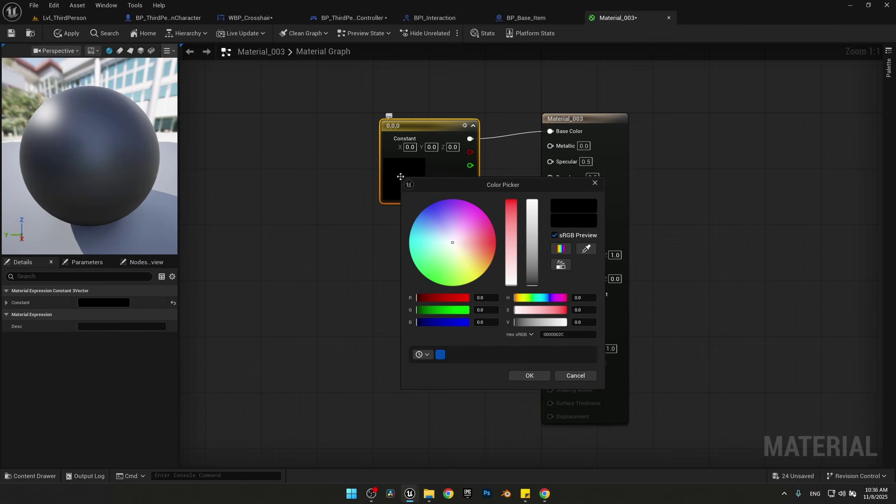
{"action": "left_click", "coordinate": [474, 268]}
{"action": "left_click", "coordinate": [494, 241]}
{"action": "left_click", "coordinate": [529, 375]}
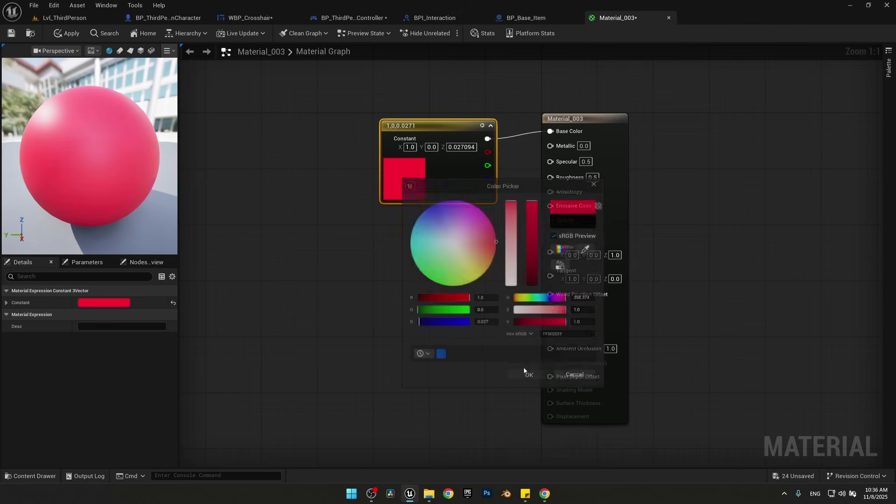
{"action": "left_click", "coordinate": [70, 34]}
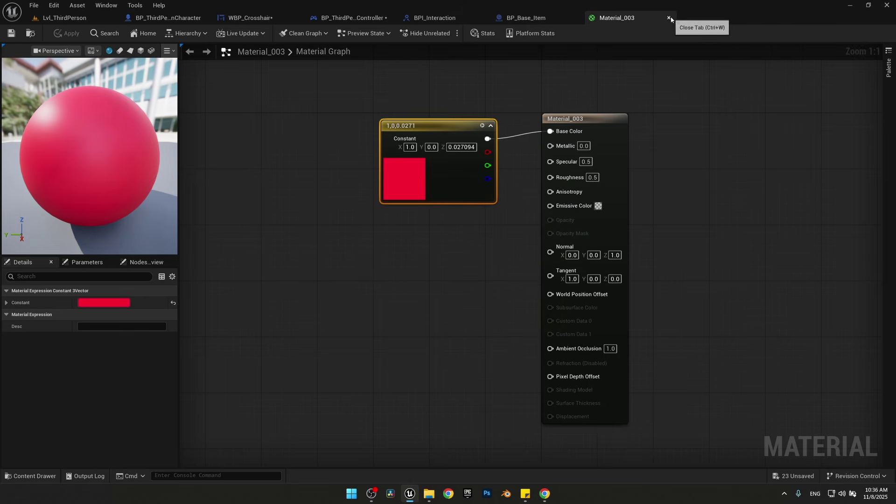
{"action": "left_click", "coordinate": [669, 18]}
{"action": "left_click", "coordinate": [46, 477]}
{"action": "left_click", "coordinate": [220, 356]}
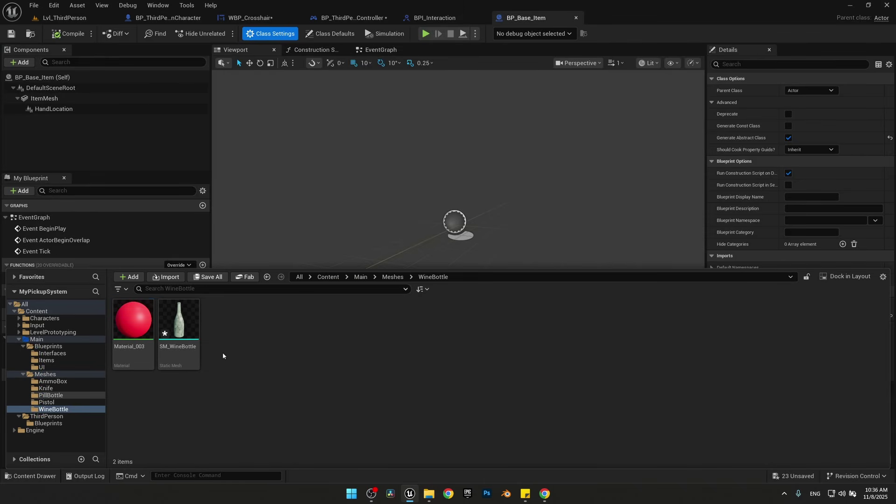
In the Content/Main/Blueprints/Items folder, duplicate BP_AmmoBox and name the copy BP_Knife
{"action": "left_click", "coordinate": [428, 208]}
{"action": "left_click", "coordinate": [32, 476]}
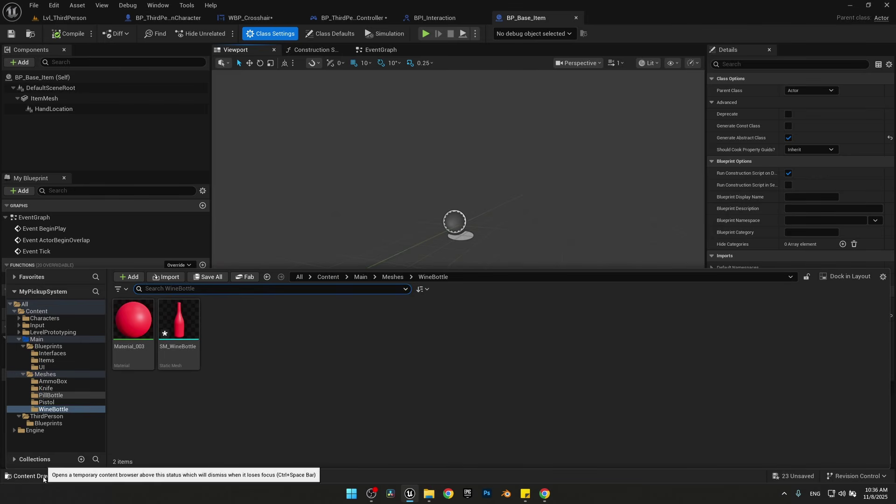
{"action": "left_click", "coordinate": [48, 346]}
{"action": "left_click", "coordinate": [46, 361]}
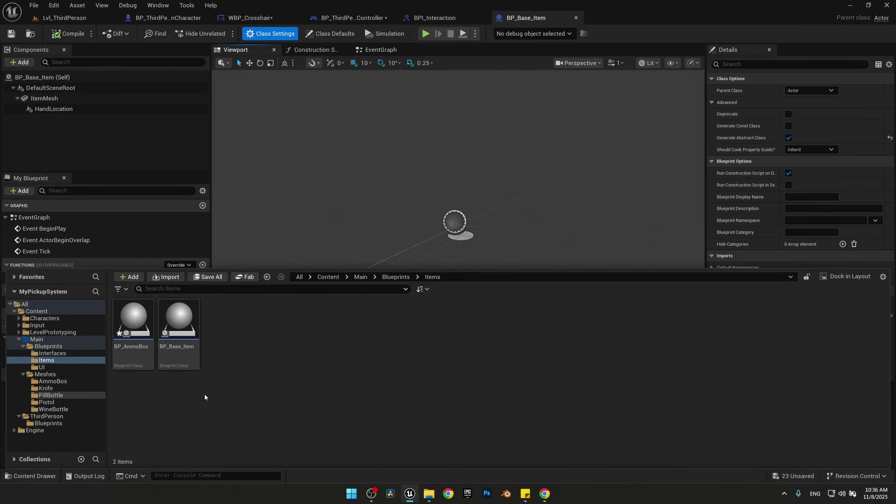
{"action": "left_click", "coordinate": [136, 327]}
{"action": "key", "text": "ctrl+d"}
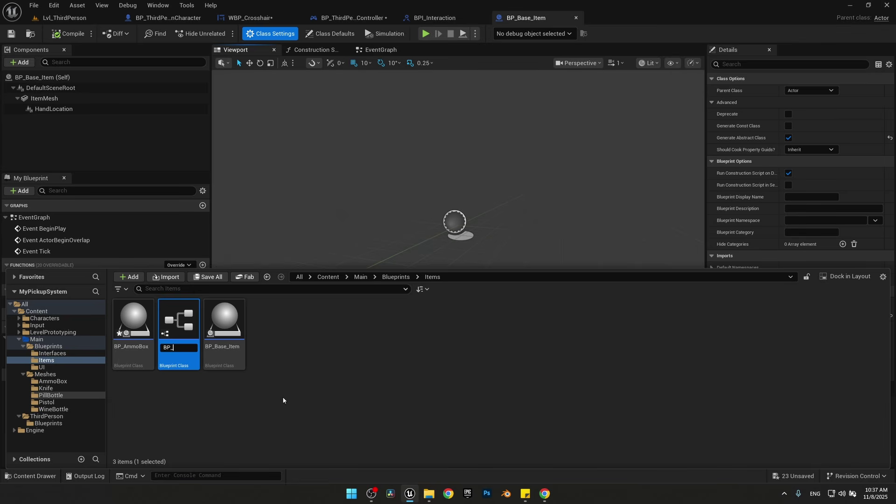
{"action": "type", "text": "BP_Knife"}
{"action": "key", "text": "Return"}
Create two more item blueprints by duplication, naming them BP_PillBottle and BP_WineBottle
{"action": "key", "text": "ctrl+d"}
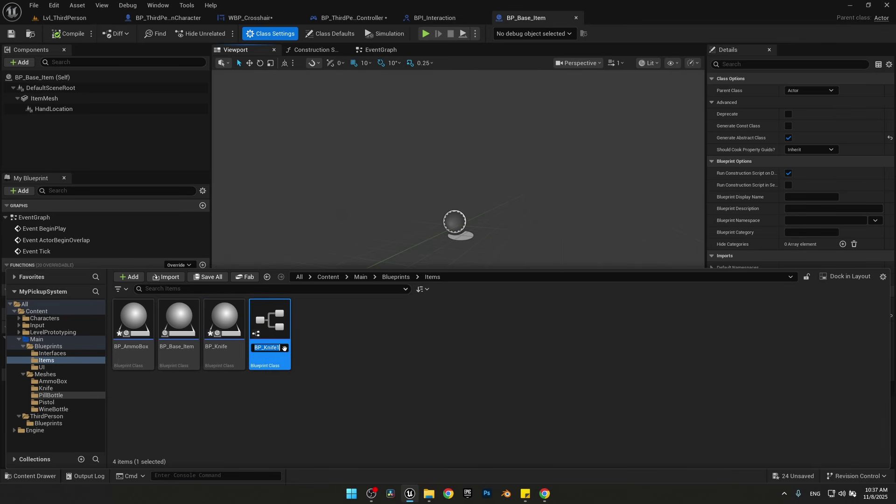
{"action": "type", "text": "BP_PillBottle"}
{"action": "key", "text": "Return"}
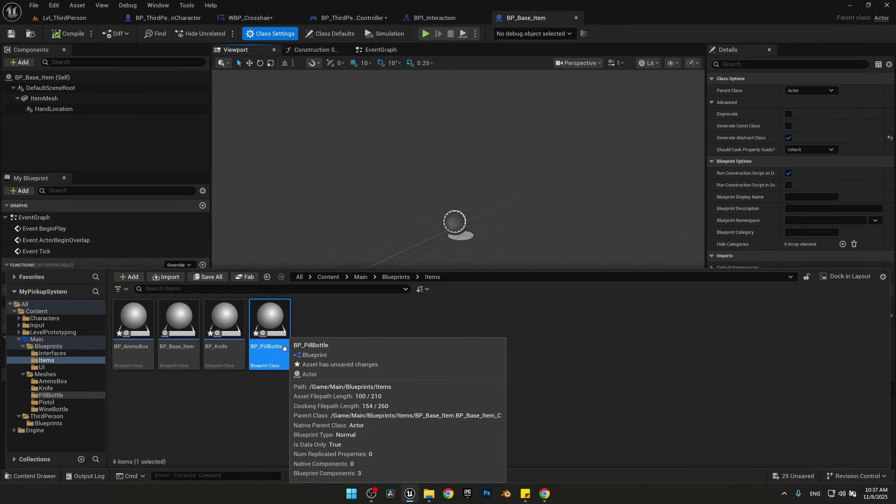
{"action": "right_click", "coordinate": [271, 327]}
{"action": "left_click", "coordinate": [329, 365]}
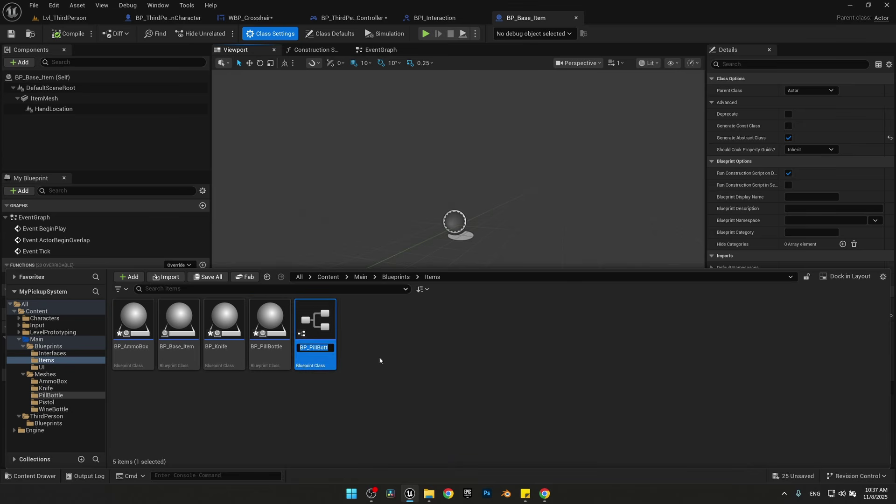
{"action": "type", "text": "BP_WineBottle"}
{"action": "key", "text": "Return"}
Duplicate BP_WineBottle and name the copy BP_Pistol
{"action": "key", "text": "ctrl+d"}
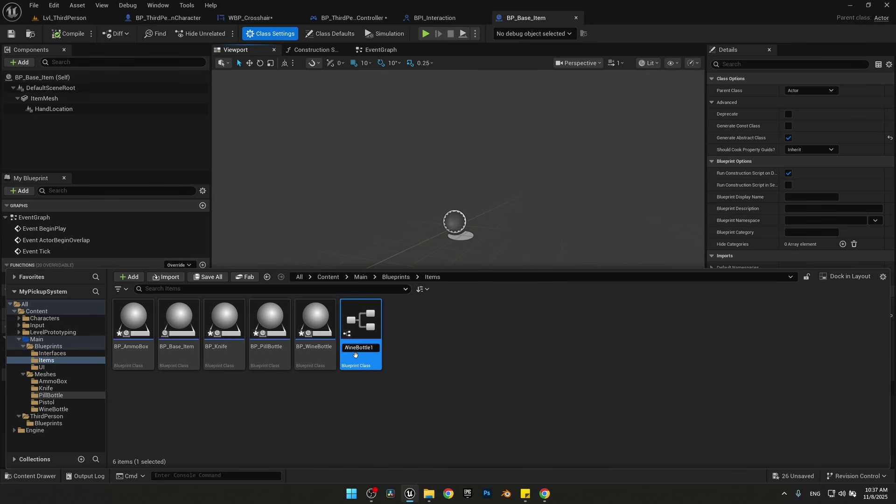
{"action": "type", "text": "BP_Pistol"}
{"action": "key", "text": "Return"}
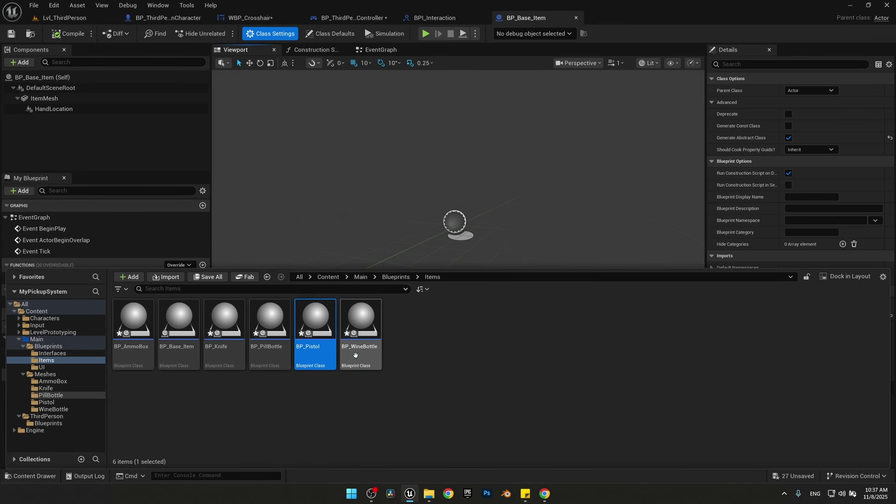
{"action": "left_click", "coordinate": [404, 332]}
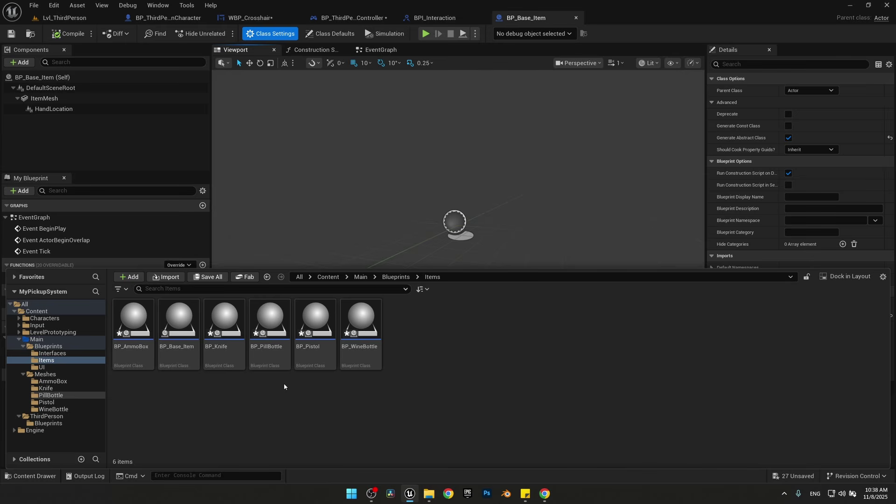
Open BP_AmmoBox and assign SM_AmmoBox as the static mesh of its ItemMesh component
{"action": "double_click", "coordinate": [133, 322]}
{"action": "left_click", "coordinate": [44, 98]}
{"action": "left_click", "coordinate": [866, 233]}
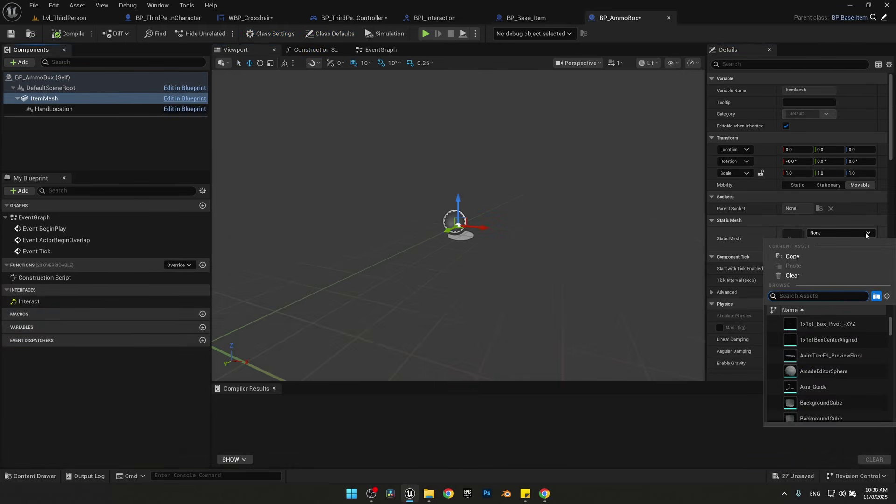
{"action": "type", "text": "ammo"}
{"action": "left_click", "coordinate": [828, 323]}
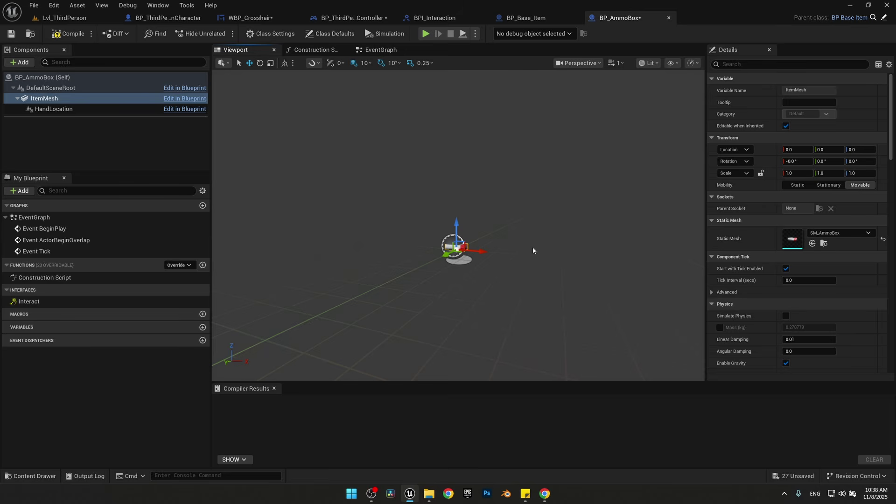
Check the ammo box mesh's placement relative to the origin in the Left view and return to Perspective
{"action": "left_click", "coordinate": [578, 63]}
{"action": "left_click", "coordinate": [590, 147]}
{"action": "scroll", "coordinate": [462, 223], "scroll_direction": "up", "scroll_amount": 5}
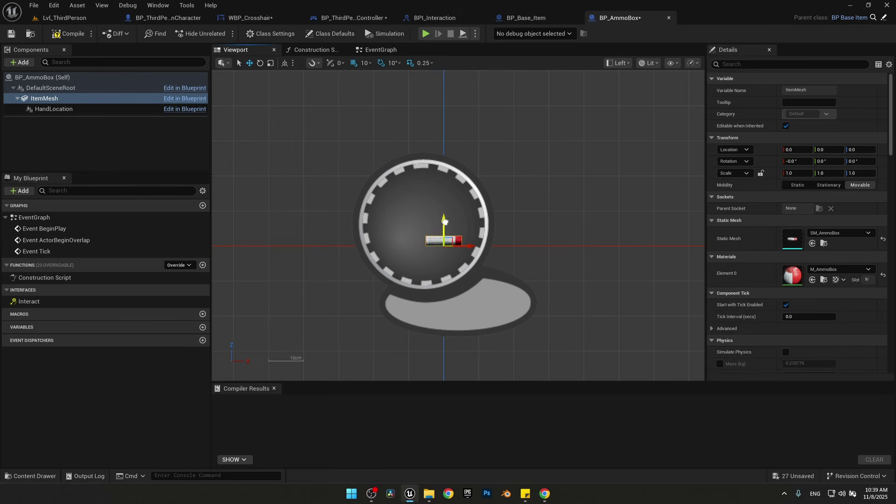
{"action": "left_click", "coordinate": [445, 240]}
{"action": "left_click", "coordinate": [444, 219]}
{"action": "right_click_drag", "start_coordinate": [520, 260], "coordinate": [489, 262]}
{"action": "key", "text": "alt+g"}
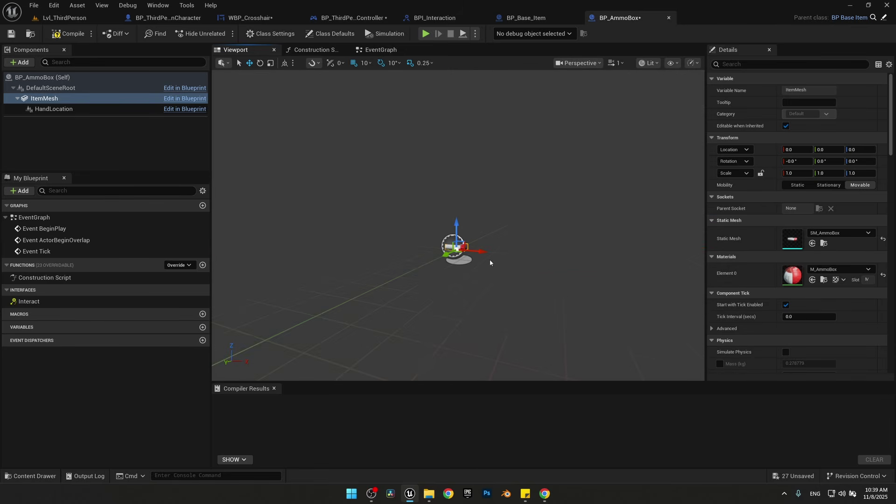
Open BP_Knife in the full blueprint editor and assign SM_Knife as the ItemMesh's static mesh
{"action": "left_click", "coordinate": [22, 480]}
{"action": "double_click", "coordinate": [220, 323]}
{"action": "left_click", "coordinate": [414, 48]}
{"action": "left_click", "coordinate": [236, 49]}
{"action": "left_click", "coordinate": [45, 98]}
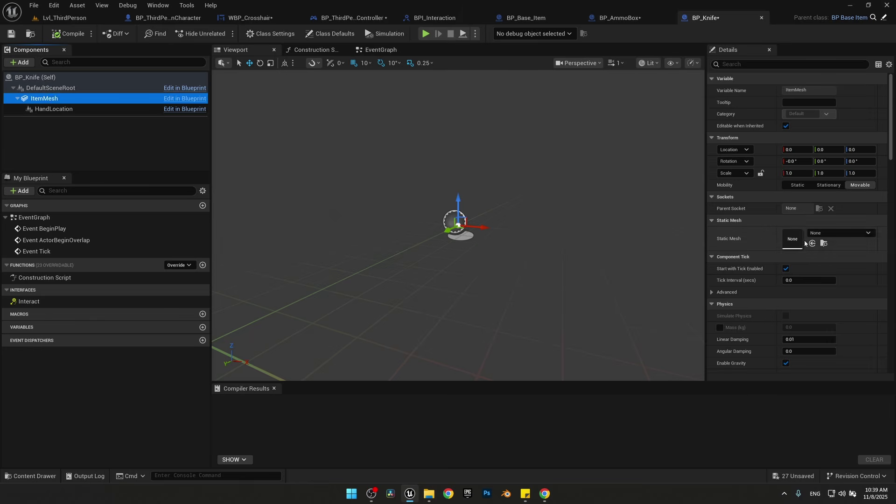
{"action": "left_click", "coordinate": [835, 231]}
{"action": "left_click", "coordinate": [835, 231]}
In the Right orthographic view, raise the knife mesh to about 1.68 on Z and compile BP_Knife
{"action": "left_click", "coordinate": [579, 62]}
{"action": "left_click", "coordinate": [586, 146]}
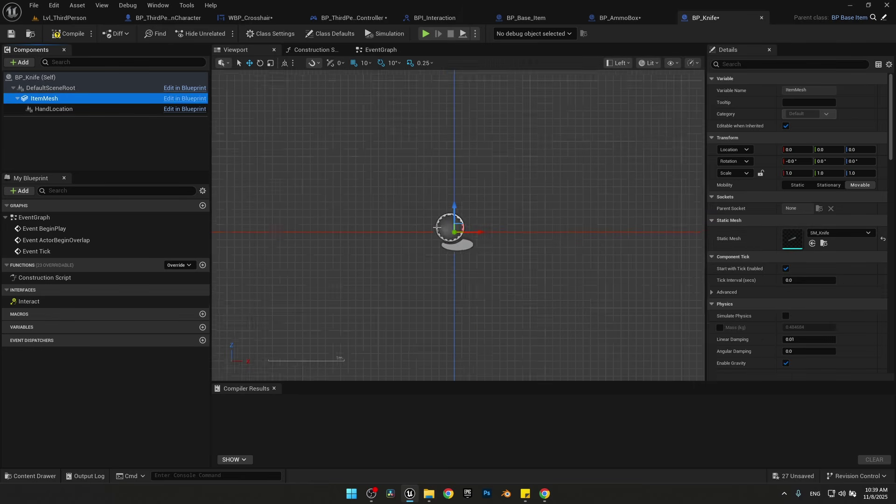
{"action": "key", "text": "f"}
{"action": "left_click_drag", "start_coordinate": [434, 225], "coordinate": [435, 226]}
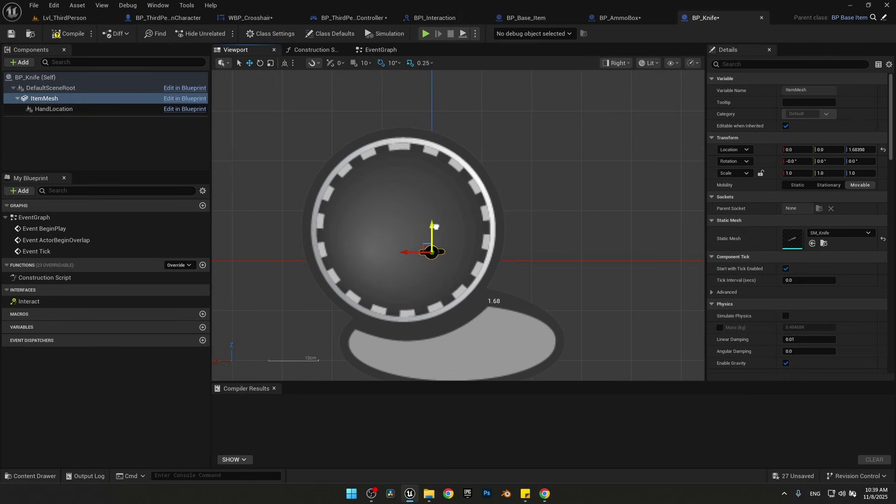
{"action": "left_click", "coordinate": [68, 34]}
Open BP_PillBottle in the full blueprint editor and assign SM_Pill_Bottle as the ItemMesh's static mesh
{"action": "left_click", "coordinate": [31, 476]}
{"action": "double_click", "coordinate": [308, 347]}
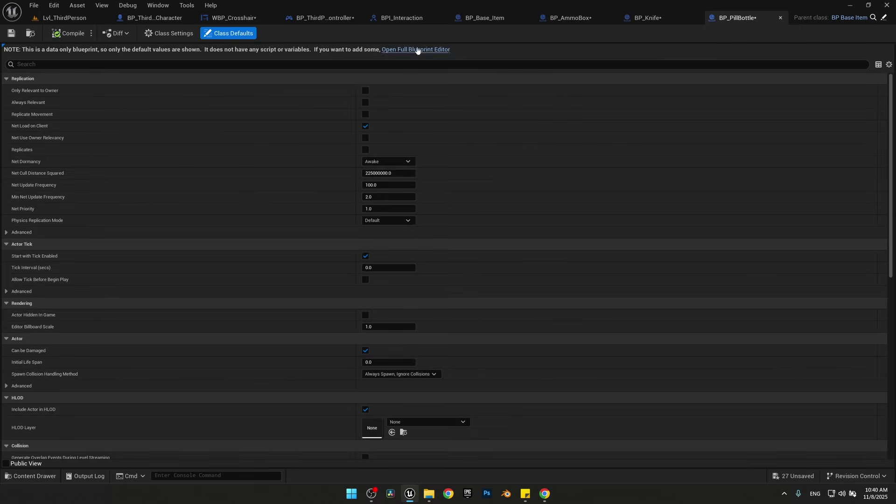
{"action": "left_click", "coordinate": [417, 48]}
{"action": "left_click", "coordinate": [455, 223]}
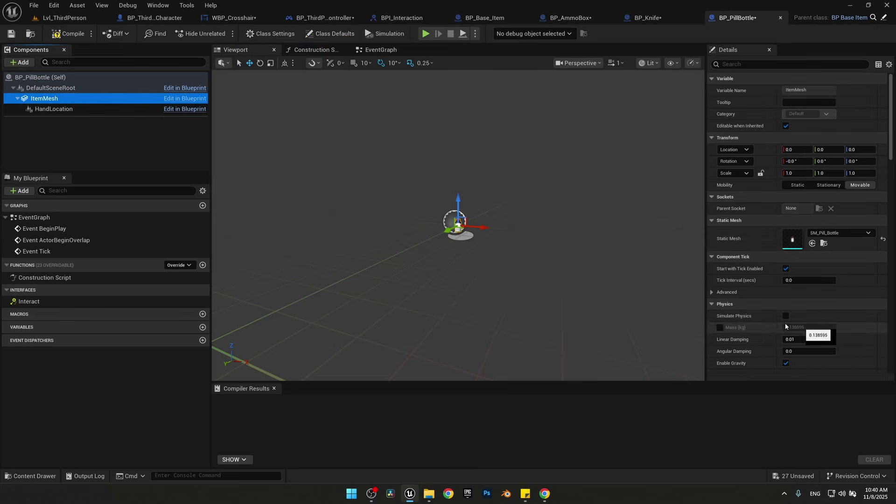
In the Left orthographic view, raise the pill bottle mesh slightly along Z
{"action": "left_click", "coordinate": [567, 63]}
{"action": "left_click", "coordinate": [584, 136]}
{"action": "key", "text": "f"}
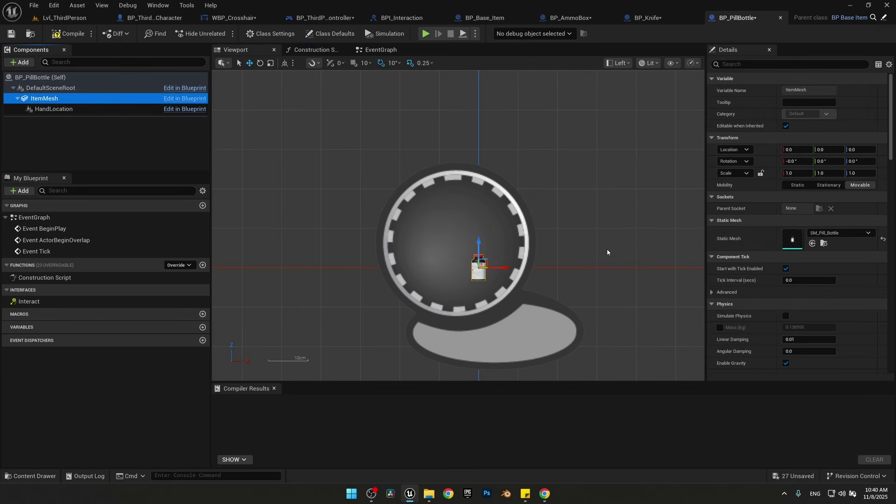
{"action": "left_click_drag", "start_coordinate": [479, 269], "coordinate": [480, 254]}
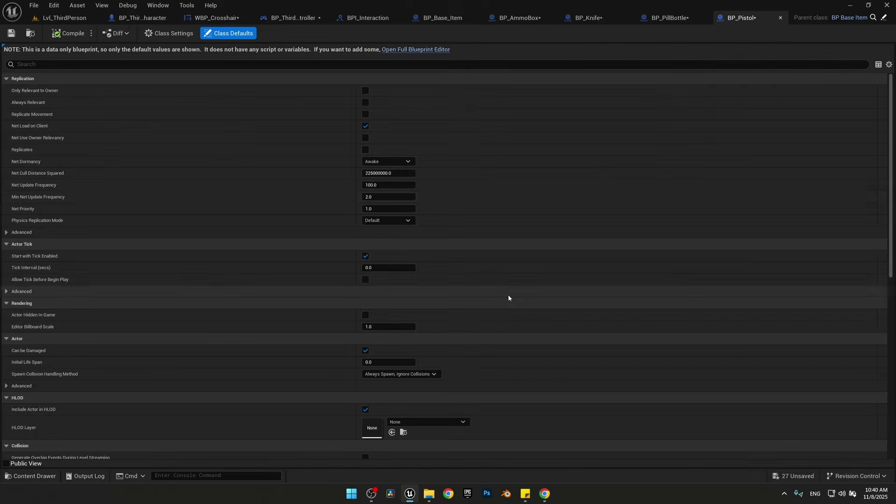
Open BP_Pistol in the full blueprint editor and assign SM_Pistol as the ItemMesh's static mesh
{"action": "left_click", "coordinate": [494, 50]}
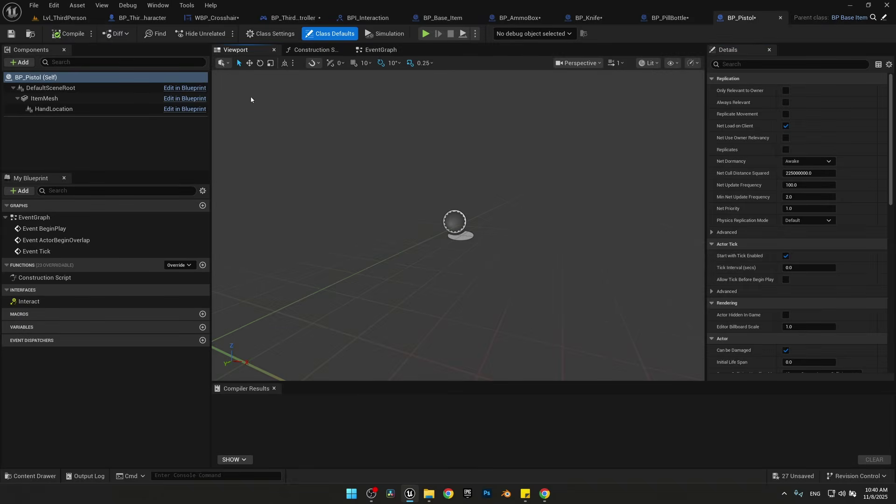
{"action": "left_click", "coordinate": [45, 98]}
{"action": "left_click", "coordinate": [848, 232]}
{"action": "type", "text": "SM_Pis"}
{"action": "left_click", "coordinate": [821, 324]}
In the Left orthographic view, raise the pistol mesh to about 1.43 on Z and compile BP_Pistol
{"action": "left_click", "coordinate": [578, 63]}
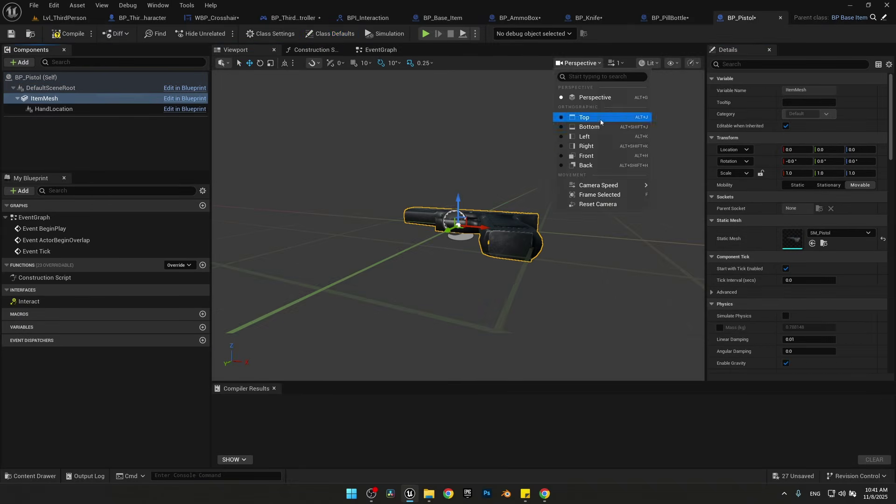
{"action": "left_click", "coordinate": [586, 136]}
{"action": "scroll", "coordinate": [441, 223], "scroll_direction": "up", "scroll_amount": 12}
{"action": "left_click_drag", "start_coordinate": [482, 215], "coordinate": [484, 206]}
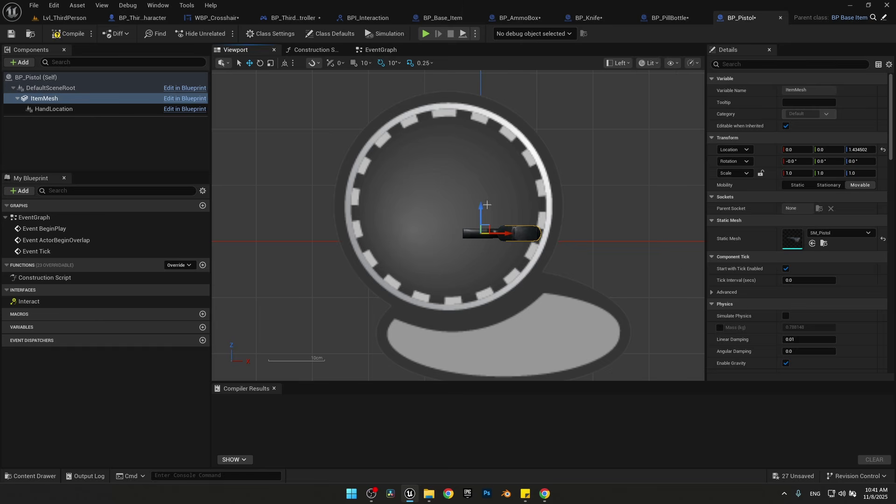
{"action": "left_click", "coordinate": [51, 87]}
{"action": "left_click", "coordinate": [69, 34]}
Open BP_WineBottle in the full blueprint editor and assign SM_WineBottle as the ItemMesh's static mesh
{"action": "left_click", "coordinate": [31, 476]}
{"action": "double_click", "coordinate": [361, 326]}
{"action": "left_click", "coordinate": [415, 49]}
{"action": "left_click", "coordinate": [30, 476]}
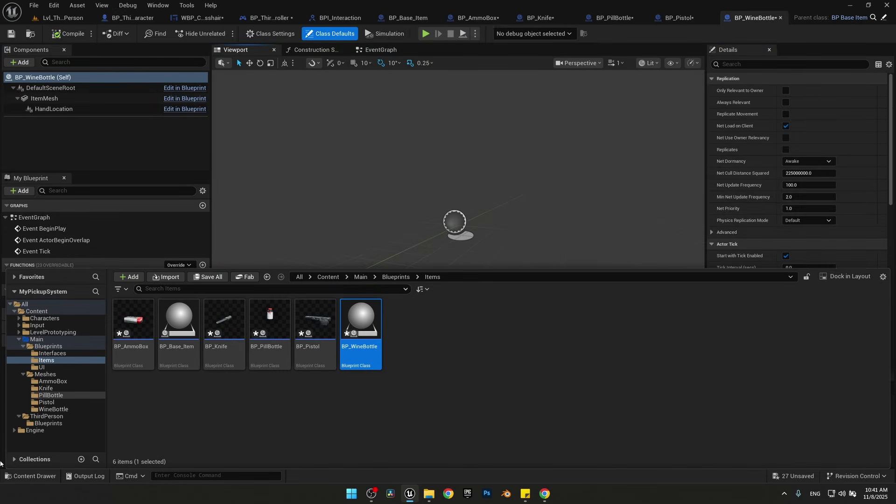
{"action": "left_click", "coordinate": [44, 98]}
{"action": "left_click", "coordinate": [840, 232]}
{"action": "type", "text": "Win"}
{"action": "left_click", "coordinate": [820, 322]}
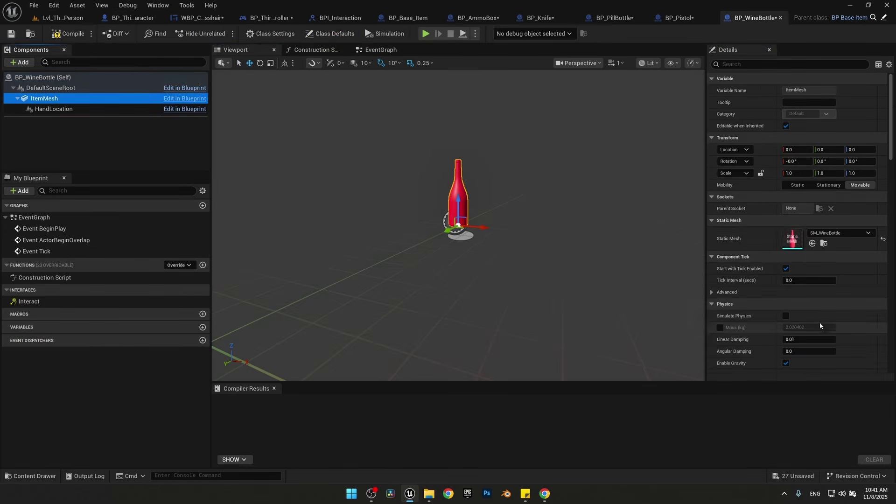
Check the wine bottle mesh's placement in the Left orthographic view and compile BP_WineBottle
{"action": "left_click", "coordinate": [579, 63]}
{"action": "left_click", "coordinate": [584, 135]}
{"action": "scroll", "coordinate": [461, 217], "scroll_direction": "up", "scroll_amount": 8}
{"action": "left_click", "coordinate": [68, 33]}
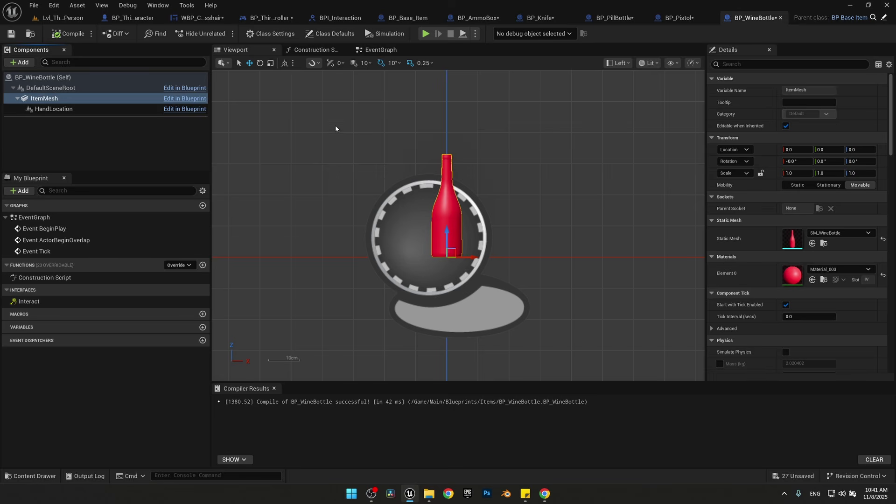
Return to Lvl_ThirdPerson and place a basic Cube shape on an open area of the floor
{"action": "left_click", "coordinate": [60, 18]}
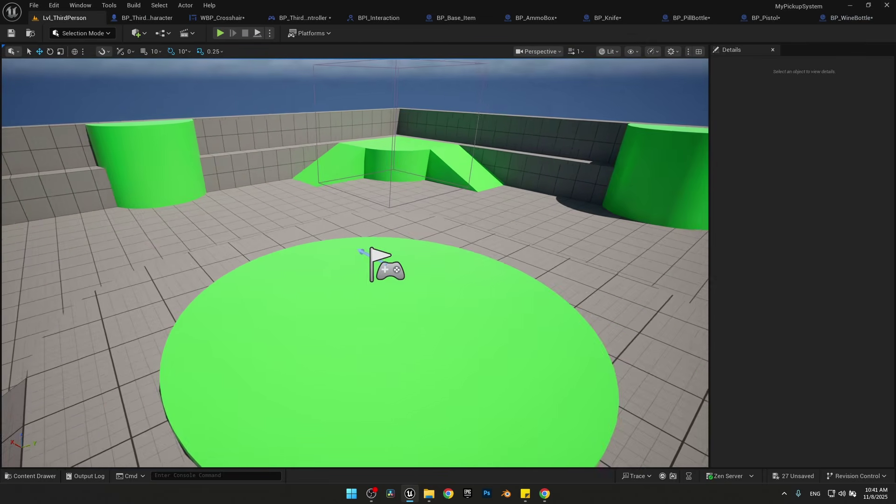
{"action": "right_click_drag", "start_coordinate": [355, 261], "coordinate": [165, 296]}
{"action": "left_click", "coordinate": [30, 476]}
{"action": "left_click", "coordinate": [272, 175]}
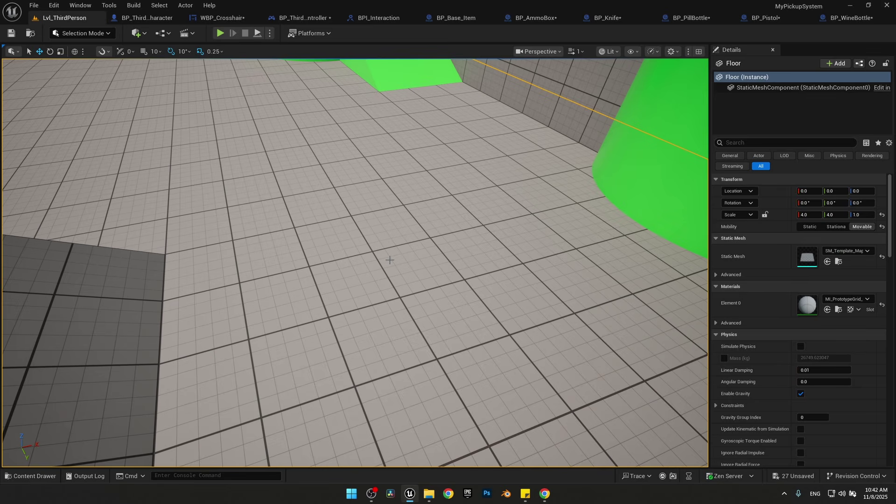
{"action": "left_click", "coordinate": [137, 33]}
{"action": "mouse_move", "coordinate": [164, 98]}
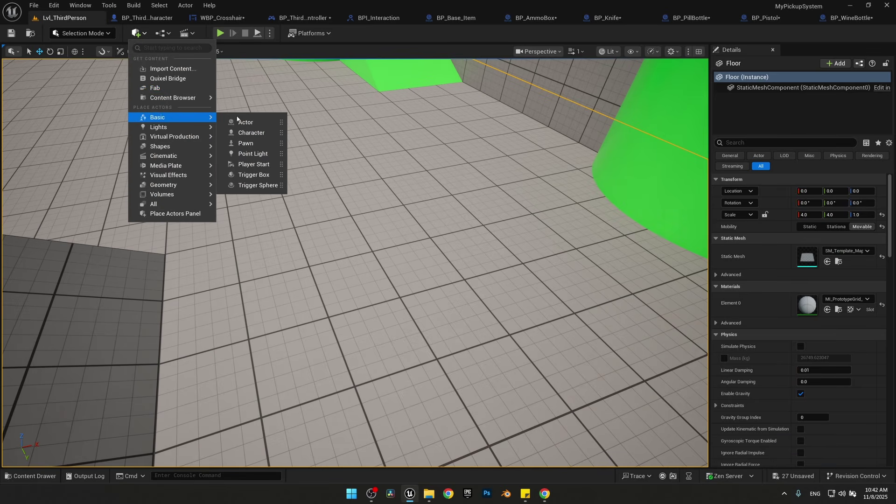
{"action": "mouse_move", "coordinate": [183, 147]}
{"action": "left_click_drag", "start_coordinate": [245, 151], "coordinate": [449, 294]}
{"action": "right_click_drag", "start_coordinate": [449, 294], "coordinate": [467, 304]}
Raise the cube to about 77 on Z and flatten it to a Z scale of about 0.045
{"action": "left_click_drag", "start_coordinate": [395, 253], "coordinate": [400, 192]}
{"action": "right_click_drag", "start_coordinate": [400, 192], "coordinate": [413, 172]}
{"action": "key", "text": "r"}
{"action": "mouse_move", "coordinate": [373, 246]}
{"action": "left_mouse_down"}
{"action": "mouse_move", "coordinate": [375, 257]}
{"action": "mouse_move", "coordinate": [374, 250]}
{"action": "left_mouse_up"}
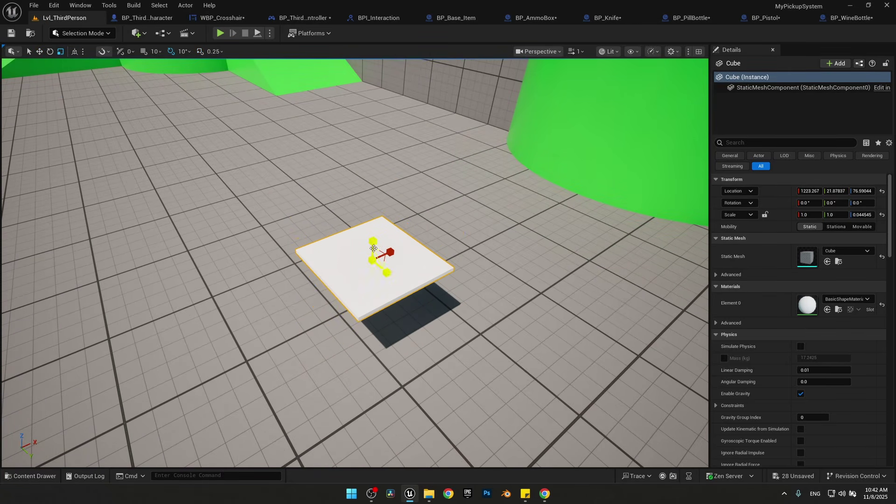
Toggle scale and grid snapping, and set the flattened cube's Z location to 104
{"action": "left_click", "coordinate": [200, 52]}
{"action": "left_click", "coordinate": [144, 52]}
{"action": "right_click_drag", "start_coordinate": [380, 266], "coordinate": [383, 276]}
{"action": "key", "text": "w"}
{"action": "right_click_drag", "start_coordinate": [371, 322], "coordinate": [387, 320]}
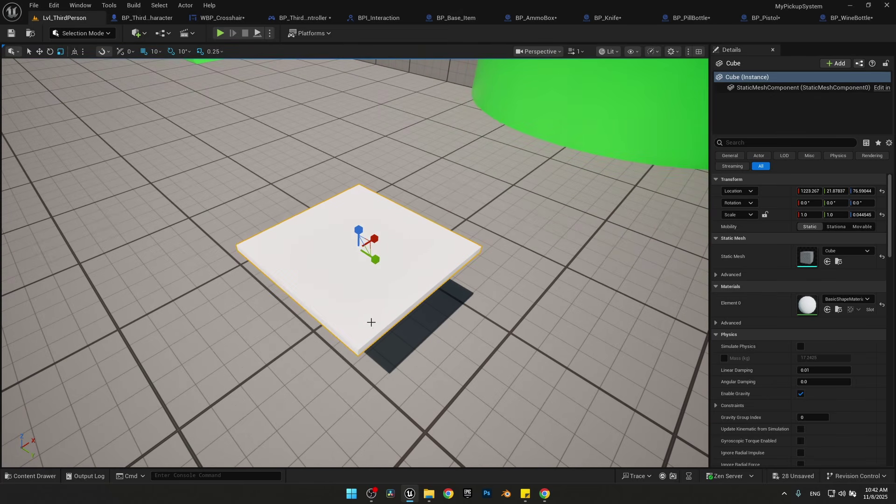
{"action": "key", "text": "w"}
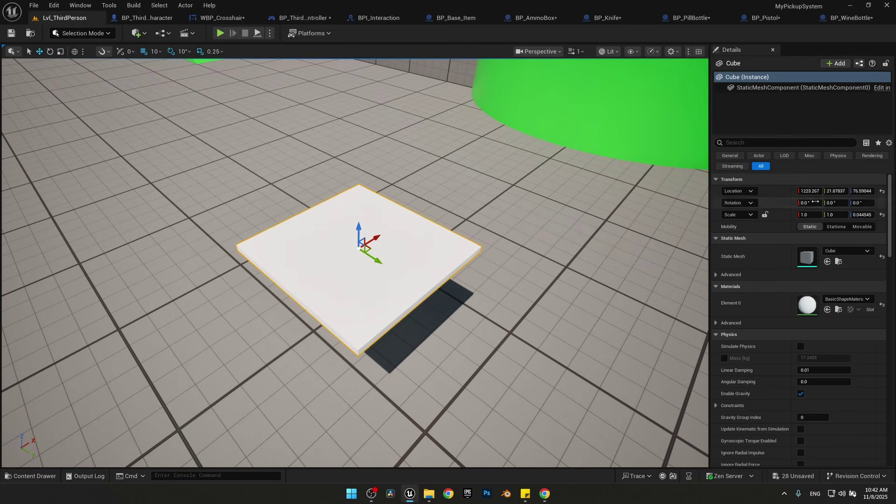
{"action": "left_click", "coordinate": [861, 191]}
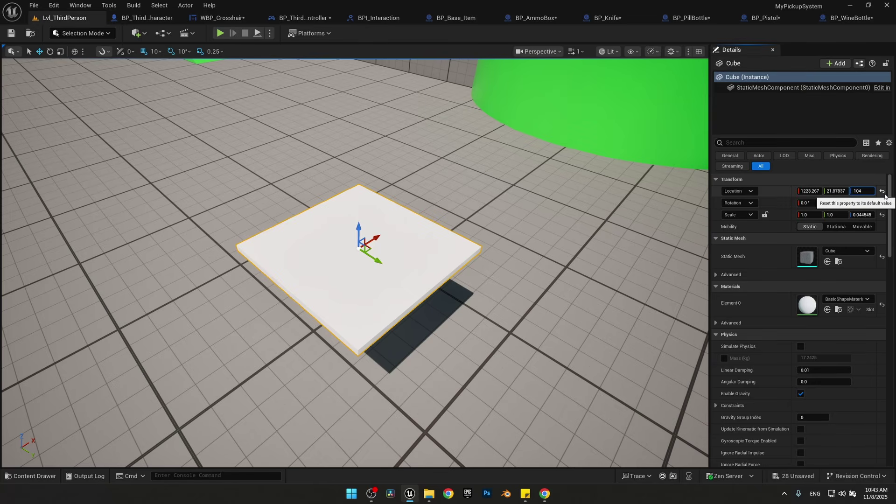
{"action": "type", "text": "104"}
{"action": "key", "text": "Return"}
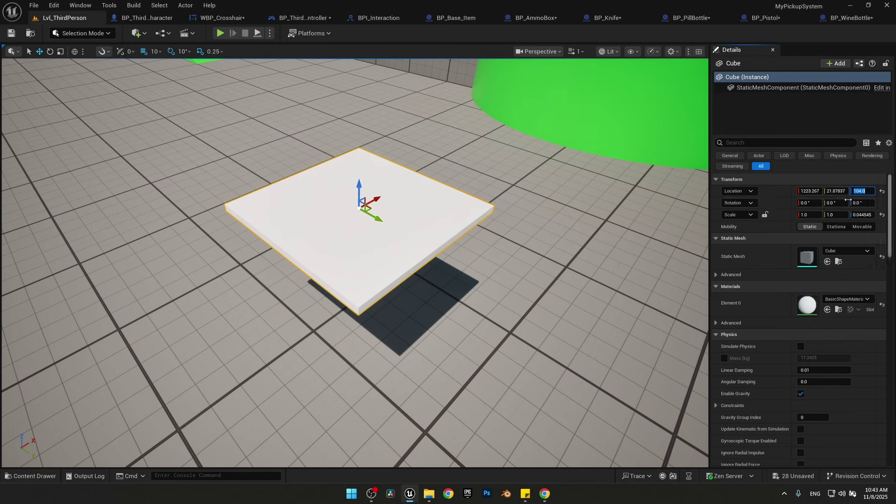
{"action": "left_click", "coordinate": [532, 192]}
{"action": "right_click_drag", "start_coordinate": [472, 200], "coordinate": [593, 164]}
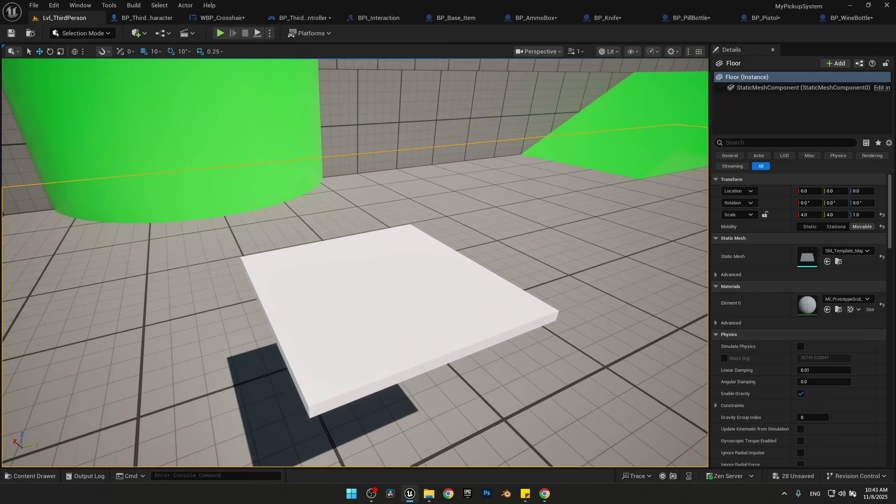
Place BP_WineBottle, BP_AmmoBox and BP_PillBottle from the Items folder on the white slab in the level, spaced apart
{"action": "left_click", "coordinate": [45, 477]}
{"action": "left_click_drag", "start_coordinate": [362, 368], "coordinate": [332, 312]}
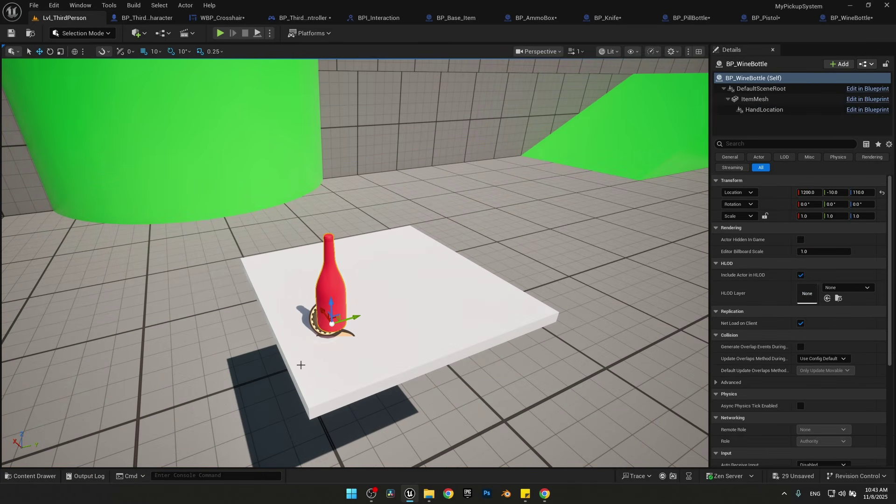
{"action": "left_click", "coordinate": [33, 476]}
{"action": "left_click_drag", "start_coordinate": [132, 382], "coordinate": [503, 306]}
{"action": "left_click", "coordinate": [38, 476]}
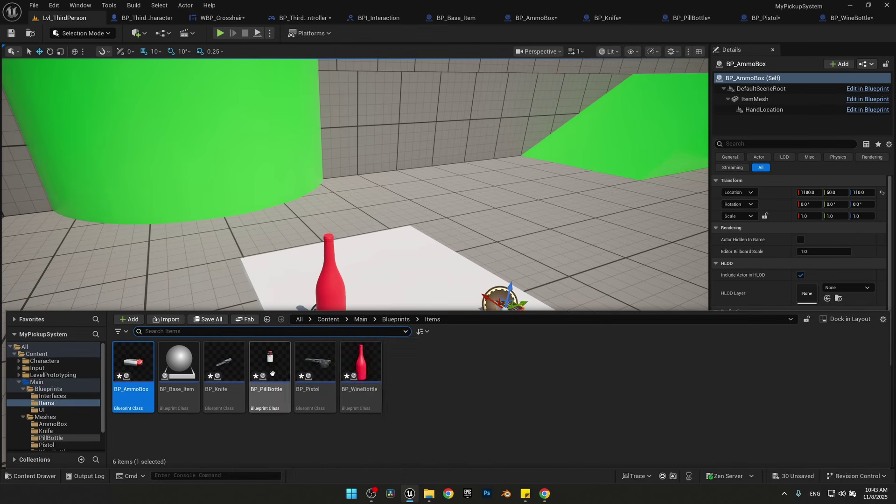
{"action": "left_click_drag", "start_coordinate": [269, 368], "coordinate": [423, 307]}
{"action": "right_click_drag", "start_coordinate": [424, 307], "coordinate": [411, 322]}
Lower the wine bottle, pill bottle and ammo box so that each rests on the slab's surface
{"action": "left_click", "coordinate": [224, 226]}
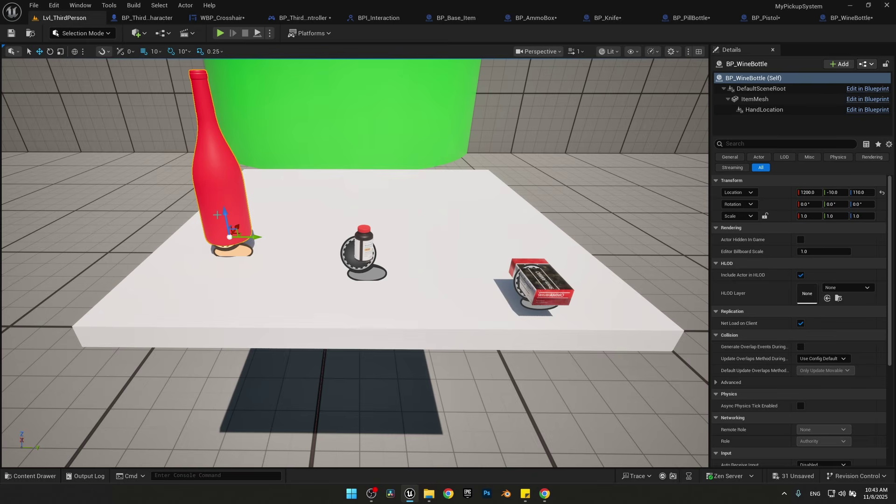
{"action": "left_click_drag", "start_coordinate": [232, 215], "coordinate": [233, 229]}
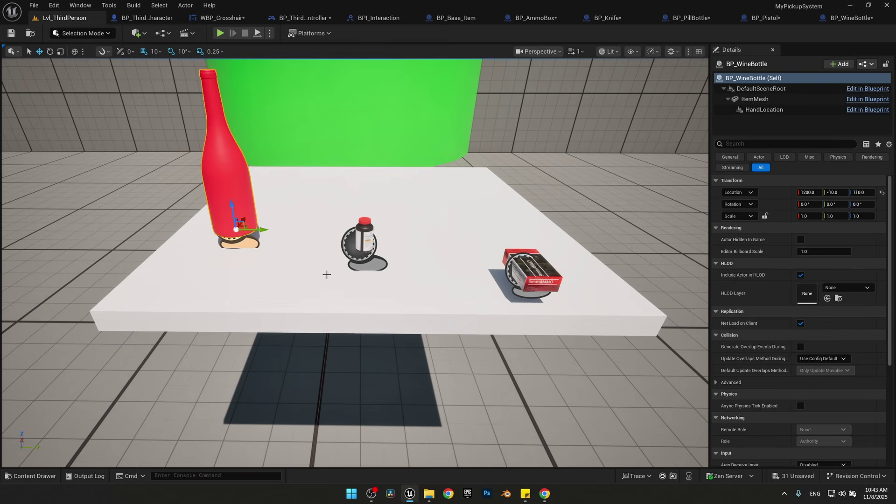
{"action": "left_click", "coordinate": [365, 240]}
{"action": "left_click", "coordinate": [527, 273]}
{"action": "left_click", "coordinate": [446, 364]}
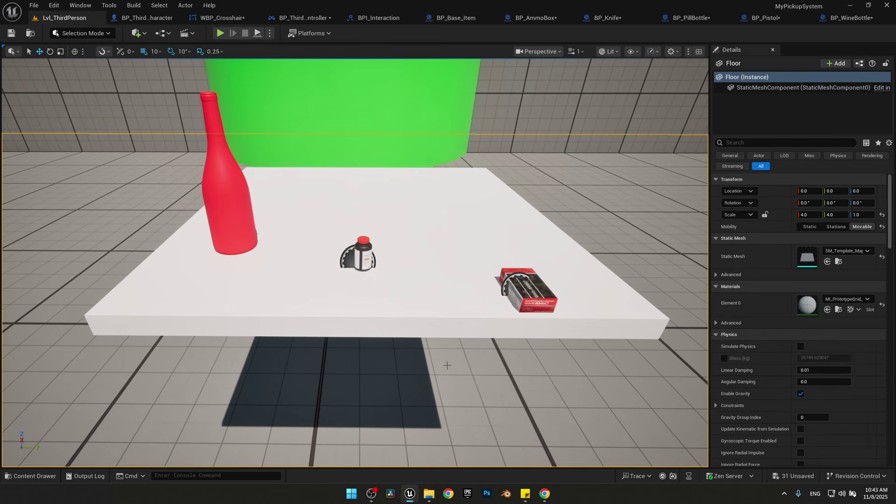
{"action": "right_click_drag", "start_coordinate": [424, 364], "coordinate": [438, 363]}
{"action": "key", "text": "s"}
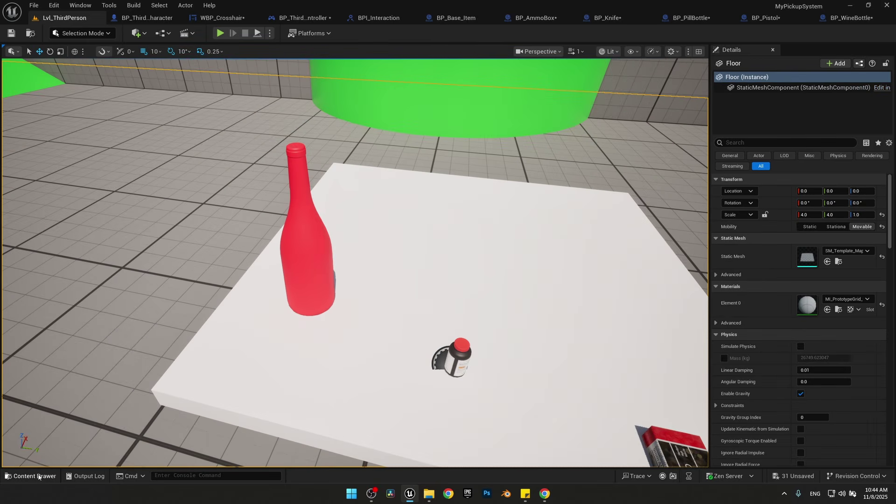
Add Event Interact to BP_Base_Item's event graph and connect its execution output to a Print String node
{"action": "left_click", "coordinate": [36, 476]}
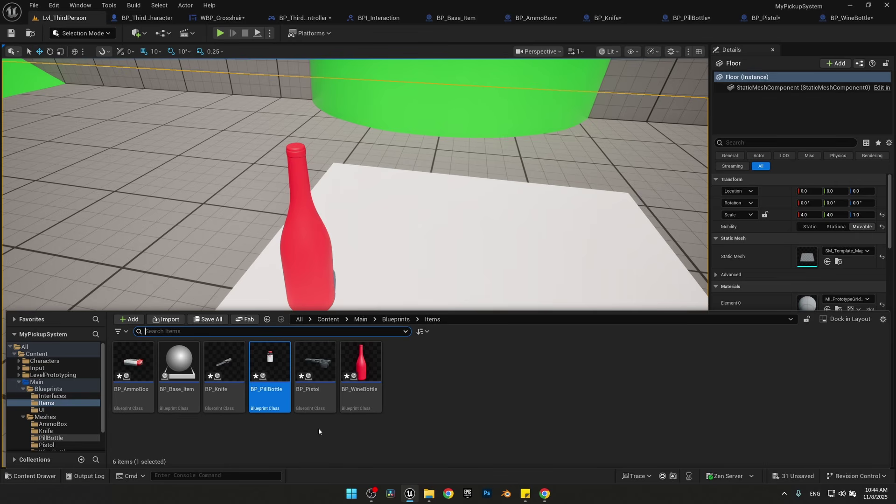
{"action": "double_click", "coordinate": [179, 369]}
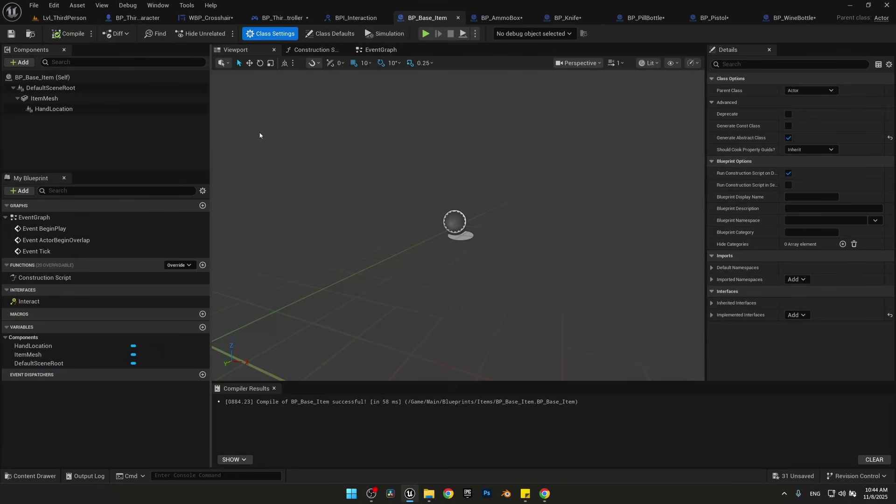
{"action": "left_click", "coordinate": [381, 50]}
{"action": "double_click", "coordinate": [31, 301]}
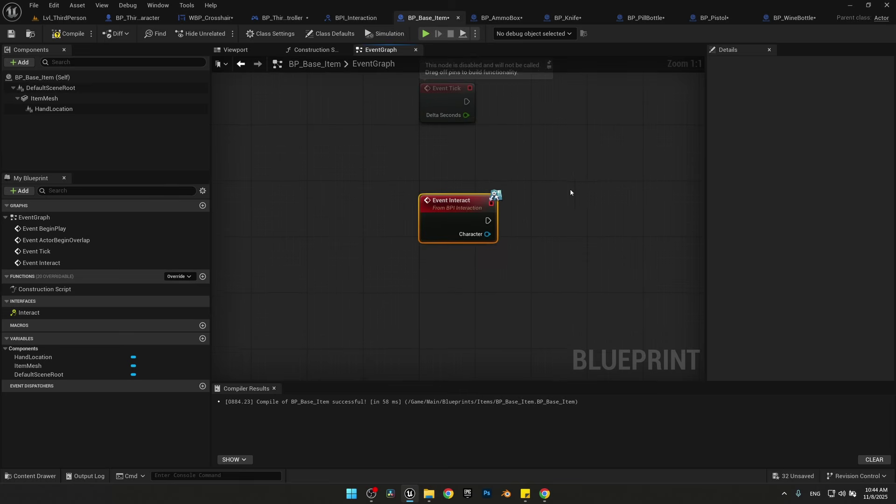
{"action": "left_click_drag", "start_coordinate": [384, 226], "coordinate": [468, 206]}
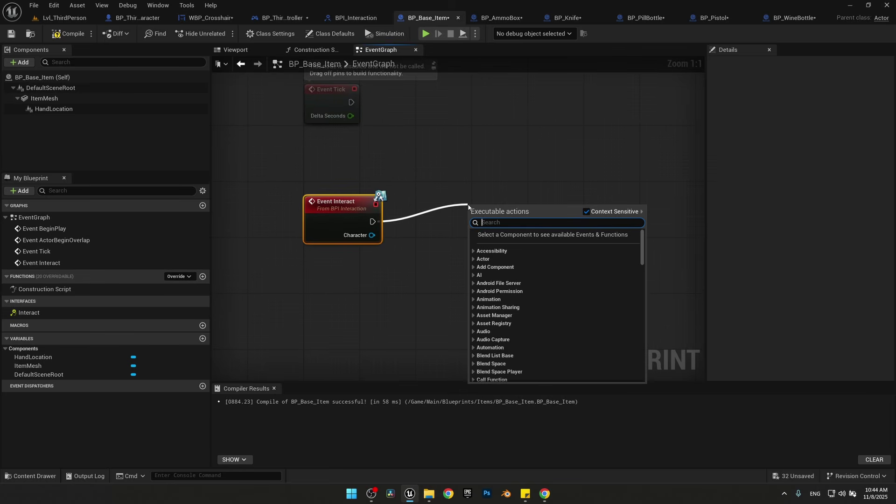
{"action": "type", "text": "print"}
{"action": "key", "text": "Return"}
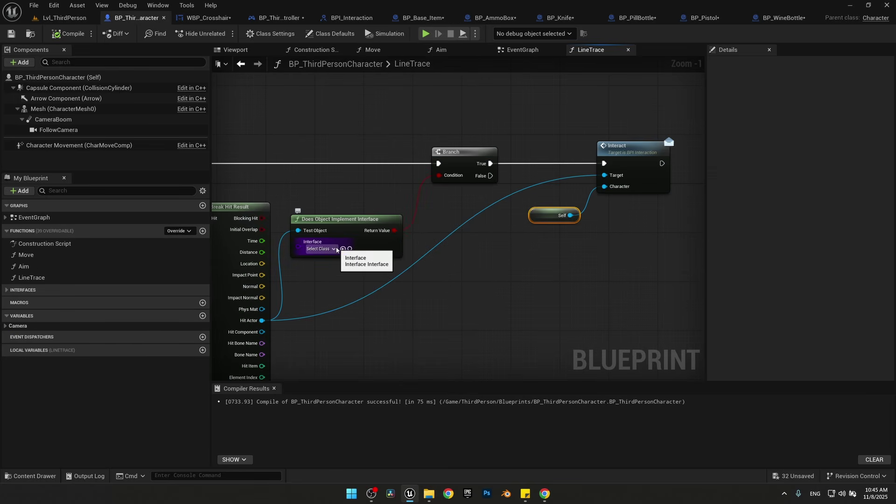
In BP_ThirdPersonCharacter's LineTrace function, set the Does Object Implement Interface node's interface to BPI_Interaction and compile
{"action": "left_click", "coordinate": [334, 249]}
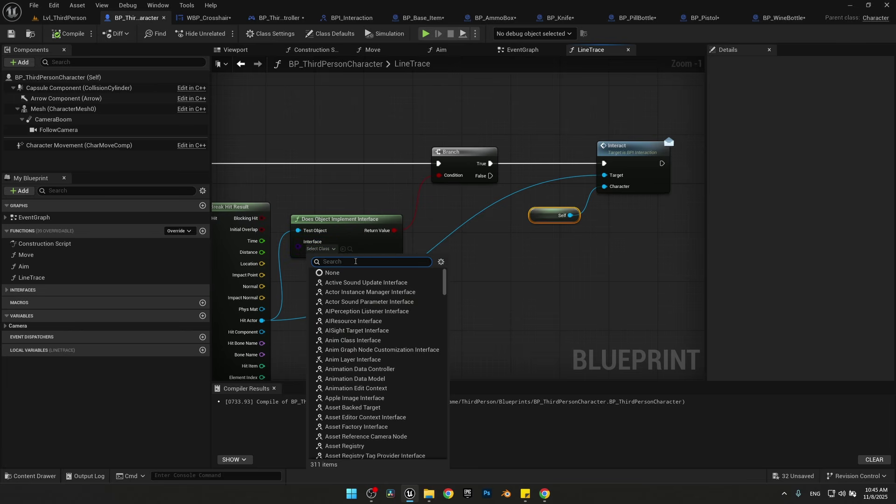
{"action": "type", "text": "BPI"}
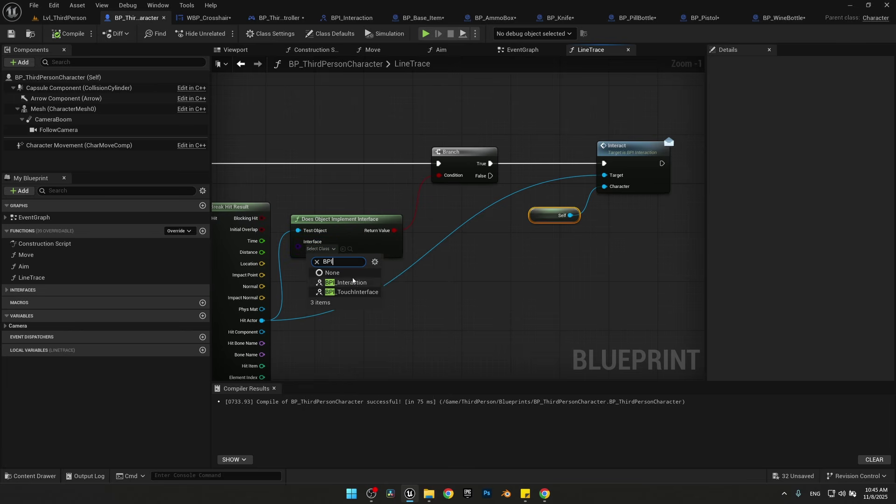
{"action": "left_click", "coordinate": [354, 283]}
{"action": "left_click", "coordinate": [68, 34]}
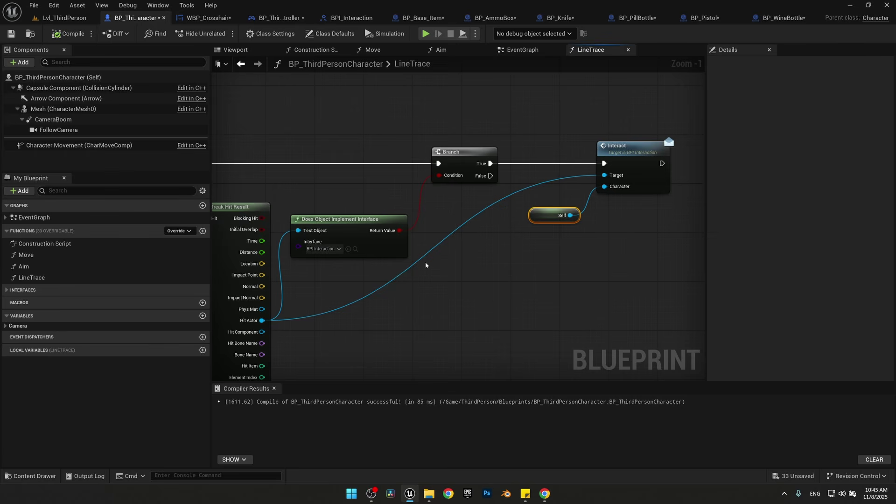
Play Lvl_ThirdPerson, walk the character to the slab and test interacting with the placed items
{"action": "left_click", "coordinate": [63, 18]}
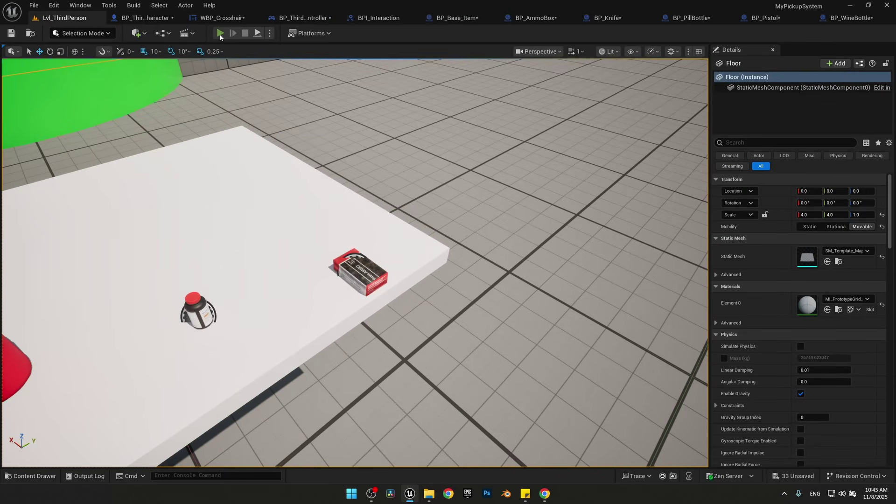
{"action": "left_click", "coordinate": [220, 33]}
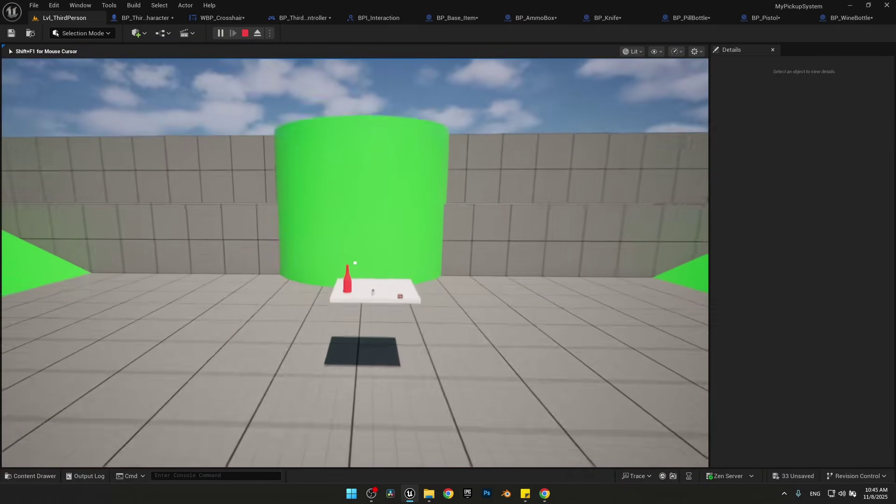
{"action": "key", "text": "w"}
{"action": "key", "text": "e"}
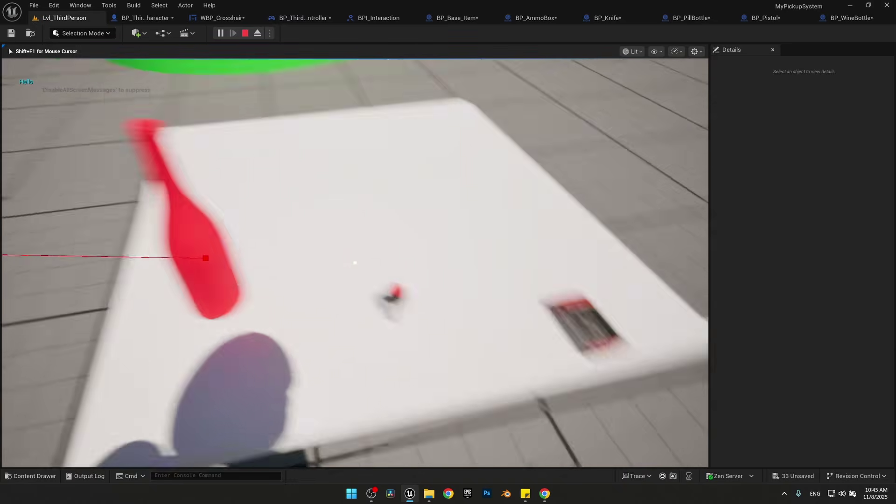
{"action": "key", "text": "e"}
{"action": "key", "text": "e"}
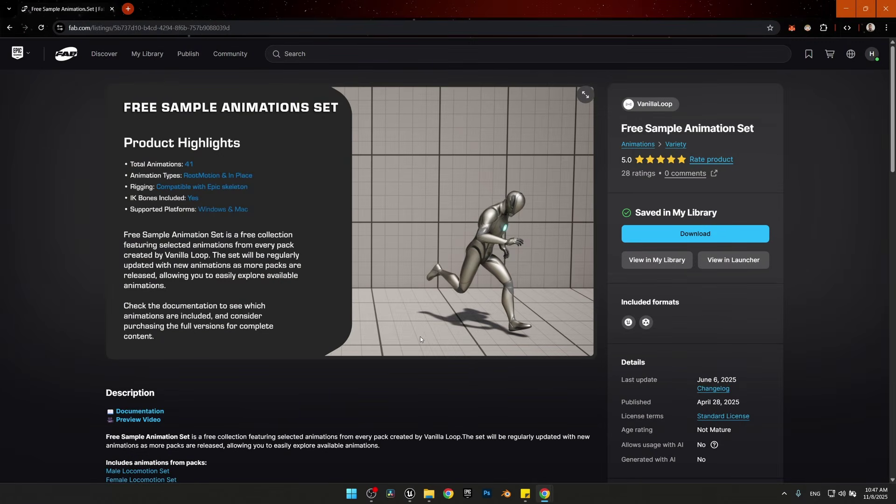
Review the Free Sample Animation Set listing on Fab in the browser and inspect its FreeSampleAnimationSet folder in the Unreal project
{"action": "scroll", "coordinate": [413, 328], "scroll_direction": "down", "scroll_amount": 5}
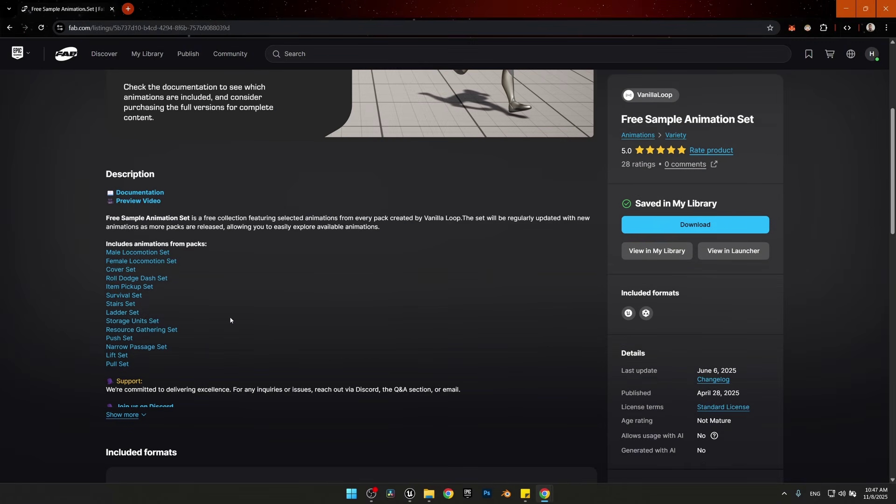
{"action": "scroll", "coordinate": [413, 332], "scroll_direction": "down", "scroll_amount": 5}
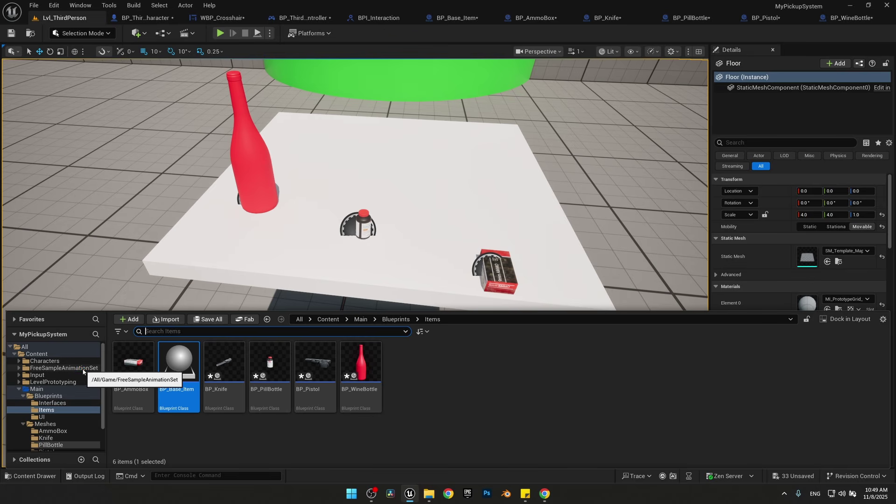
{"action": "left_click", "coordinate": [81, 368]}
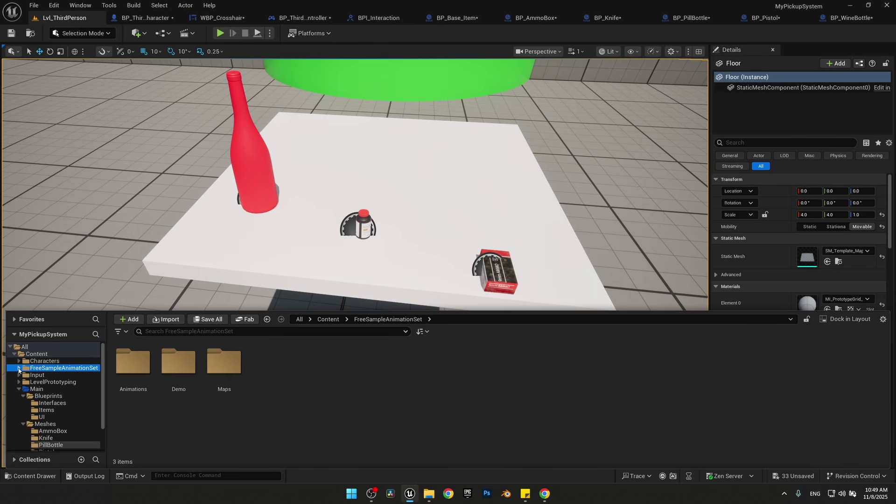
Create a folder named Animations inside the Main content folder
{"action": "left_click", "coordinate": [37, 389]}
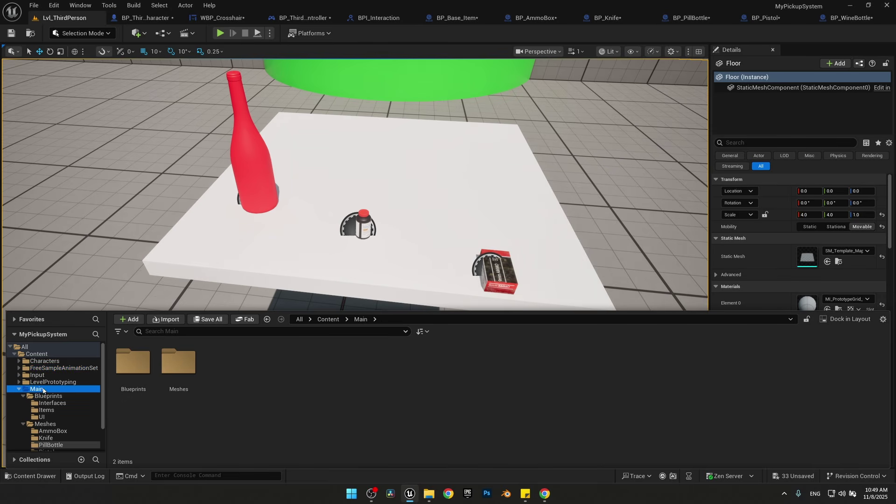
{"action": "key", "text": "ctrl+shift+n"}
{"action": "type", "text": "Anima"}
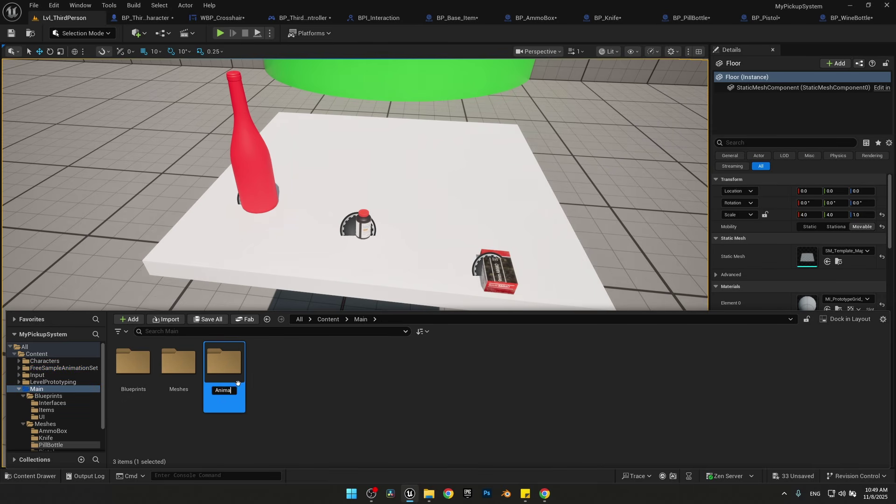
{"action": "type", "text": "tions"}
{"action": "key", "text": "Return"}
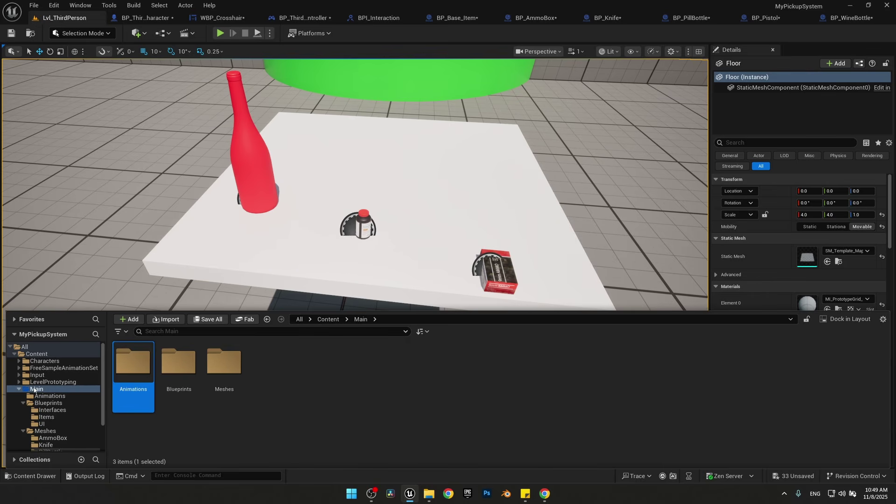
Move A_ItemPickup_fromIdle_RH_100cm from the ItemPickupSet Mannequin folder to Main/Animations
{"action": "left_click", "coordinate": [19, 368]}
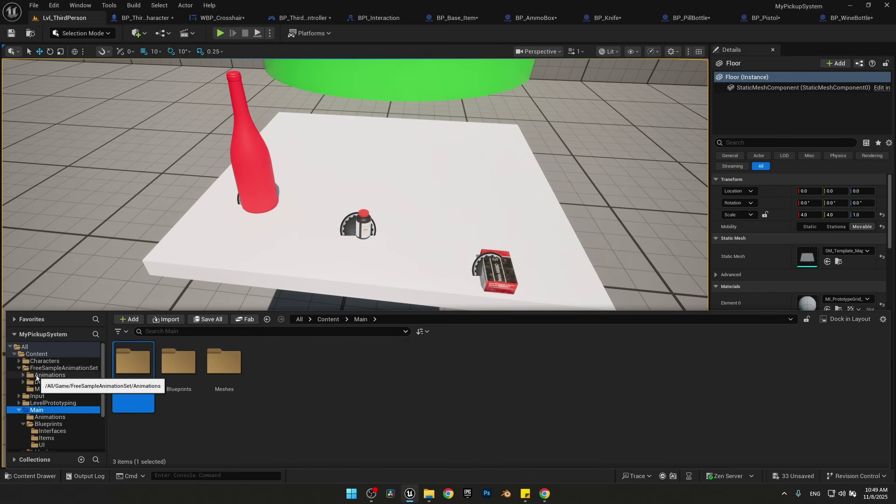
{"action": "left_click", "coordinate": [23, 375]}
{"action": "left_click", "coordinate": [56, 410]}
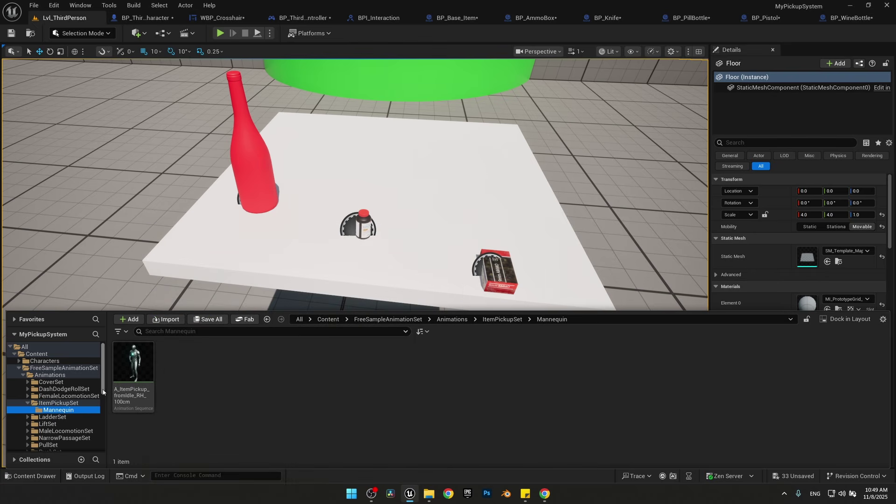
{"action": "scroll", "coordinate": [62, 414], "scroll_direction": "down", "scroll_amount": 10}
{"action": "left_click_drag", "start_coordinate": [133, 361], "coordinate": [60, 410]}
{"action": "left_click", "coordinate": [84, 431]}
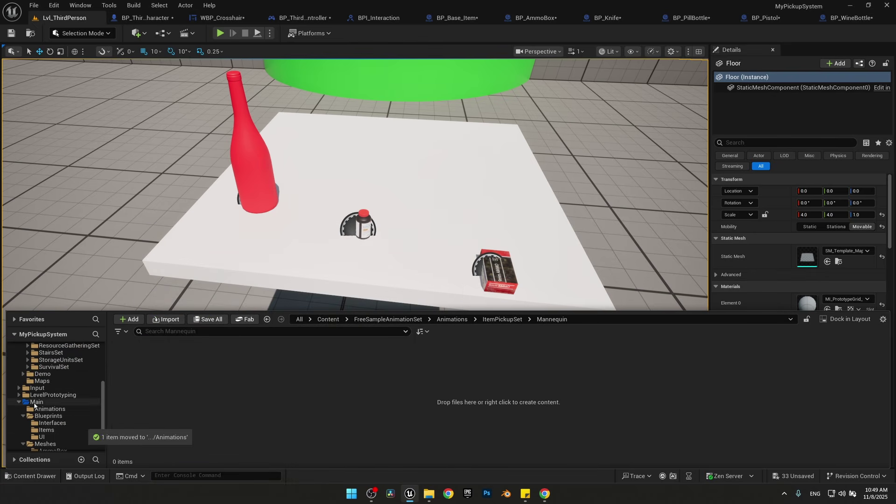
Replace the skeleton of the pickup animation in Main/Animations with SK_Mannequin from Characters/Mannequins/Meshes
{"action": "scroll", "coordinate": [28, 392], "scroll_direction": "up", "scroll_amount": 10}
{"action": "left_click", "coordinate": [21, 367]}
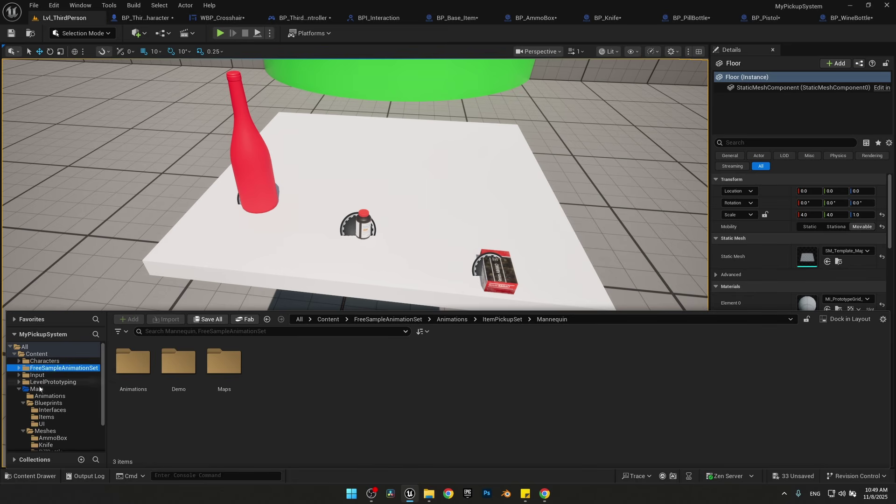
{"action": "left_click", "coordinate": [37, 389]}
{"action": "double_click", "coordinate": [133, 362]}
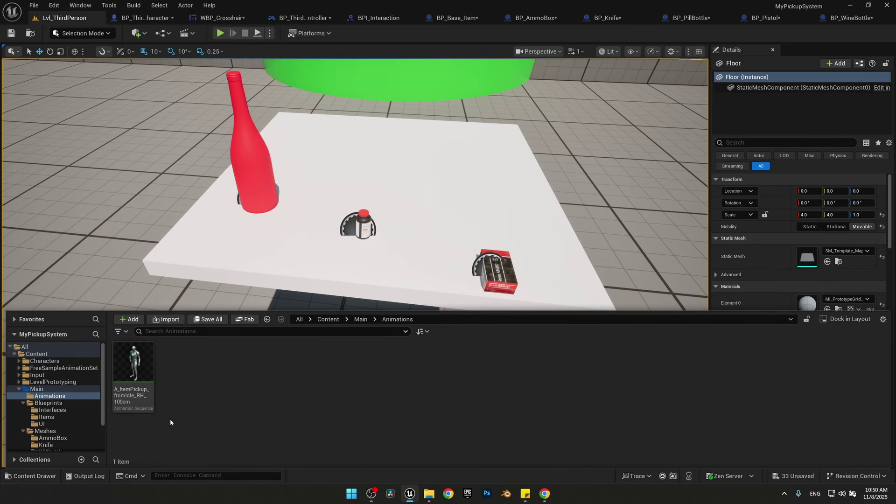
{"action": "right_click", "coordinate": [137, 376]}
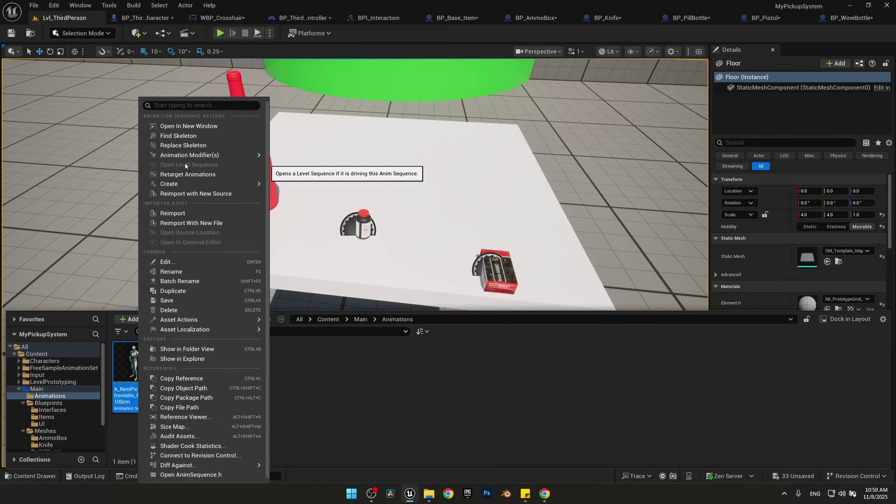
{"action": "left_click", "coordinate": [183, 145]}
{"action": "scroll", "coordinate": [533, 272], "scroll_direction": "down", "scroll_amount": 3}
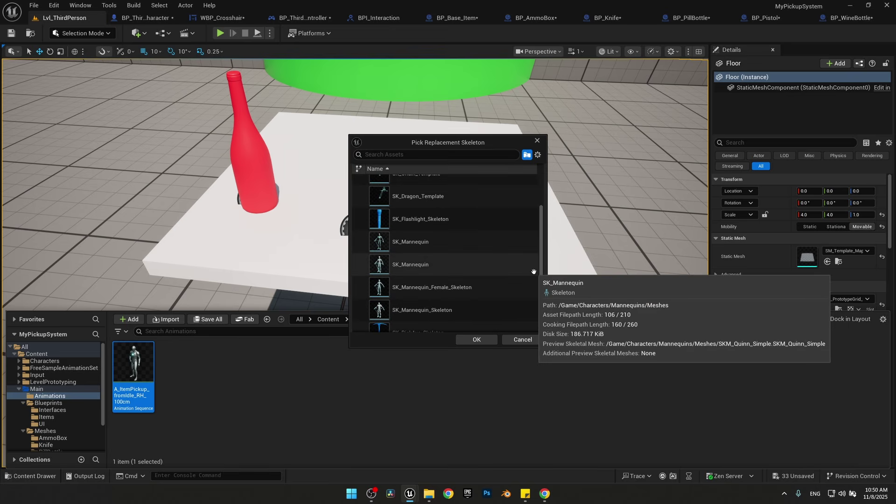
{"action": "left_click", "coordinate": [534, 272]}
{"action": "left_click", "coordinate": [477, 339]}
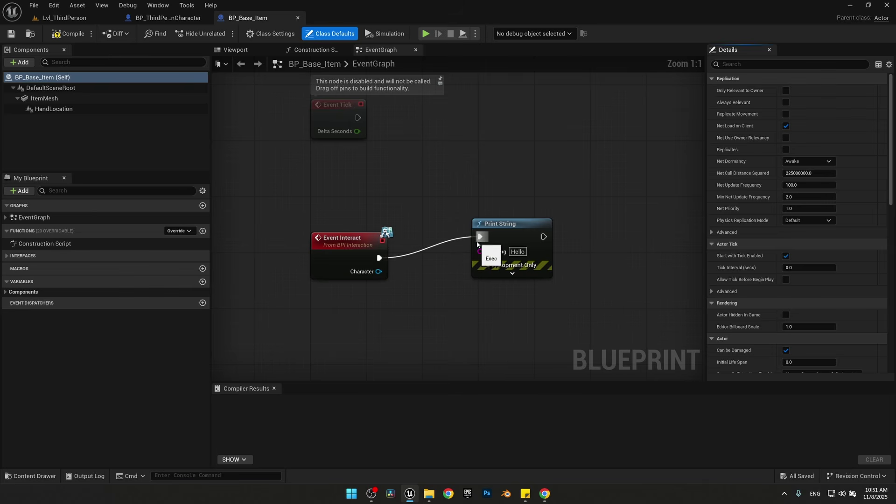
Delete the unused default event nodes and the Print String node from BP_Base_Item's event graph
{"action": "right_click_drag", "start_coordinate": [474, 176], "coordinate": [504, 279]}
{"action": "left_click_drag", "start_coordinate": [514, 92], "coordinate": [300, 344]}
{"action": "key", "text": "Delete"}
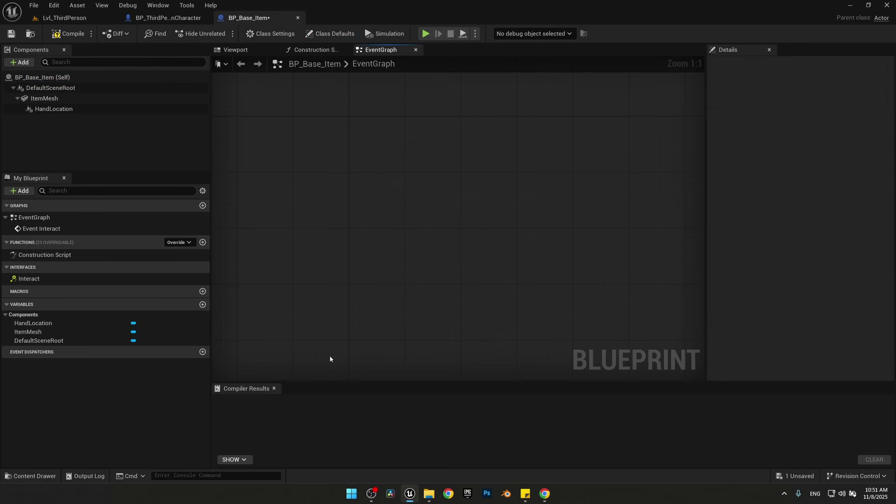
{"action": "key", "text": "Home"}
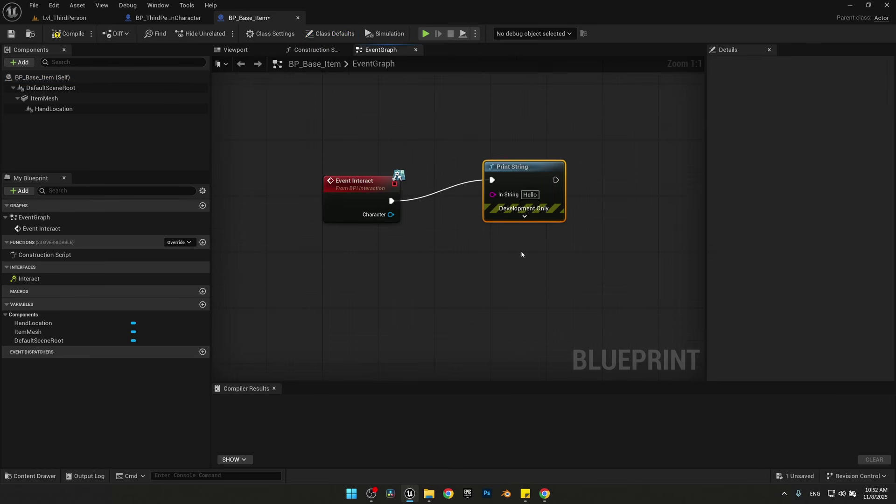
{"action": "key", "text": "Delete"}
{"action": "key", "text": "Home"}
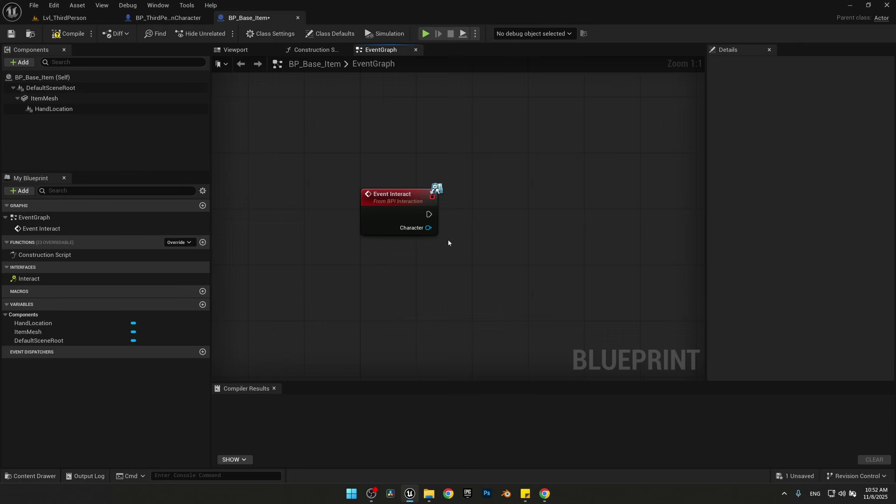
Create a Blueprint Interface named BPI_CharacterActions in the Main/Blueprints/Interfaces folder
{"action": "right_click_drag", "start_coordinate": [468, 237], "coordinate": [425, 239]}
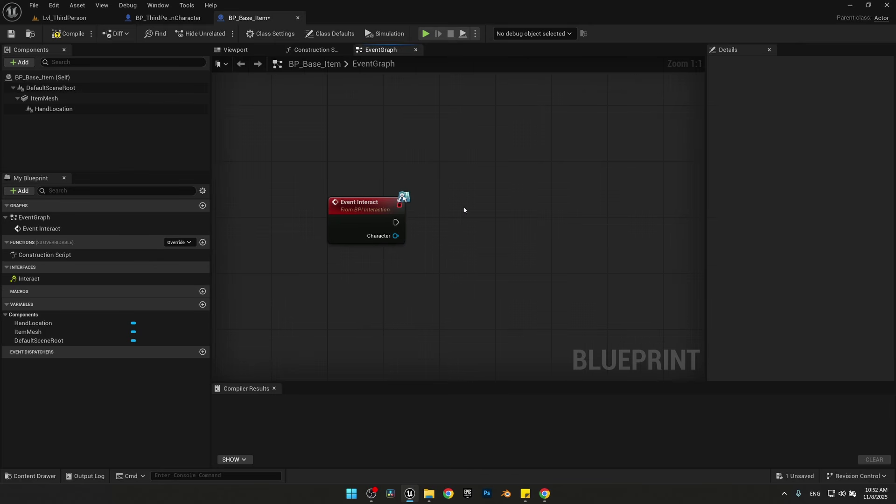
{"action": "left_click", "coordinate": [34, 476]}
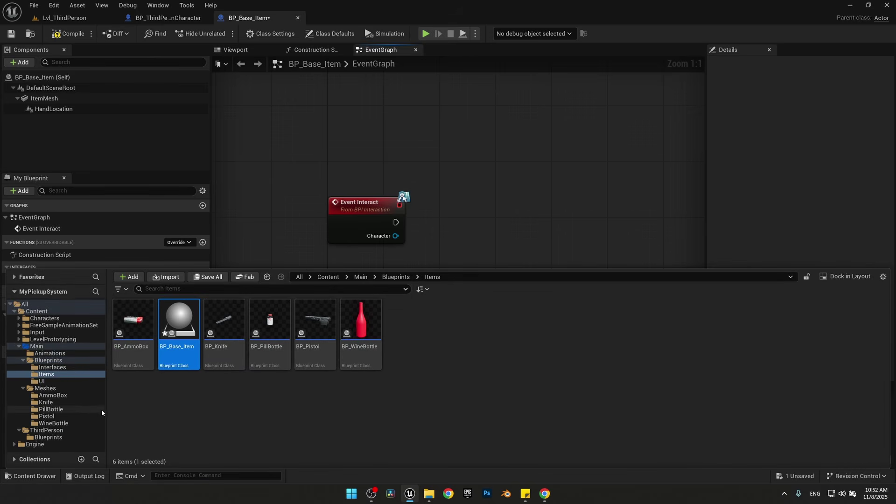
{"action": "left_click", "coordinate": [62, 368]}
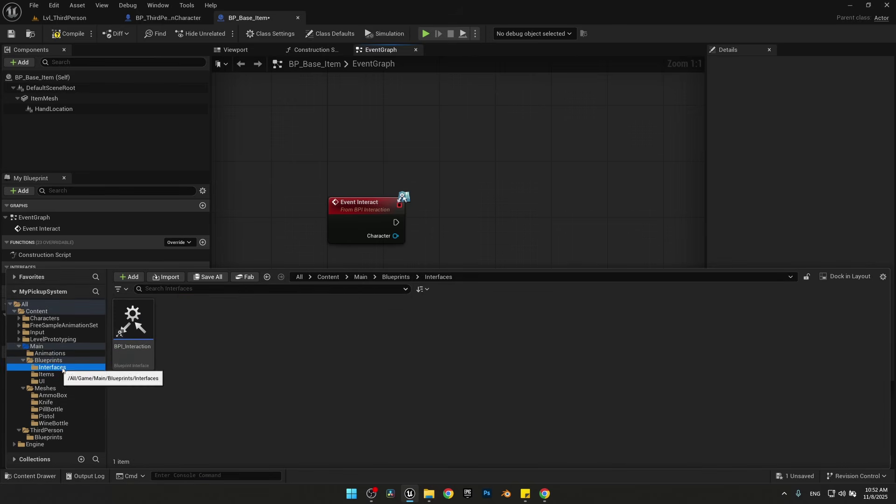
{"action": "right_click", "coordinate": [229, 360]}
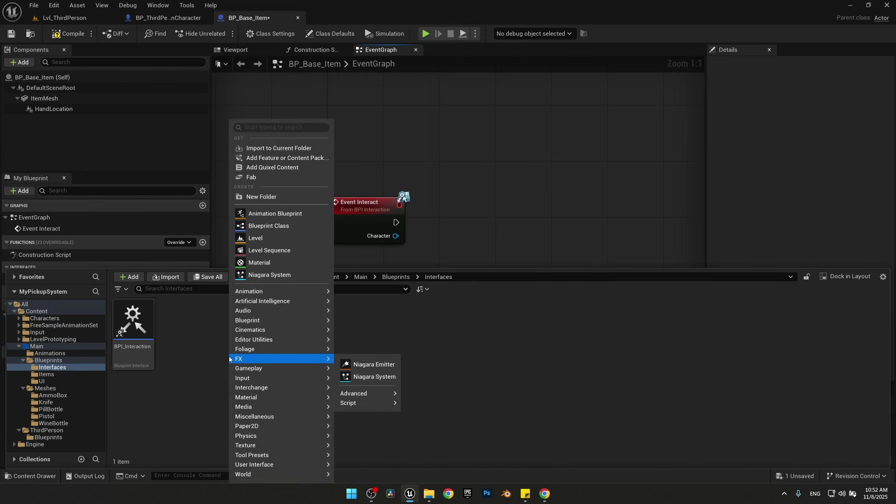
{"action": "mouse_move", "coordinate": [261, 320]}
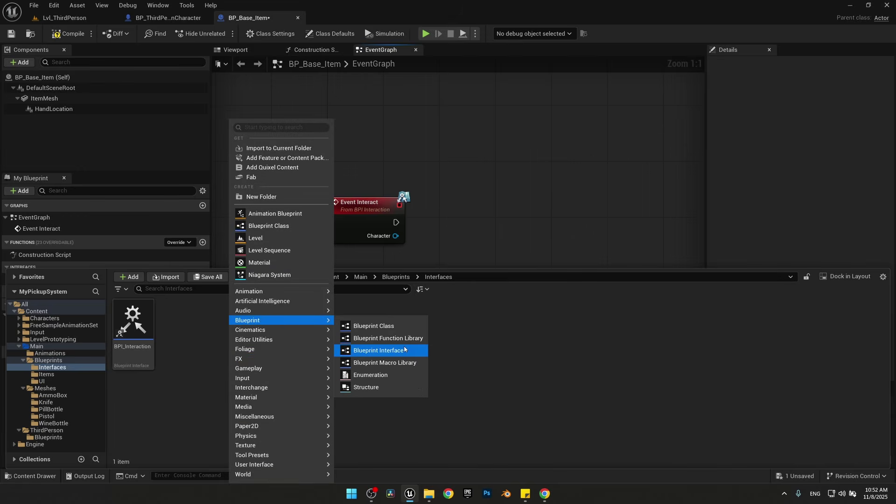
{"action": "left_click", "coordinate": [404, 350]}
{"action": "type", "text": "BPI_CharacterActions"}
{"action": "key", "text": "Return"}
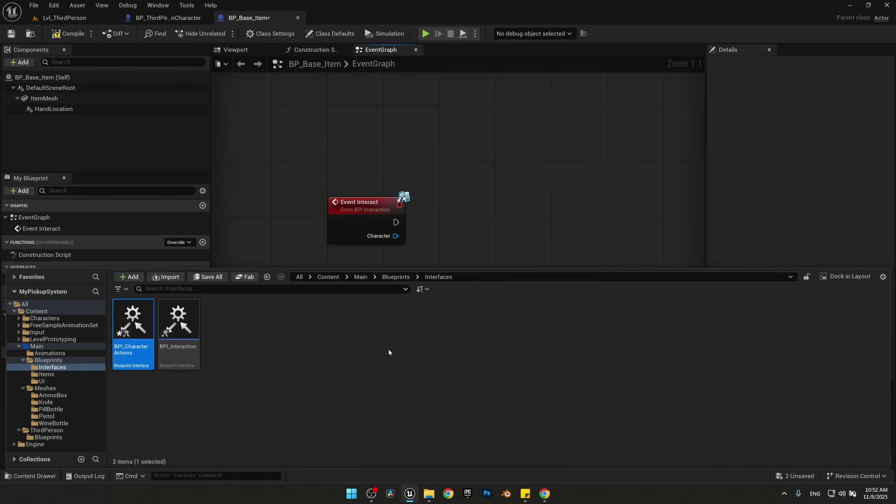
Open BPI_CharacterActions and name its function PlayPickupMontage
{"action": "double_click", "coordinate": [150, 343]}
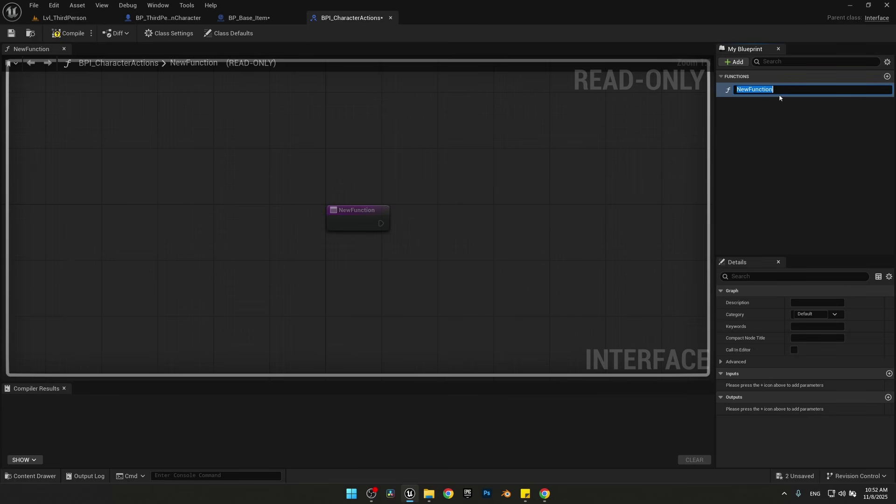
{"action": "type", "text": "PlayPickupMontage"}
{"action": "key", "text": "Return"}
Add an input named Item of type BP Base Item object reference to PlayPickupMontage and compile the interface
{"action": "left_click", "coordinate": [888, 373]}
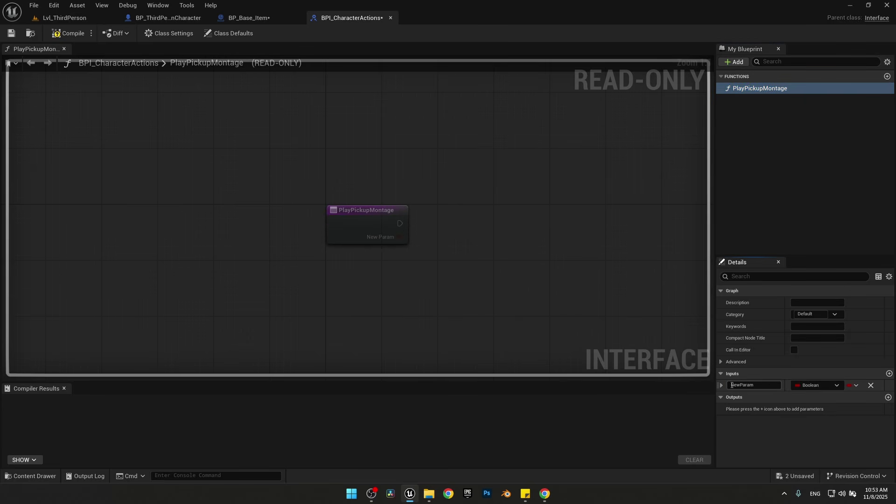
{"action": "left_click", "coordinate": [838, 386]}
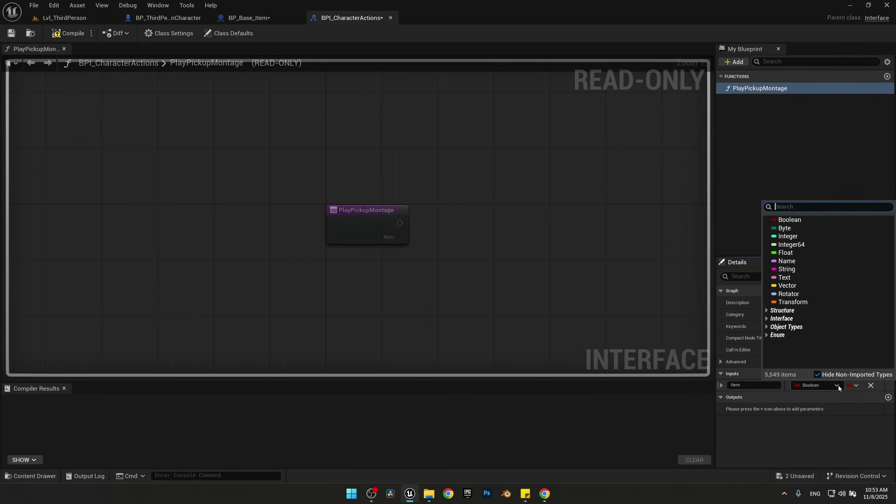
{"action": "type", "text": "BP_Base"}
{"action": "mouse_move", "coordinate": [821, 228]}
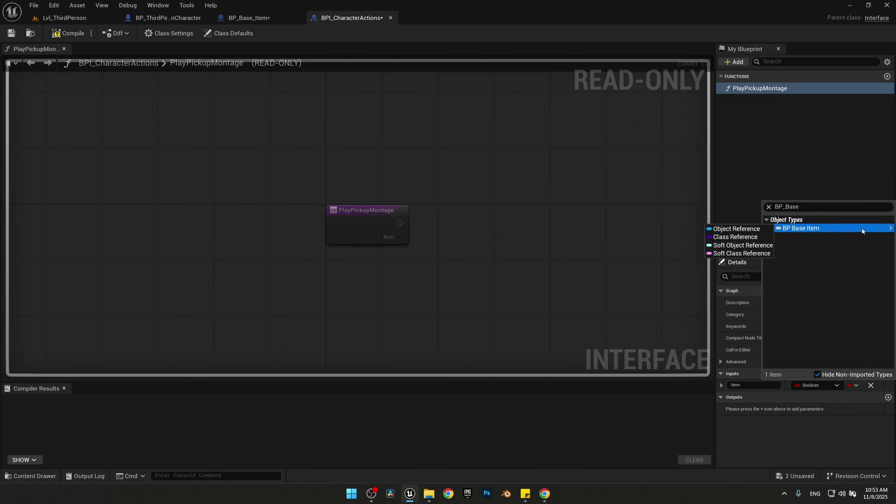
{"action": "left_click", "coordinate": [733, 227]}
{"action": "left_click", "coordinate": [68, 33]}
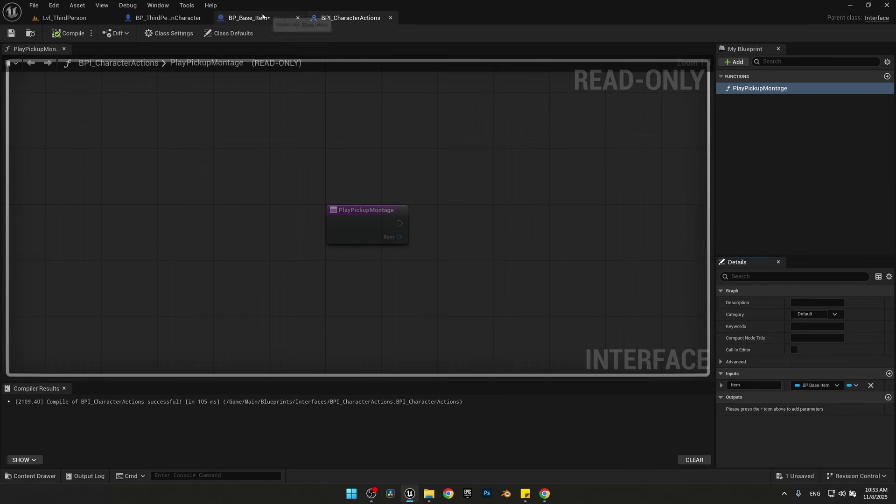
In BP_Base_Item's event graph, add a Play Pickup Montage message node executed from Event Interact
{"action": "left_click", "coordinate": [249, 18]}
{"action": "right_click_drag", "start_coordinate": [406, 223], "coordinate": [387, 221]}
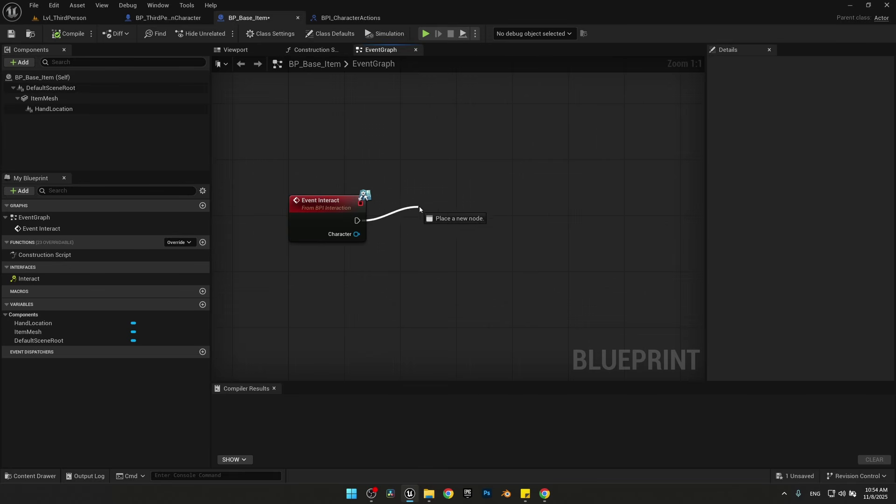
{"action": "mouse_move", "coordinate": [442, 206]}
{"action": "left_mouse_down"}
{"action": "mouse_move", "coordinate": [456, 216]}
{"action": "mouse_move", "coordinate": [448, 211]}
{"action": "left_mouse_up"}
{"action": "type", "text": "play"}
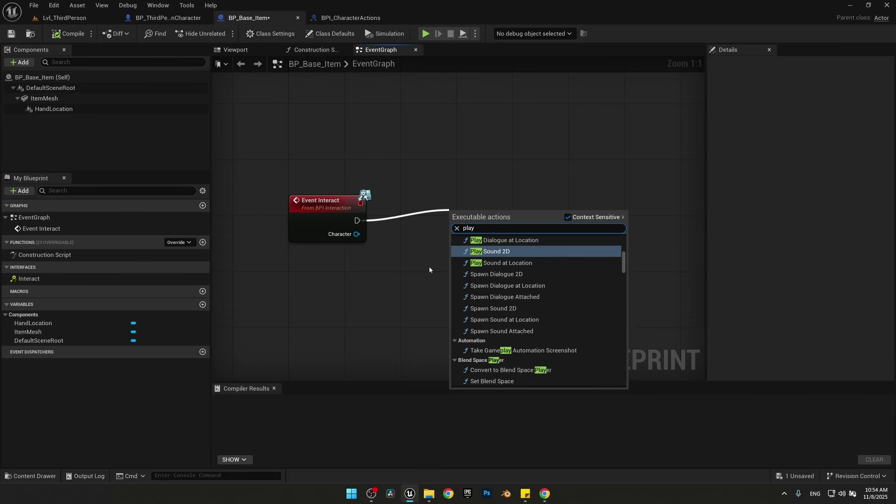
{"action": "type", "text": "pic"}
{"action": "key", "text": "Return"}
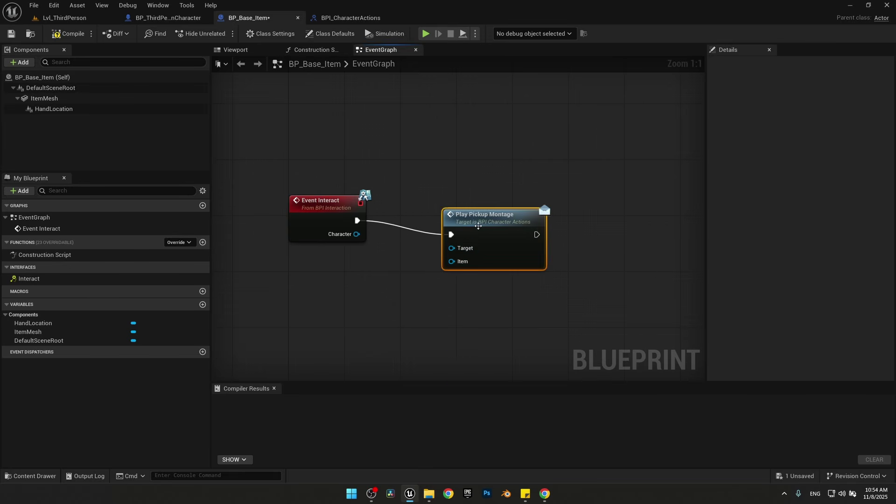
{"action": "left_click_drag", "start_coordinate": [450, 205], "coordinate": [458, 189]}
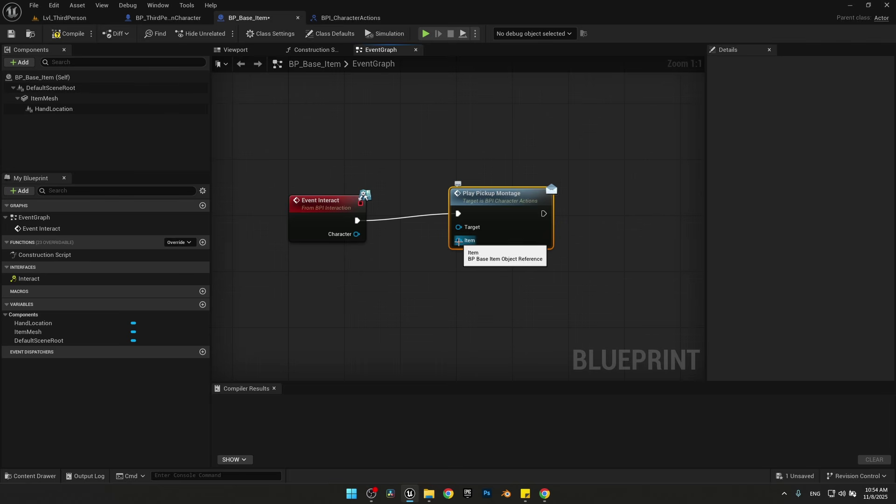
Feed a Self reference into Play Pickup Montage's Item, connect Event Interact's Character to Target, and compile BP_Base_Item
{"action": "left_click_drag", "start_coordinate": [459, 240], "coordinate": [454, 252]}
{"action": "left_click_drag", "start_coordinate": [421, 289], "coordinate": [421, 290]}
{"action": "type", "text": "self"}
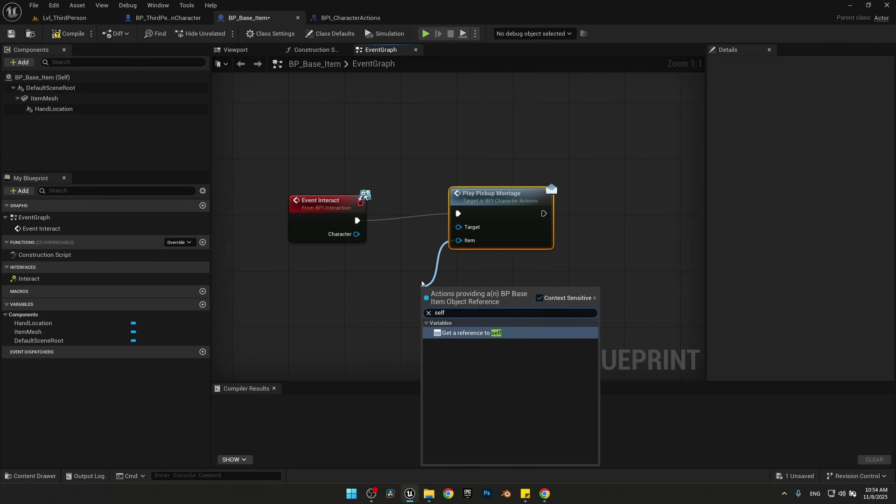
{"action": "key", "text": "Return"}
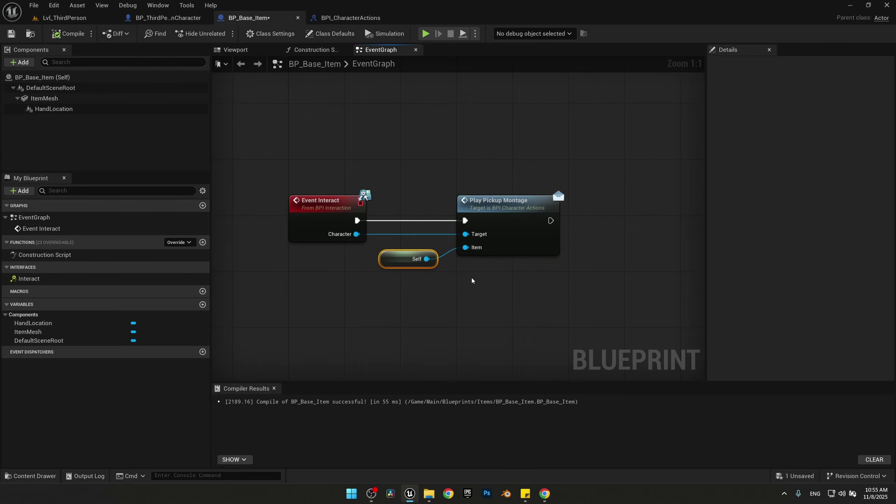
{"action": "key", "text": "Home"}
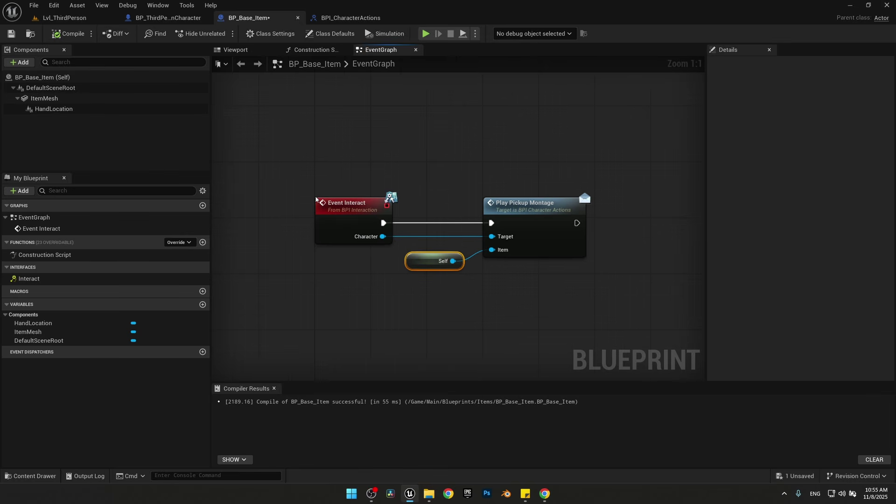
Add BPI_CharacterActions to the implemented interfaces of BP_ThirdPersonCharacter
{"action": "left_click", "coordinate": [158, 19]}
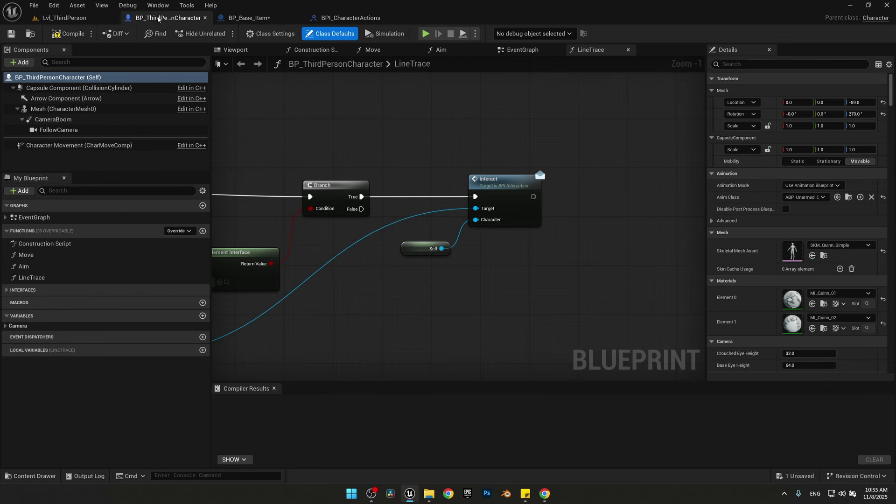
{"action": "left_click", "coordinate": [283, 35]}
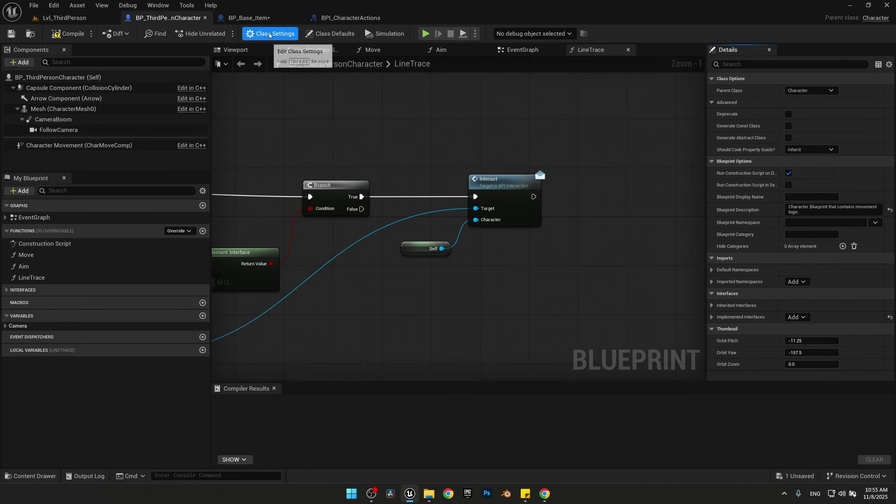
{"action": "left_click", "coordinate": [795, 317]}
{"action": "type", "text": "BPI_"}
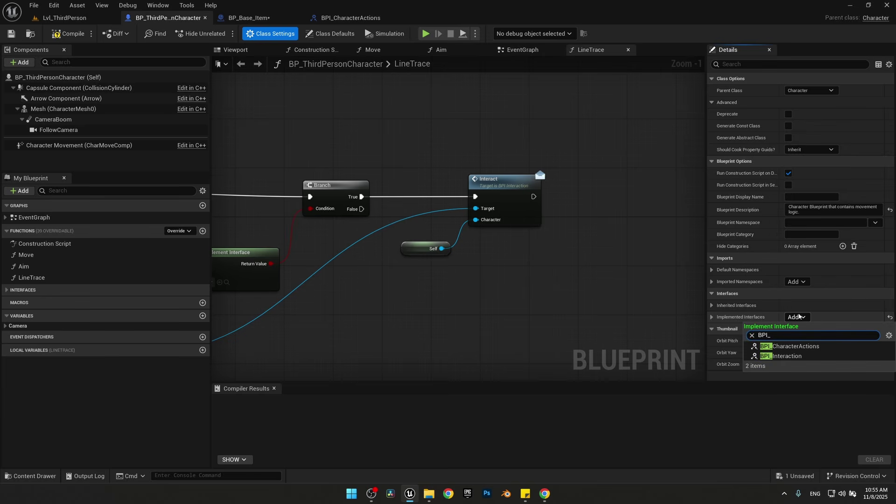
{"action": "left_click", "coordinate": [794, 346]}
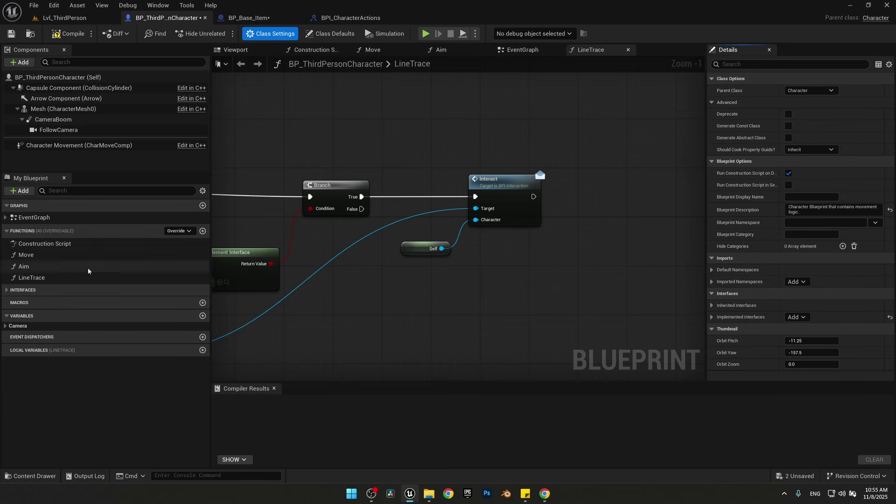
Implement the PlayPickupMontage interface event in BP_ThirdPersonCharacter's event graph
{"action": "left_click", "coordinate": [28, 289]}
{"action": "double_click", "coordinate": [31, 309]}
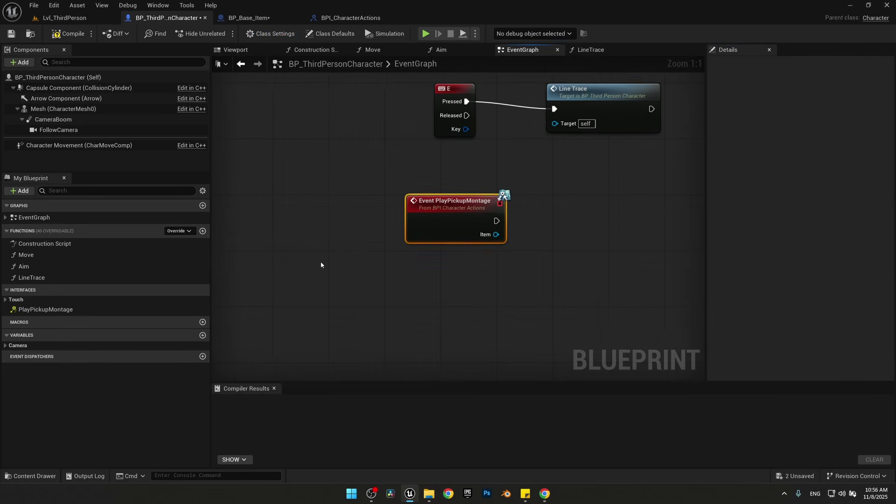
{"action": "right_click_drag", "start_coordinate": [530, 225], "coordinate": [476, 215]}
{"action": "mouse_move", "coordinate": [398, 195]}
{"action": "right_mouse_down"}
{"action": "mouse_move", "coordinate": [468, 212]}
{"action": "mouse_move", "coordinate": [442, 229]}
{"action": "right_mouse_up"}
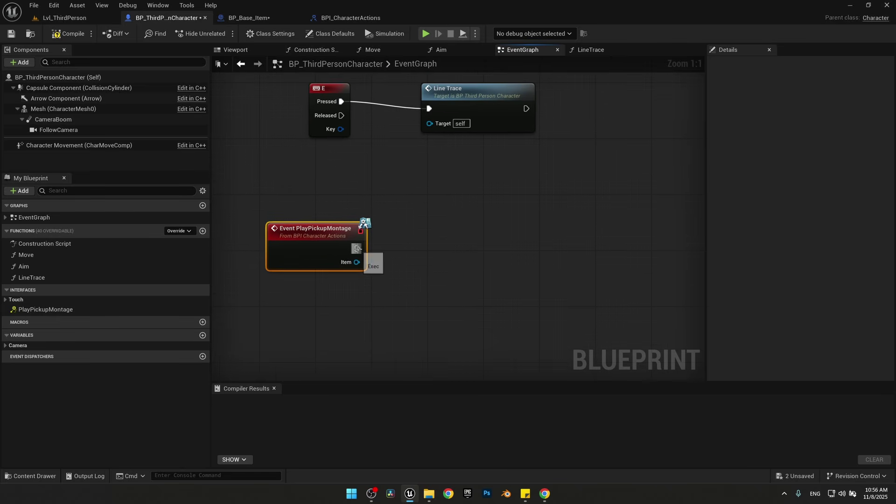
Add a Play Montage node after Event PlayPickupMontage and connect the character's Mesh to its In Skeletal Mesh Component
{"action": "left_click_drag", "start_coordinate": [357, 248], "coordinate": [394, 247]}
{"action": "left_click_drag", "start_coordinate": [492, 247], "coordinate": [491, 247]}
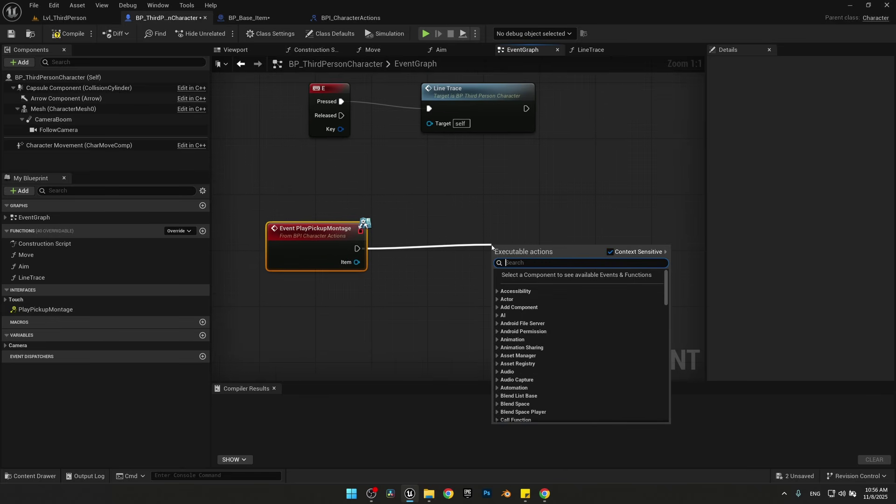
{"action": "type", "text": "play montage"}
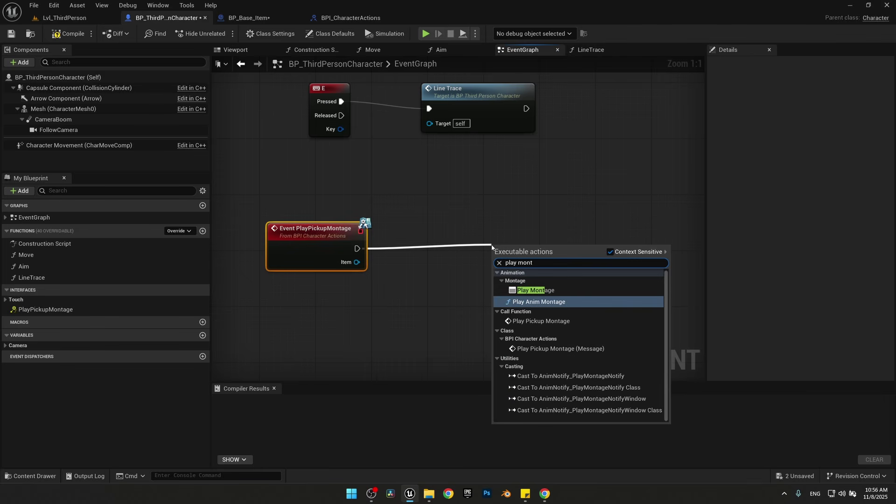
{"action": "key", "text": "Return"}
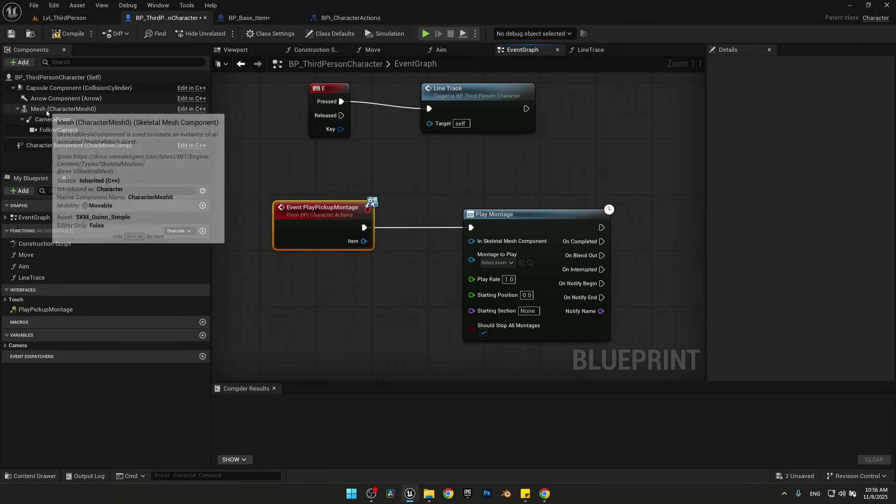
{"action": "left_click_drag", "start_coordinate": [46, 109], "coordinate": [216, 183]}
{"action": "left_click_drag", "start_coordinate": [338, 260], "coordinate": [471, 241]}
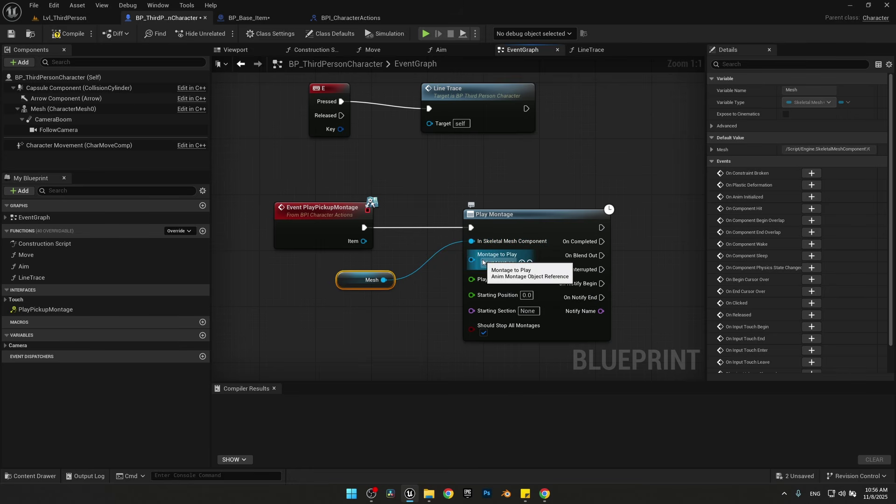
Create an AnimMontage from A_ItemPickup_fromIdle_RH_100cm in the Main/Animations folder
{"action": "left_click", "coordinate": [34, 475]}
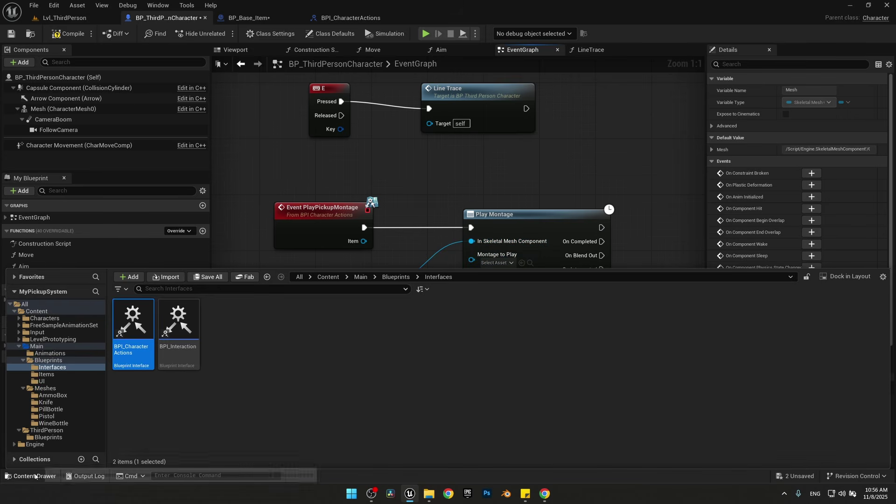
{"action": "left_click", "coordinate": [53, 353]}
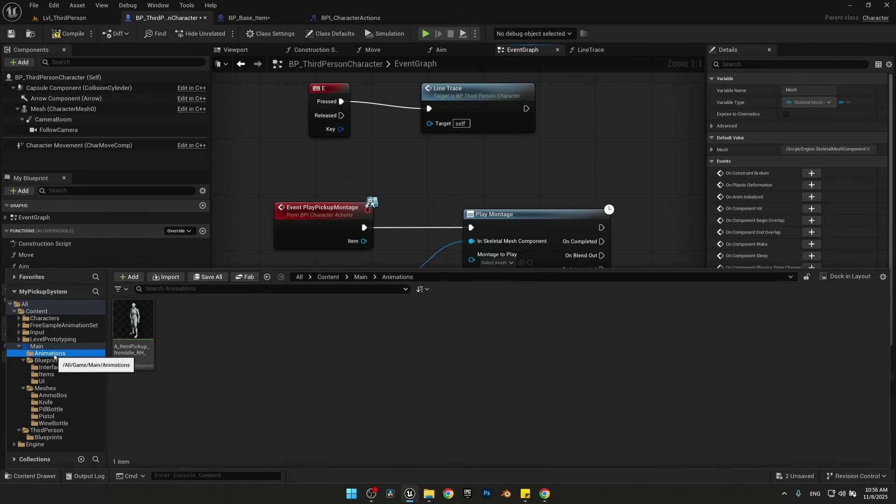
{"action": "right_click", "coordinate": [135, 337]}
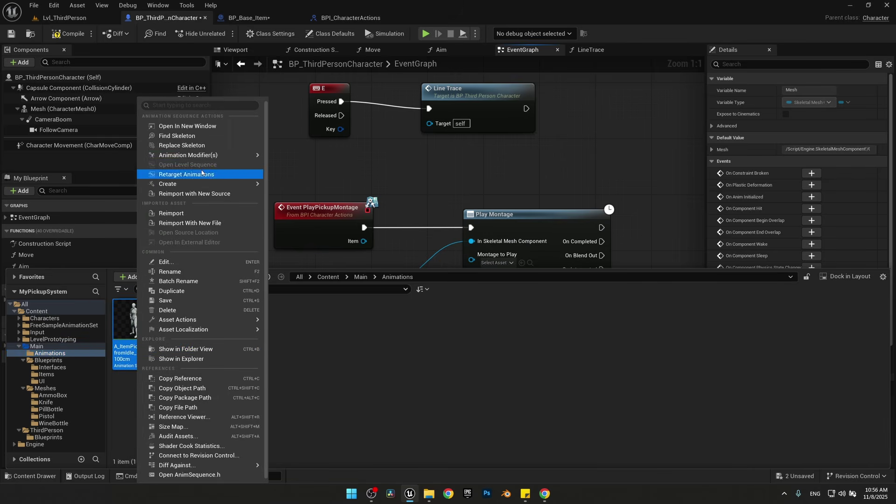
{"action": "mouse_move", "coordinate": [213, 186]}
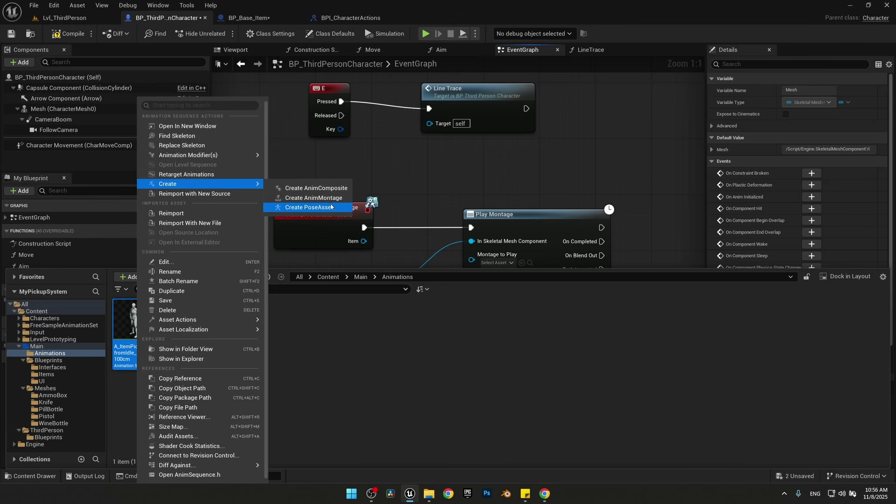
{"action": "left_click", "coordinate": [314, 198]}
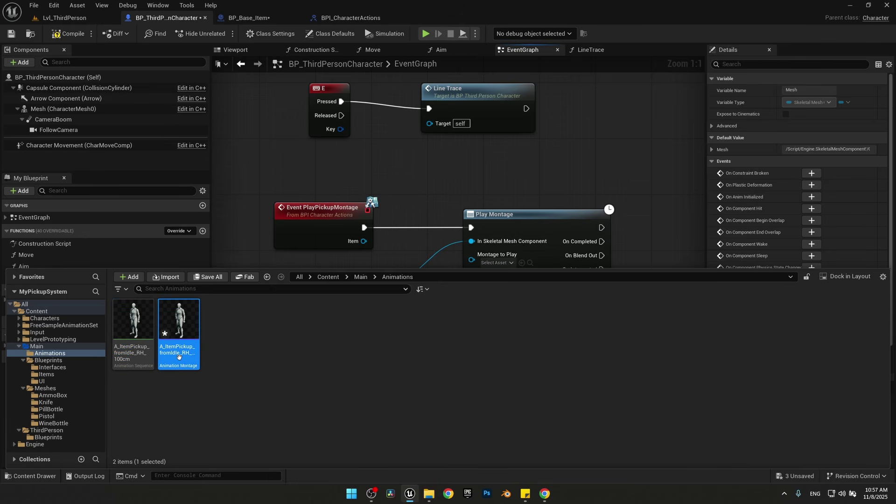
Set Play Montage's Montage to Play to the A_ItemPickup 100cm montage and tidy the Mesh node's position
{"action": "left_click", "coordinate": [428, 210]}
{"action": "right_click_drag", "start_coordinate": [495, 262], "coordinate": [468, 249]}
{"action": "left_click", "coordinate": [468, 250]}
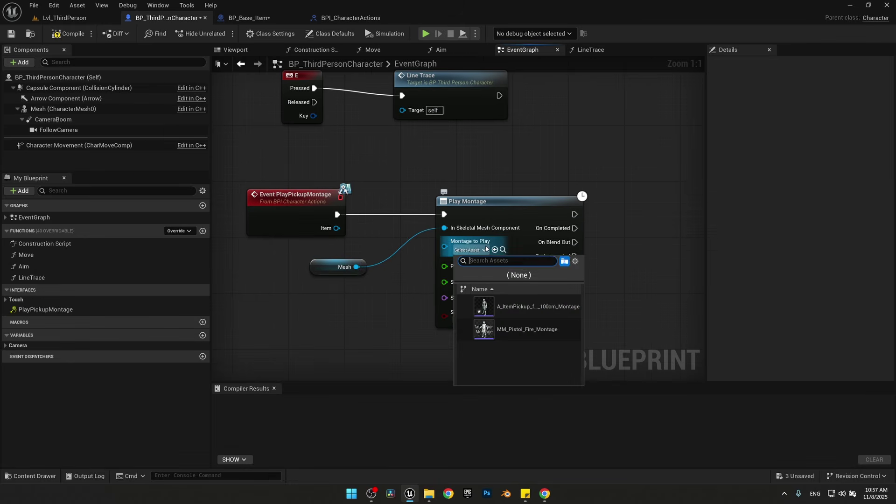
{"action": "left_click", "coordinate": [528, 307]}
{"action": "left_click_drag", "start_coordinate": [343, 267], "coordinate": [336, 260]}
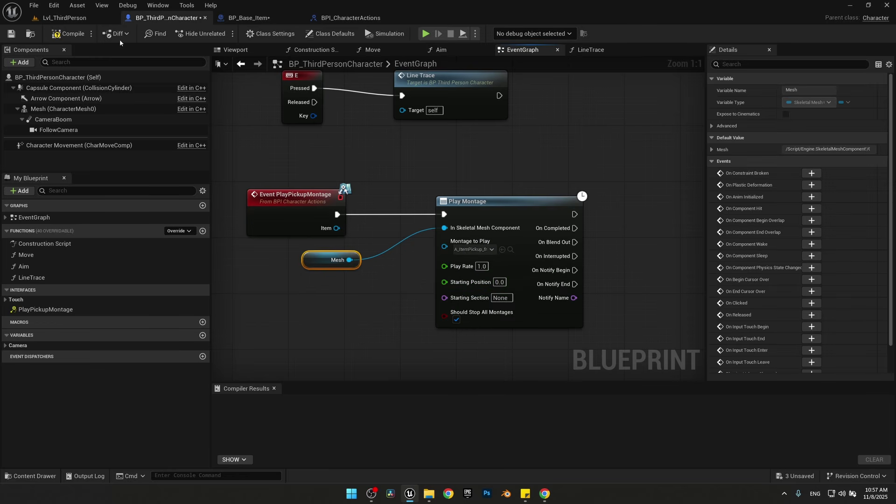
Compile BP_ThirdPersonCharacter, play Lvl_ThirdPerson, and walk to the item table to trigger the pickup interaction
{"action": "left_click", "coordinate": [68, 34]}
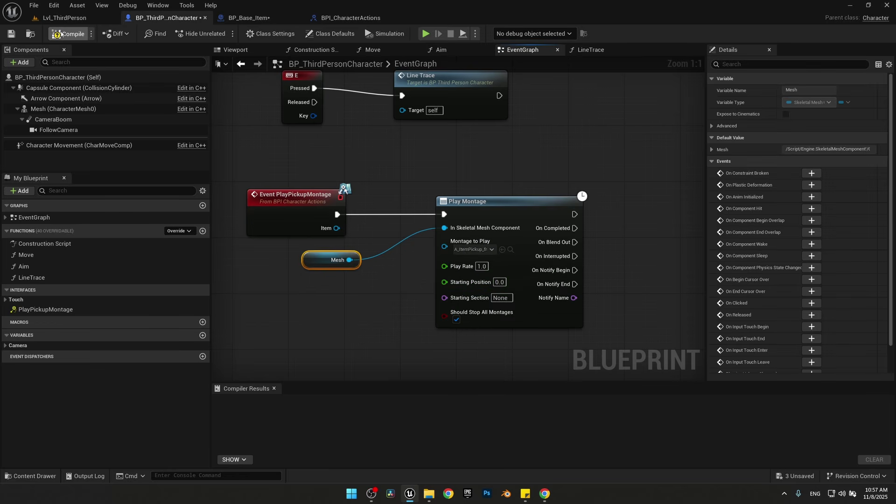
{"action": "left_click", "coordinate": [91, 21]}
{"action": "left_click", "coordinate": [315, 139]}
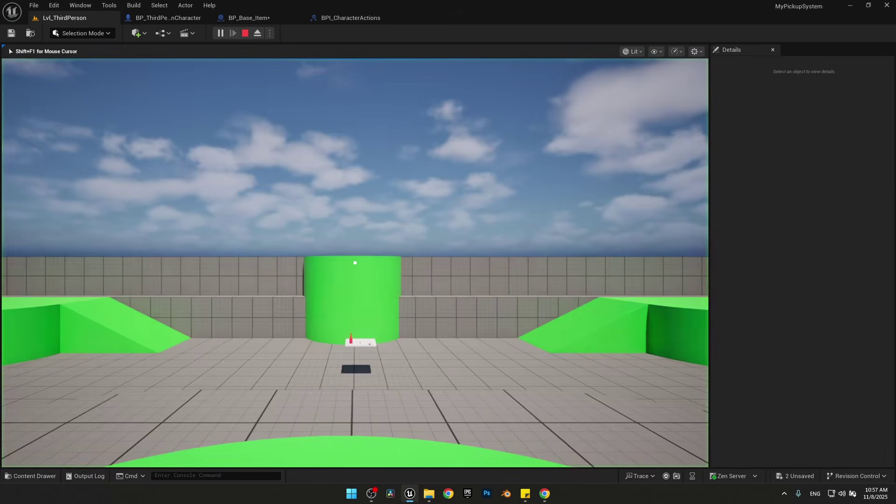
{"action": "key", "text": "w"}
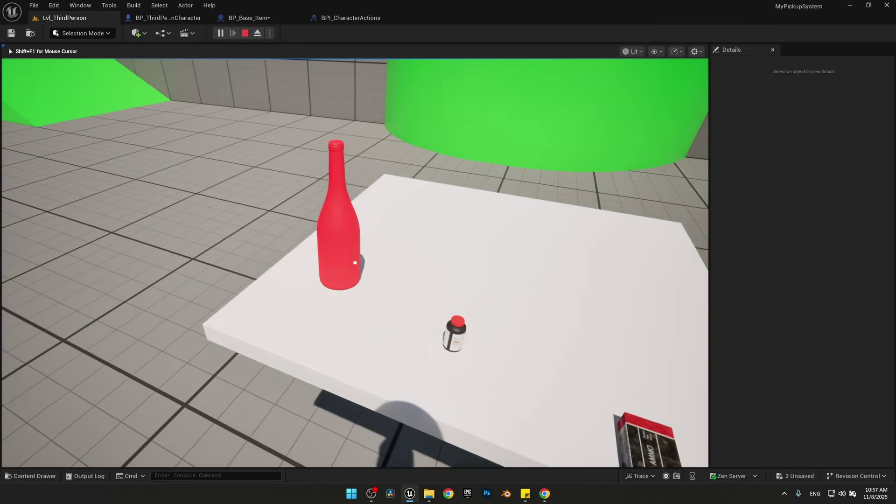
{"action": "key", "text": "e"}
Test the pickup montage on the wine bottle and pill bottle from different positions around the table, ending the play session
{"action": "key", "text": "d"}
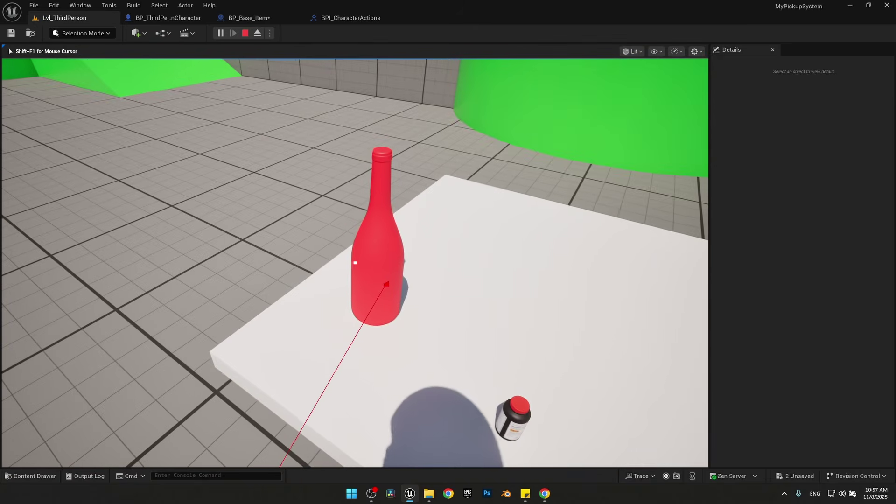
{"action": "key", "text": "d"}
{"action": "key", "text": "e"}
{"action": "key", "text": "a"}
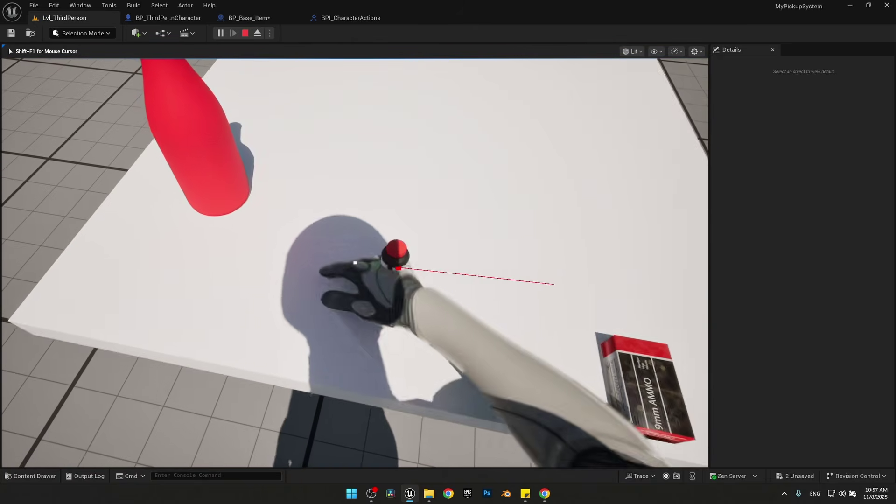
{"action": "key", "text": "d"}
{"action": "key", "text": "a"}
{"action": "key", "text": "e"}
{"action": "key", "text": "a"}
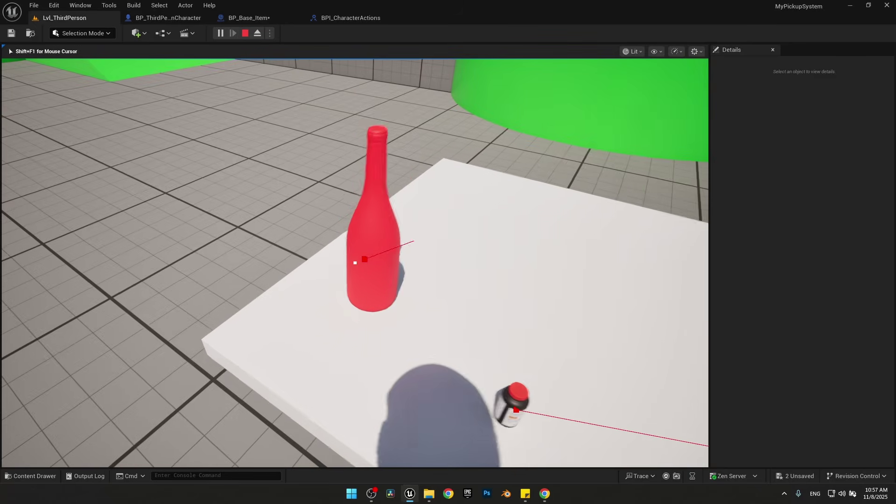
{"action": "key", "text": "d"}
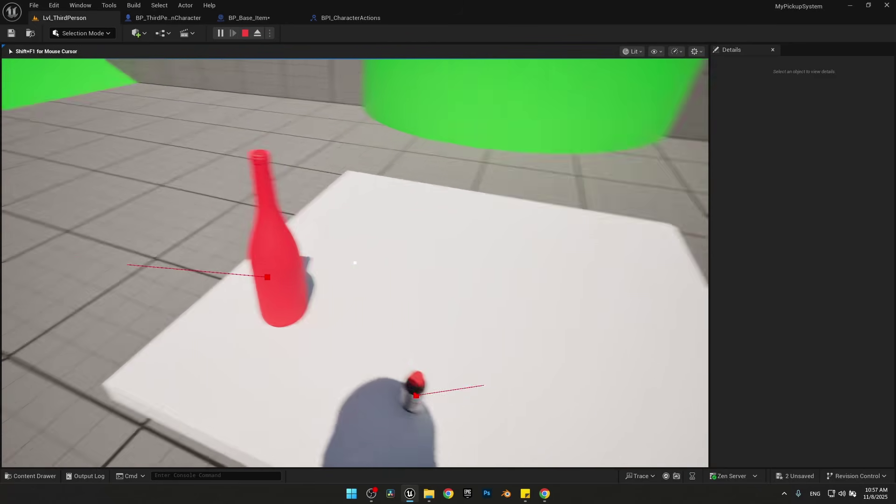
{"action": "key", "text": "d"}
{"action": "key", "text": "a"}
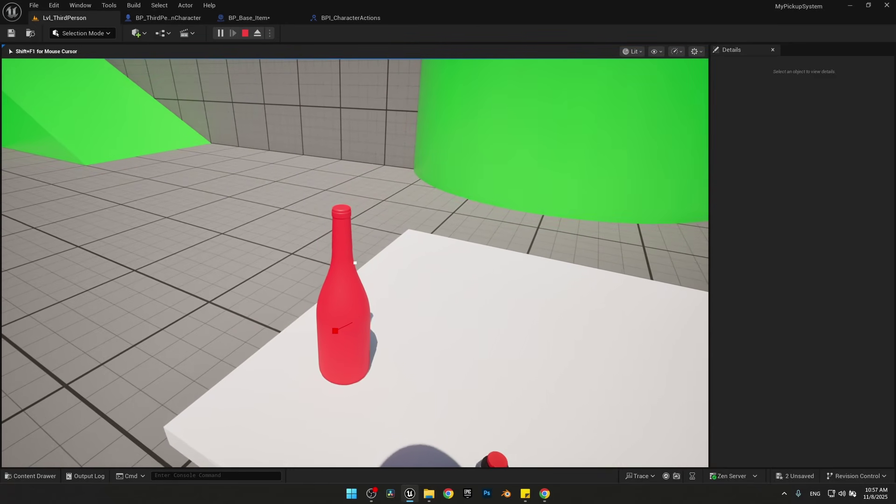
{"action": "key", "text": "Escape"}
Open A_ItemPickup_fromIdle_RH_100cm from Main/Animations and go to its SK_Mannequin skeleton
{"action": "left_click", "coordinate": [29, 476]}
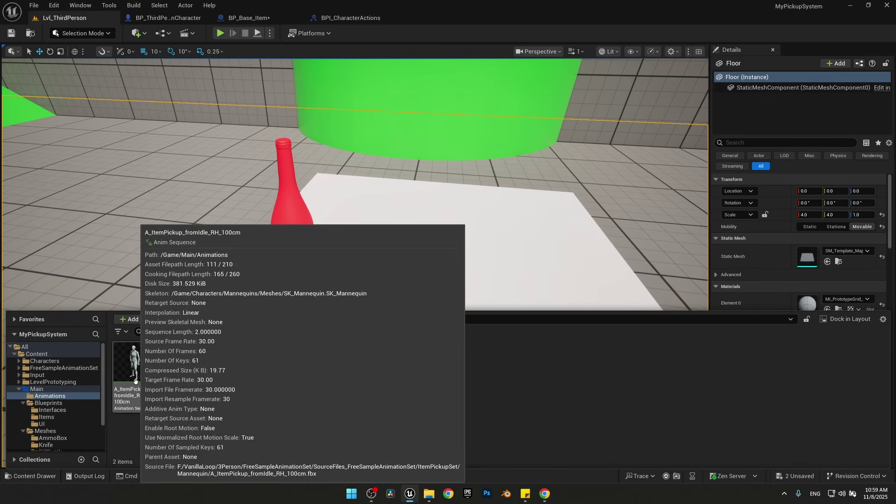
{"action": "left_click", "coordinate": [128, 378]}
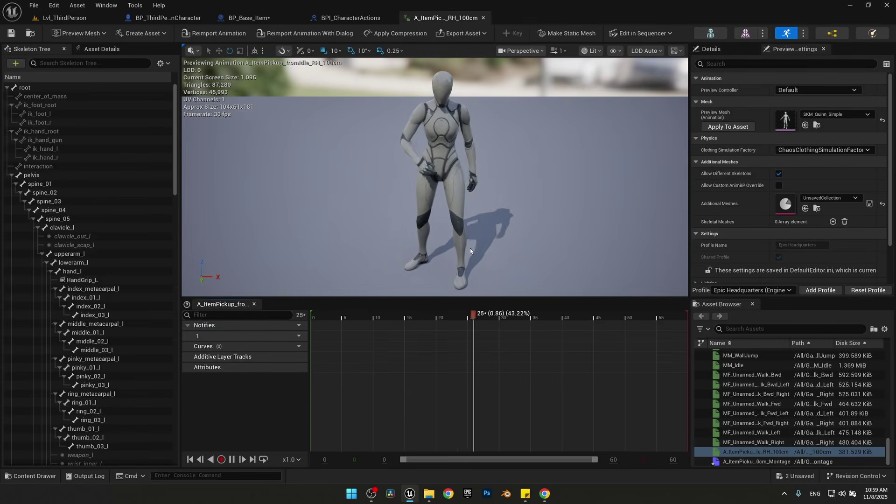
{"action": "left_click", "coordinate": [720, 34]}
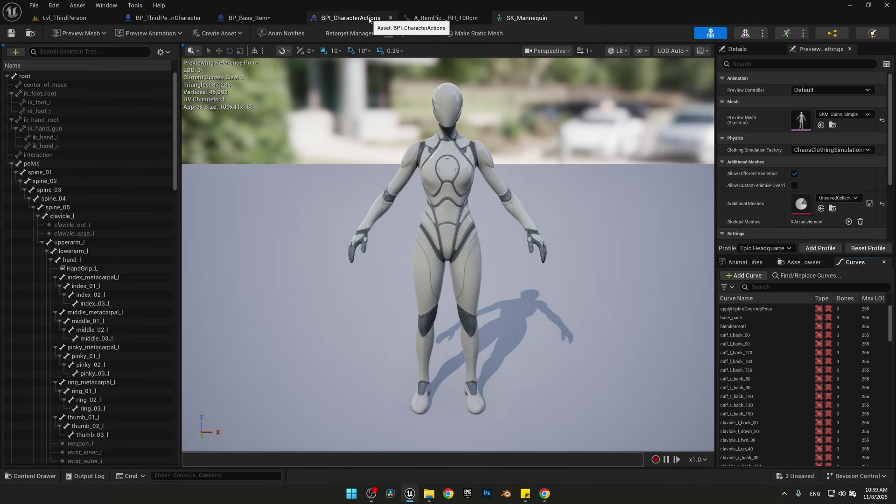
Set the skeleton's preview animation to A_ItemPickup_fromIdle_RH_100cm
{"action": "scroll", "coordinate": [323, 257], "scroll_direction": "up", "scroll_amount": 2}
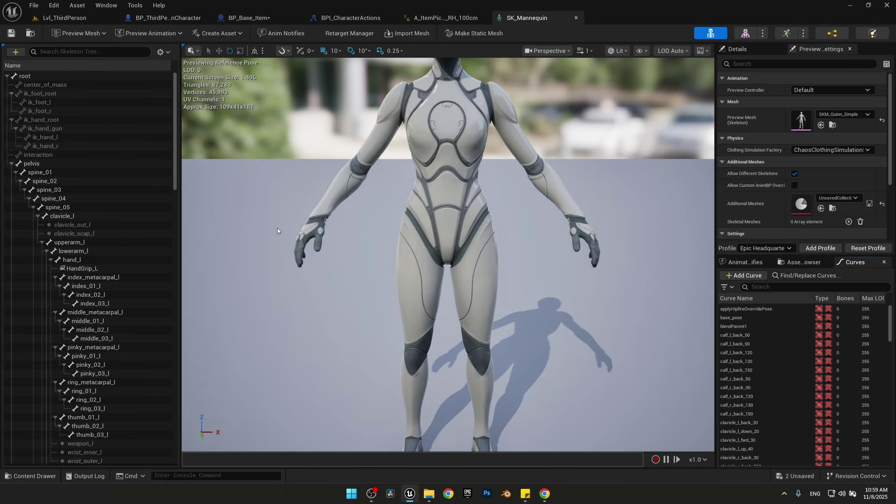
{"action": "scroll", "coordinate": [277, 231], "scroll_direction": "up", "scroll_amount": 4}
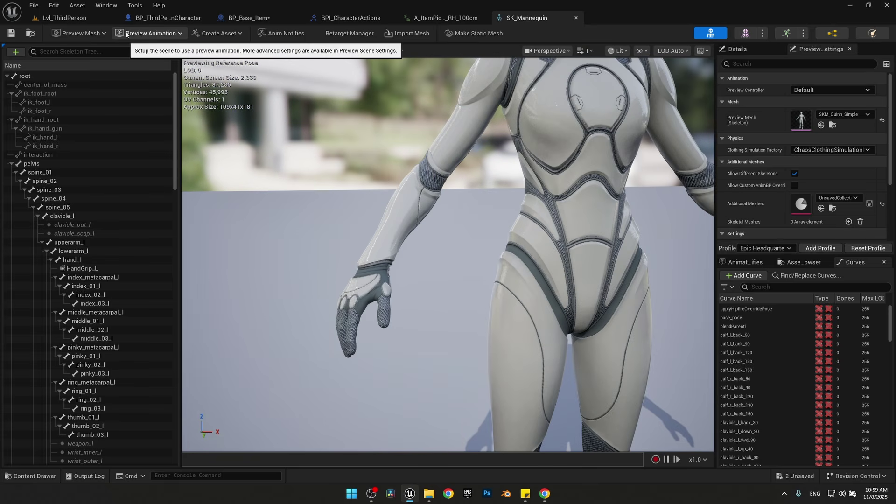
{"action": "left_click", "coordinate": [172, 35]}
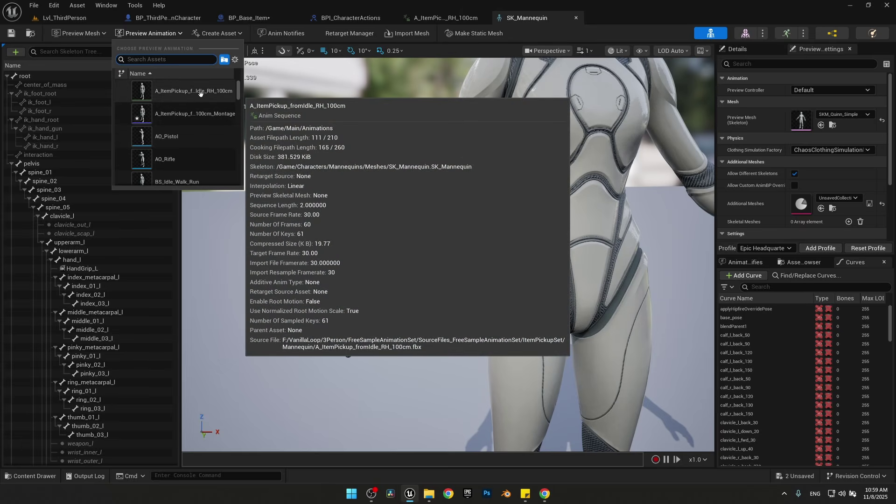
{"action": "left_click", "coordinate": [199, 92]}
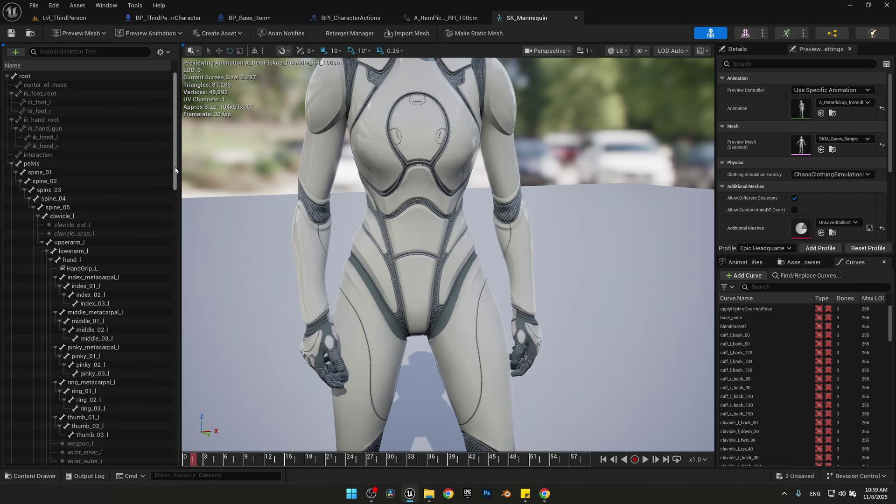
Add five sockets to the hand_r bone, named Pistol_Socket, WineBottle_Socket, Knife_Socket, PillBottle_Socket and AmmoBox_Socket
{"action": "left_click_drag", "start_coordinate": [174, 170], "coordinate": [171, 273]}
{"action": "left_click", "coordinate": [83, 297]}
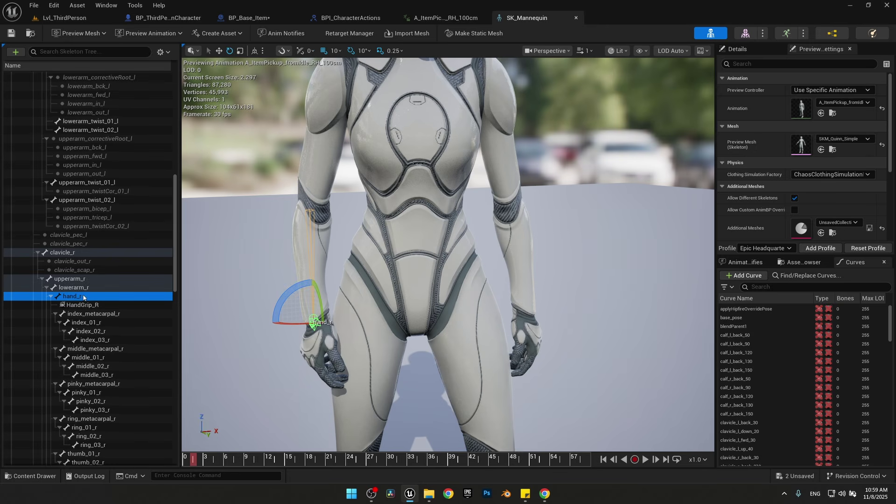
{"action": "scroll", "coordinate": [74, 264], "scroll_direction": "down", "scroll_amount": 2}
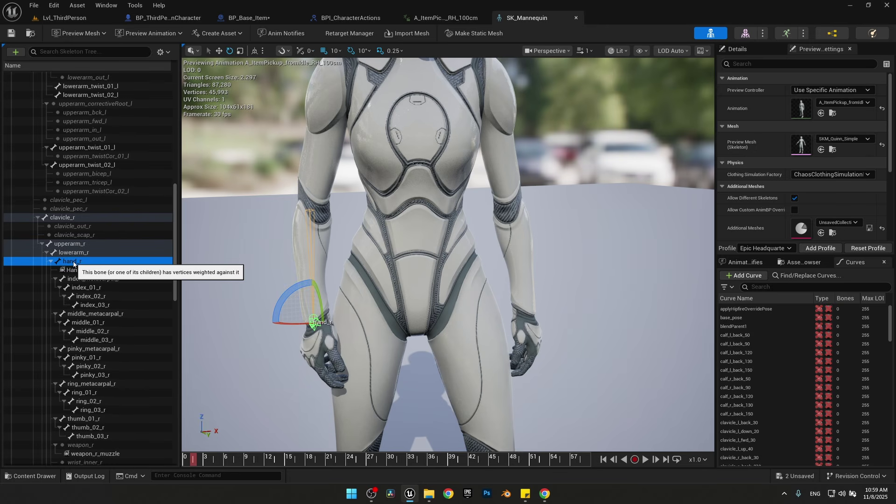
{"action": "right_click", "coordinate": [74, 265]}
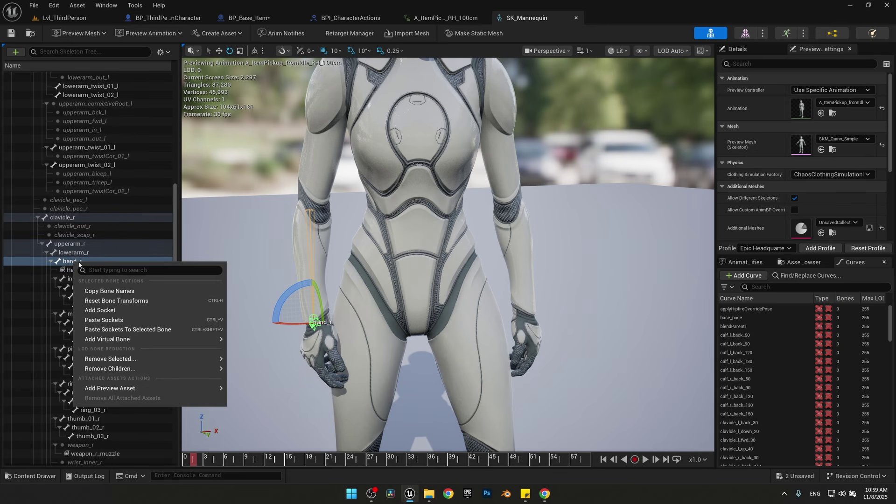
{"action": "left_click", "coordinate": [109, 319]}
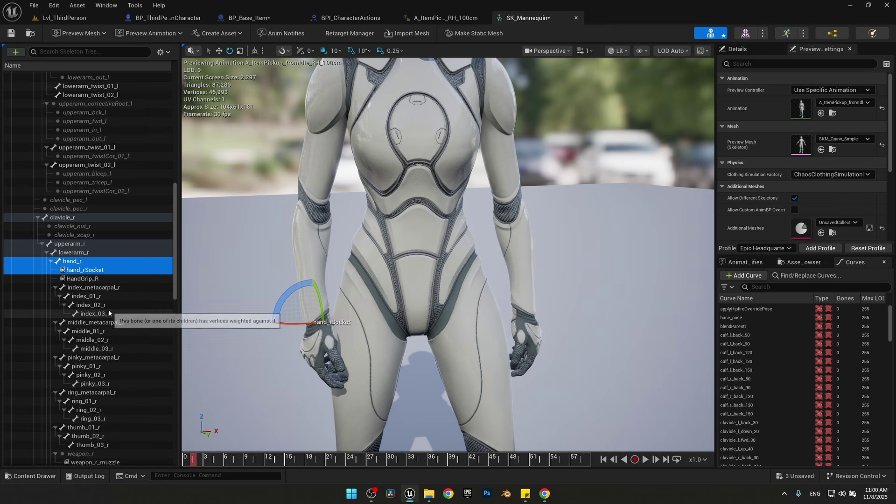
{"action": "scroll", "coordinate": [176, 283], "scroll_direction": "down", "scroll_amount": 2}
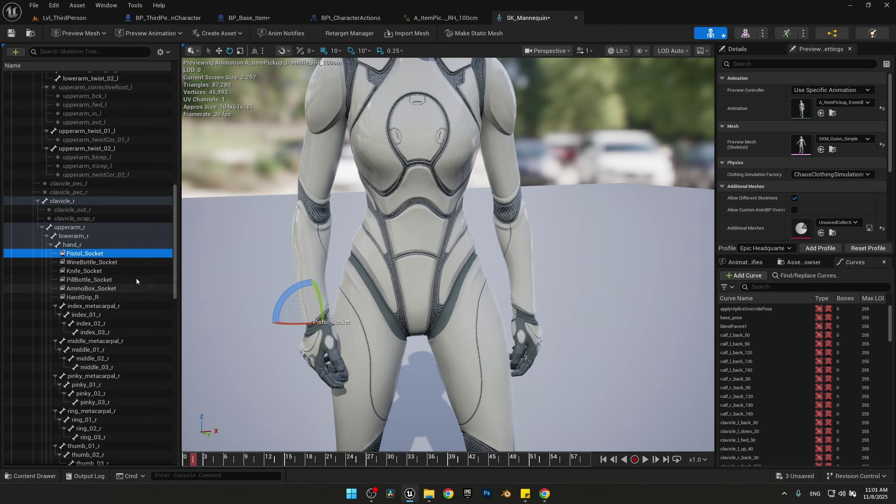
Attach SM_AmmoBox as a preview asset to AmmoBox_Socket
{"action": "left_click", "coordinate": [91, 289]}
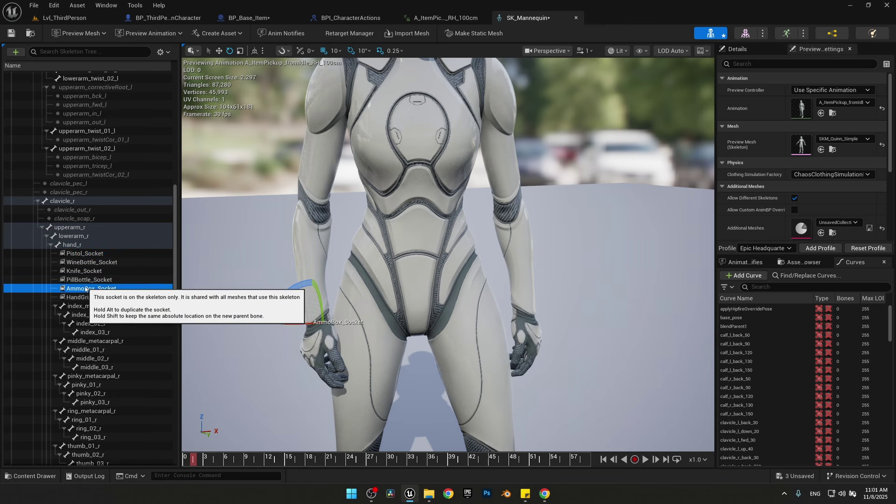
{"action": "right_click", "coordinate": [111, 291]}
{"action": "mouse_move", "coordinate": [140, 395]}
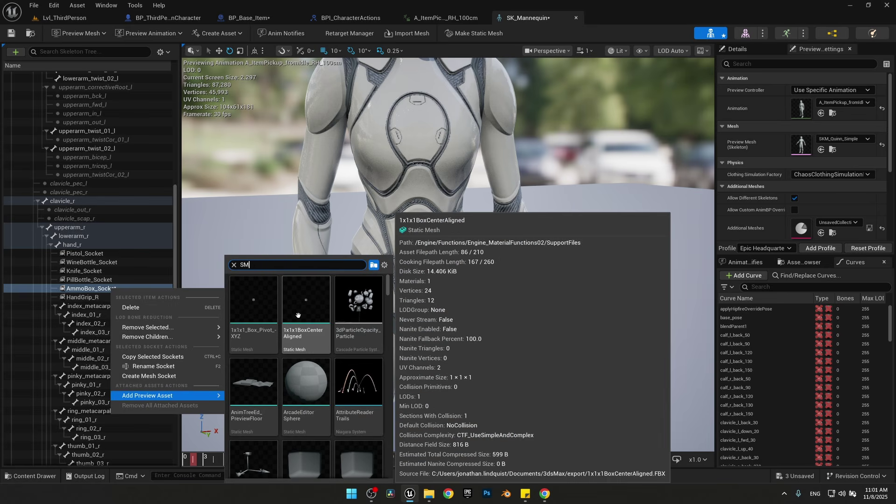
{"action": "type", "text": "_"}
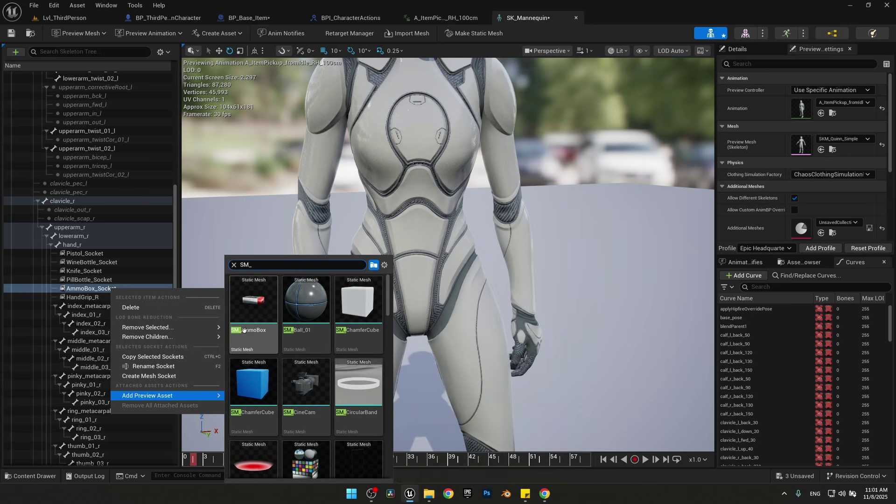
{"action": "left_click", "coordinate": [253, 302]}
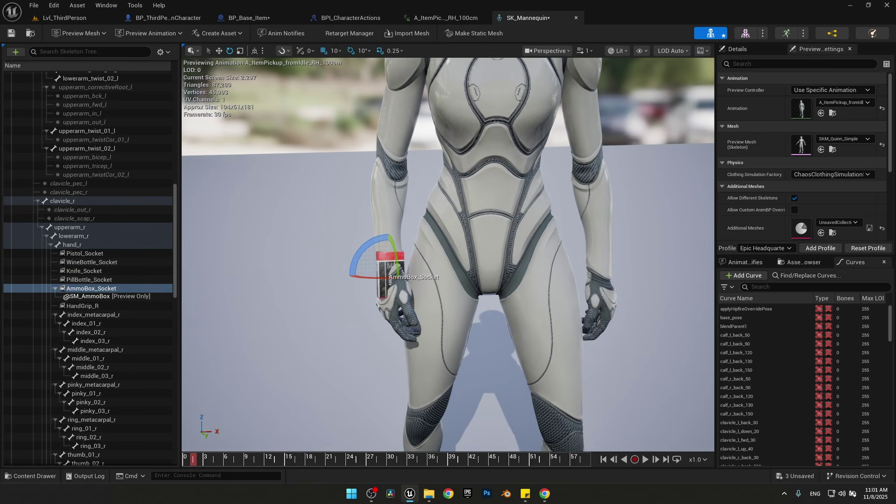
Advance the preview animation to the reaching pose at about frame 18
{"action": "left_click_drag", "start_coordinate": [193, 459], "coordinate": [299, 451]}
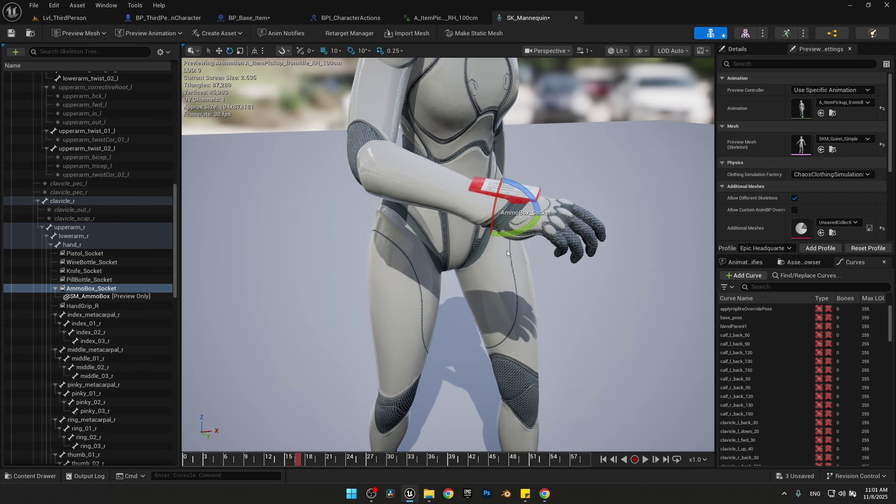
{"action": "right_click_drag", "start_coordinate": [507, 253], "coordinate": [450, 255]}
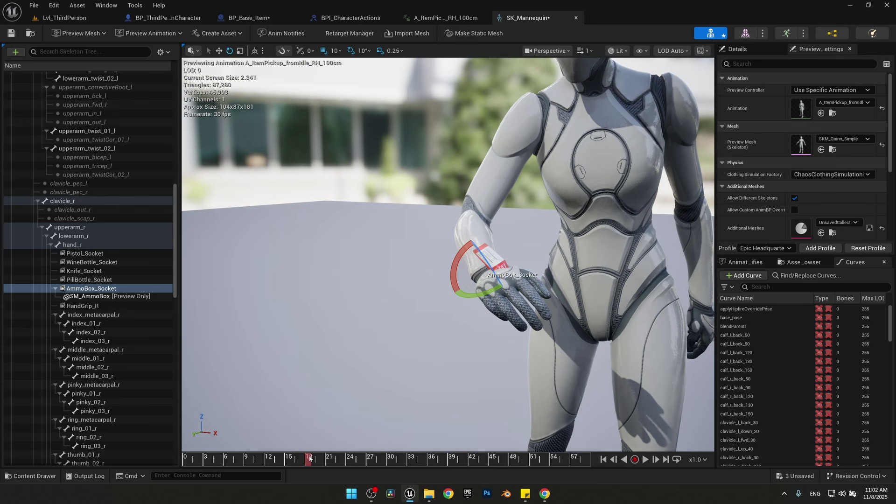
{"action": "left_click_drag", "start_coordinate": [300, 462], "coordinate": [313, 452]}
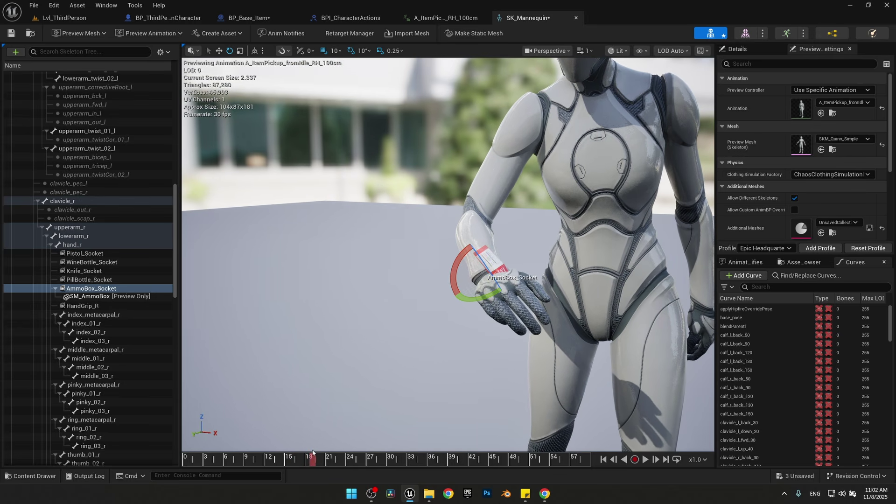
{"action": "right_click_drag", "start_coordinate": [531, 310], "coordinate": [541, 309]}
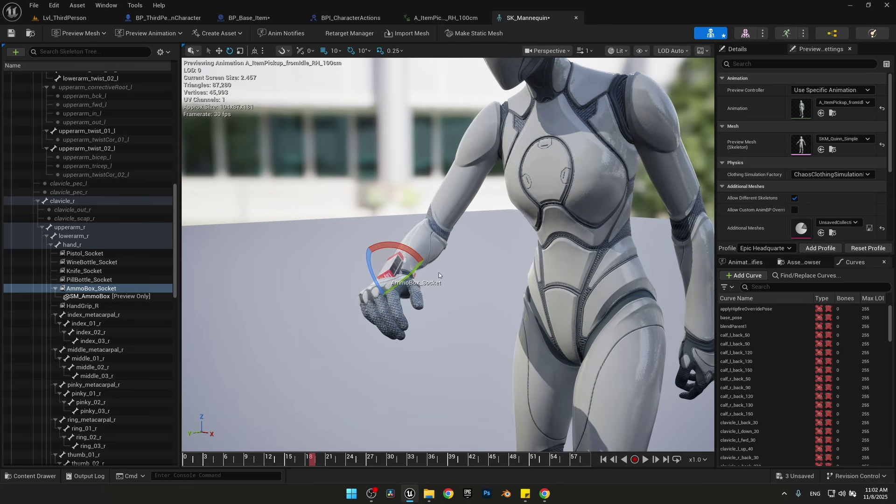
Move and rotate AmmoBox_Socket so the ammo box sits in the right hand's grip
{"action": "right_click_drag", "start_coordinate": [414, 272], "coordinate": [435, 311]}
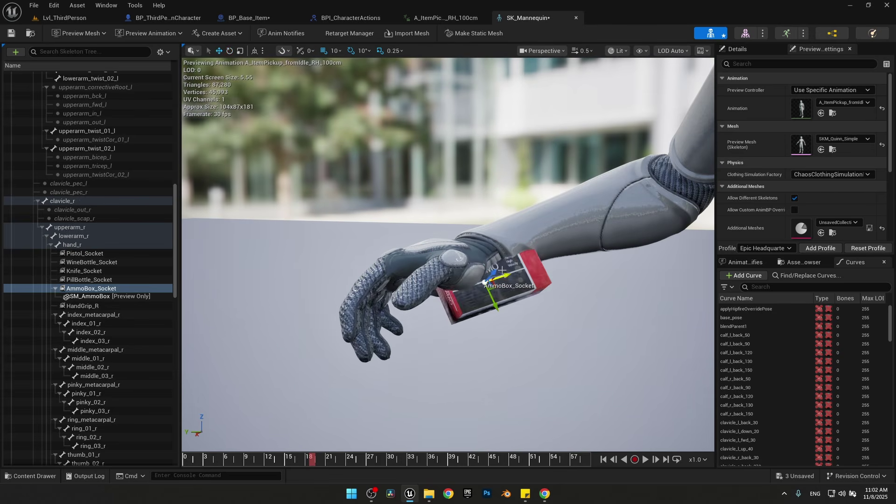
{"action": "left_click_drag", "start_coordinate": [422, 314], "coordinate": [410, 329]}
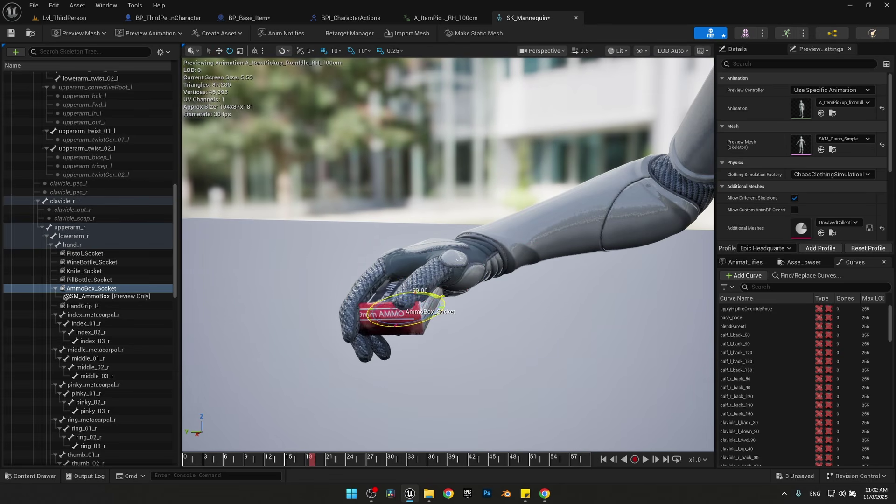
{"action": "right_click_drag", "start_coordinate": [409, 328], "coordinate": [472, 283]}
{"action": "key", "text": "w"}
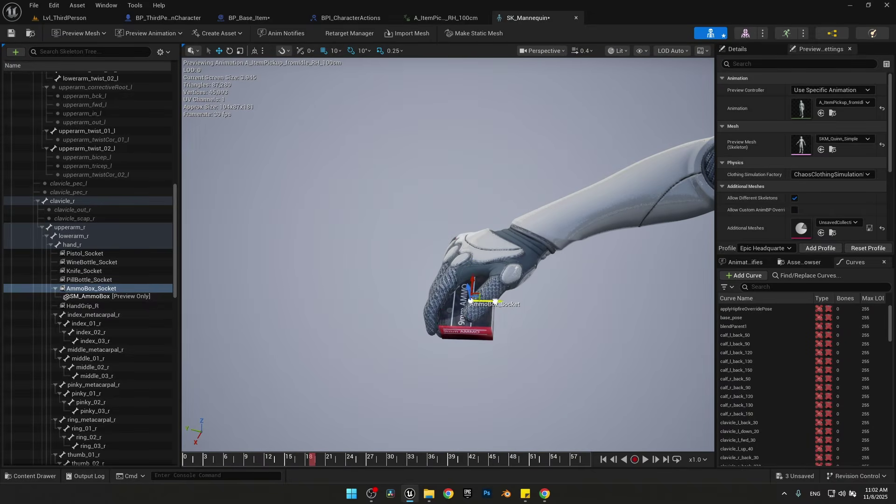
{"action": "mouse_move", "coordinate": [500, 330]}
{"action": "right_mouse_down"}
{"action": "mouse_move", "coordinate": [527, 322]}
{"action": "mouse_move", "coordinate": [476, 303]}
{"action": "mouse_move", "coordinate": [501, 329]}
{"action": "right_mouse_up"}
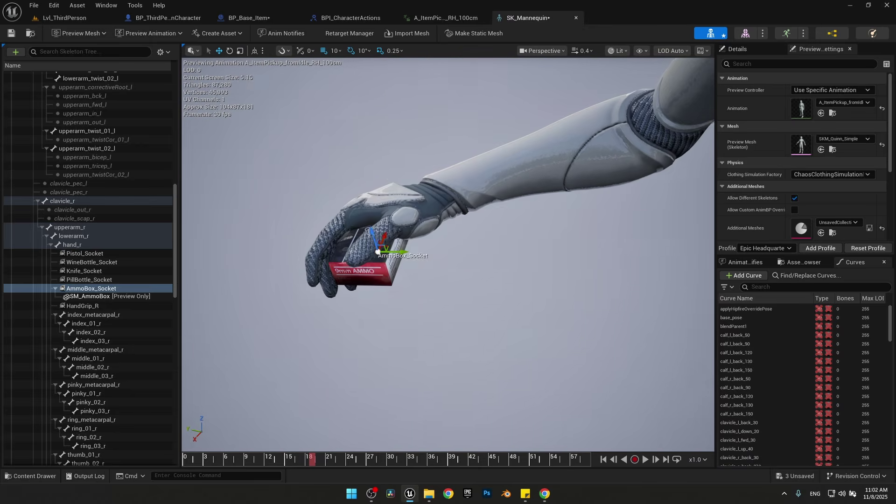
{"action": "left_click", "coordinate": [501, 329]}
Remove the ammo box preview and attach SM_Pill_Bottle as a preview asset to PillBottle_Socket
{"action": "right_click", "coordinate": [82, 298]}
{"action": "left_click", "coordinate": [125, 373]}
{"action": "right_click", "coordinate": [89, 279]}
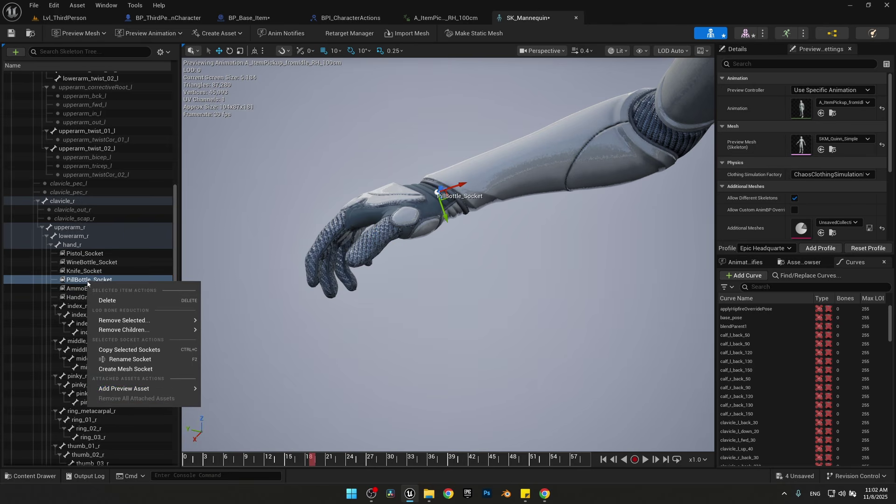
{"action": "mouse_move", "coordinate": [140, 388]}
{"action": "type", "text": "pill"}
{"action": "left_click", "coordinate": [249, 314]}
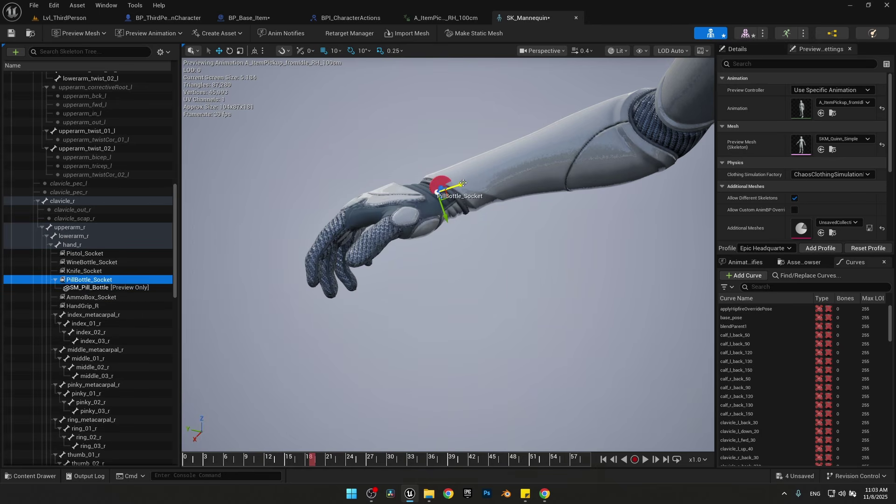
Move and rotate PillBottle_Socket so the pill bottle sits between the right hand's thumb and fingers
{"action": "right_click_drag", "start_coordinate": [377, 312], "coordinate": [417, 302]}
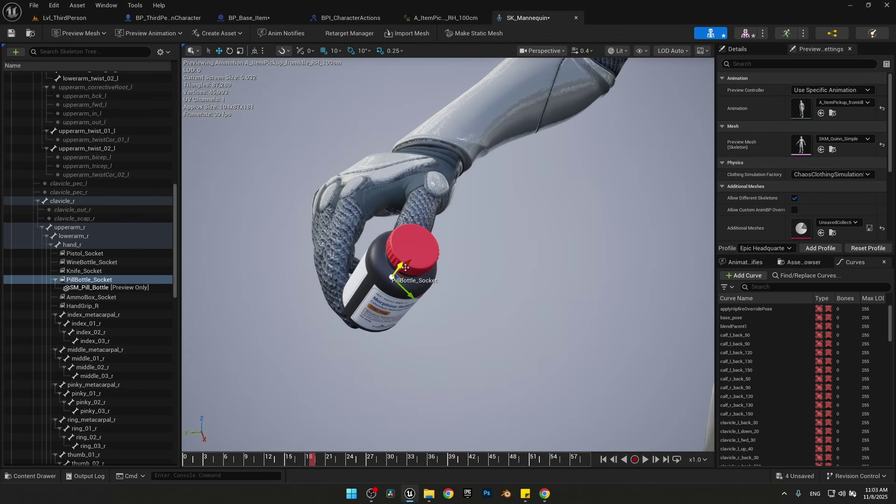
{"action": "left_click_drag", "start_coordinate": [405, 267], "coordinate": [407, 229]}
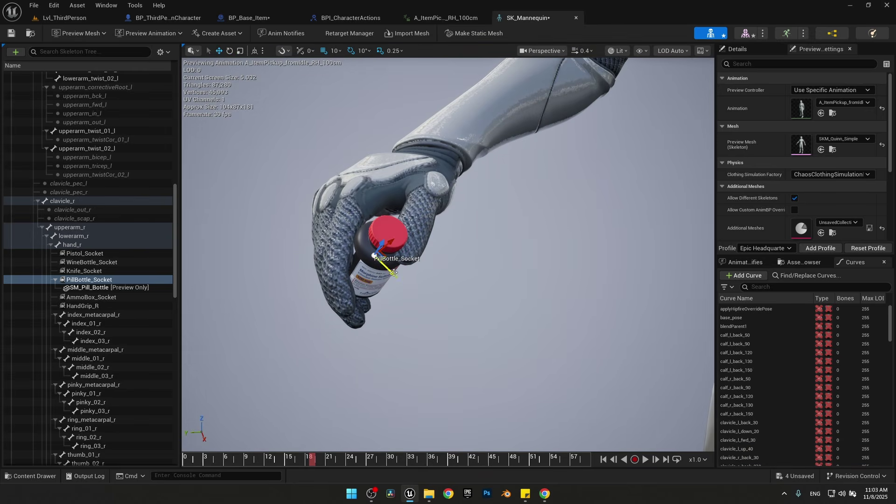
{"action": "right_click_drag", "start_coordinate": [393, 272], "coordinate": [451, 291]}
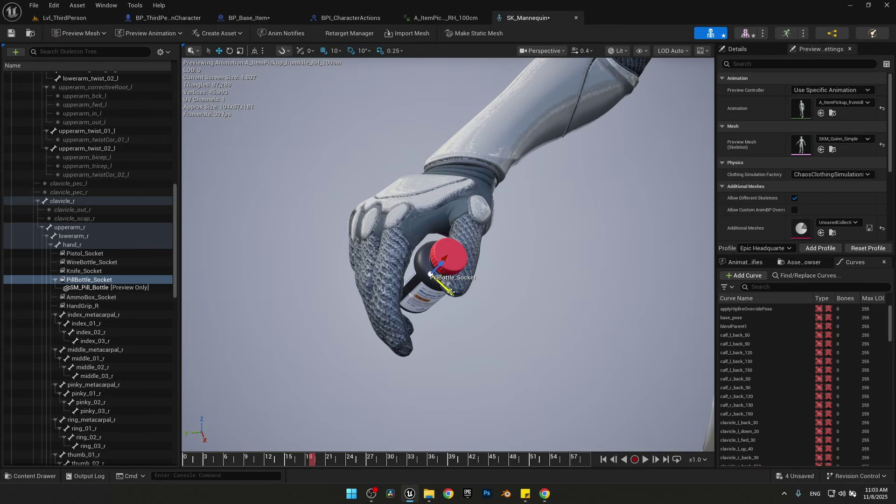
Remove the pill bottle preview and attach SM_Knife as a preview asset to Knife_Socket
{"action": "right_click", "coordinate": [79, 280]}
{"action": "left_click", "coordinate": [126, 394]}
{"action": "right_click", "coordinate": [75, 270]}
{"action": "mouse_move", "coordinate": [148, 381]}
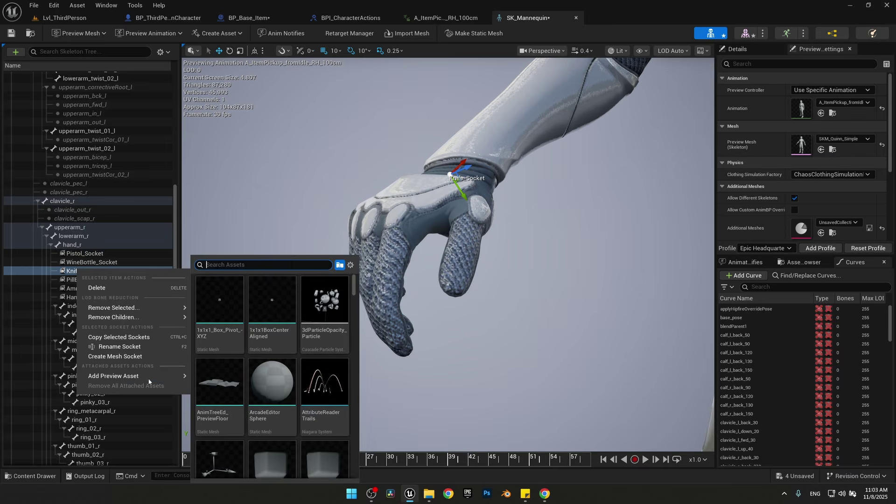
{"action": "type", "text": "knife"}
{"action": "left_click", "coordinate": [220, 304]}
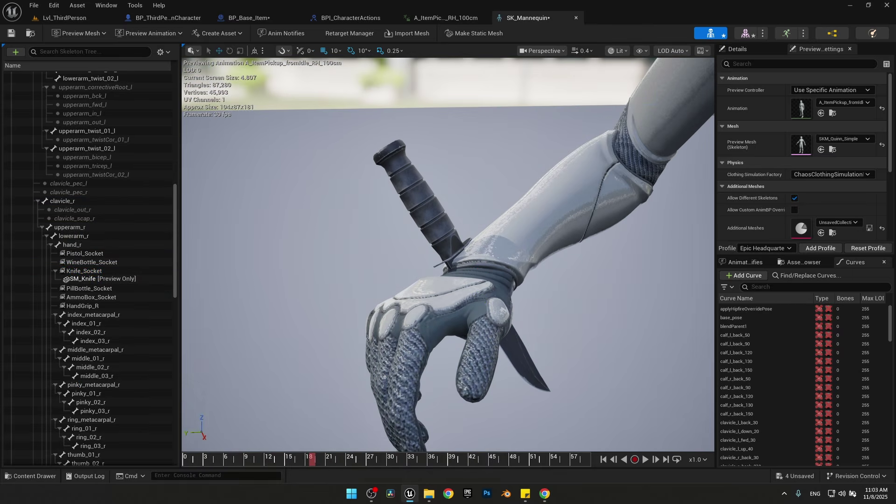
Move and rotate Knife_Socket so the right hand grips the knife by its handle
{"action": "left_click", "coordinate": [84, 271]}
{"action": "right_click_drag", "start_coordinate": [448, 252], "coordinate": [485, 262]}
{"action": "left_click_drag", "start_coordinate": [460, 227], "coordinate": [388, 283]}
{"action": "key", "text": "w"}
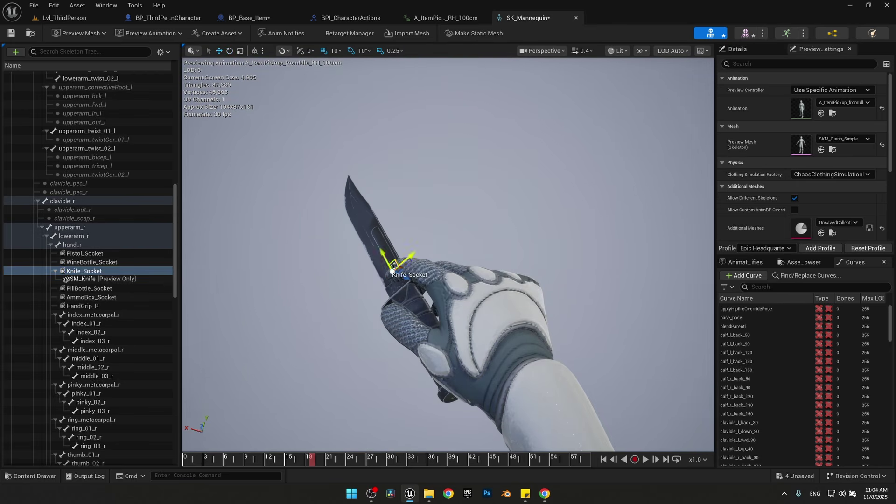
Rotate Knife_Socket by -20° to align the preview knife with the right hand's grip
{"action": "right_click_drag", "start_coordinate": [395, 266], "coordinate": [434, 154]}
{"action": "key", "text": "e"}
{"action": "left_click_drag", "start_coordinate": [426, 179], "coordinate": [416, 219]}
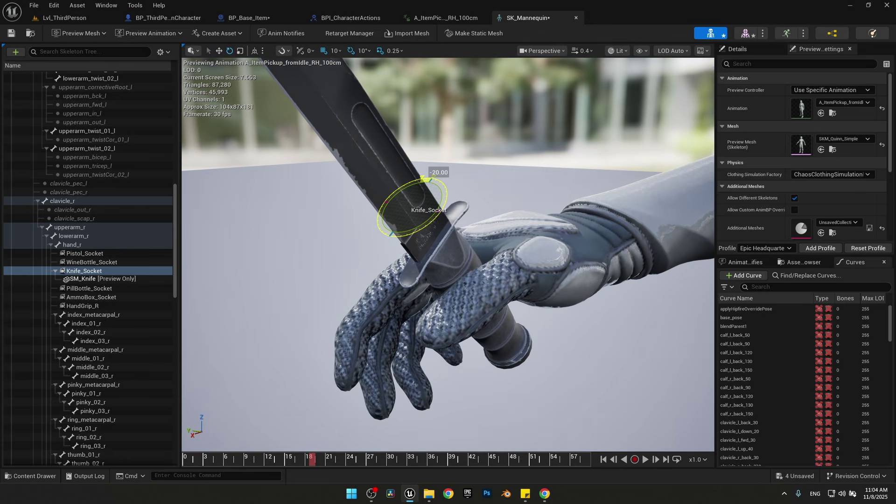
{"action": "left_click", "coordinate": [494, 148]}
{"action": "right_click_drag", "start_coordinate": [495, 147], "coordinate": [433, 259]}
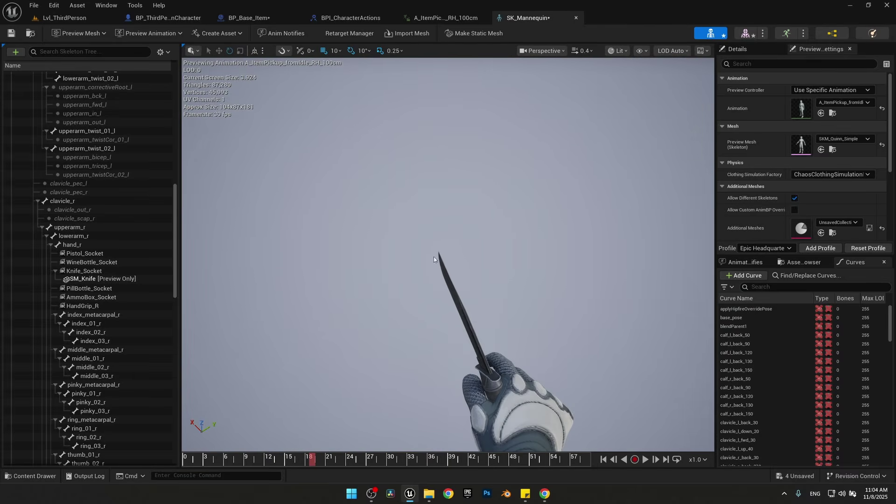
Nudge Knife_Socket slightly along one axis so the knife handle sits deeper in the right palm
{"action": "left_click", "coordinate": [88, 271]}
{"action": "key", "text": "w"}
{"action": "left_click_drag", "start_coordinate": [472, 337], "coordinate": [475, 346]}
{"action": "left_click", "coordinate": [411, 322]}
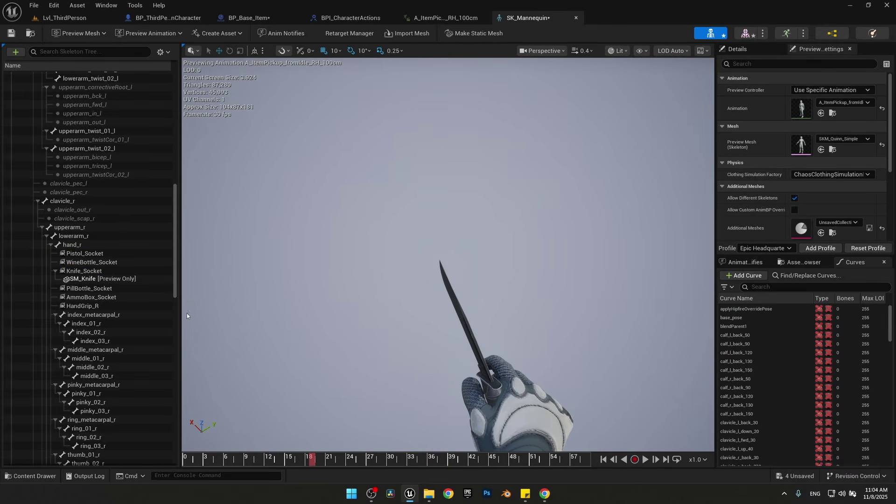
Attach the SM_WineBottle static mesh as a preview asset to WineBottle_Socket
{"action": "right_click", "coordinate": [91, 263]}
{"action": "mouse_move", "coordinate": [121, 368]}
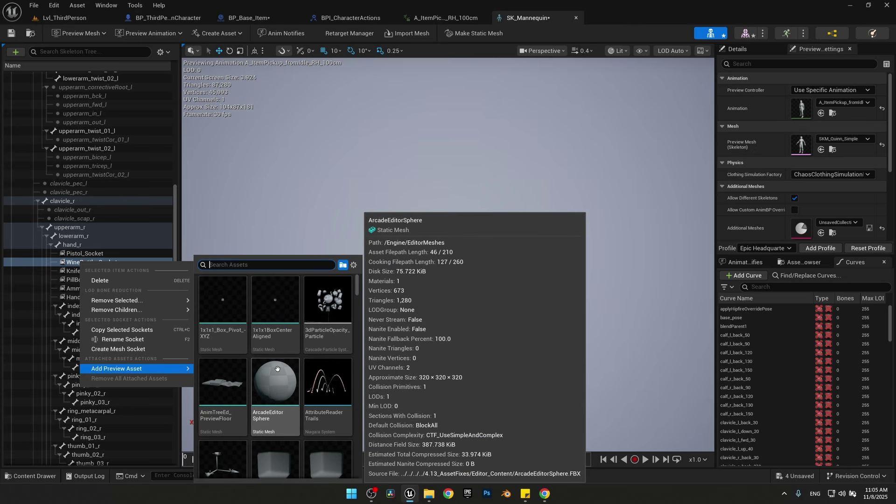
{"action": "type", "text": "SM_Wine"}
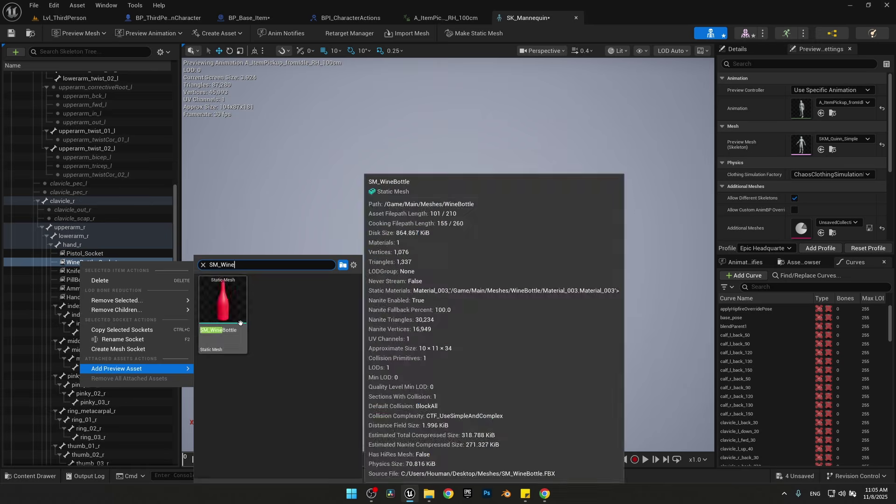
{"action": "left_click", "coordinate": [223, 303]}
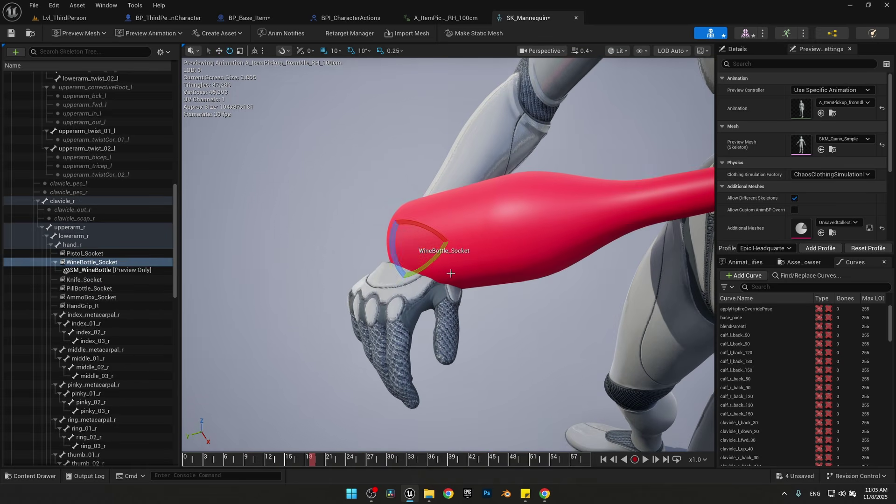
Roughly place WineBottle_Socket beneath the right hand and rotate it so the bottle neck tilts up towards the fingers
{"action": "left_click_drag", "start_coordinate": [451, 273], "coordinate": [473, 376]}
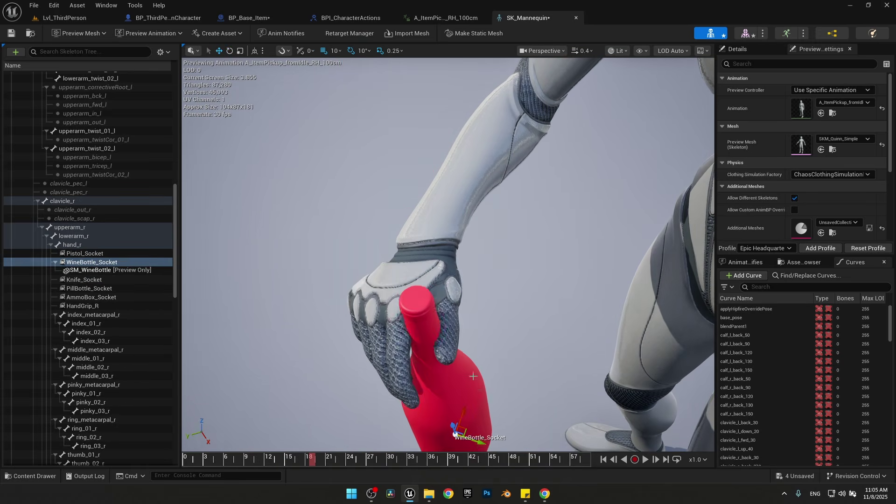
{"action": "right_click_drag", "start_coordinate": [473, 376], "coordinate": [473, 401]}
{"action": "key", "text": "e"}
{"action": "left_click_drag", "start_coordinate": [470, 405], "coordinate": [343, 188]}
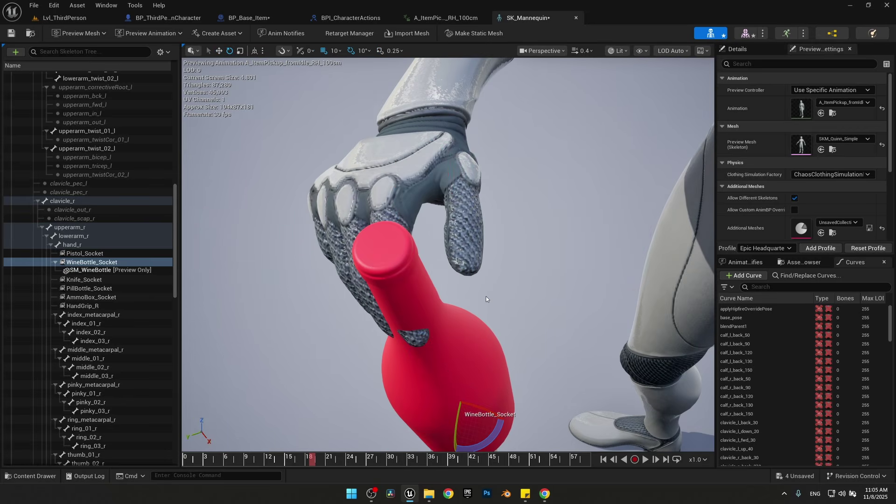
Move WineBottle_Socket so the bottle's neck lies inside the right hand's grip, adjusting it from several angles
{"action": "right_click_drag", "start_coordinate": [487, 299], "coordinate": [485, 322]}
{"action": "left_click", "coordinate": [92, 262]}
{"action": "key", "text": "w"}
{"action": "left_click_drag", "start_coordinate": [450, 391], "coordinate": [467, 357]}
{"action": "right_click_drag", "start_coordinate": [467, 357], "coordinate": [476, 327]}
{"action": "right_click_drag", "start_coordinate": [466, 280], "coordinate": [467, 317]}
{"action": "left_click_drag", "start_coordinate": [480, 343], "coordinate": [494, 344]}
{"action": "left_click", "coordinate": [535, 274]}
{"action": "right_click_drag", "start_coordinate": [536, 274], "coordinate": [523, 298]}
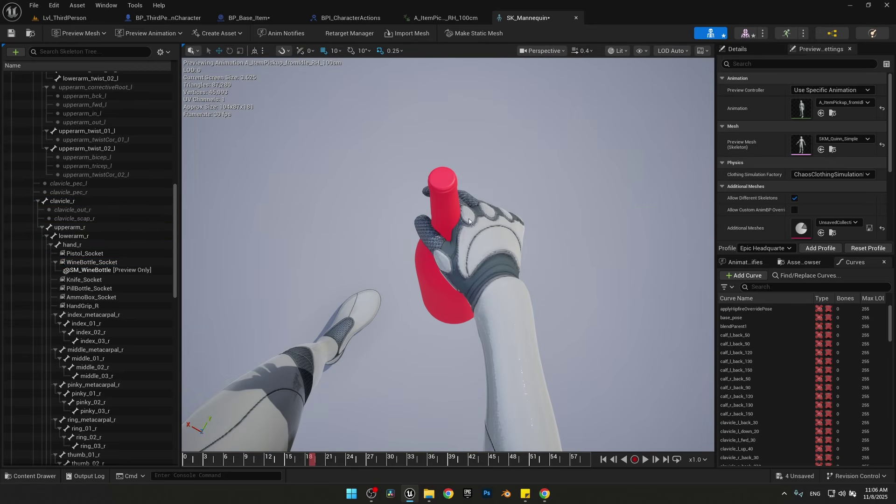
Fine-tune WineBottle_Socket's position with small shifts so the bottle neck rests between the thumb and fingers
{"action": "left_click", "coordinate": [116, 261]}
{"action": "left_click", "coordinate": [456, 319]}
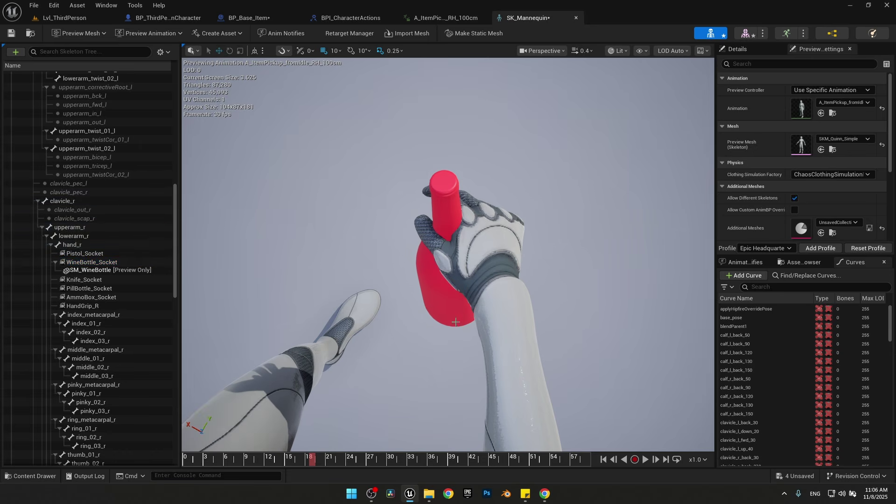
{"action": "left_click", "coordinate": [116, 262]}
{"action": "left_click_drag", "start_coordinate": [461, 321], "coordinate": [456, 305]}
{"action": "left_click_drag", "start_coordinate": [424, 288], "coordinate": [419, 288]}
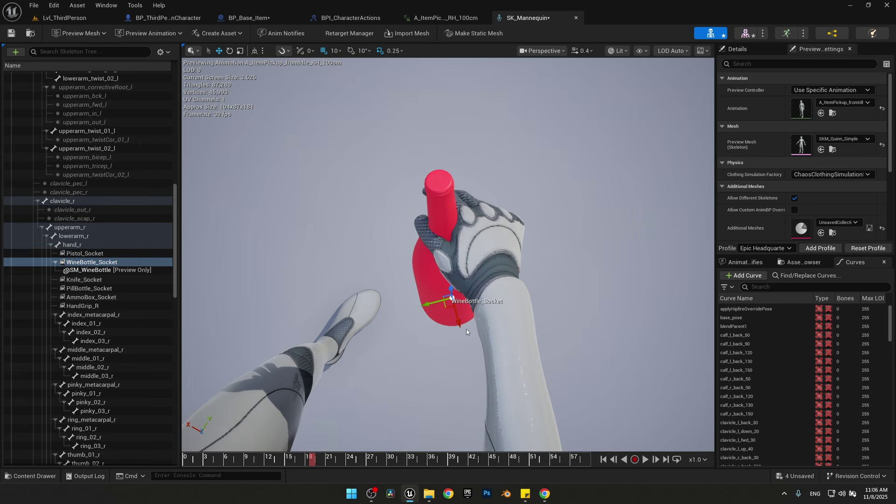
{"action": "left_click", "coordinate": [394, 270]}
{"action": "right_click_drag", "start_coordinate": [394, 271], "coordinate": [394, 252]}
Remove the preview bottle from WineBottle_Socket and attach SM_Pistol as a preview asset to Pistol_Socket
{"action": "right_click", "coordinate": [99, 263]}
{"action": "left_click", "coordinate": [140, 384]}
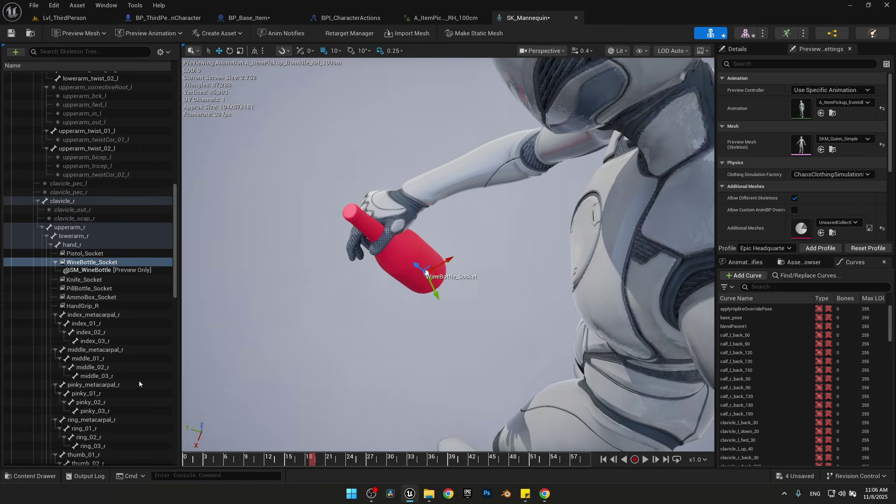
{"action": "left_click", "coordinate": [98, 254]}
{"action": "right_click", "coordinate": [84, 253]}
{"action": "mouse_move", "coordinate": [140, 360]}
{"action": "type", "text": "SM_Pistol"}
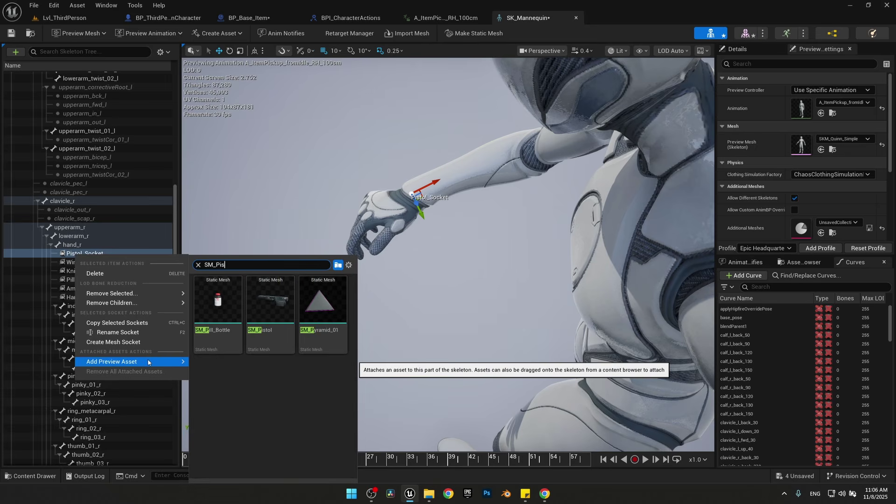
{"action": "left_click", "coordinate": [210, 308]}
Move and rotate Pistol_Socket so the preview pistol's handle fits the right hand's grip
{"action": "right_click_drag", "start_coordinate": [327, 280], "coordinate": [434, 257]}
{"action": "left_click_drag", "start_coordinate": [441, 261], "coordinate": [391, 248]}
{"action": "key", "text": "e"}
{"action": "right_click_drag", "start_coordinate": [406, 253], "coordinate": [444, 321]}
{"action": "left_click_drag", "start_coordinate": [443, 321], "coordinate": [457, 315]}
{"action": "right_click_drag", "start_coordinate": [458, 315], "coordinate": [432, 297]}
{"action": "left_click_drag", "start_coordinate": [432, 296], "coordinate": [448, 279]}
{"action": "left_click", "coordinate": [460, 346]}
{"action": "right_click_drag", "start_coordinate": [460, 345], "coordinate": [397, 322]}
Remove the preview pistol attached to Pistol_Socket and bring the whole mannequin into view
{"action": "right_click", "coordinate": [91, 254]}
{"action": "left_click", "coordinate": [138, 373]}
{"action": "right_click_drag", "start_coordinate": [532, 261], "coordinate": [571, 254]}
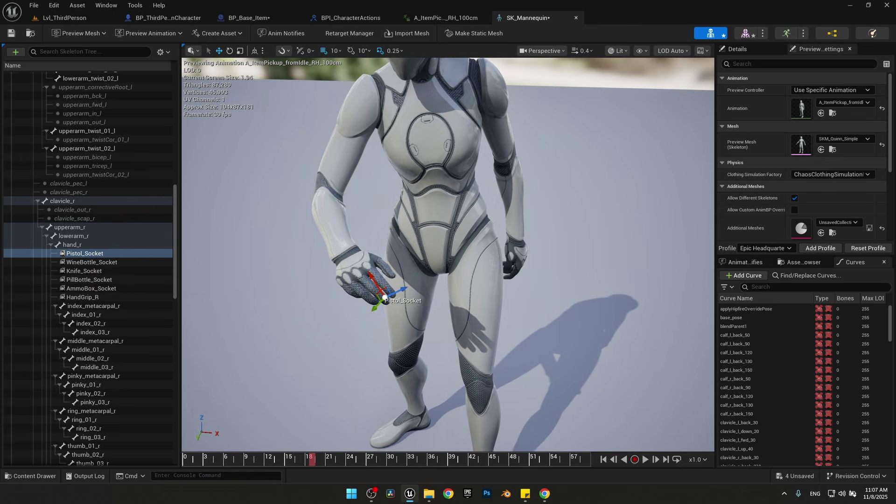
{"action": "left_click", "coordinate": [532, 261]}
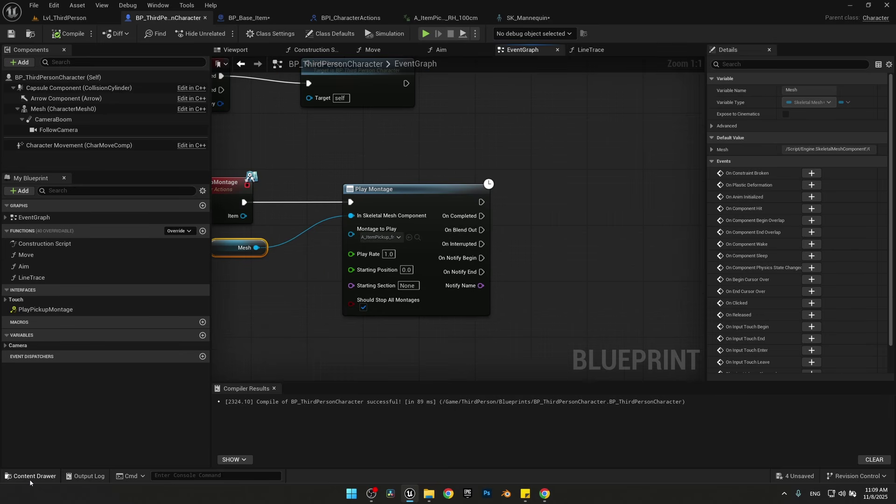
Open the BPI_Interaction interface from the Interfaces folder and add a function named HandlePickup
{"action": "left_click", "coordinate": [30, 479]}
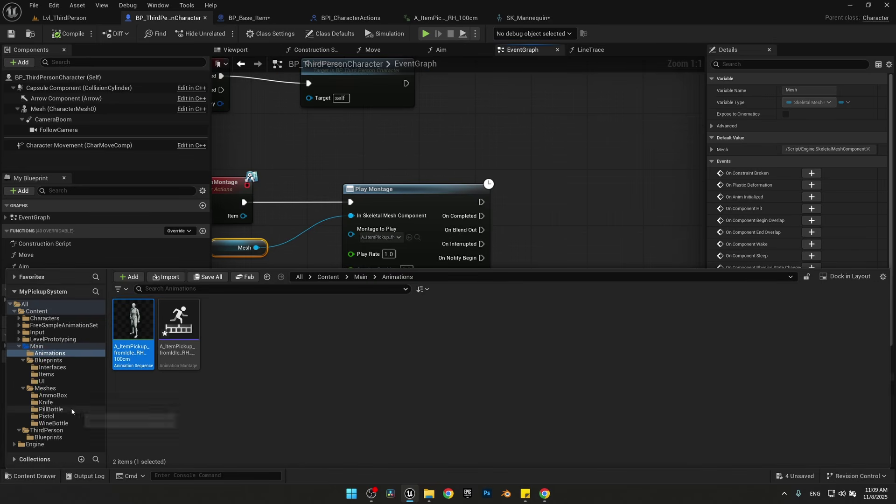
{"action": "left_click", "coordinate": [52, 368]}
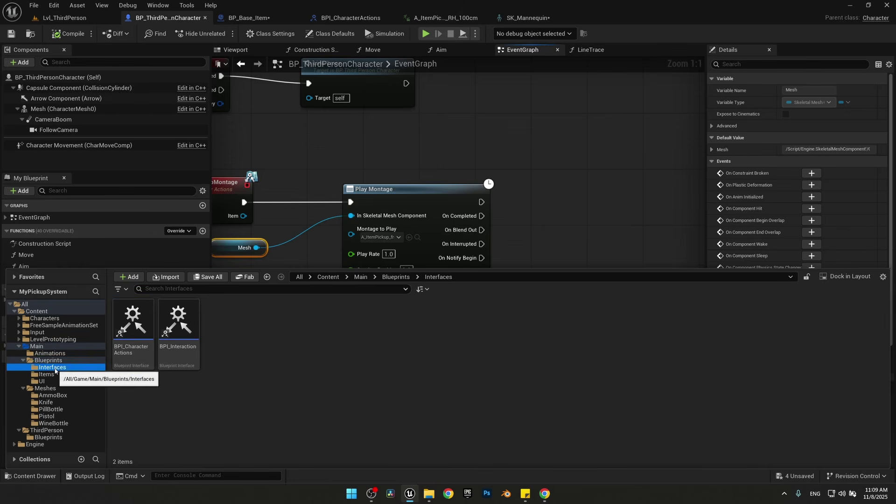
{"action": "double_click", "coordinate": [188, 346]}
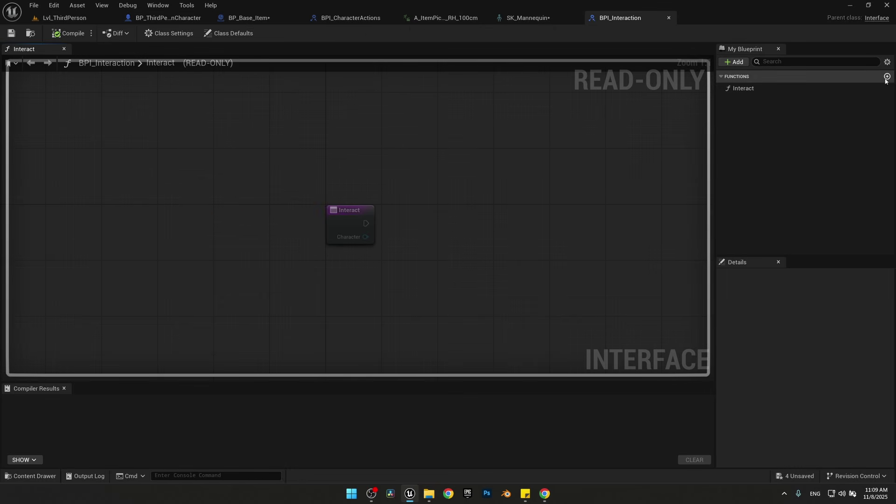
{"action": "left_click", "coordinate": [887, 76]}
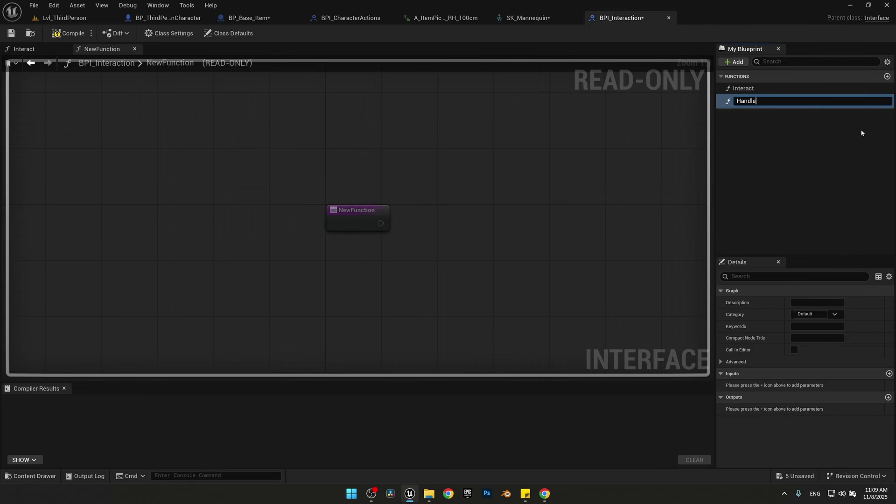
{"action": "key", "text": "Return"}
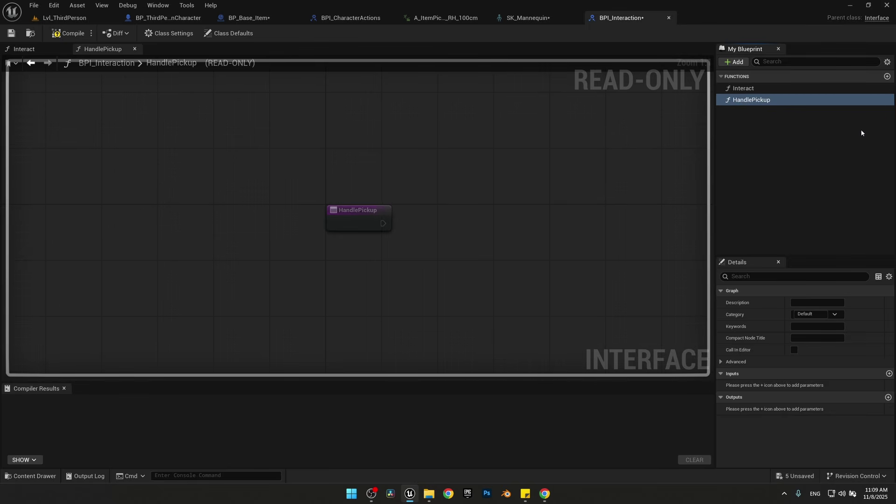
Check the Play Montage node in BP_ThirdPersonCharacter, and open the A_ItemPickup_fromIdle_RH_100cm_Montage asset from the Animations folder
{"action": "left_click", "coordinate": [155, 19]}
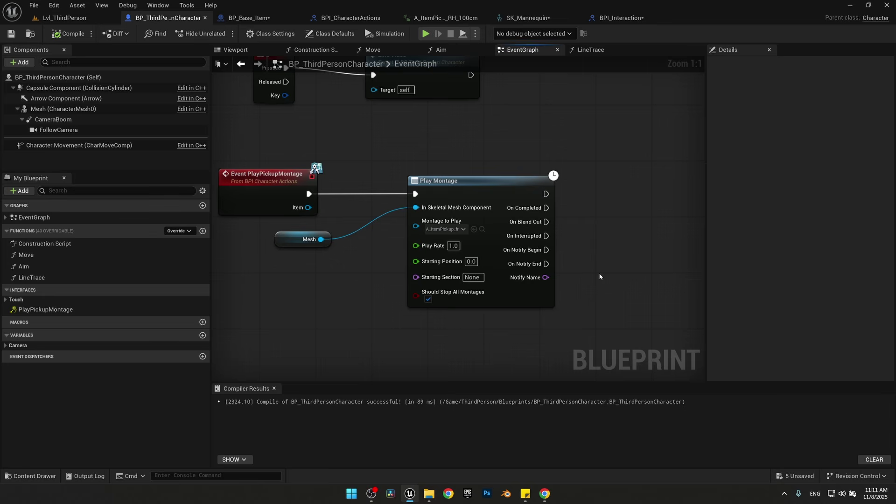
{"action": "right_click_drag", "start_coordinate": [598, 220], "coordinate": [590, 221]}
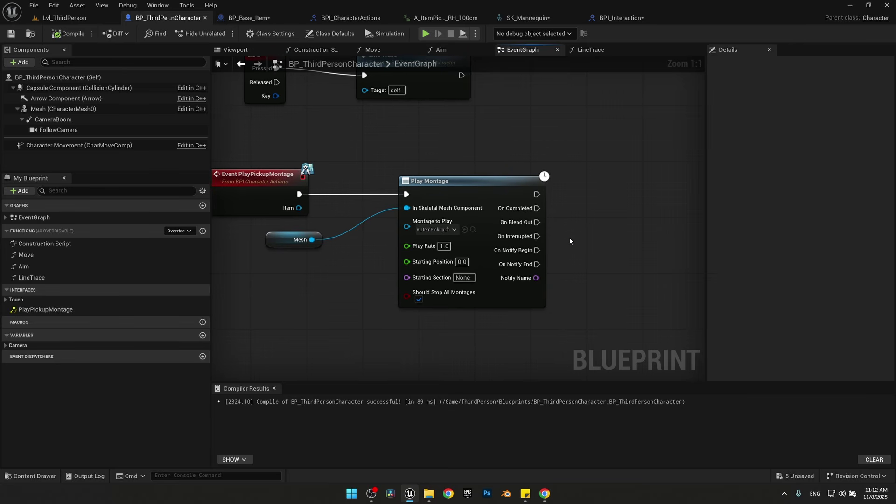
{"action": "right_click_drag", "start_coordinate": [570, 240], "coordinate": [510, 224]}
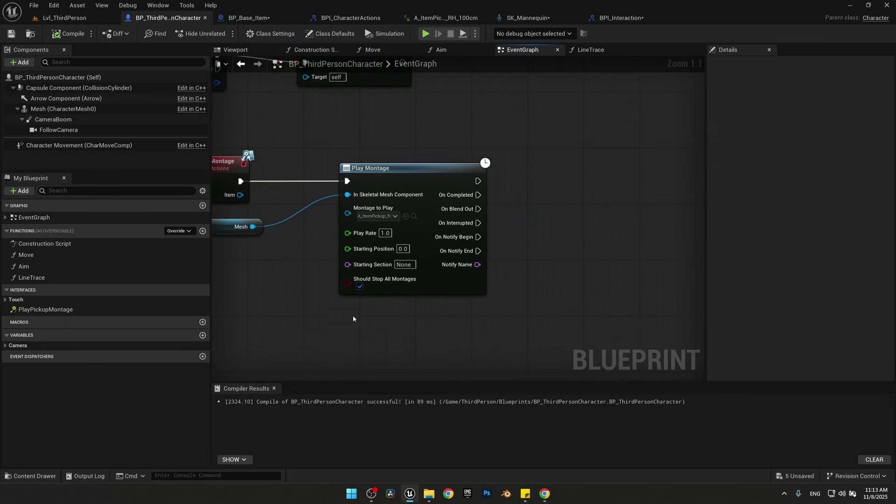
{"action": "left_click", "coordinate": [19, 475]}
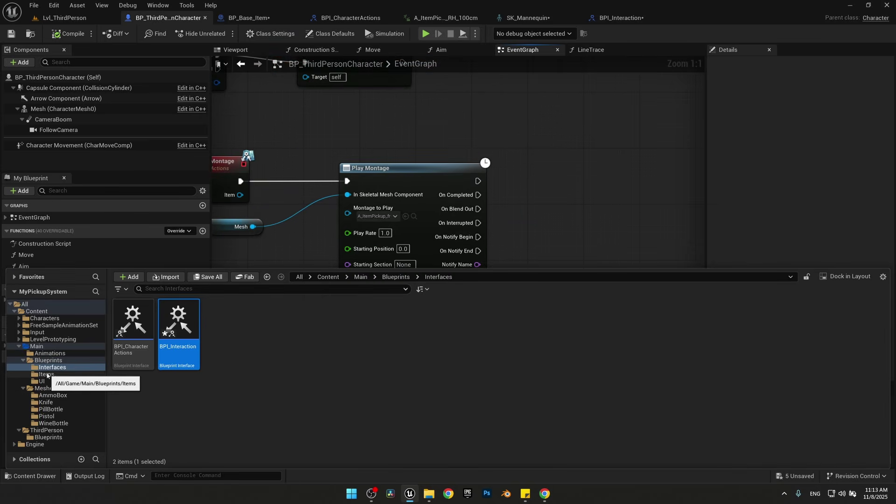
{"action": "left_click", "coordinate": [50, 353]}
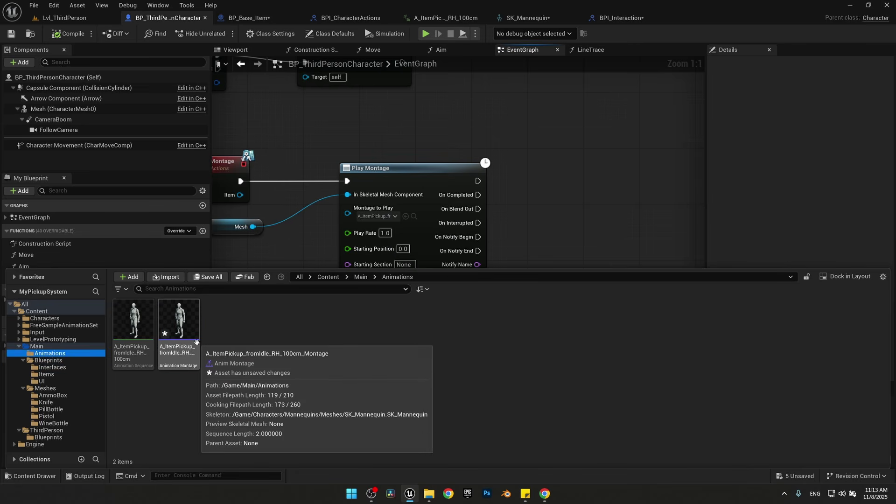
{"action": "double_click", "coordinate": [190, 327]}
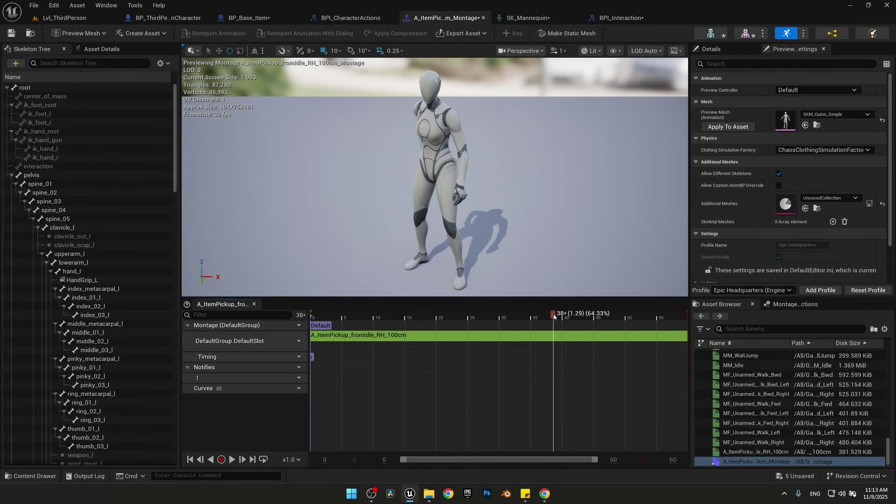
Add a Montage Notify to notify track 1 at about frame 19, where the hand reaches for the item
{"action": "left_click_drag", "start_coordinate": [408, 346], "coordinate": [381, 343]}
{"action": "scroll", "coordinate": [406, 170], "scroll_direction": "up", "scroll_amount": 5}
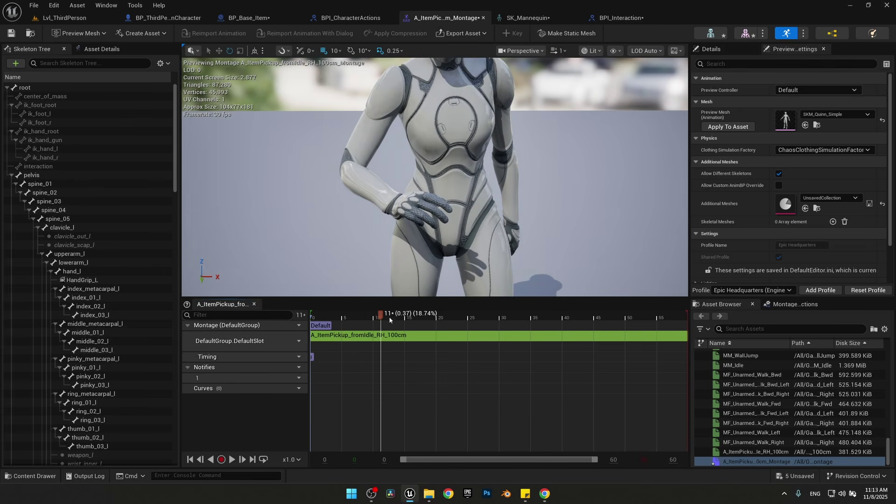
{"action": "left_click_drag", "start_coordinate": [390, 320], "coordinate": [435, 317]}
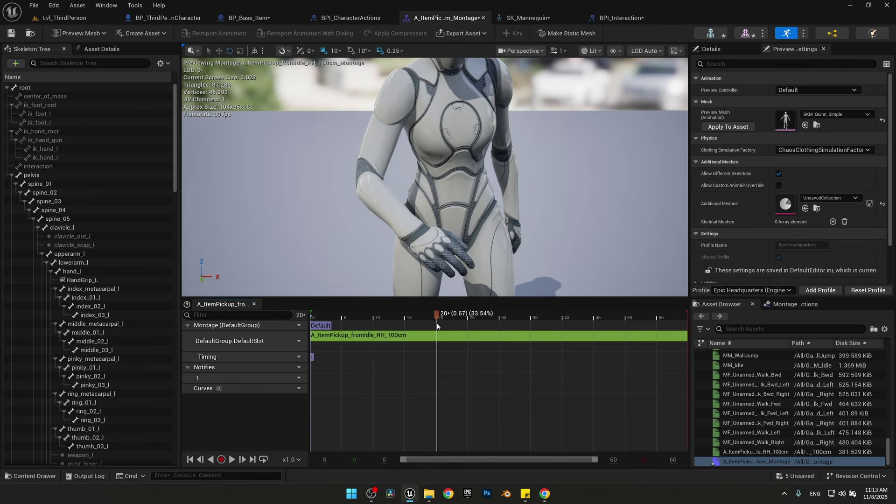
{"action": "right_click", "coordinate": [435, 381]}
{"action": "mouse_move", "coordinate": [469, 393]}
{"action": "left_click", "coordinate": [549, 386]}
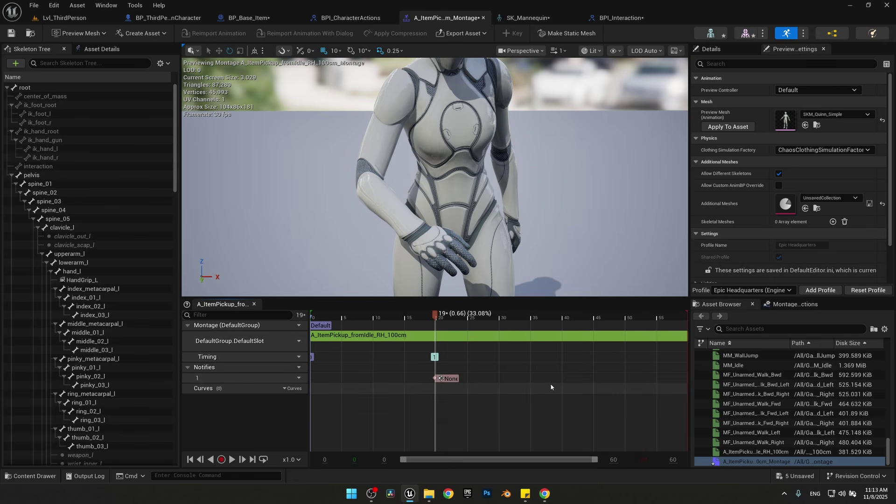
Set the new notify's name to AttachToHand
{"action": "left_click", "coordinate": [448, 379]}
{"action": "left_click", "coordinate": [714, 50]}
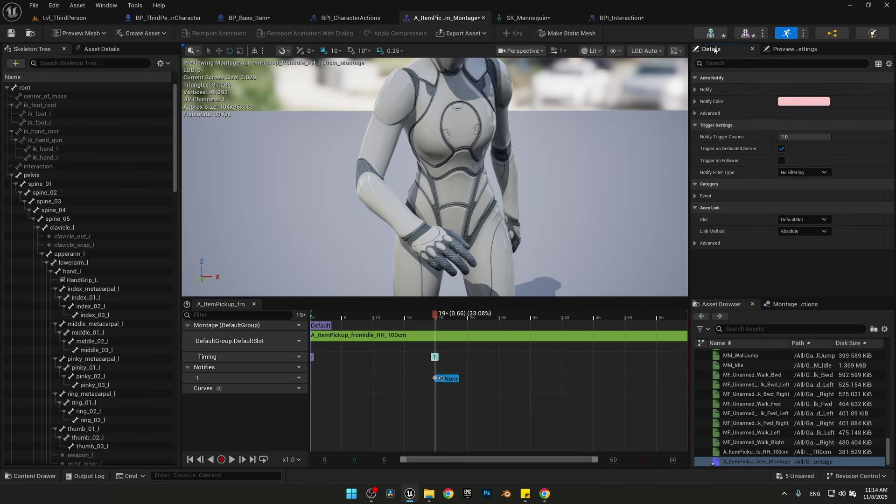
{"action": "left_click", "coordinate": [715, 93]}
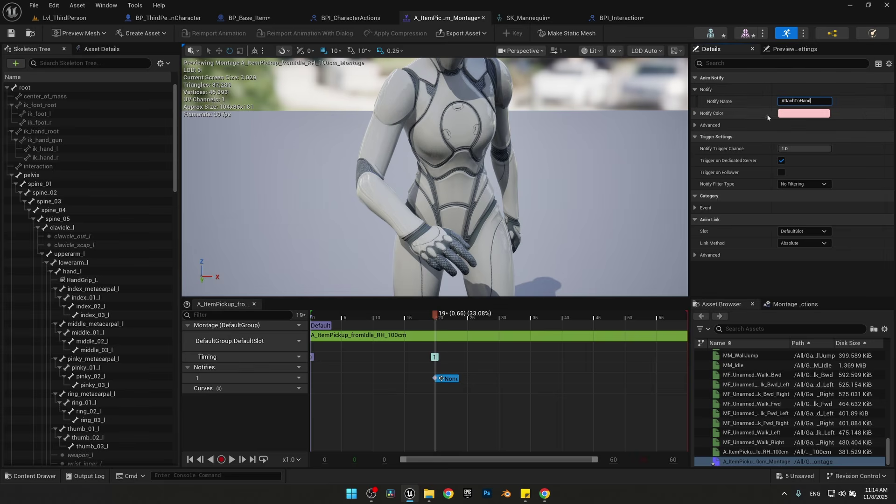
{"action": "key", "text": "Return"}
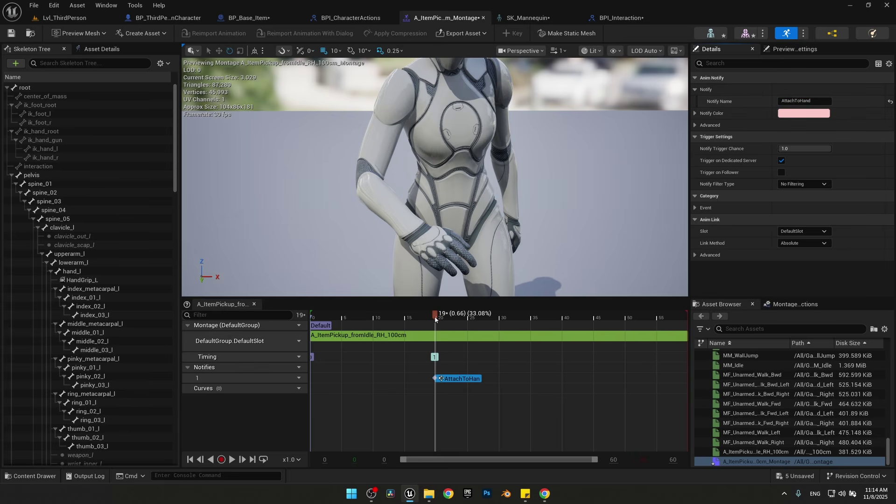
Add a second Montage Notify to notify track 1 at about frame 43, where the character has straightened up again
{"action": "left_click_drag", "start_coordinate": [435, 316], "coordinate": [543, 320]}
{"action": "right_click_drag", "start_coordinate": [509, 219], "coordinate": [657, 229]}
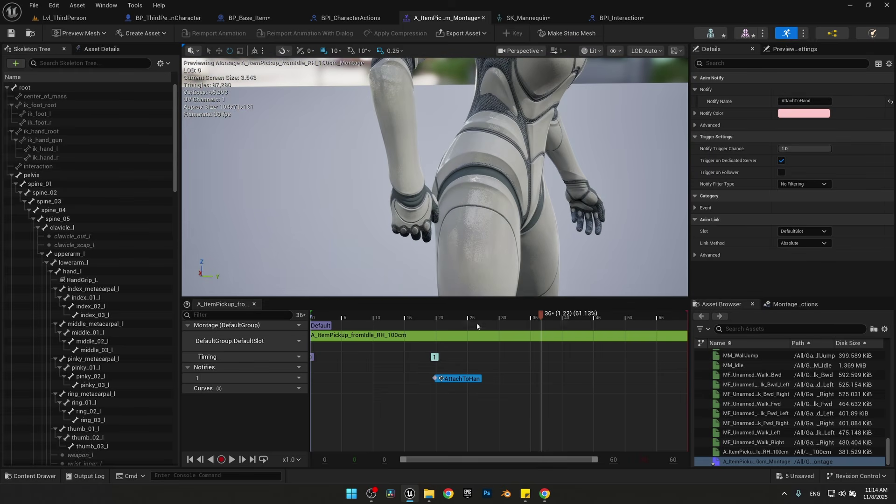
{"action": "left_click_drag", "start_coordinate": [544, 316], "coordinate": [585, 322]}
{"action": "right_click", "coordinate": [586, 377]}
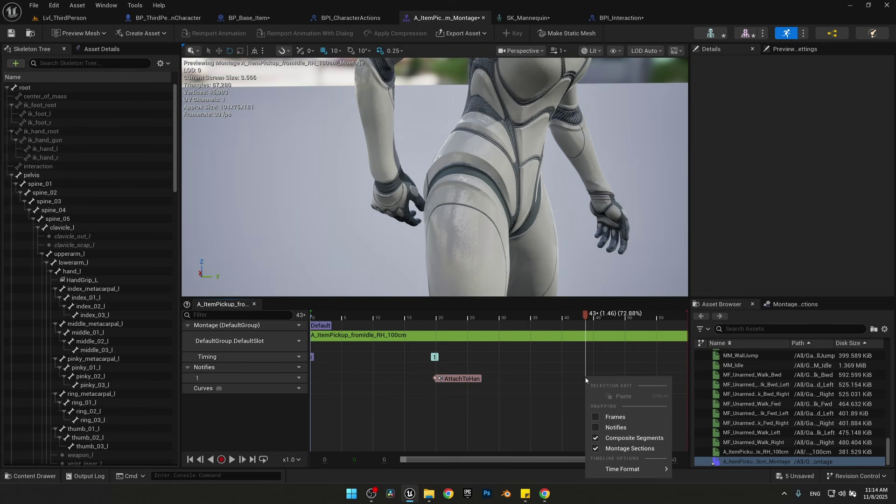
{"action": "left_click", "coordinate": [587, 373]}
{"action": "right_click", "coordinate": [587, 374]}
{"action": "mouse_move", "coordinate": [662, 386]}
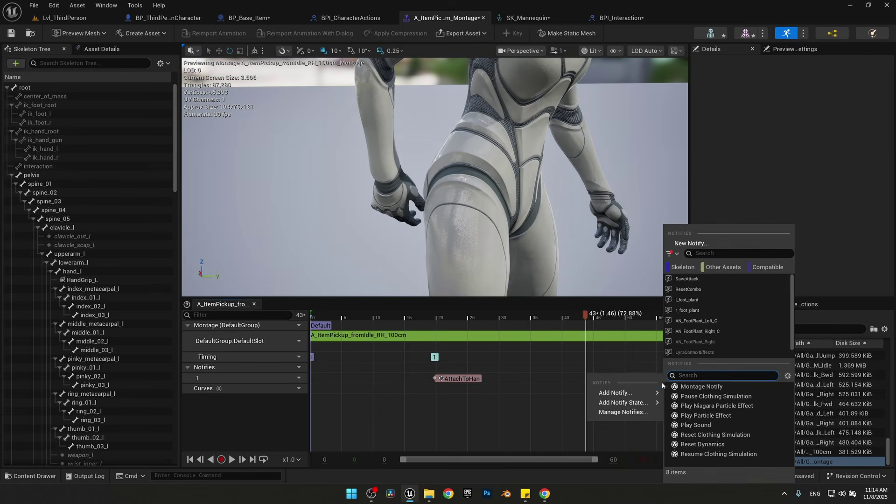
{"action": "left_click", "coordinate": [690, 386]}
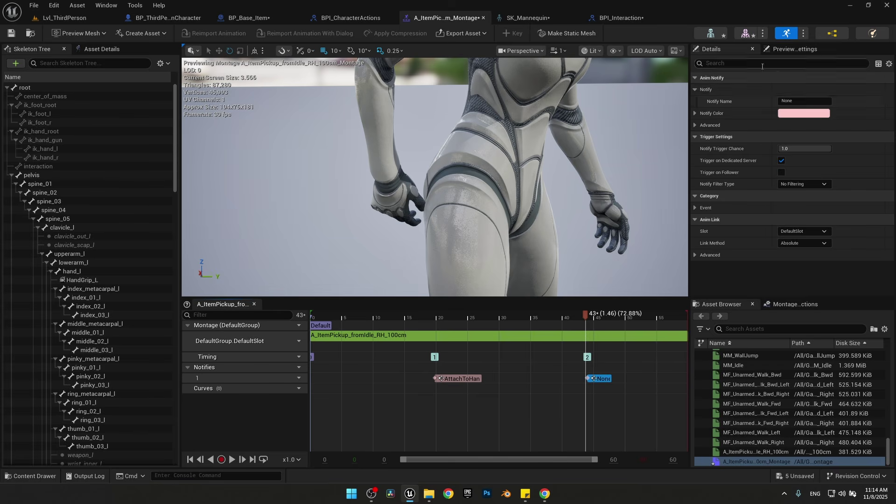
Name the second notify DetachFromHand and align it with the playhead at about frame 43
{"action": "left_click", "coordinate": [798, 102]}
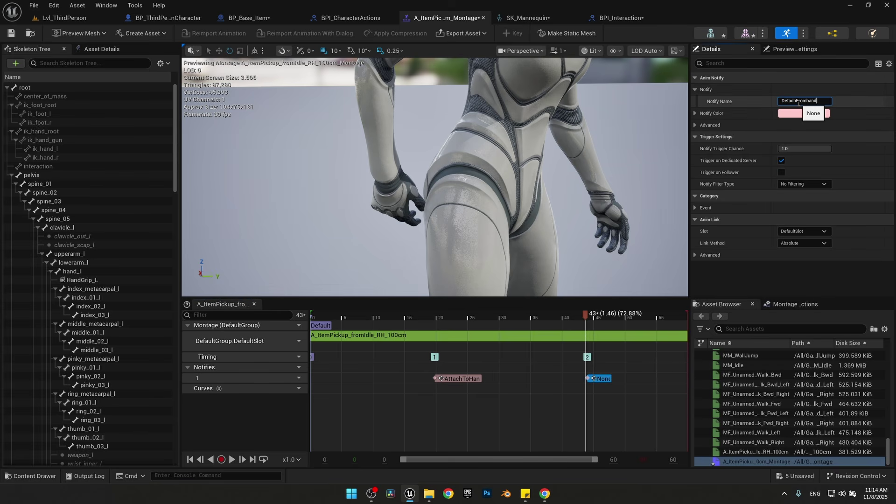
{"action": "type", "text": "DetachFromHand"}
{"action": "key", "text": "Return"}
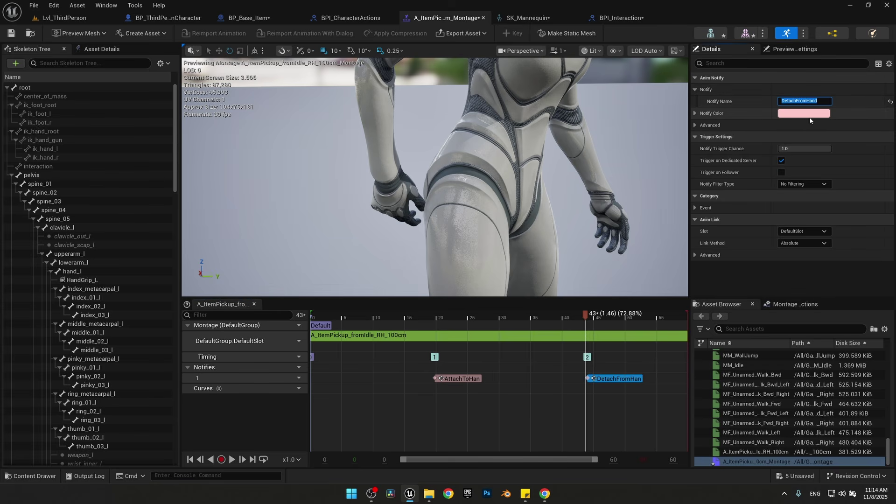
{"action": "left_click_drag", "start_coordinate": [606, 379], "coordinate": [603, 379]}
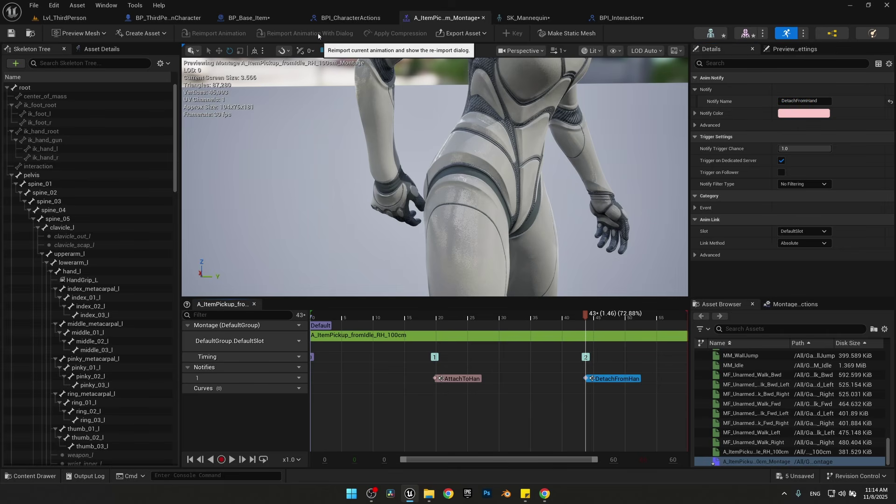
In BP_ThirdPersonCharacter, add a Switch on Name node driven by the Play Montage node's Notify Name output
{"action": "left_click", "coordinate": [197, 19]}
{"action": "right_click_drag", "start_coordinate": [496, 264], "coordinate": [445, 264]}
{"action": "left_click_drag", "start_coordinate": [425, 265], "coordinate": [500, 241]}
{"action": "type", "text": "swi"}
{"action": "key", "text": "Return"}
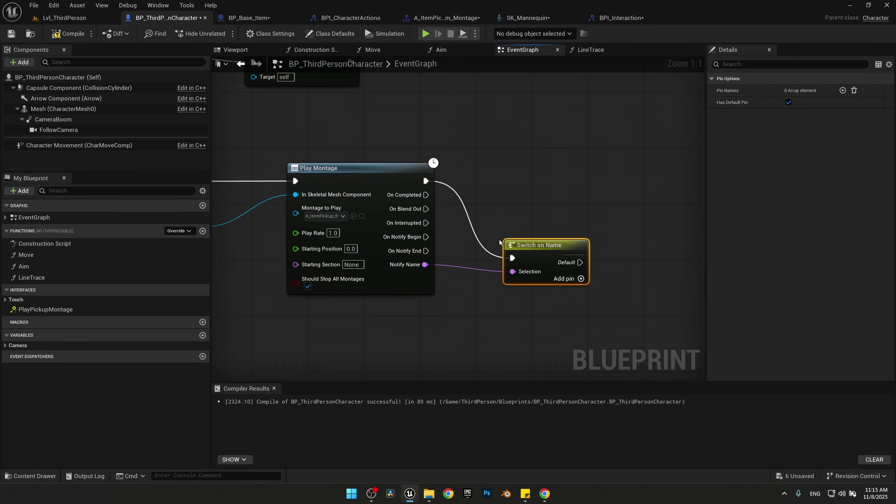
Rewire the Switch on Name node so that it is executed from Play Montage's On Notify Begin output
{"action": "left_click", "coordinate": [475, 236], "text": "alt"}
{"action": "left_click_drag", "start_coordinate": [520, 243], "coordinate": [512, 236]}
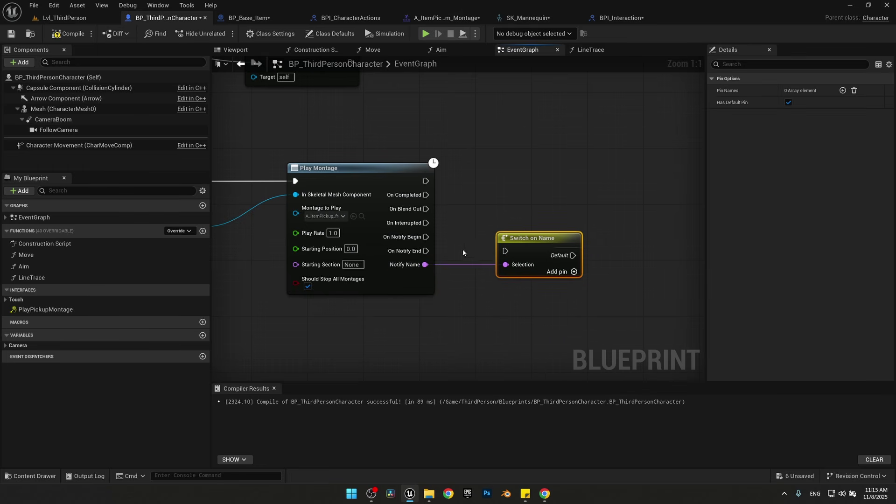
{"action": "left_click_drag", "start_coordinate": [426, 237], "coordinate": [505, 251]}
{"action": "right_click_drag", "start_coordinate": [505, 251], "coordinate": [442, 250]}
Remove the default pin from Switch on Name and add two pins named AttachToHand and DetachFromHand
{"action": "left_click", "coordinate": [789, 103]}
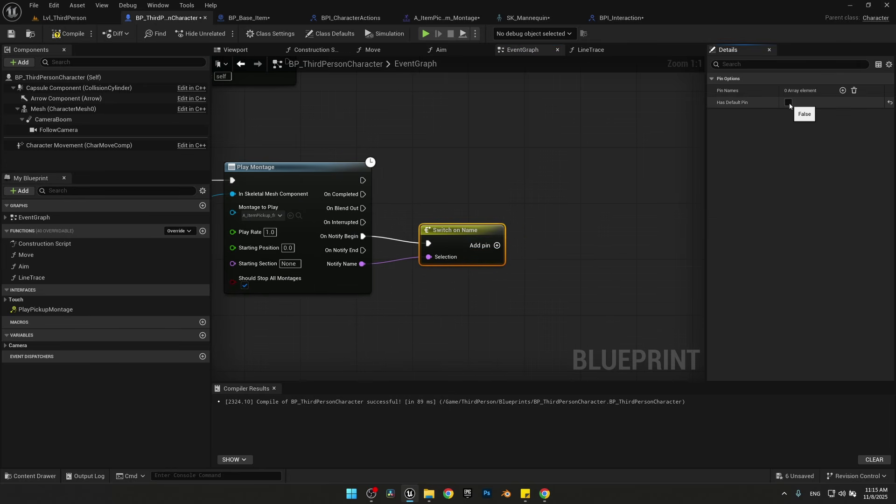
{"action": "left_click", "coordinate": [842, 90]}
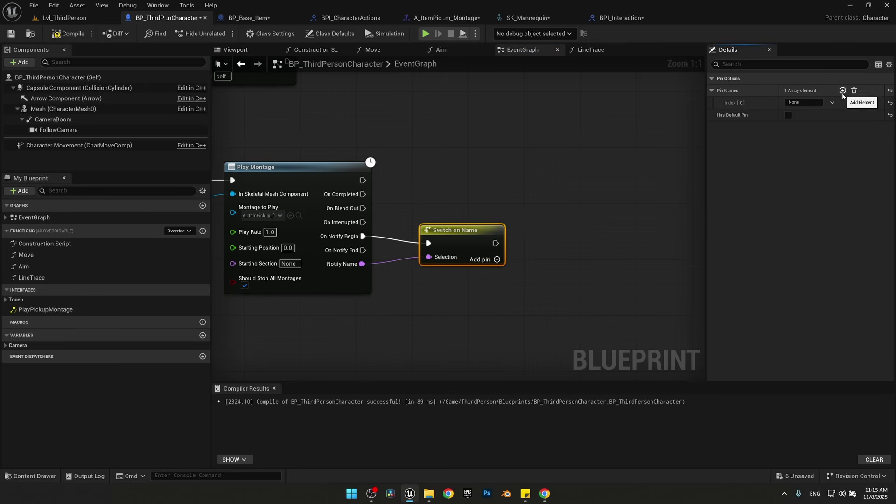
{"action": "left_click", "coordinate": [843, 90]}
{"action": "left_click", "coordinate": [800, 103]}
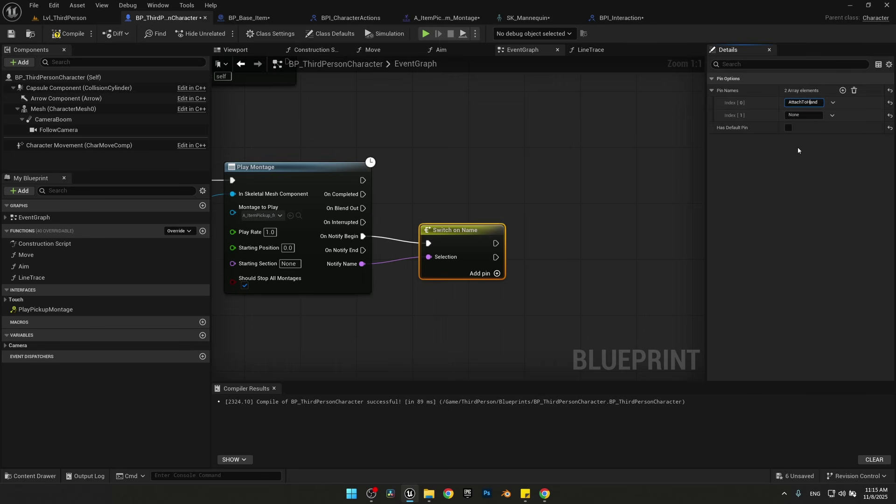
{"action": "key", "text": "Tab"}
{"action": "type", "text": "De"}
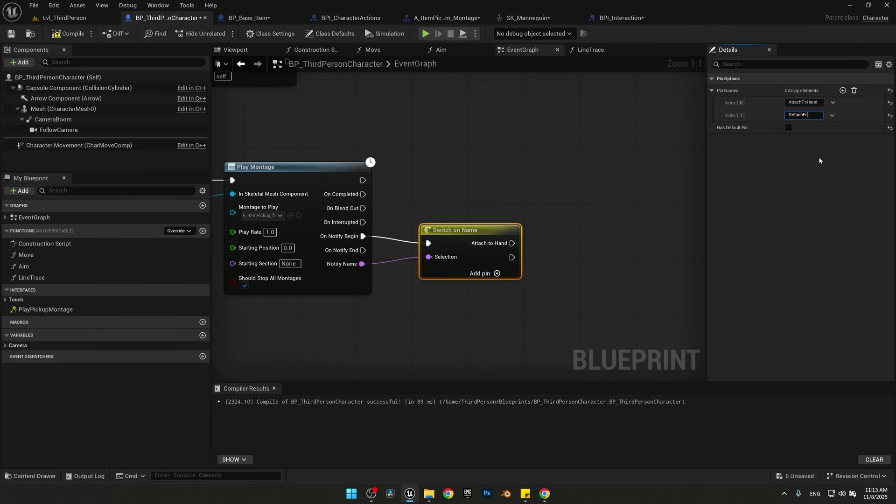
{"action": "type", "text": "tachFromHand"}
{"action": "key", "text": "Return"}
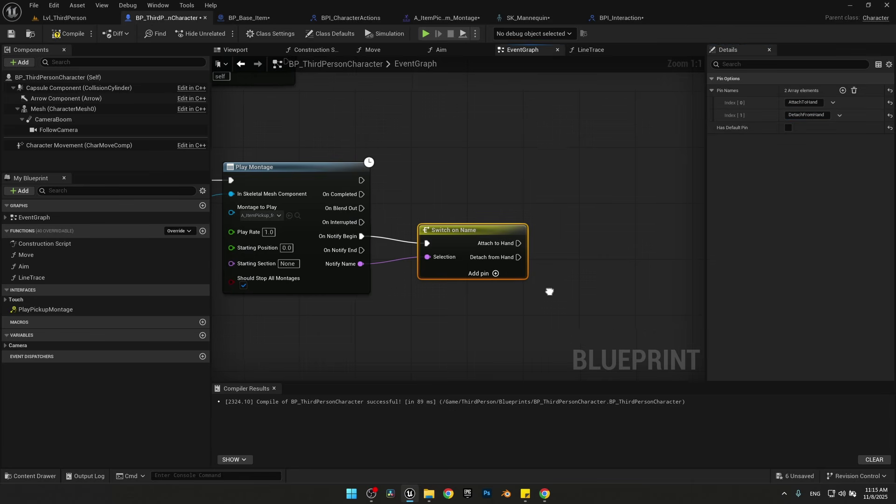
Add a Handle Pickup interface call executed from the switch's Attach to Hand output
{"action": "right_click_drag", "start_coordinate": [550, 292], "coordinate": [492, 270]}
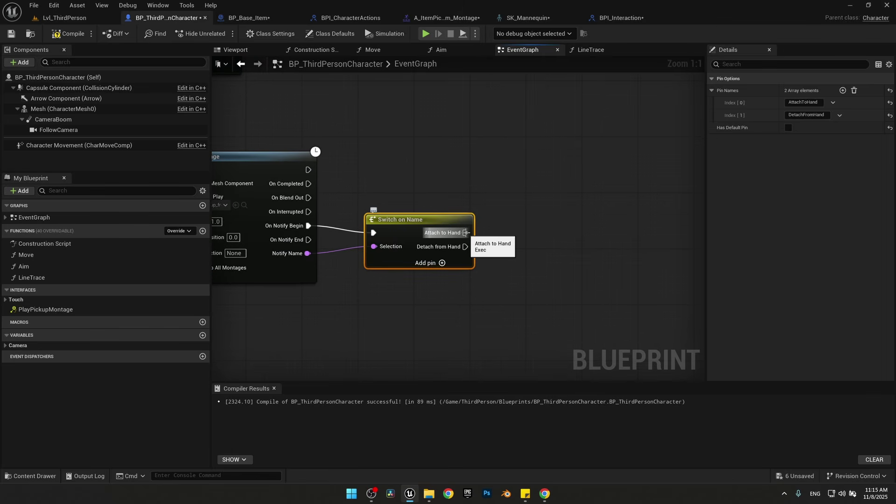
{"action": "left_click_drag", "start_coordinate": [465, 232], "coordinate": [522, 159]}
{"action": "type", "text": "handl"}
{"action": "key", "text": "Return"}
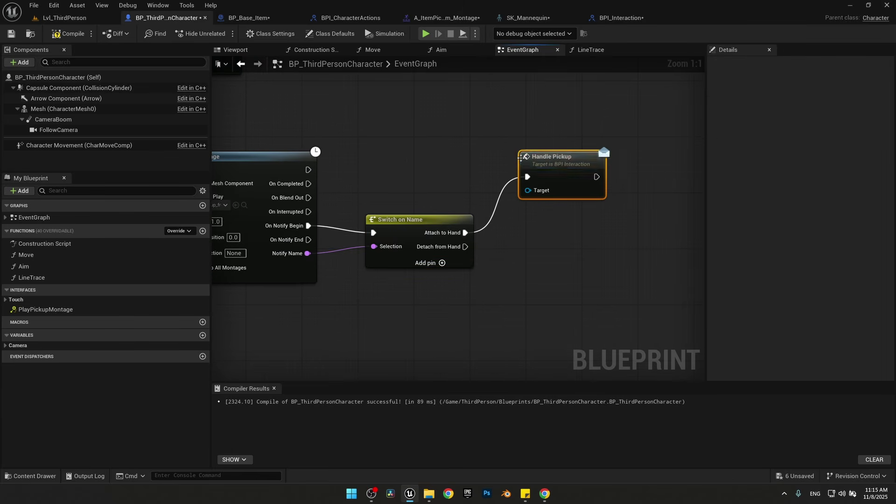
Connect the PlayPickupMontage event's Item output to Handle Pickup's Target, routing the wire above Play Montage with two reroute nodes
{"action": "right_click_drag", "start_coordinate": [501, 252], "coordinate": [531, 261]}
{"action": "scroll", "coordinate": [531, 261], "scroll_direction": "down", "scroll_amount": 3}
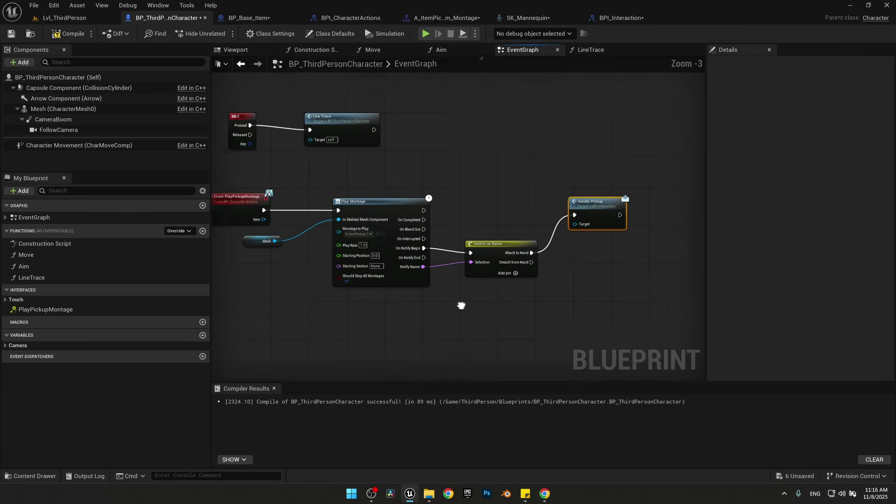
{"action": "left_click_drag", "start_coordinate": [284, 213], "coordinate": [594, 217]}
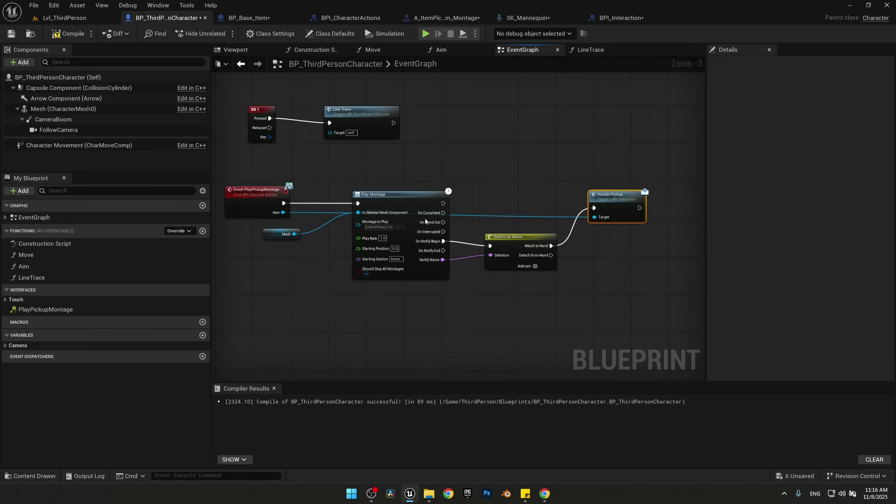
{"action": "double_click", "coordinate": [329, 205]}
{"action": "left_click_drag", "start_coordinate": [329, 205], "coordinate": [336, 182]}
{"action": "double_click", "coordinate": [532, 212]}
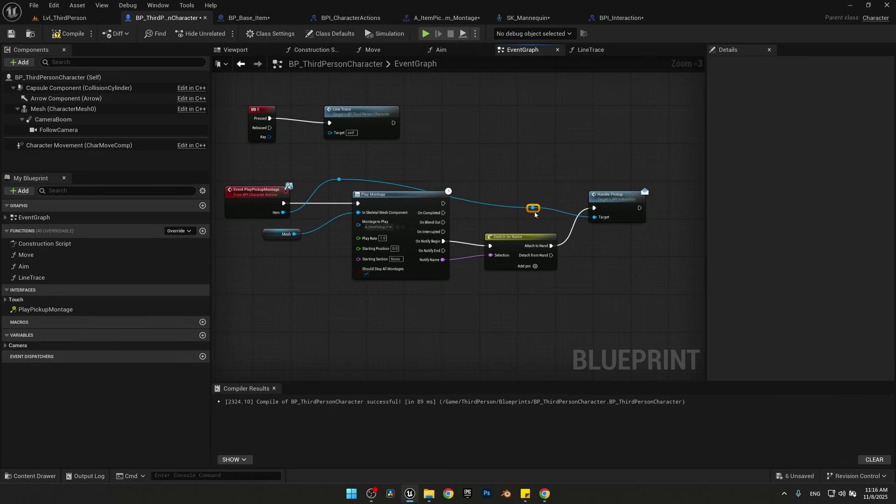
{"action": "left_click_drag", "start_coordinate": [531, 212], "coordinate": [529, 184]}
In BP_Base_Item, implement the HandlePickup interface function as an event in the Event Graph
{"action": "left_click", "coordinate": [249, 18]}
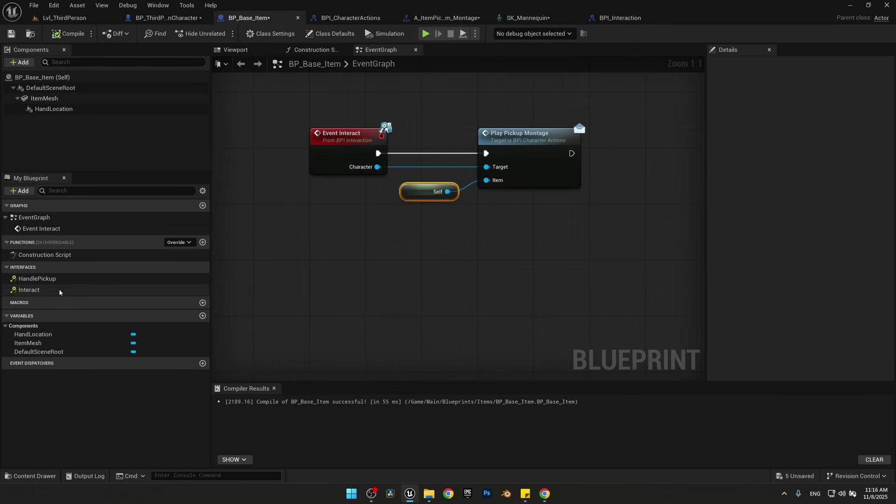
{"action": "left_click", "coordinate": [49, 279]}
{"action": "double_click", "coordinate": [48, 279]}
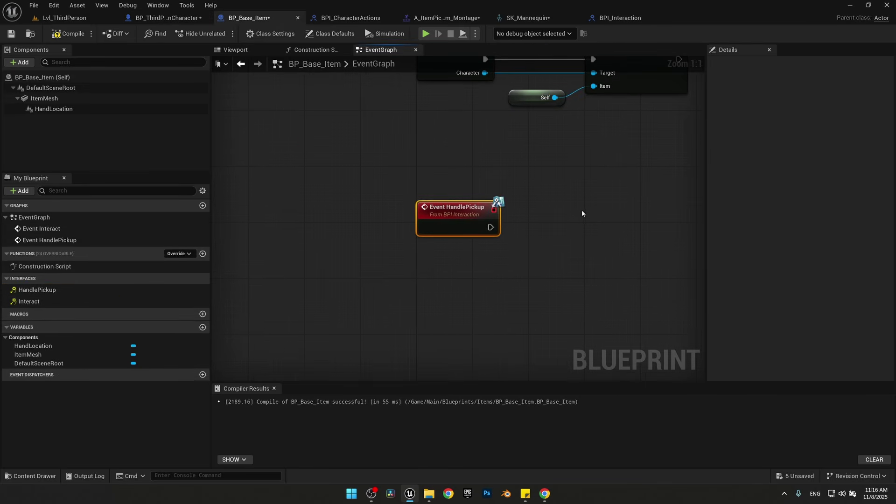
{"action": "right_click_drag", "start_coordinate": [582, 214], "coordinate": [475, 269]}
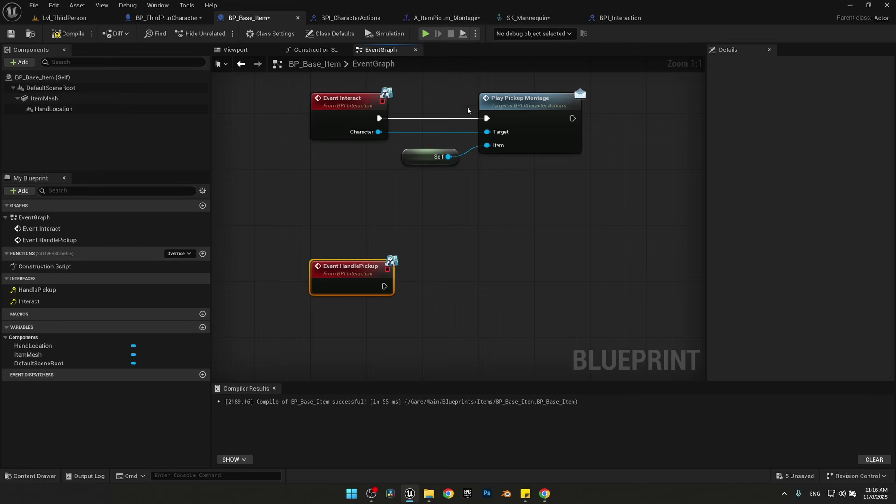
In BPI_Interaction, add an input named Character to the HandlePickup function
{"action": "left_click", "coordinate": [620, 18]}
{"action": "left_click", "coordinate": [741, 100]}
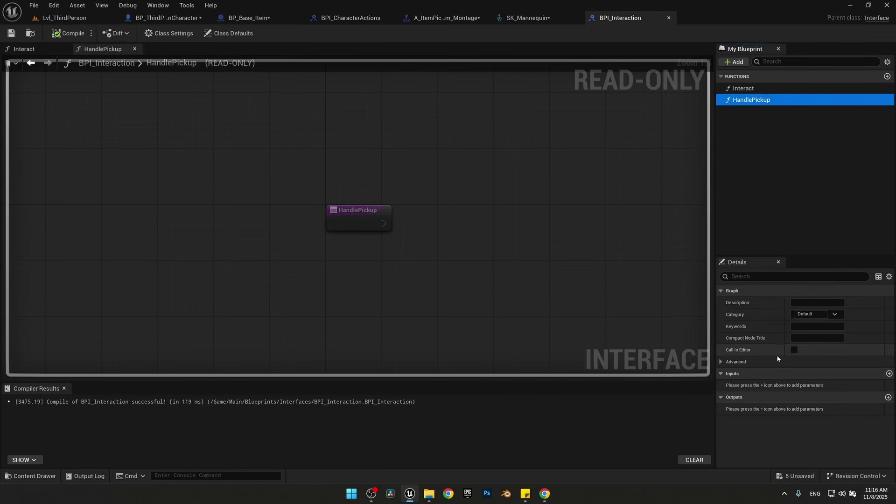
{"action": "left_click", "coordinate": [889, 373]}
{"action": "type", "text": "C"}
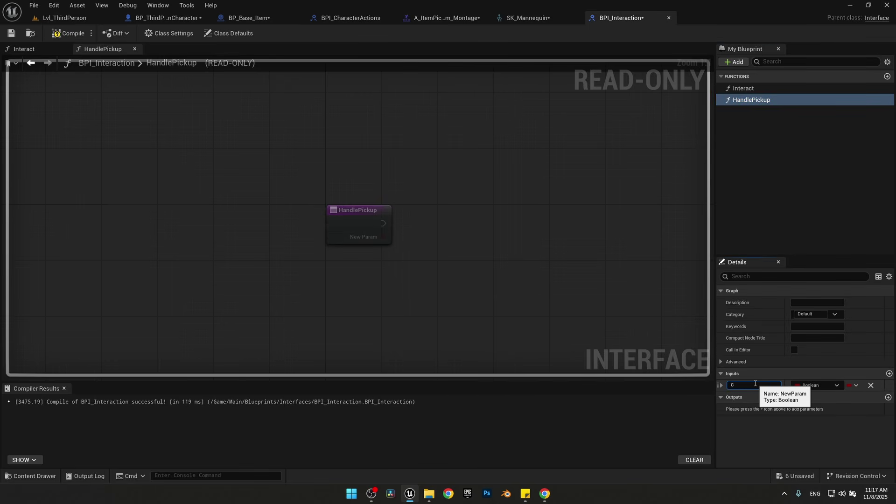
{"action": "type", "text": "haracter"}
{"action": "key", "text": "Return"}
Set the Character input's type to a BP Third Person Character object reference
{"action": "left_click", "coordinate": [837, 385]}
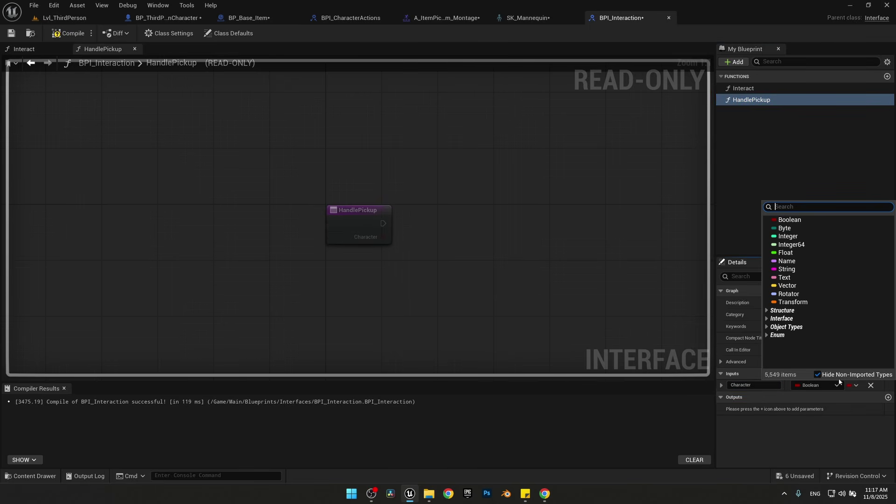
{"action": "type", "text": "BP_Thi"}
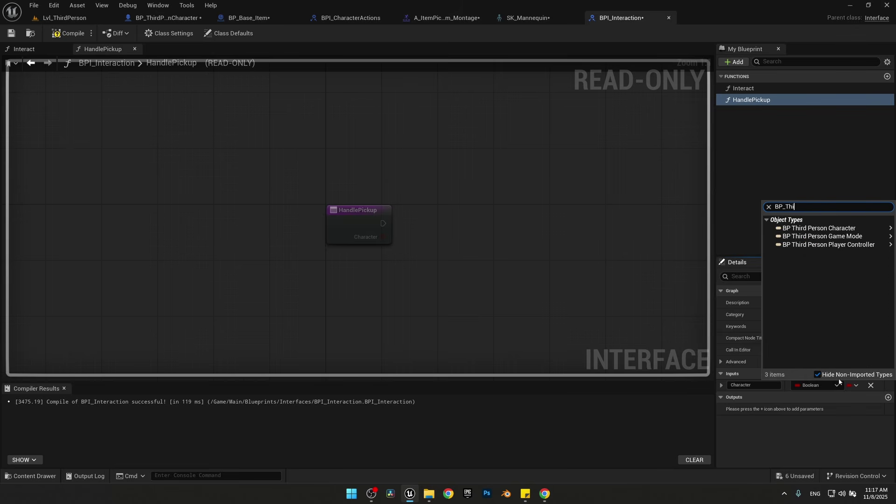
{"action": "type", "text": "rd"}
{"action": "mouse_move", "coordinate": [819, 228]}
{"action": "left_click", "coordinate": [757, 229]}
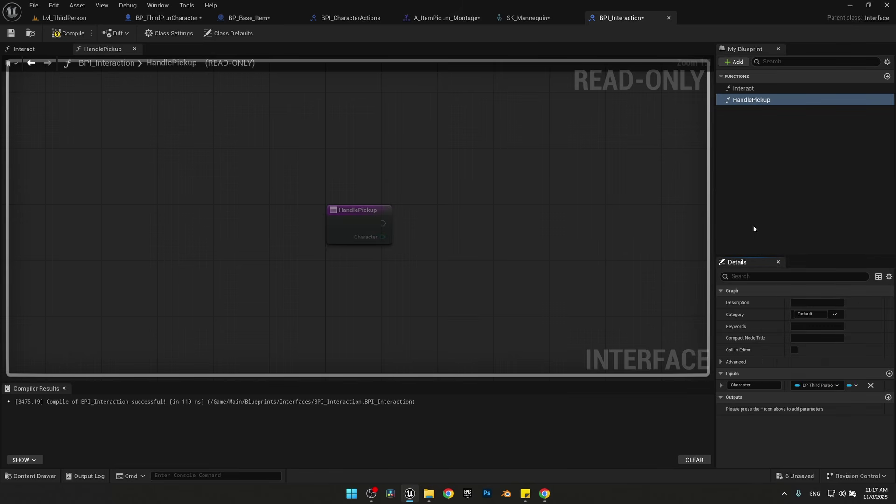
In BP_Base_Item, add an Attach Actor To Component node executed from Event HandlePickup and place it beside the event
{"action": "left_click", "coordinate": [243, 18]}
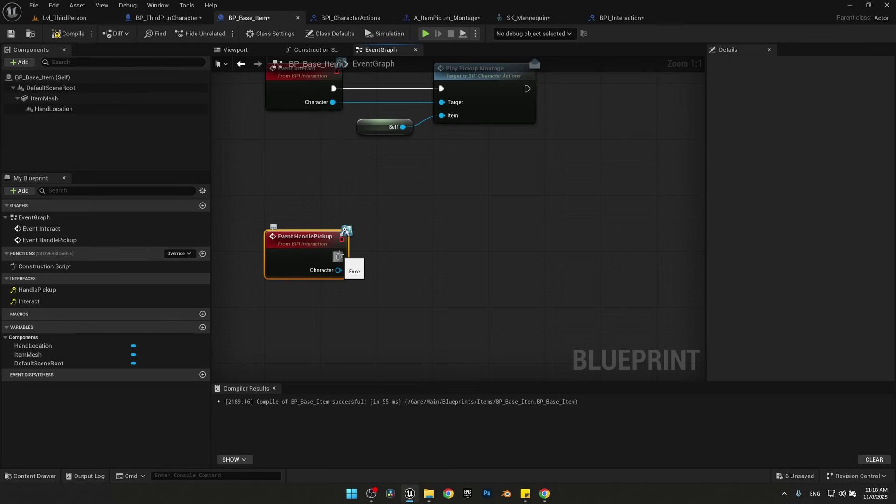
{"action": "left_click_drag", "start_coordinate": [339, 256], "coordinate": [452, 248]}
{"action": "type", "text": "atta"}
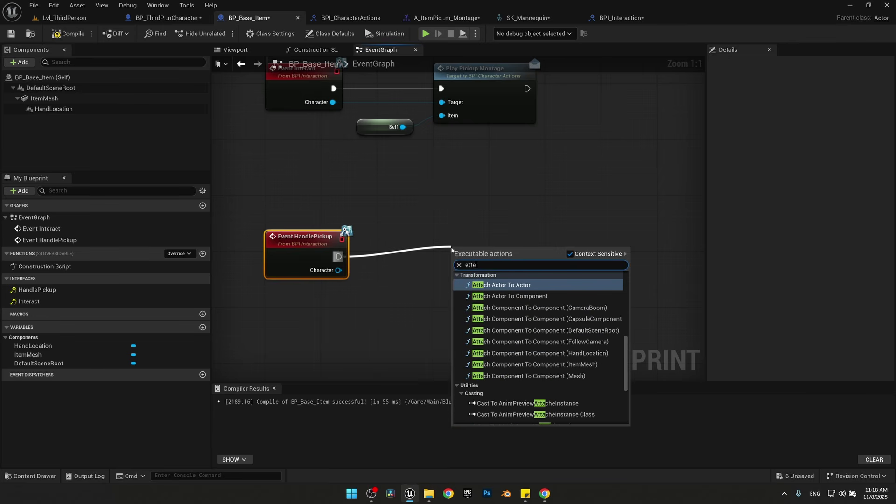
{"action": "type", "text": "ch"}
{"action": "key", "text": "Down"}
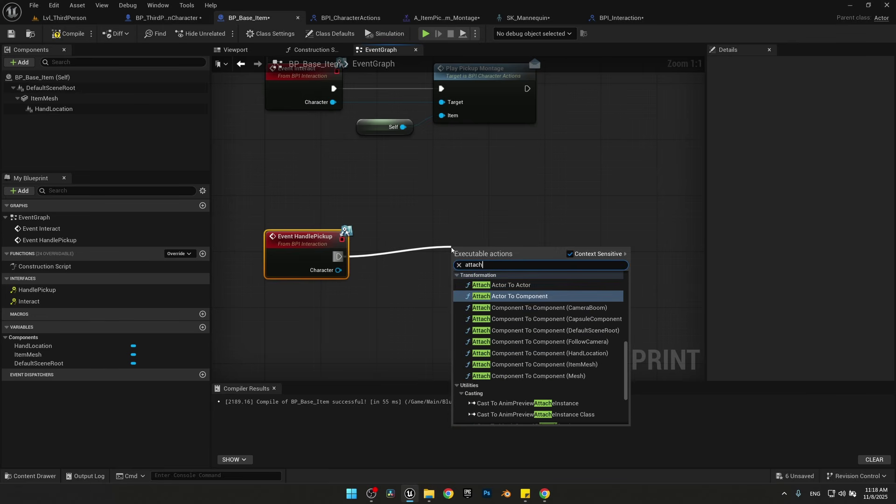
{"action": "key", "text": "Return"}
{"action": "left_click_drag", "start_coordinate": [546, 260], "coordinate": [602, 218]}
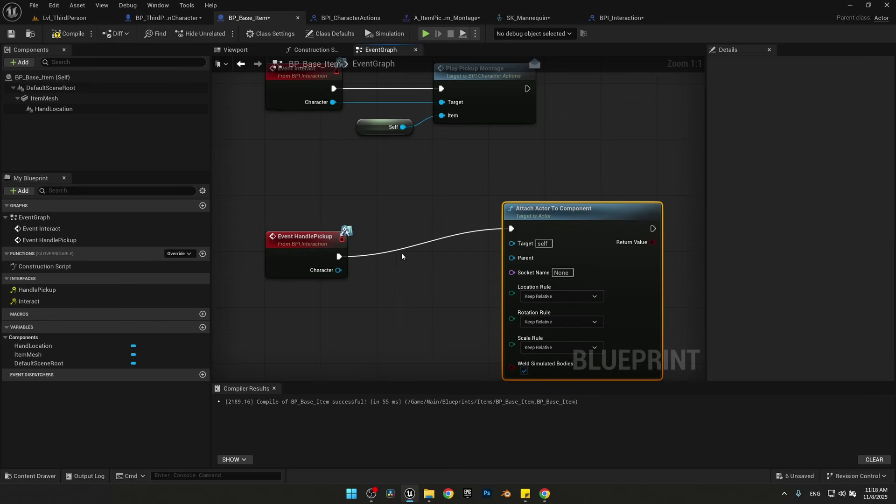
Feed Attach Actor To Component's Parent with the Mesh of the event's Character, and its Target with a reference to Self
{"action": "left_click_drag", "start_coordinate": [338, 269], "coordinate": [376, 270]}
{"action": "type", "text": "get mesh"}
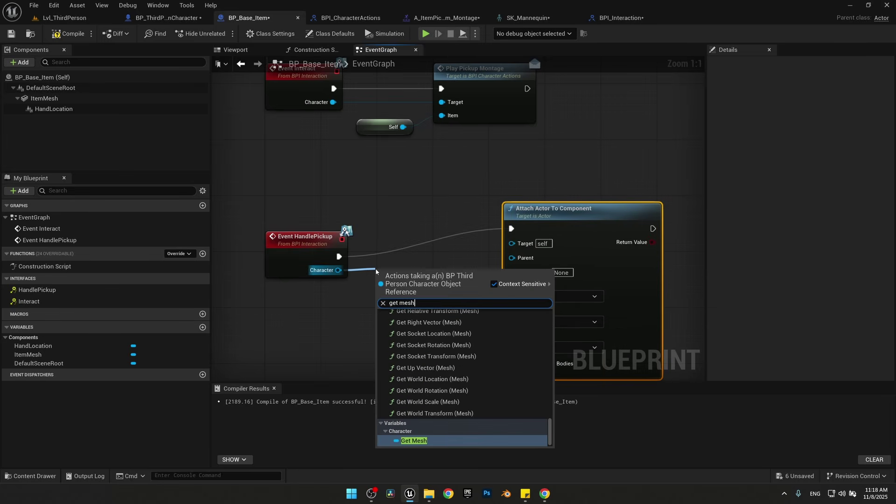
{"action": "key", "text": "Return"}
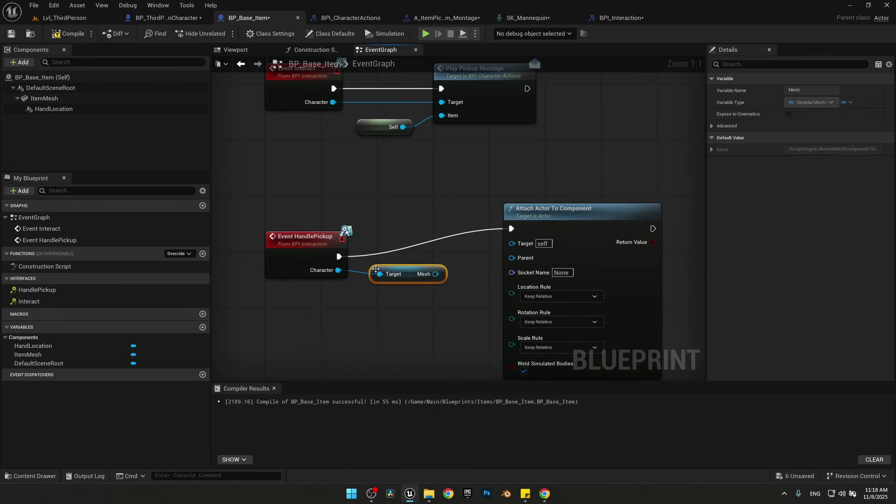
{"action": "left_click_drag", "start_coordinate": [438, 273], "coordinate": [449, 206]}
{"action": "type", "text": "self"}
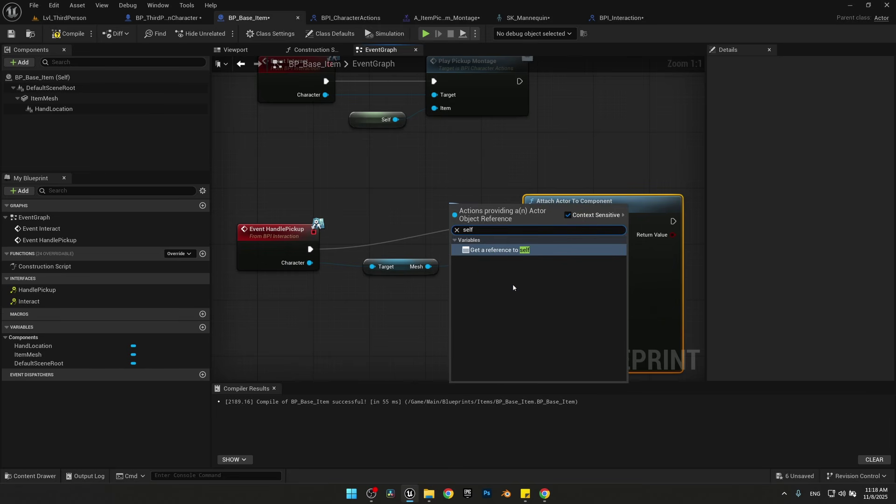
{"action": "key", "text": "Return"}
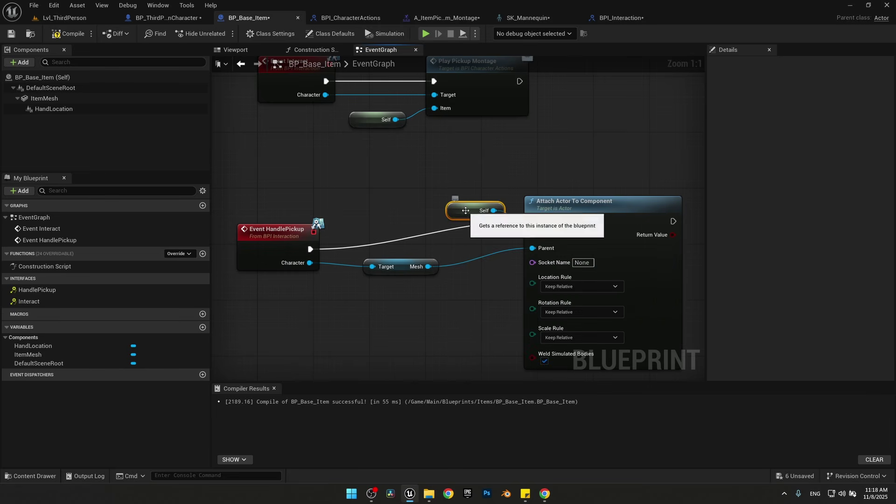
Compile BP_Base_Item and add a new variable named ItemName to it
{"action": "right_click_drag", "start_coordinate": [473, 291], "coordinate": [454, 256]}
{"action": "left_click_drag", "start_coordinate": [508, 247], "coordinate": [508, 254]}
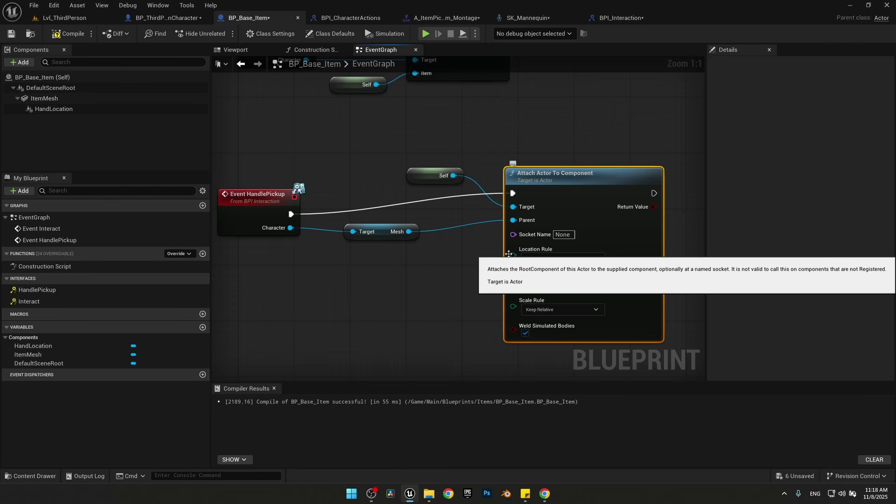
{"action": "left_click", "coordinate": [471, 290]}
{"action": "key", "text": "F7"}
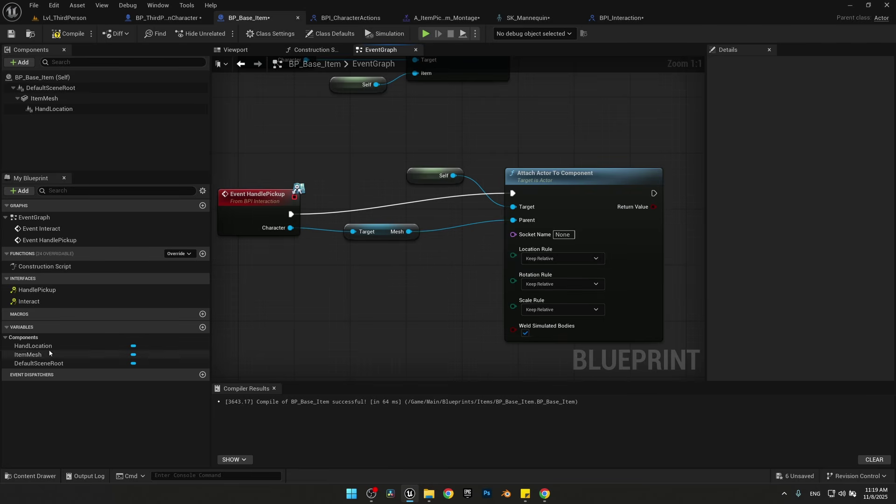
{"action": "left_click", "coordinate": [202, 327]}
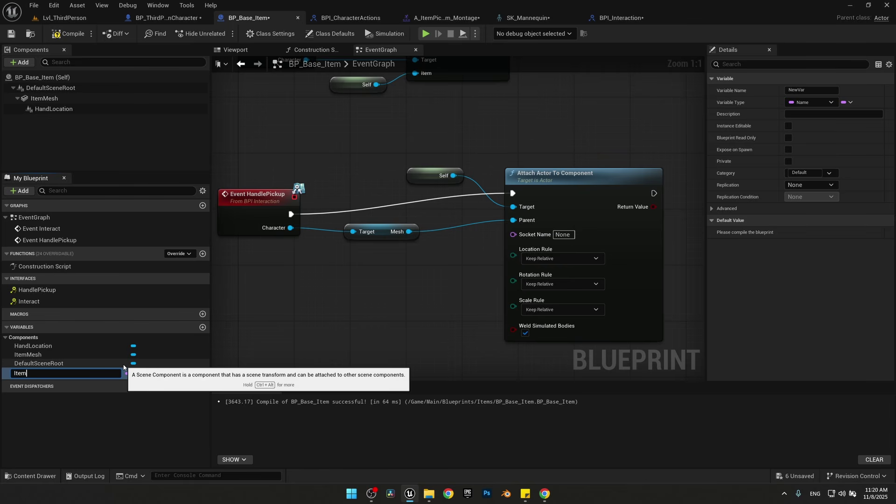
{"action": "key", "text": "Return"}
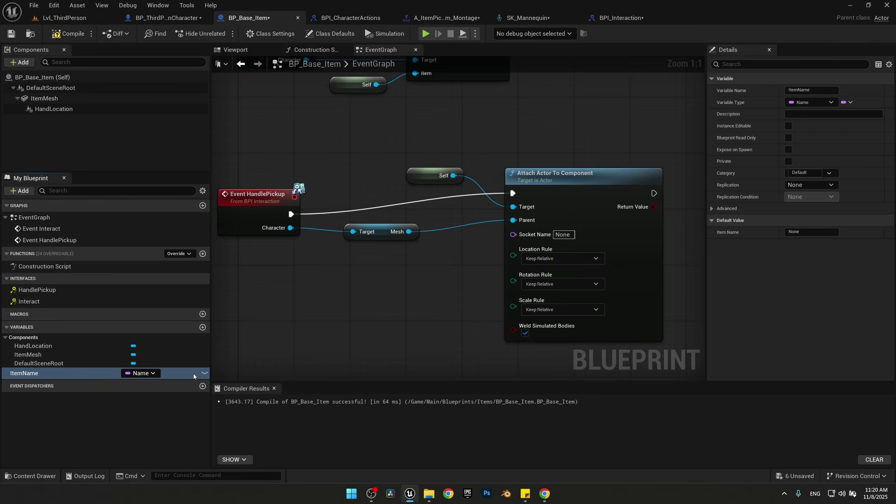
Create a folder named Enums inside Main/Blueprints and open it
{"action": "left_click", "coordinate": [30, 476]}
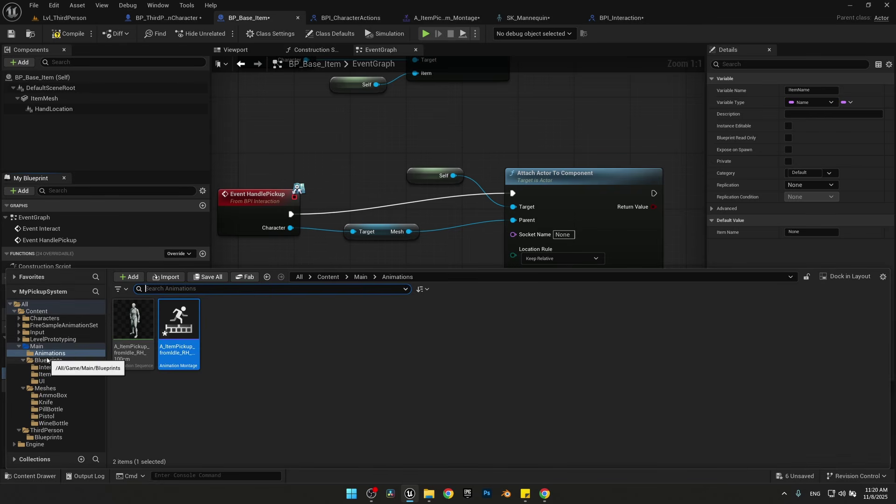
{"action": "left_click", "coordinate": [48, 360]}
{"action": "key", "text": "ctrl+shift+n"}
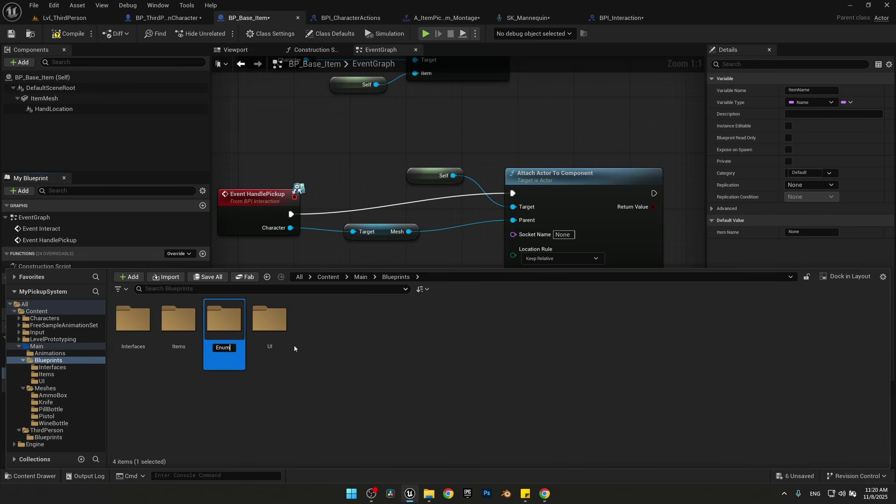
{"action": "key", "text": "Return"}
{"action": "key", "text": "Return"}
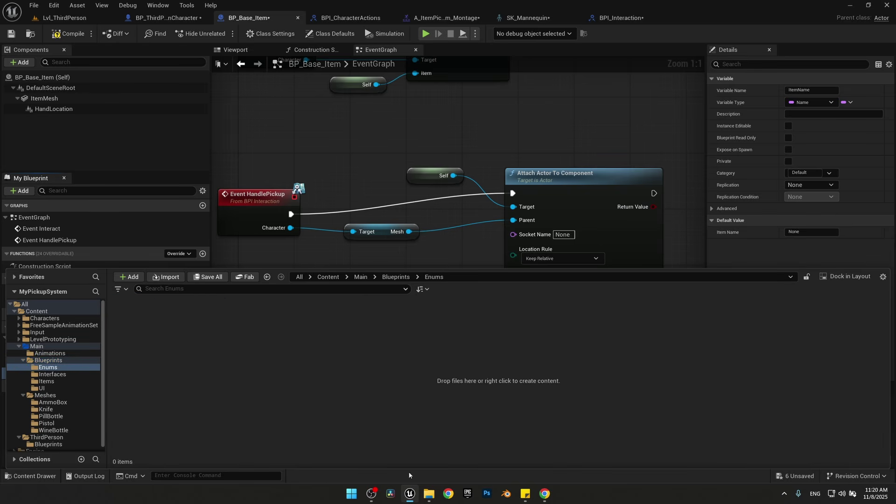
Create an enumeration E_ItemName in Enums, give it the enumerators AmmoBox, WineBottle, PillBottle, Pistol and Knife, and save it
{"action": "right_click", "coordinate": [181, 396]}
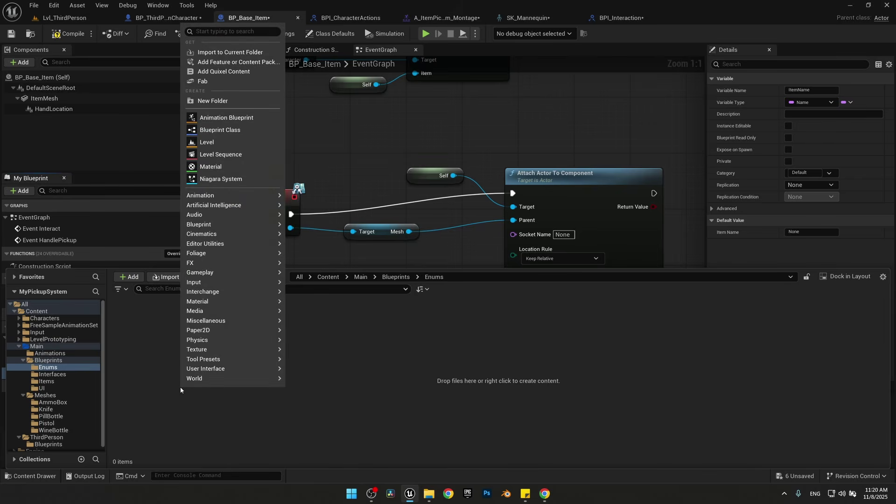
{"action": "mouse_move", "coordinate": [219, 226]}
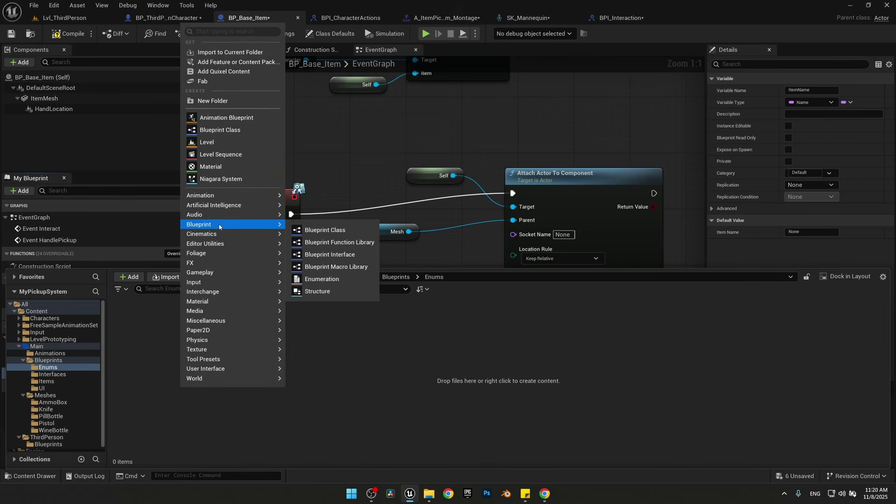
{"action": "left_click", "coordinate": [329, 279]}
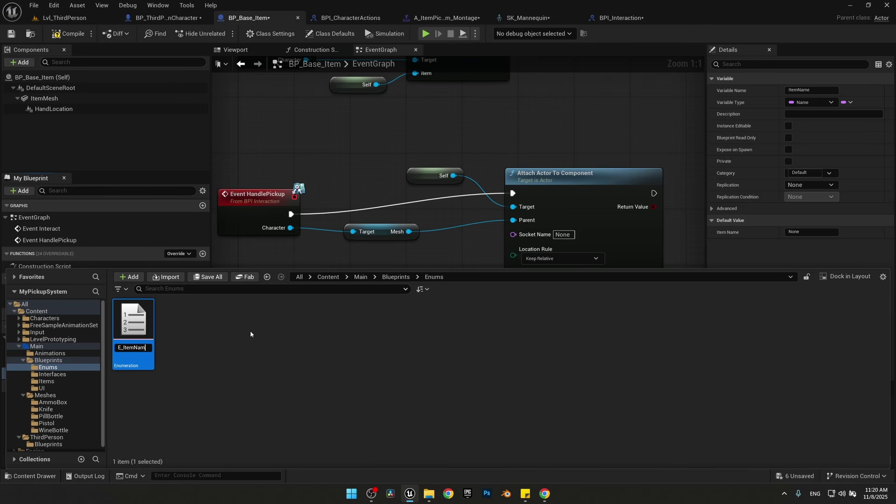
{"action": "key", "text": "Return"}
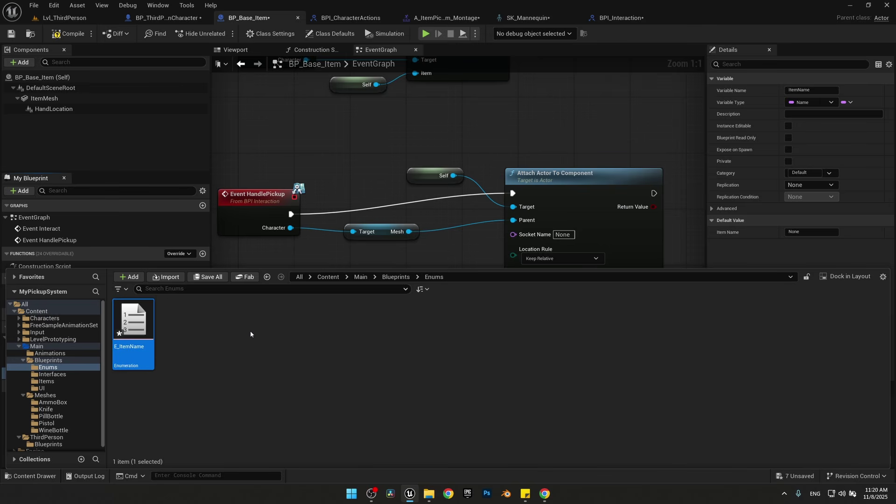
{"action": "double_click", "coordinate": [133, 327]}
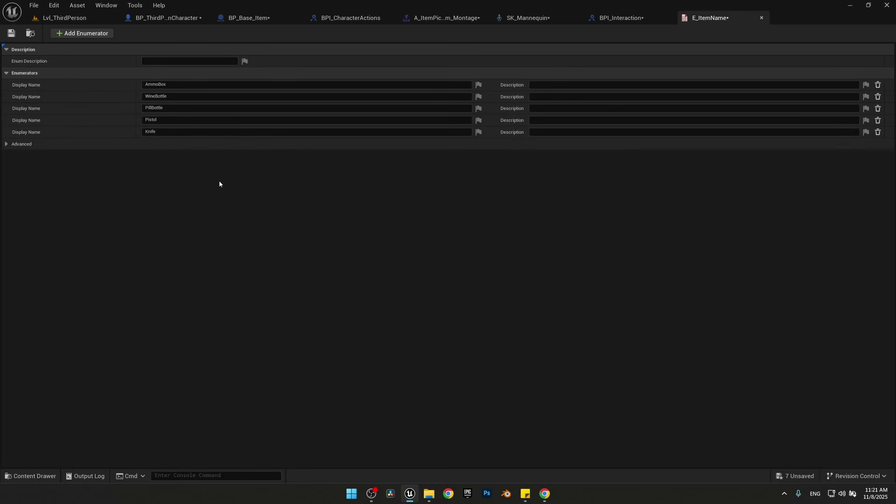
{"action": "left_click", "coordinate": [11, 33]}
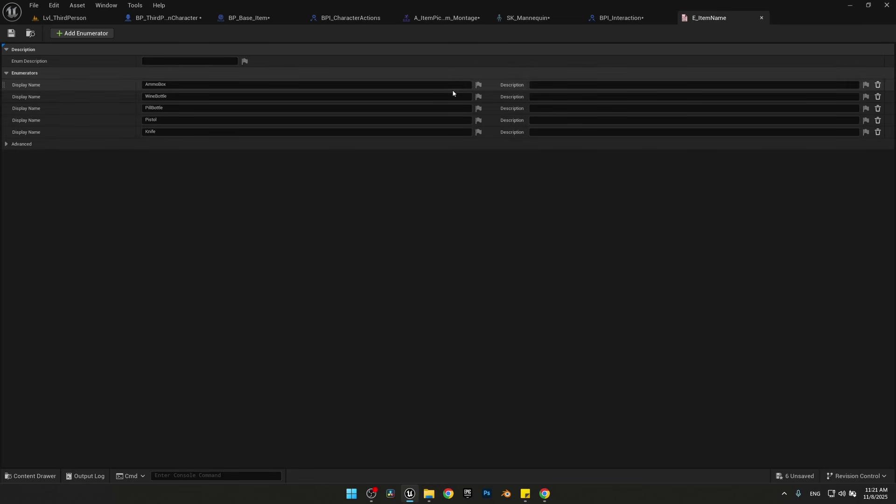
In BP_Base_Item, set the ItemName variable's type to the E Item Name enum and compile the blueprint
{"action": "left_click", "coordinate": [256, 24]}
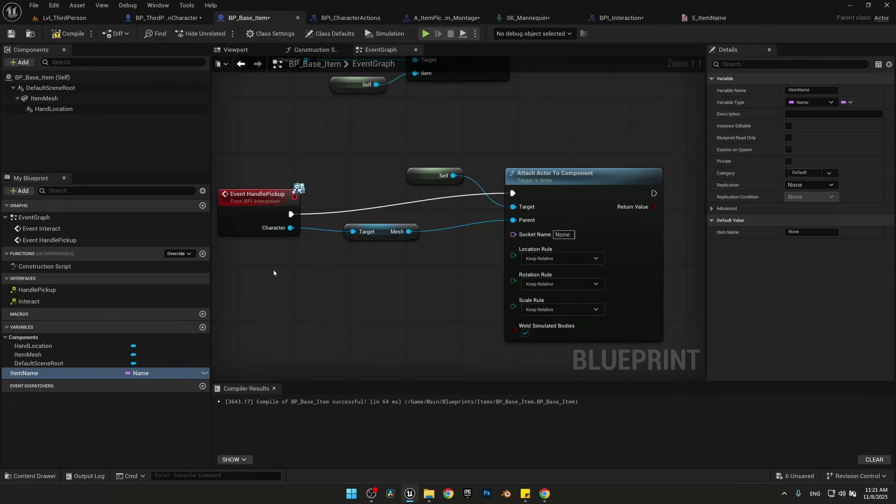
{"action": "left_click", "coordinate": [153, 373]}
{"action": "type", "text": "E_Item"}
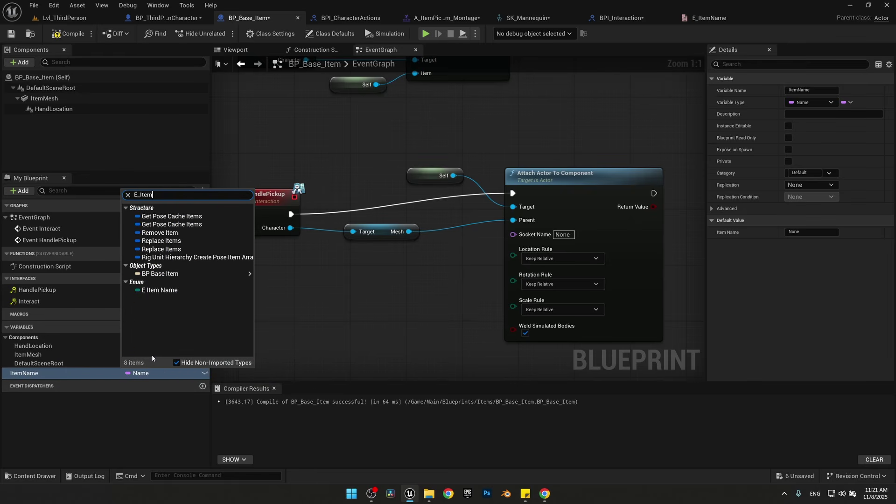
{"action": "left_click", "coordinate": [162, 290]}
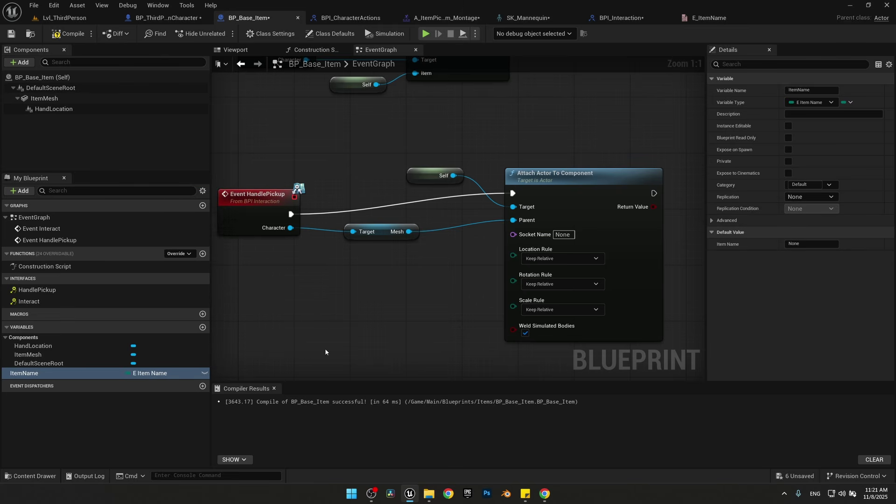
{"action": "right_click_drag", "start_coordinate": [329, 328], "coordinate": [367, 279]}
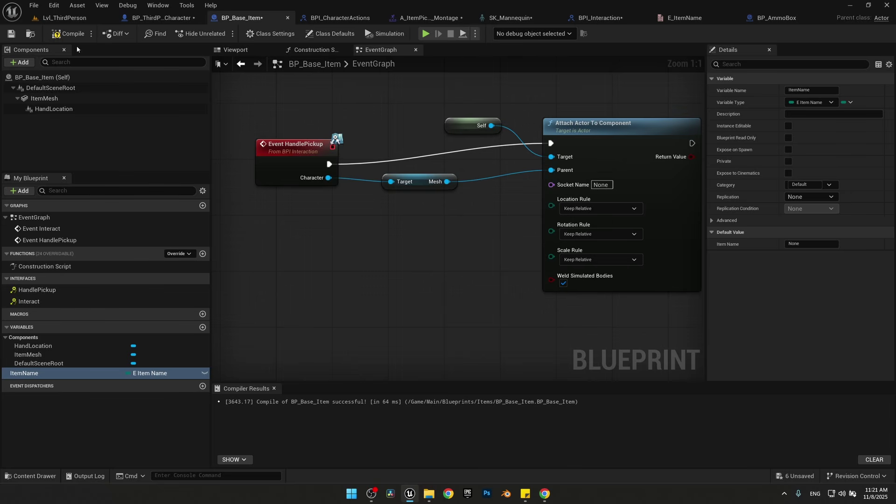
{"action": "left_click", "coordinate": [68, 34]}
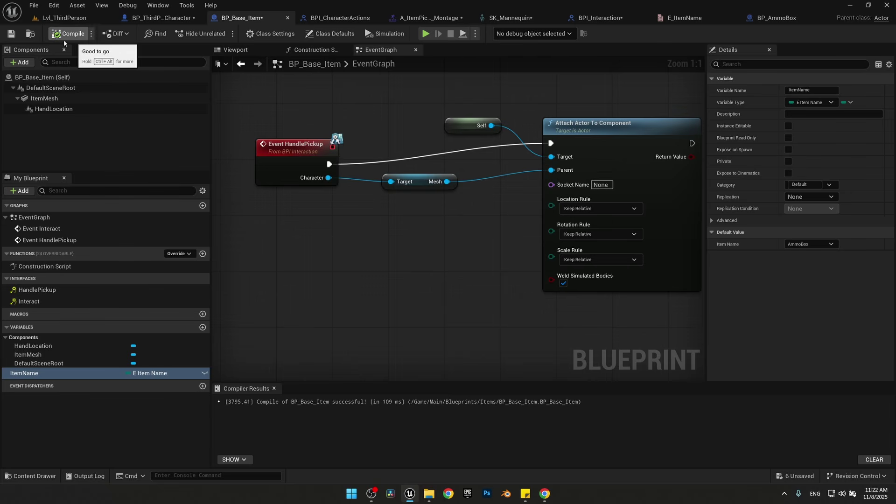
Check the Item Name default in BP_AmmoBox, and set the Item Name default in BP_Knife to Knife
{"action": "left_click", "coordinate": [776, 17]}
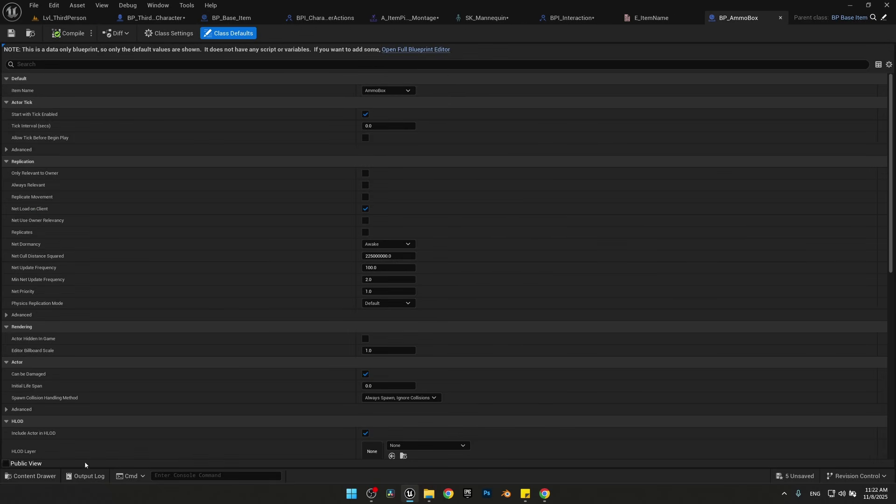
{"action": "key", "text": "ctrl+space"}
{"action": "double_click", "coordinate": [224, 326]}
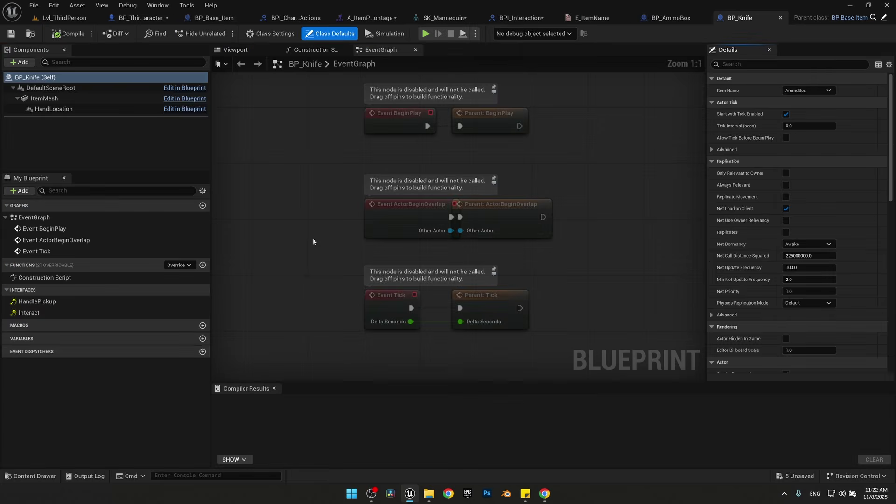
{"action": "left_click", "coordinate": [830, 91]}
{"action": "left_click", "coordinate": [802, 130]}
Open the BP_PillBottle blueprint and set its Item Name default to PillBottle
{"action": "left_click", "coordinate": [30, 475]}
{"action": "double_click", "coordinate": [262, 348]}
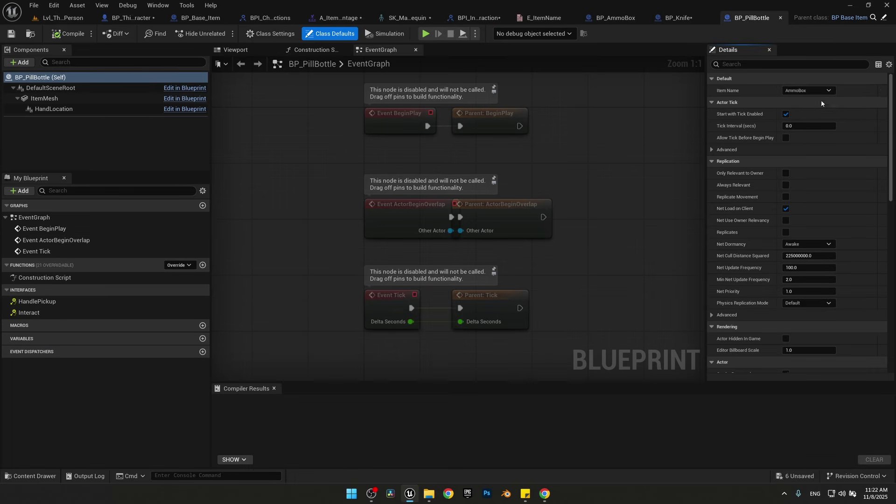
{"action": "left_click", "coordinate": [821, 92]}
{"action": "left_click", "coordinate": [817, 117]}
Open the BP_Pistol blueprint and set its Item Name default to Pistol
{"action": "key", "text": "ctrl+space"}
{"action": "double_click", "coordinate": [315, 324]}
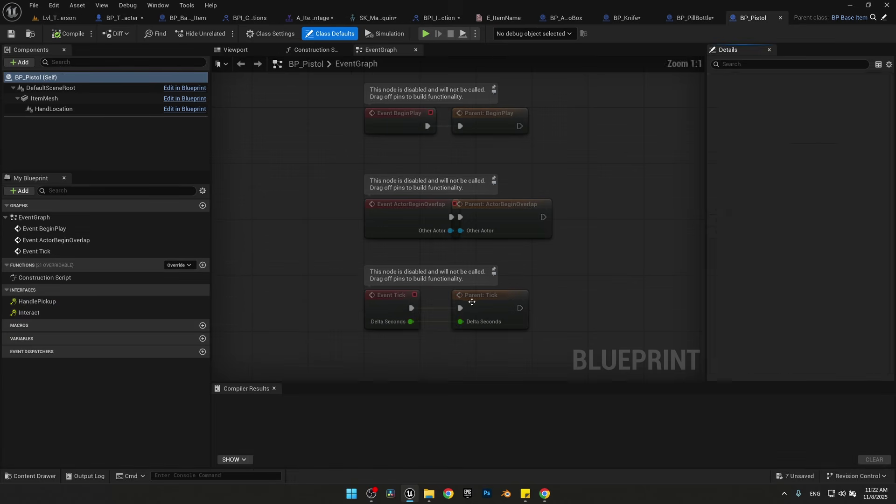
{"action": "left_click", "coordinate": [823, 91]}
{"action": "left_click", "coordinate": [812, 123]}
Open the BP_WineBottle blueprint and set its Item Name default to WineBottle
{"action": "left_click", "coordinate": [33, 475]}
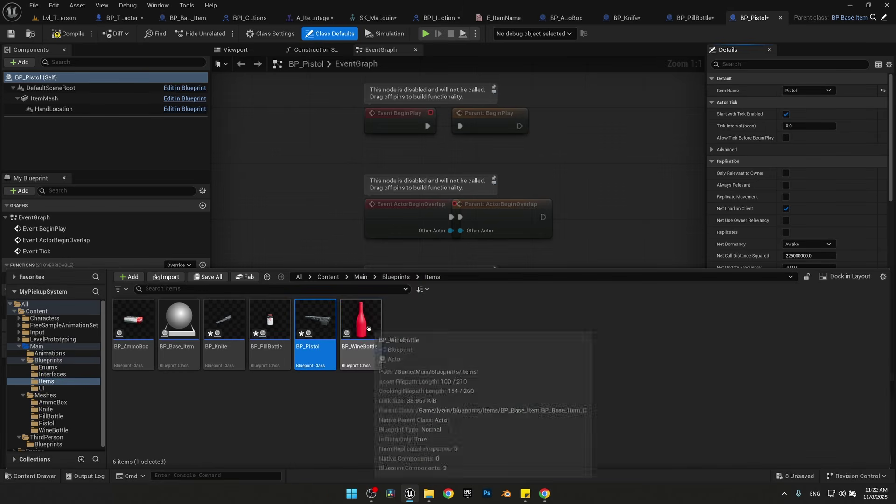
{"action": "double_click", "coordinate": [369, 329]}
{"action": "left_click", "coordinate": [814, 91]}
{"action": "left_click", "coordinate": [810, 108]}
In BP_Base_Item, add a variable ItemName_SocketMapping as a Map with E Item Name keys and Name values
{"action": "left_click", "coordinate": [183, 17]}
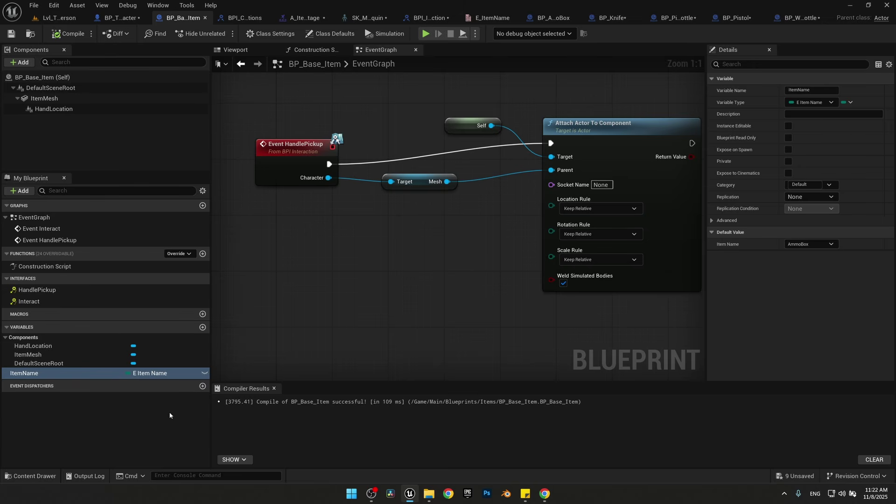
{"action": "left_click", "coordinate": [203, 327]}
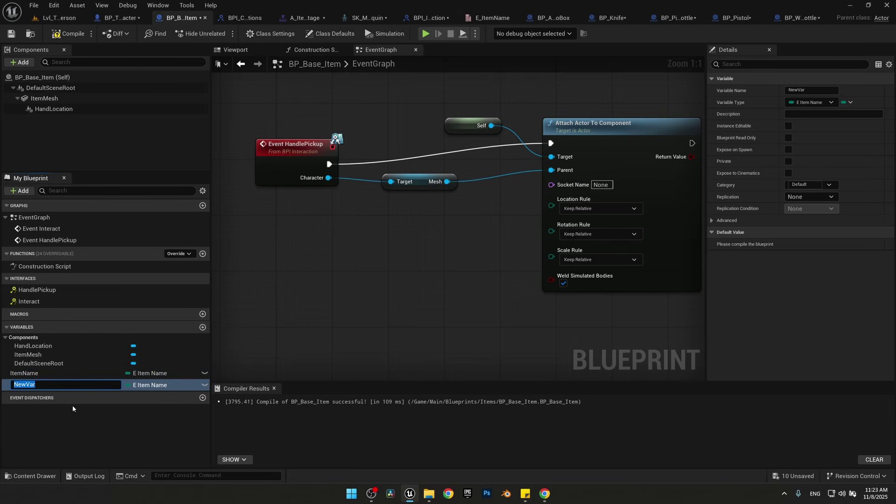
{"action": "type", "text": "ItemName_SocketMapping"}
{"action": "key", "text": "Return"}
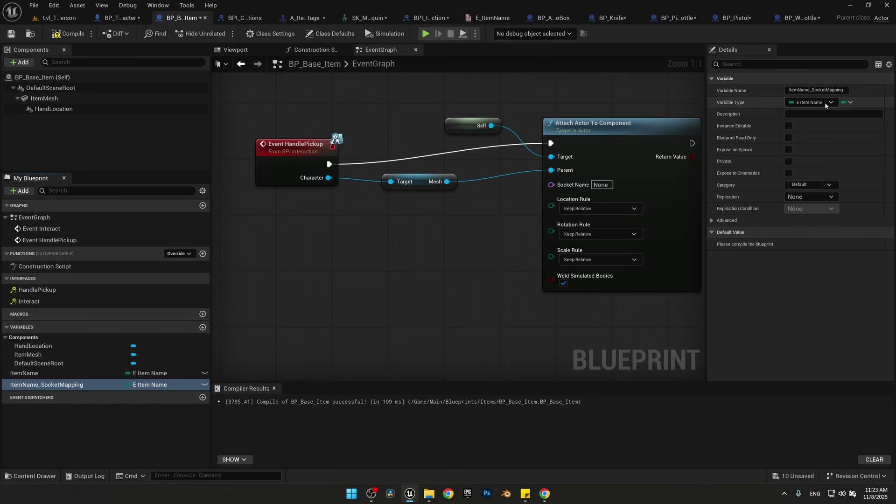
{"action": "left_click", "coordinate": [847, 102]}
{"action": "left_click", "coordinate": [836, 150]}
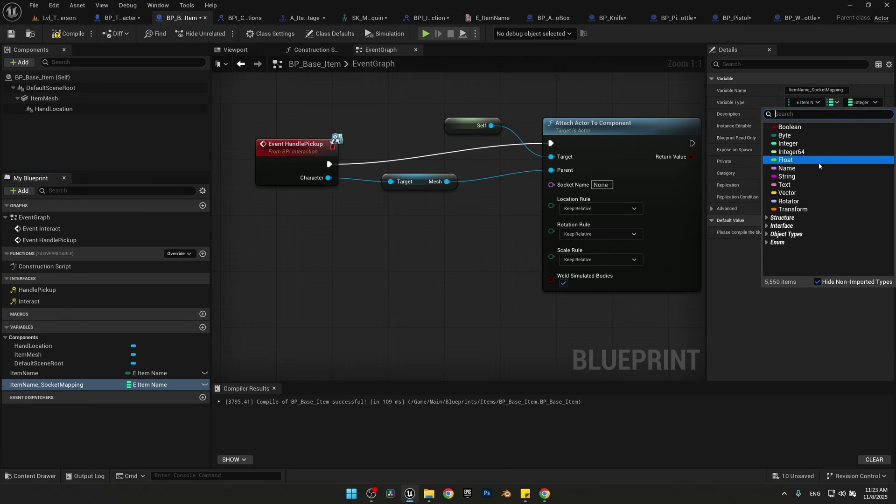
{"action": "left_click", "coordinate": [786, 168]}
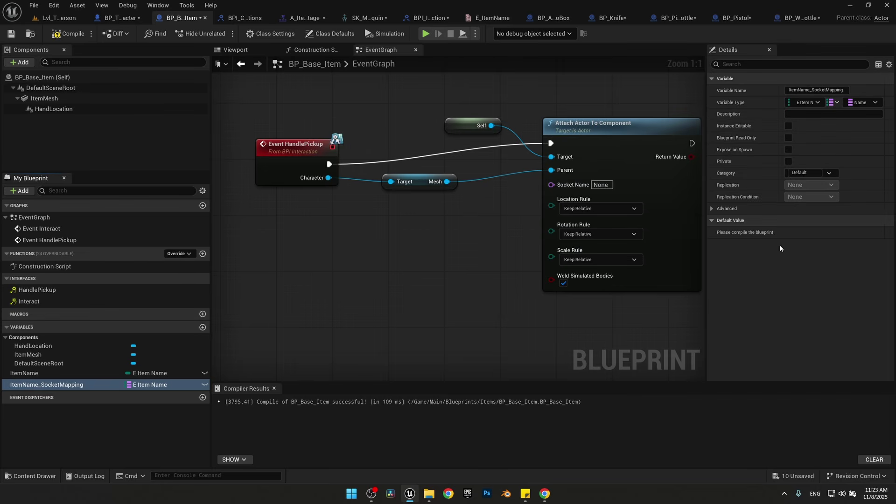
Compile, and map Knife, Pistol, WineBottle, PillBottle and AmmoBox to Knife_Socket, Pistol_Socket, WineBottle_Socket, PillBottle_Socket and AmmoBox_Socket in ItemName_SocketMapping's defaults
{"action": "left_click", "coordinate": [69, 34]}
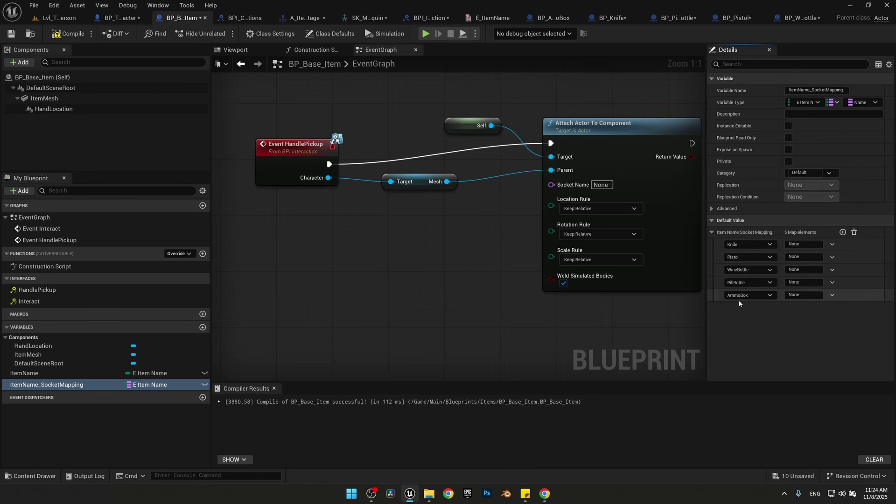
{"action": "left_click", "coordinate": [759, 295]}
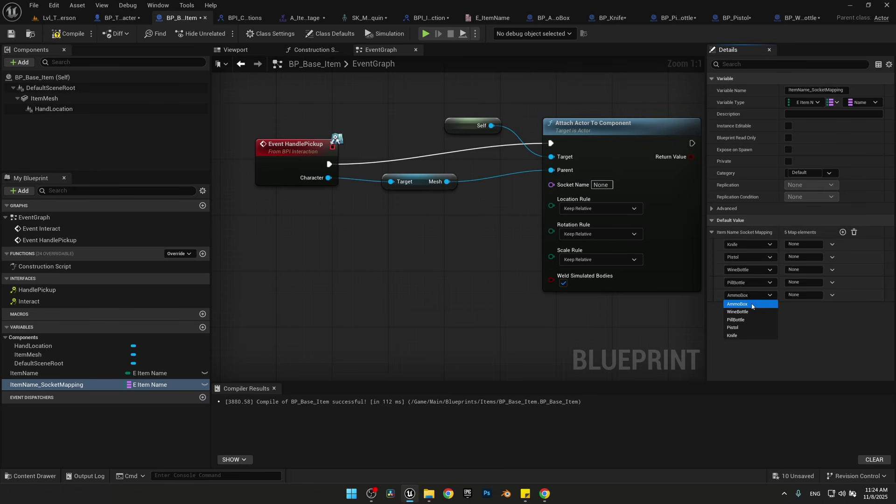
{"action": "left_click", "coordinate": [752, 307]}
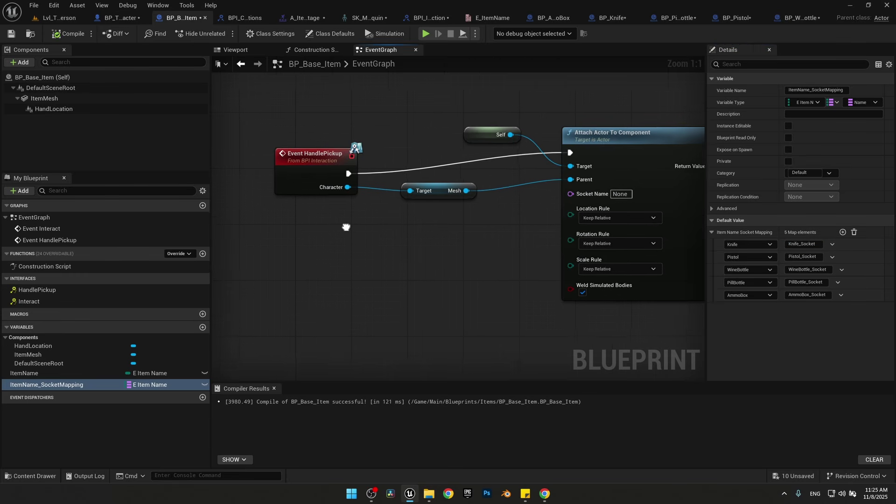
Place an ItemName_SocketMapping getter below Event HandlePickup and connect a map Find node to its output
{"action": "right_click_drag", "start_coordinate": [346, 226], "coordinate": [356, 226]}
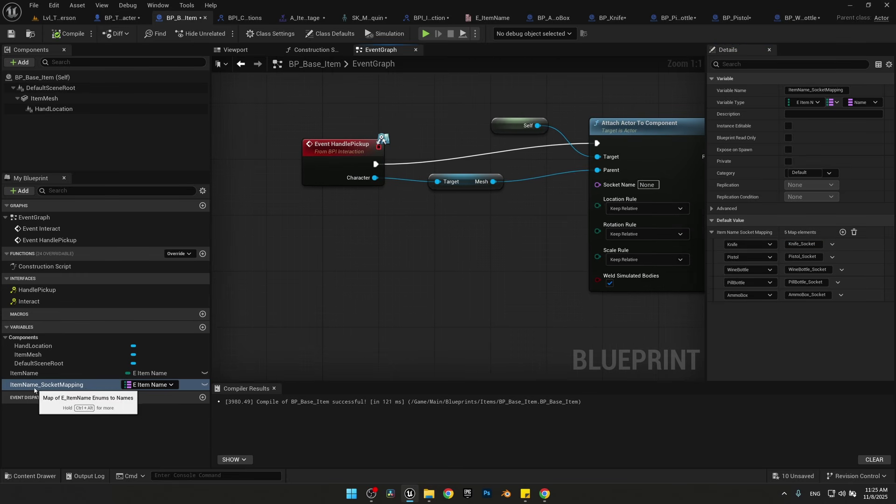
{"action": "left_click_drag", "start_coordinate": [31, 390], "coordinate": [322, 229]}
{"action": "left_click", "coordinate": [369, 244]}
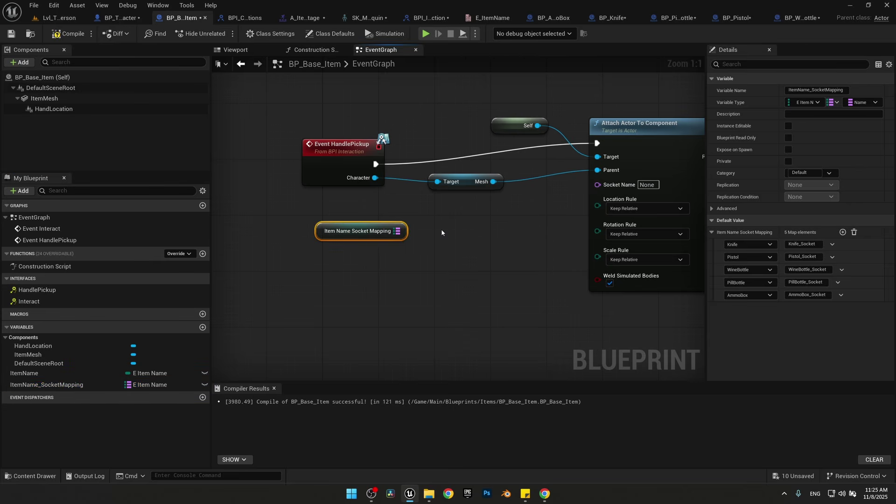
{"action": "right_click_drag", "start_coordinate": [441, 230], "coordinate": [423, 224]}
{"action": "left_click_drag", "start_coordinate": [386, 227], "coordinate": [309, 220]}
{"action": "left_click_drag", "start_coordinate": [301, 219], "coordinate": [365, 228]}
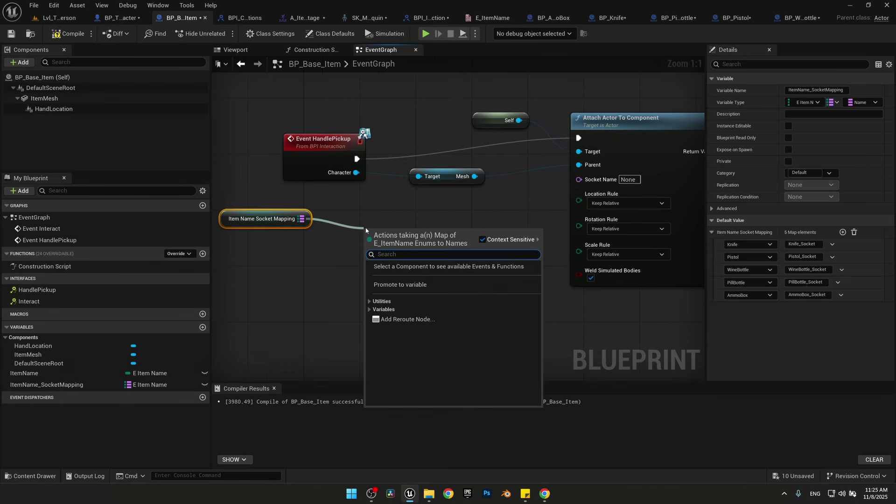
{"action": "type", "text": "find"}
{"action": "left_click", "coordinate": [403, 283]}
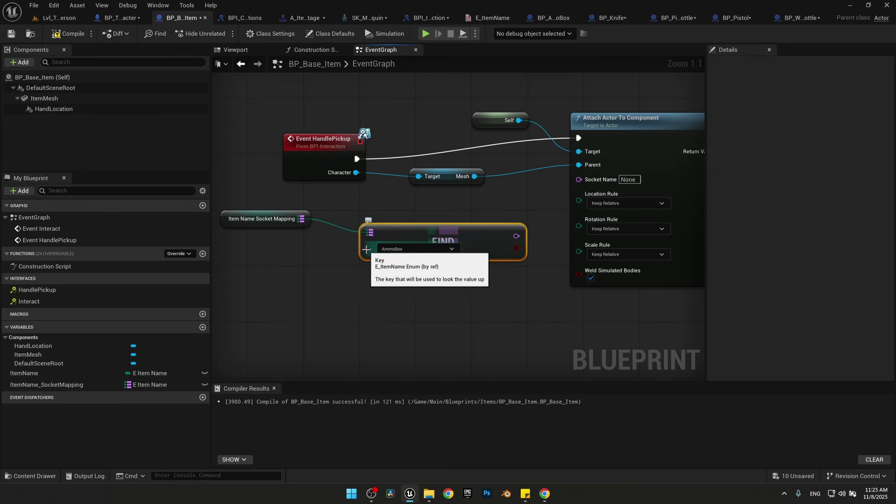
Feed an ItemName getter into the Find node's key and connect the found value to Attach Actor To Component's Socket Name
{"action": "left_click_drag", "start_coordinate": [28, 373], "coordinate": [264, 267]}
{"action": "left_click", "coordinate": [283, 279]}
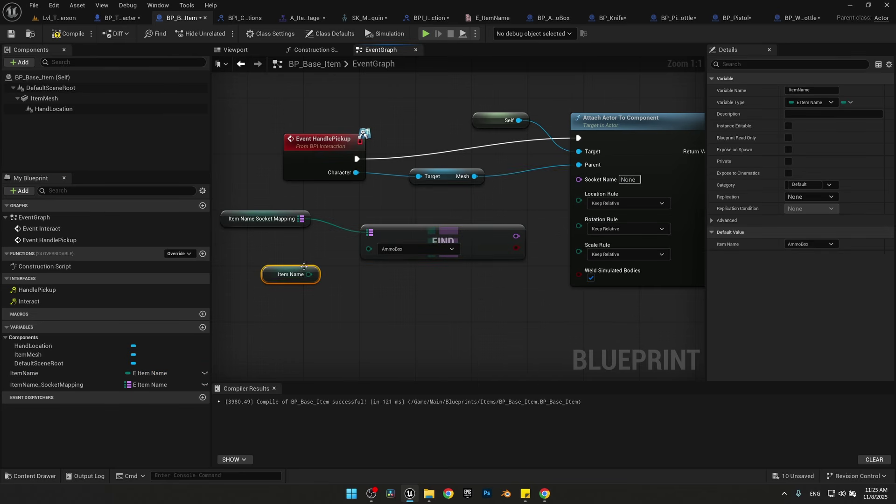
{"action": "left_click_drag", "start_coordinate": [368, 253], "coordinate": [368, 251]}
{"action": "left_click", "coordinate": [410, 236]}
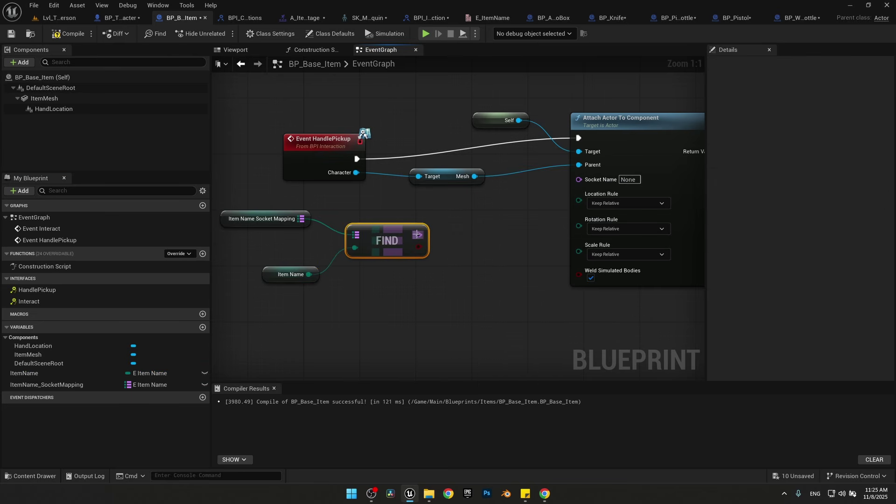
{"action": "left_click_drag", "start_coordinate": [417, 235], "coordinate": [580, 179]}
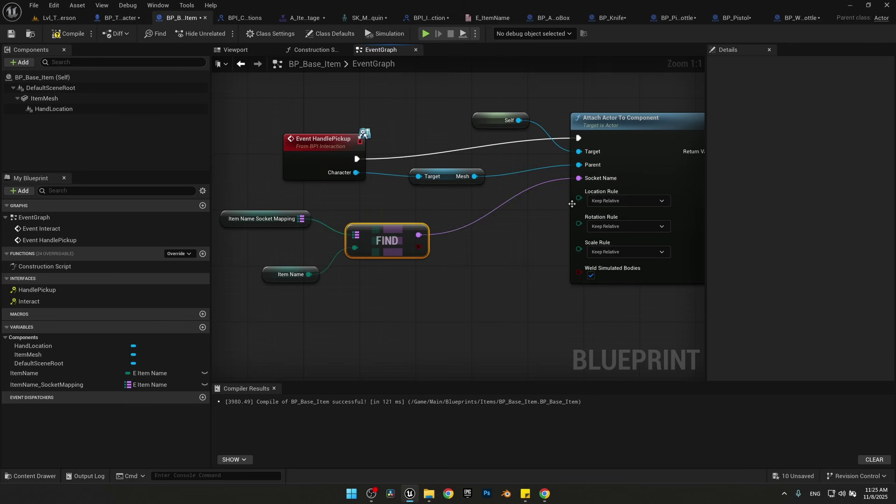
Set the Location, Rotation and Scale Rules of Attach Actor To Component to Snap to Target
{"action": "left_click", "coordinate": [418, 165]}
{"action": "right_click_drag", "start_coordinate": [572, 227], "coordinate": [535, 244]}
{"action": "left_click", "coordinate": [577, 217]}
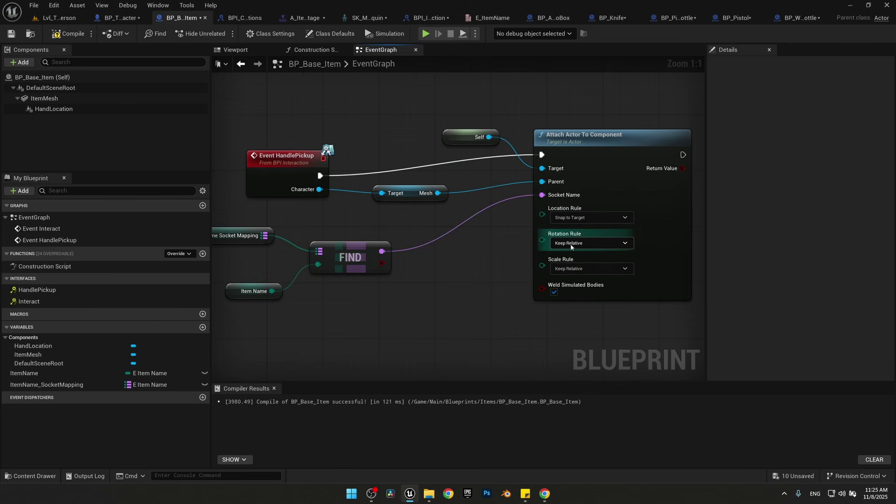
{"action": "left_click", "coordinate": [570, 243]}
{"action": "left_click", "coordinate": [573, 272]}
{"action": "left_click", "coordinate": [568, 298]}
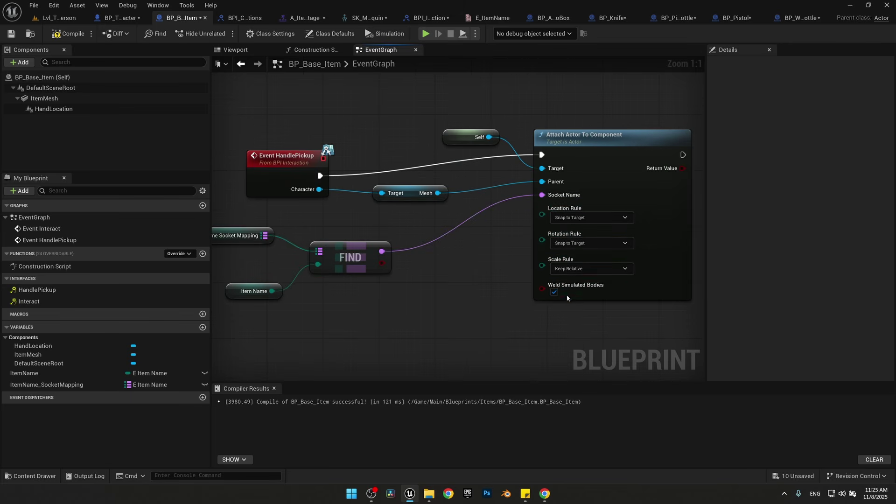
In BP_ThirdPersonCharacter, connect a reference to self to the Character input of the Handle Pickup node
{"action": "left_click", "coordinate": [112, 18]}
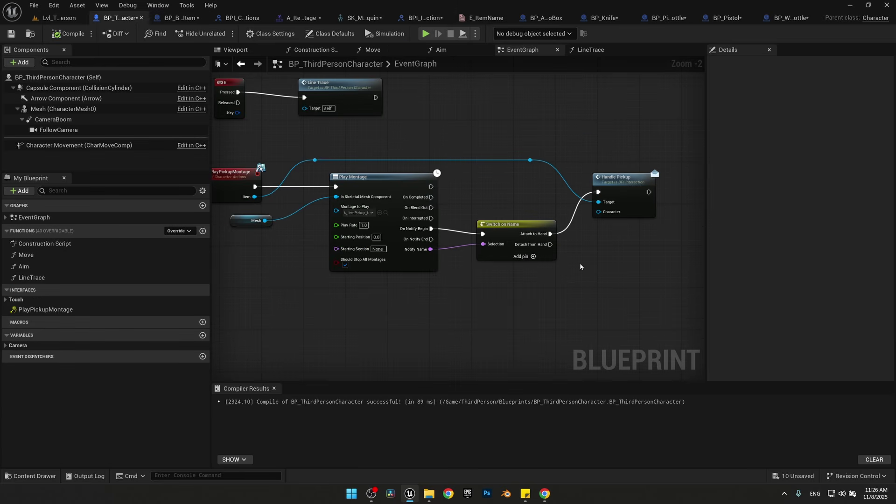
{"action": "scroll", "coordinate": [580, 262], "scroll_direction": "up", "scroll_amount": 2}
{"action": "right_click_drag", "start_coordinate": [536, 251], "coordinate": [466, 256]}
{"action": "left_click_drag", "start_coordinate": [444, 246], "coordinate": [446, 245]}
{"action": "type", "text": "self"}
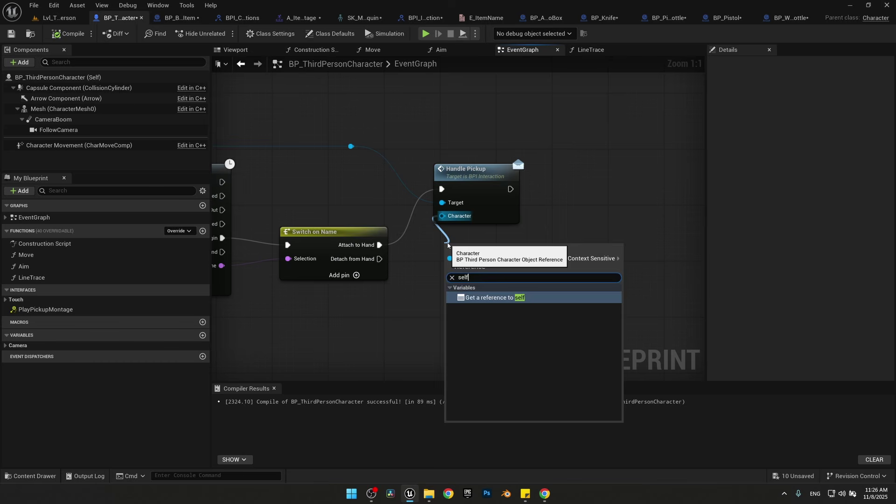
{"action": "key", "text": "Return"}
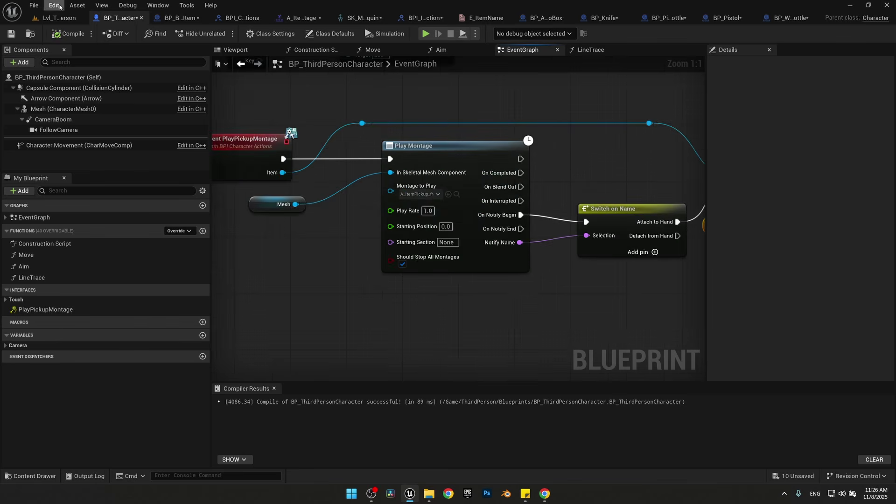
Play the Lvl_ThirdPerson level, pick up the pill bottle from the table, check it in the character's hand and stop playing
{"action": "left_click", "coordinate": [60, 18]}
{"action": "left_click", "coordinate": [219, 35]}
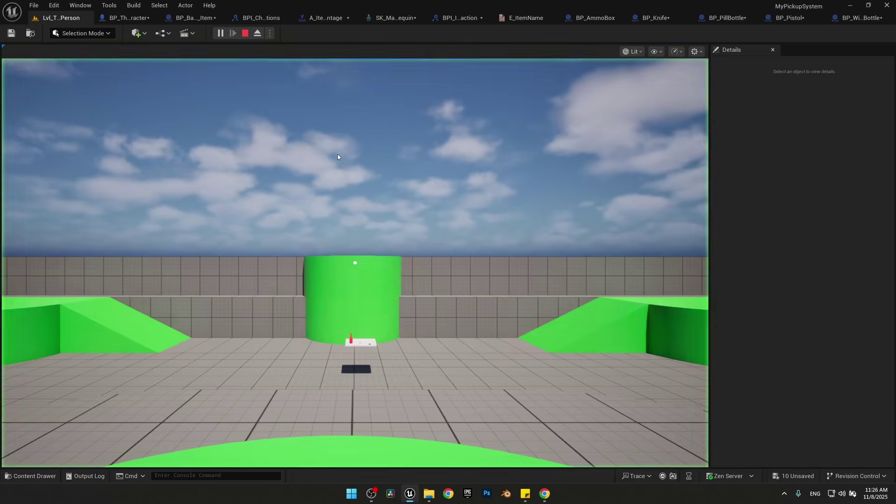
{"action": "key", "text": "w"}
{"action": "key", "text": "w"}
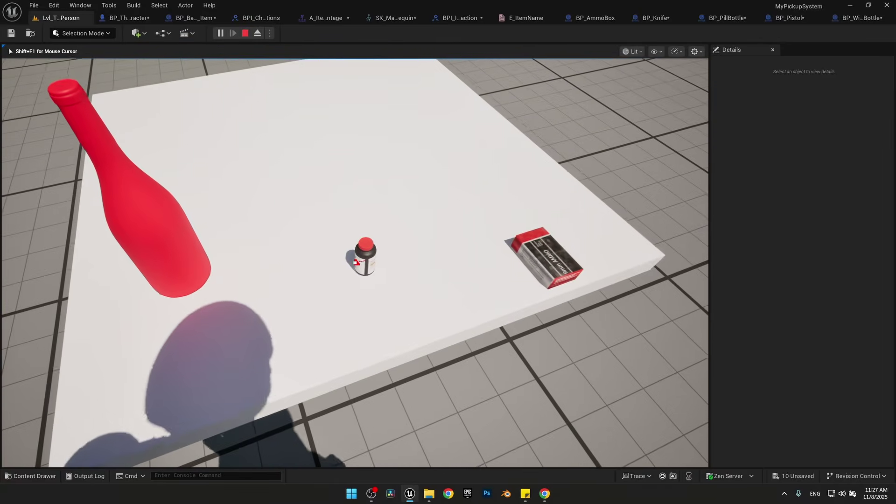
{"action": "key", "text": "e"}
{"action": "key", "text": "s"}
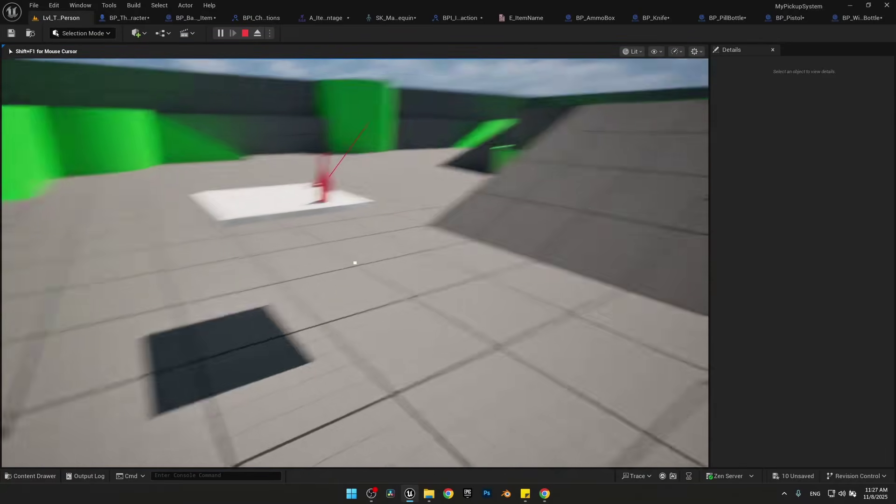
{"action": "key", "text": "a"}
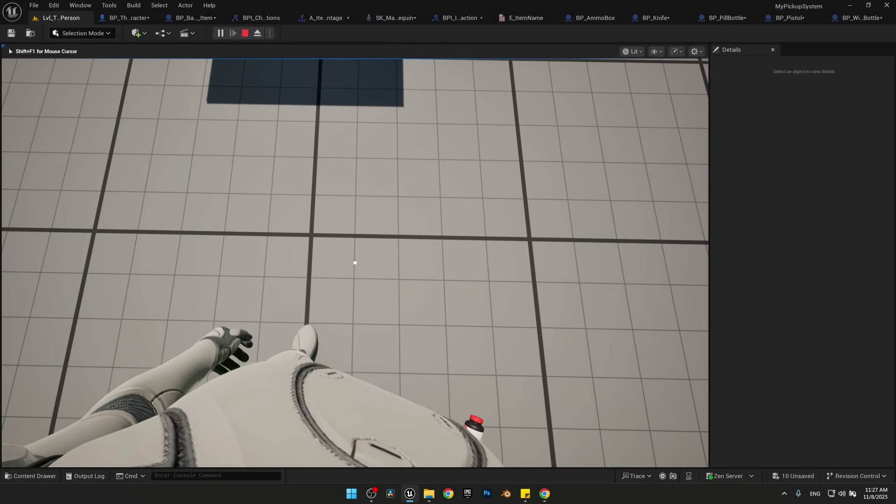
{"action": "key", "text": "w"}
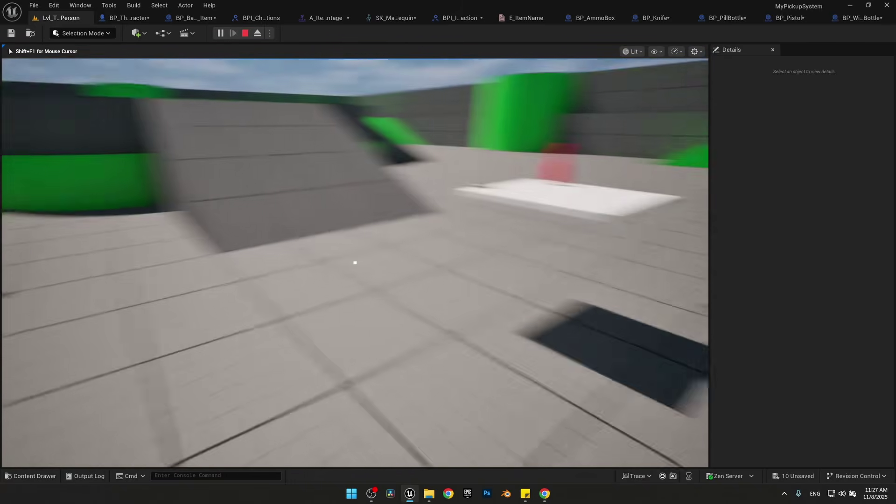
{"action": "key", "text": "Escape"}
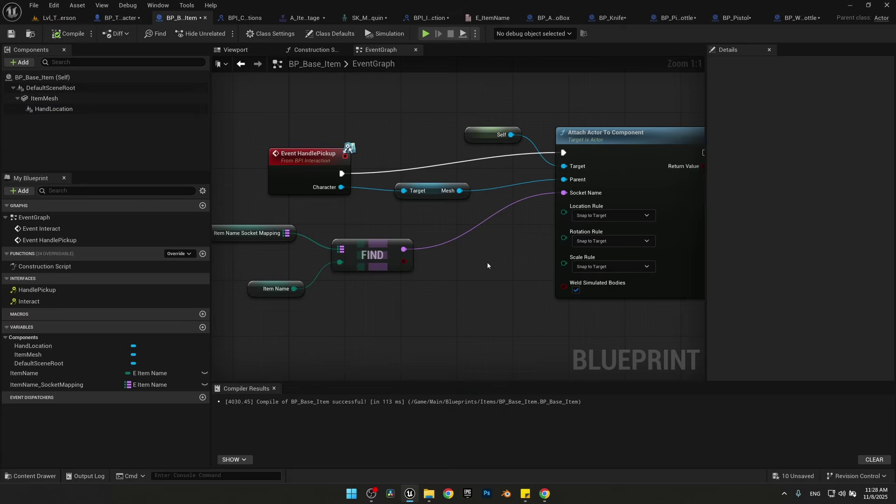
In BP_Base_Item's event graph, add an ItemMesh getter near Event HandlePickup and a Set Collision Enabled node targeting it with No Collision
{"action": "right_click_drag", "start_coordinate": [488, 264], "coordinate": [485, 294]}
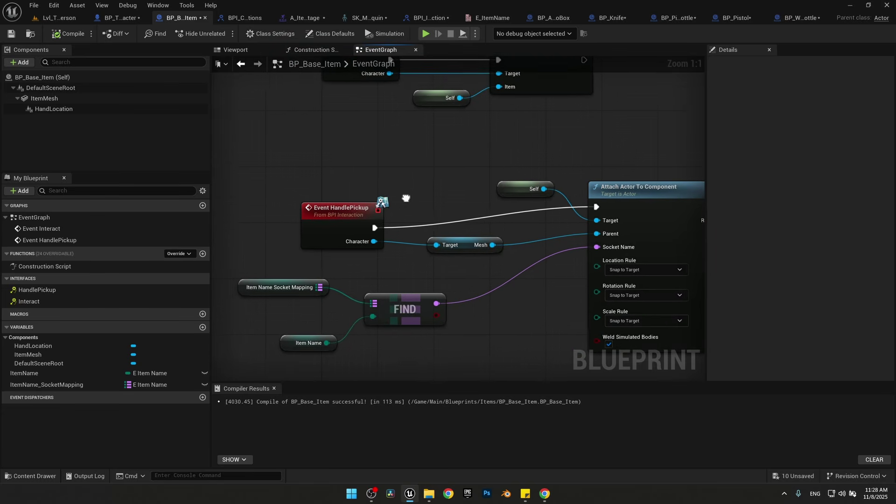
{"action": "left_click_drag", "start_coordinate": [348, 210], "coordinate": [359, 190]}
{"action": "left_click", "coordinate": [388, 184]}
{"action": "key", "text": "Escape"}
{"action": "left_click_drag", "start_coordinate": [38, 99], "coordinate": [388, 176]}
{"action": "type", "text": "col"}
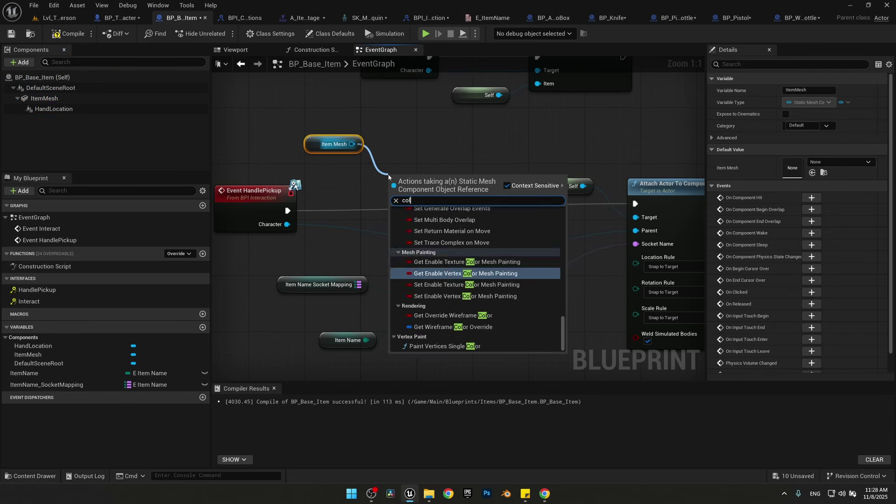
{"action": "type", "text": "lision"}
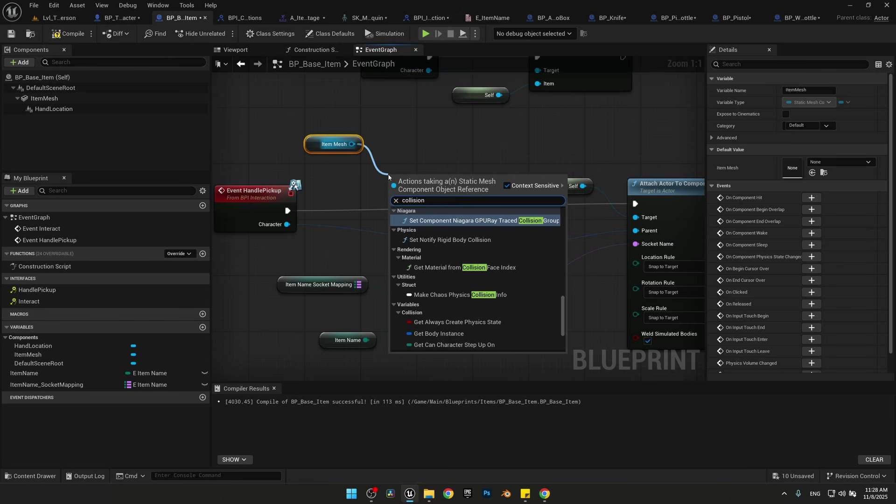
{"action": "type", "text": " en"}
{"action": "left_click", "coordinate": [445, 225]}
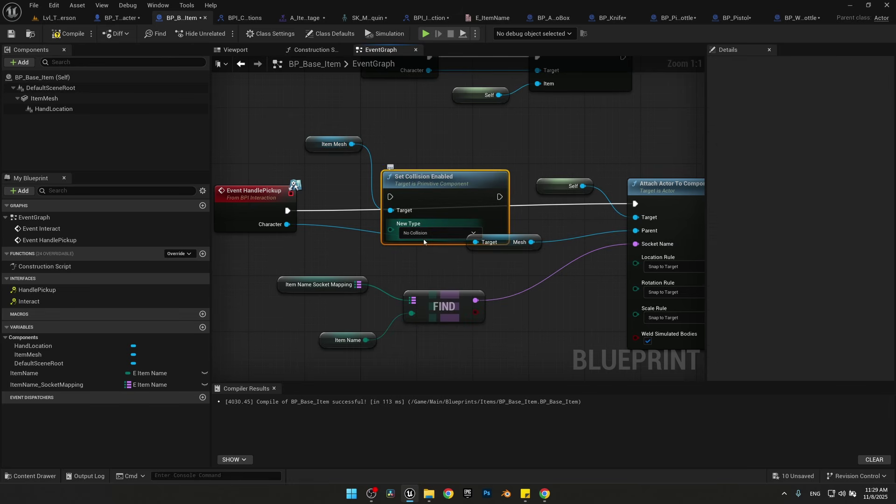
Wire Set Collision Enabled between Event HandlePickup and Attach Actor To Component, and rearrange the Self and Mesh nodes around it
{"action": "left_click_drag", "start_coordinate": [457, 175], "coordinate": [417, 177]}
{"action": "left_click_drag", "start_coordinate": [288, 210], "coordinate": [341, 190]}
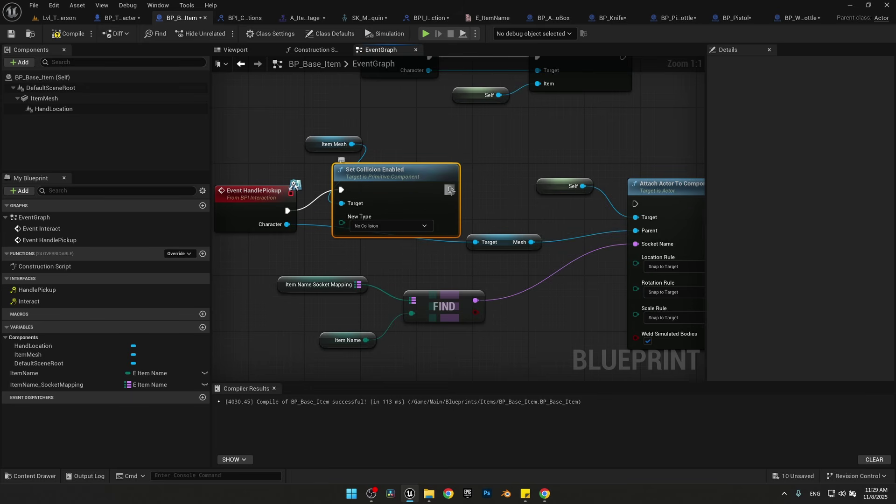
{"action": "left_click_drag", "start_coordinate": [451, 189], "coordinate": [635, 204]}
{"action": "left_click_drag", "start_coordinate": [563, 186], "coordinate": [570, 186]}
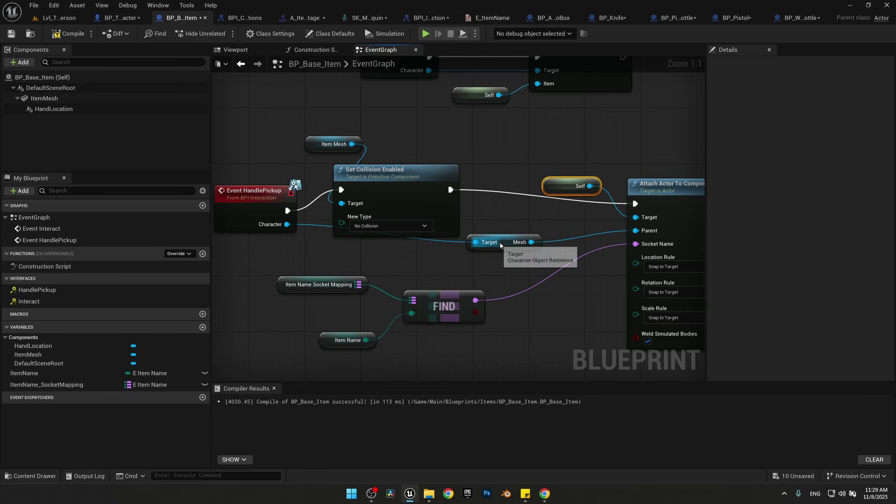
{"action": "left_click_drag", "start_coordinate": [506, 245], "coordinate": [497, 260]}
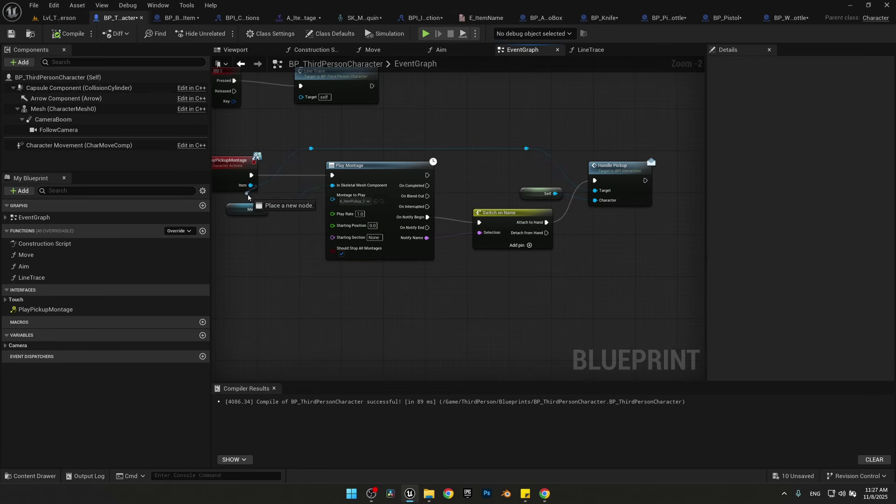
In BP_ThirdPersonCharacter, add a Destroy Actor node targeting PlayPickupMontage's Item and run it from the switch's Detach from Hand output
{"action": "left_click_drag", "start_coordinate": [298, 204], "coordinate": [619, 243]}
{"action": "key", "text": "Escape"}
{"action": "type", "text": "destroy"}
{"action": "key", "text": "Return"}
{"action": "left_click_drag", "start_coordinate": [546, 232], "coordinate": [600, 254]}
Add two reroute nodes to the Item wire leading to Destroy Actor so it runs below Play Montage
{"action": "double_click", "coordinate": [306, 187]}
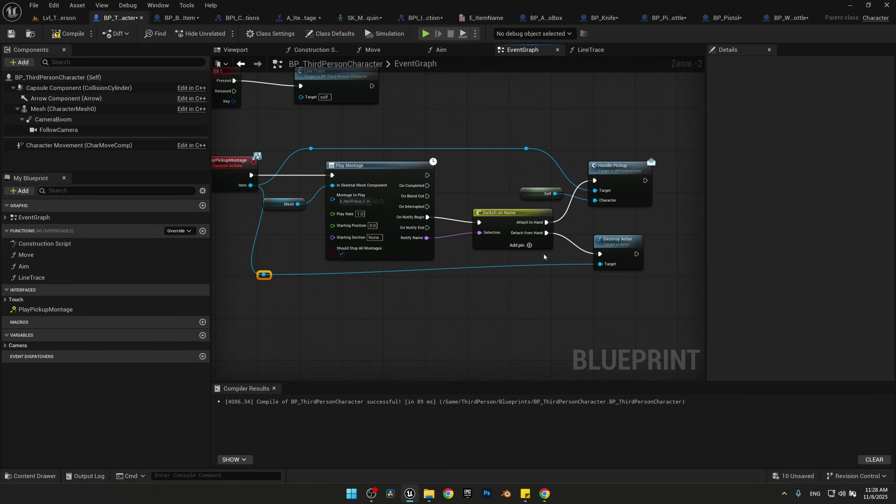
{"action": "double_click", "coordinate": [531, 276]}
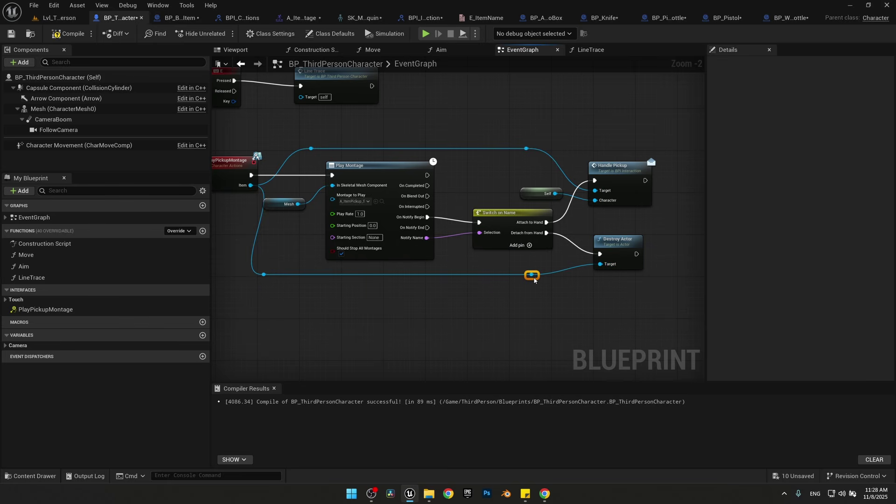
{"action": "right_click_drag", "start_coordinate": [553, 283], "coordinate": [585, 314]}
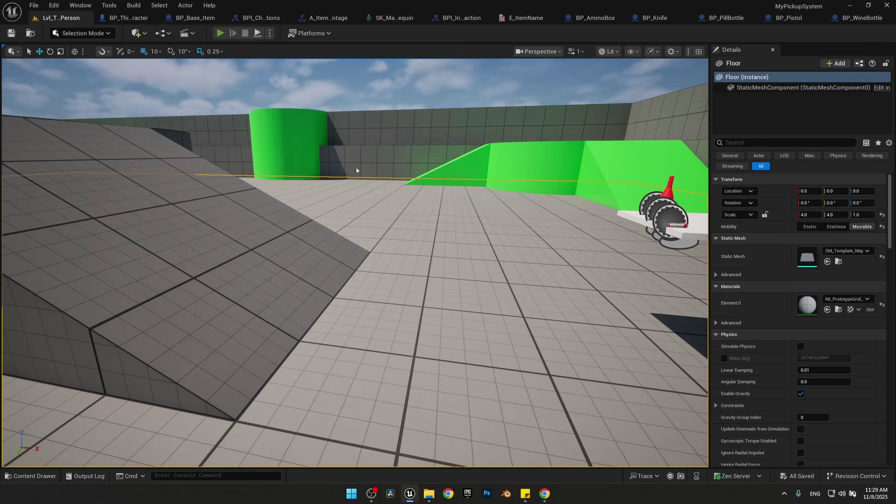
Play the level and pick up the wine bottle, ammo box and pill bottle from the table to test attaching and destroying, and stop playing
{"action": "key", "text": "alt+p"}
{"action": "key", "text": "w"}
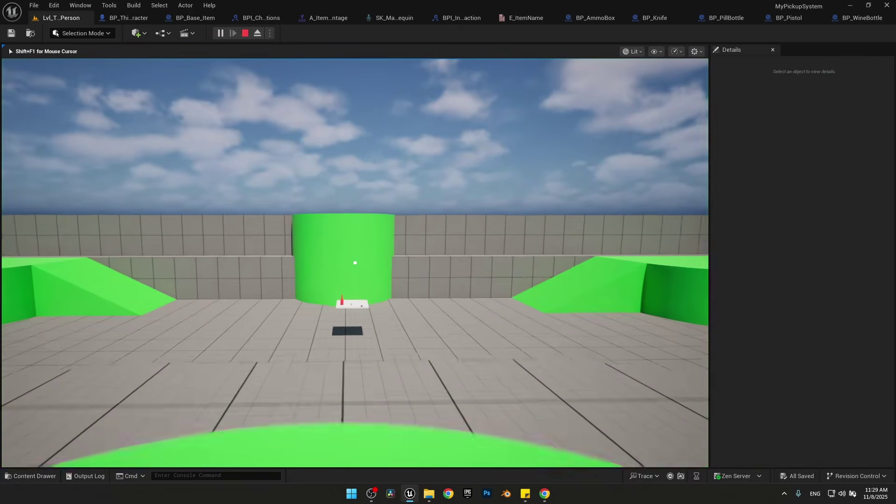
{"action": "key", "text": "w"}
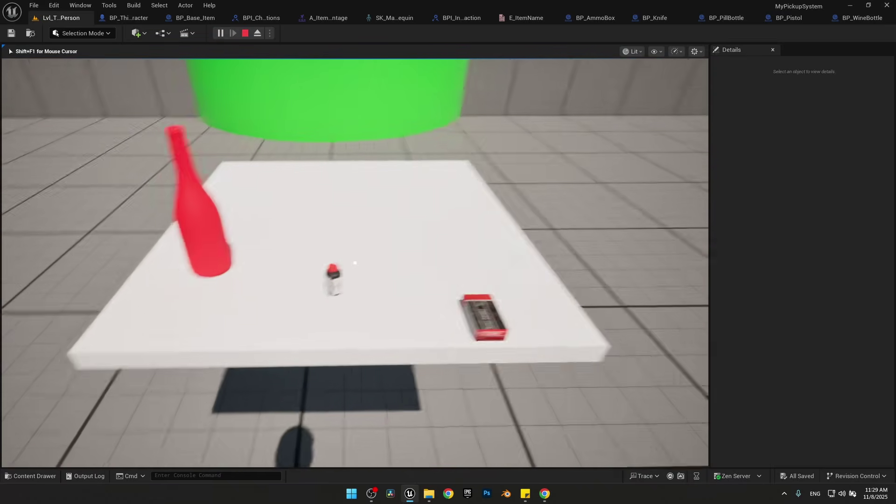
{"action": "key", "text": "e"}
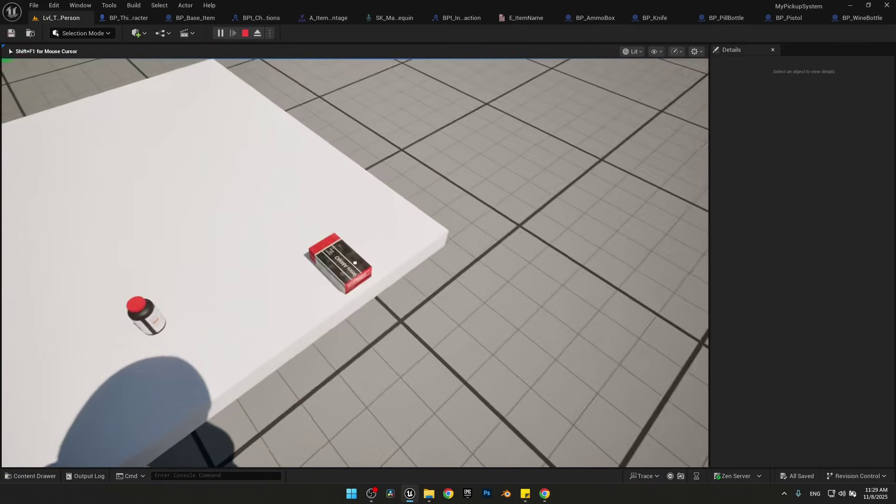
{"action": "key", "text": "e"}
{"action": "key", "text": "e"}
{"action": "key", "text": "e"}
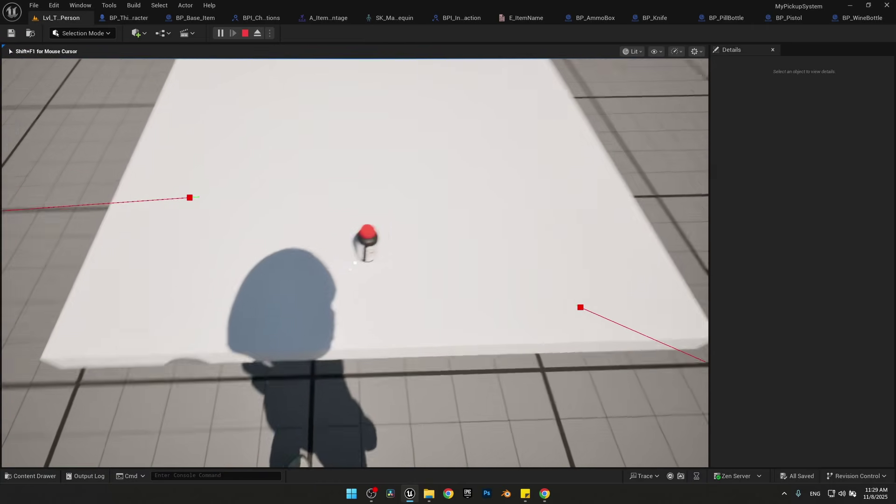
{"action": "key", "text": "s"}
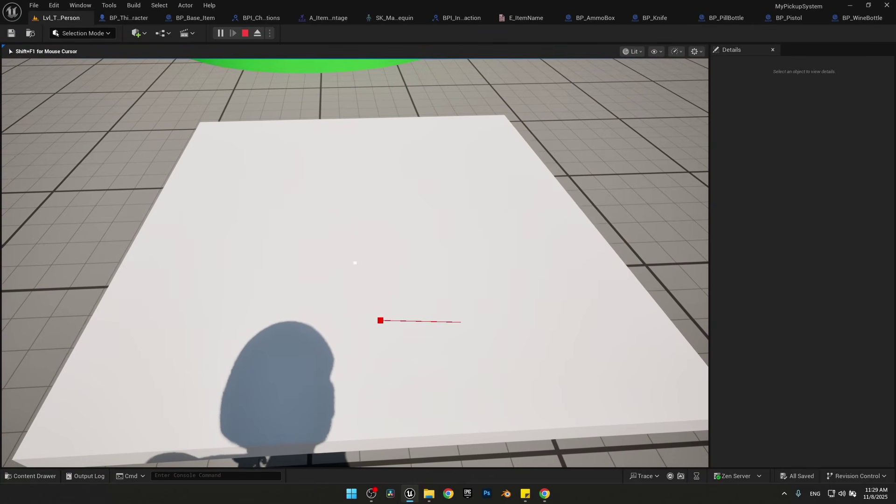
{"action": "key", "text": "Escape"}
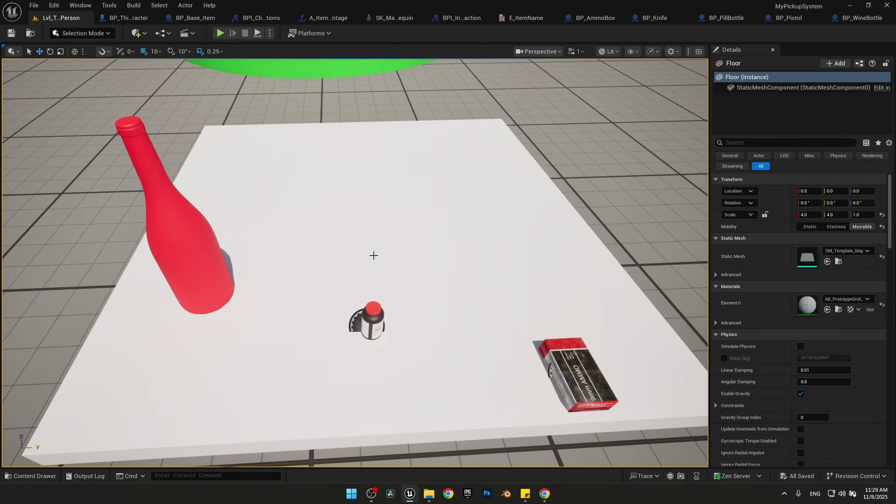
Open the BP_ThirdPersonCharacter blueprint and locate its Anim Class asset, ABP_Unarmed, in the content browser
{"action": "left_click", "coordinate": [27, 479]}
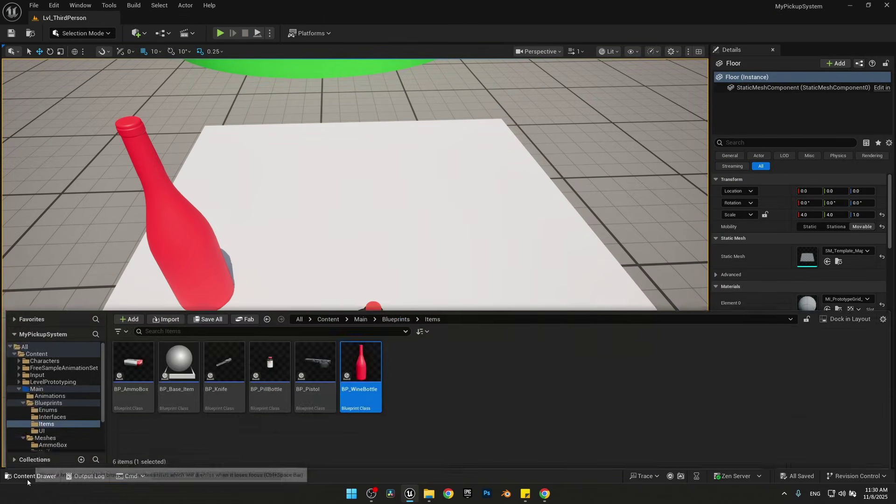
{"action": "left_click", "coordinate": [27, 479]}
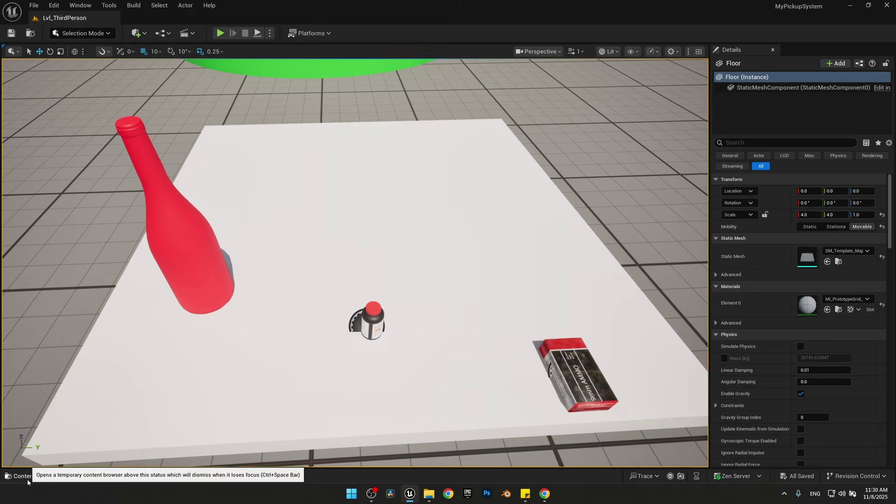
{"action": "left_click", "coordinate": [27, 479]}
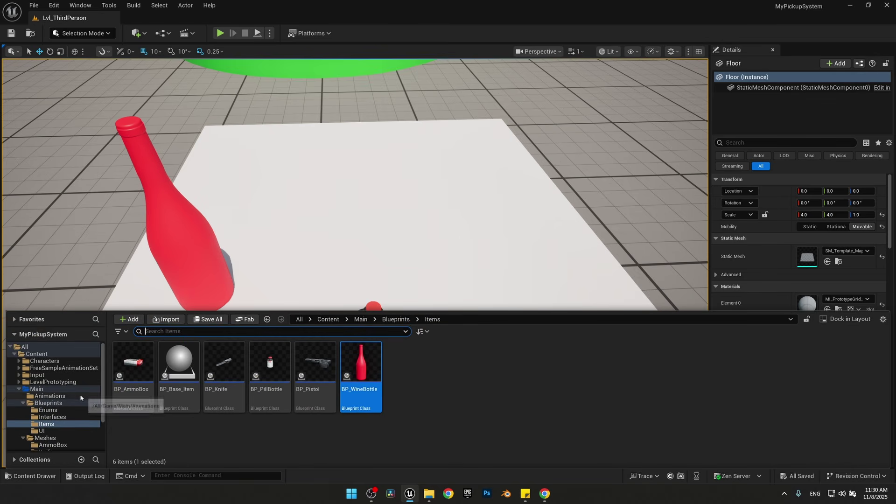
{"action": "left_click_drag", "start_coordinate": [101, 400], "coordinate": [84, 443]}
{"action": "left_click", "coordinate": [50, 441]}
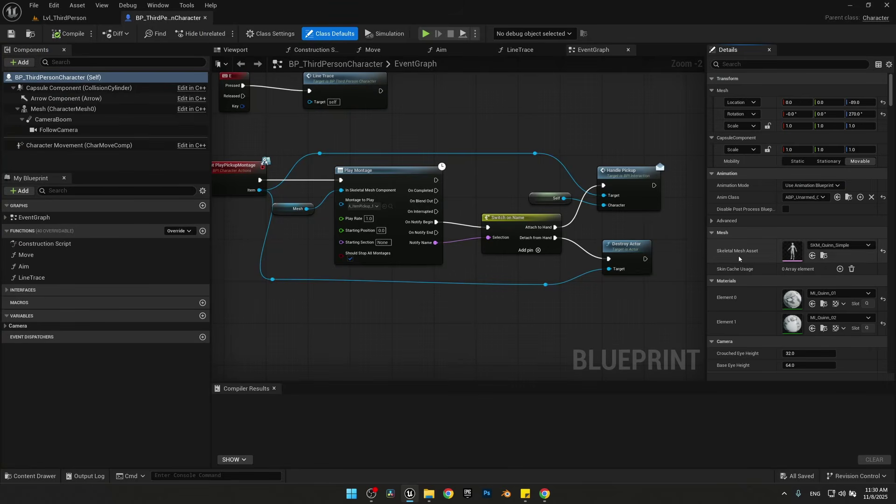
{"action": "left_click", "coordinate": [849, 198]}
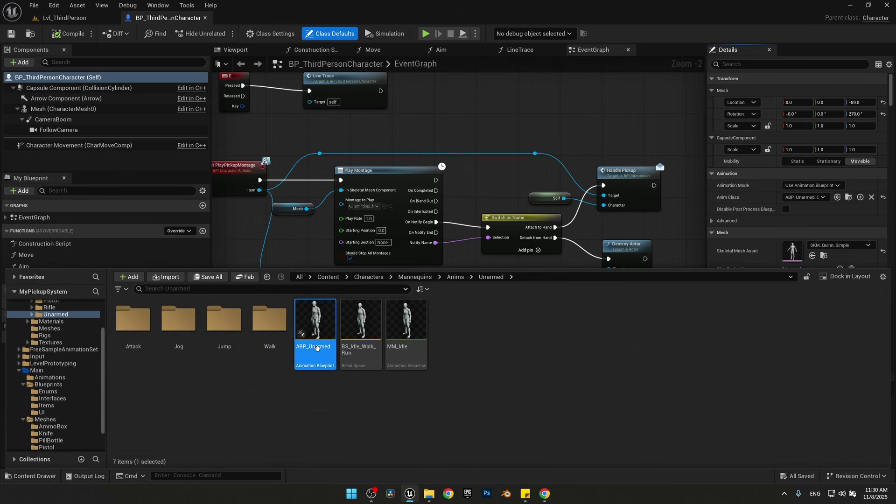
Open ABP_Unarmed's AnimGraph and move the Output Pose node away from Control Rig to make room between them
{"action": "double_click", "coordinate": [316, 347]}
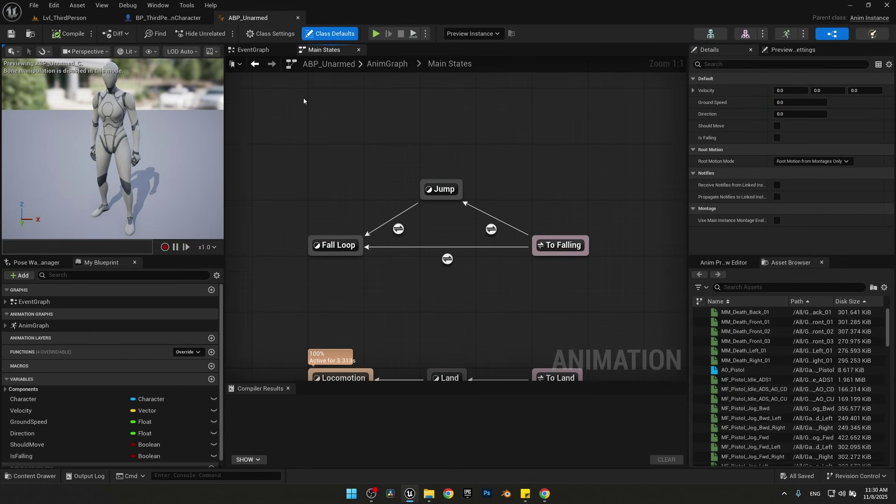
{"action": "left_click", "coordinate": [386, 64]}
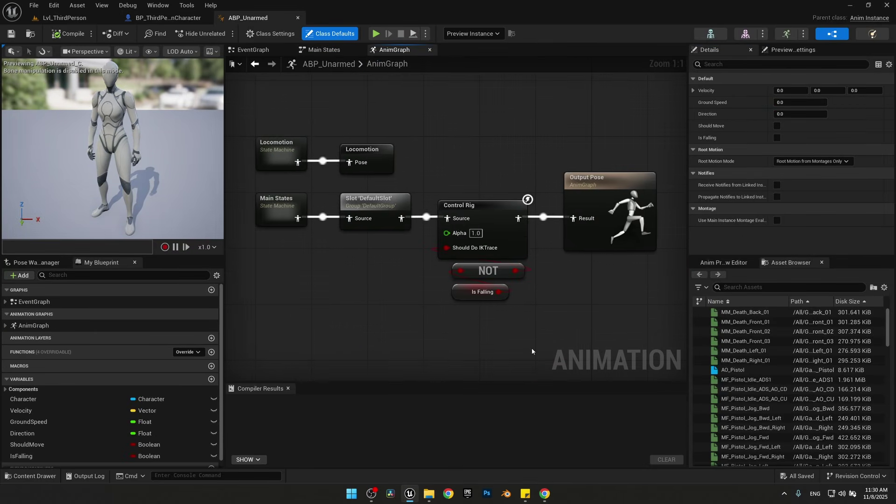
{"action": "right_click_drag", "start_coordinate": [569, 303], "coordinate": [405, 270]}
{"action": "left_click_drag", "start_coordinate": [422, 171], "coordinate": [624, 171]}
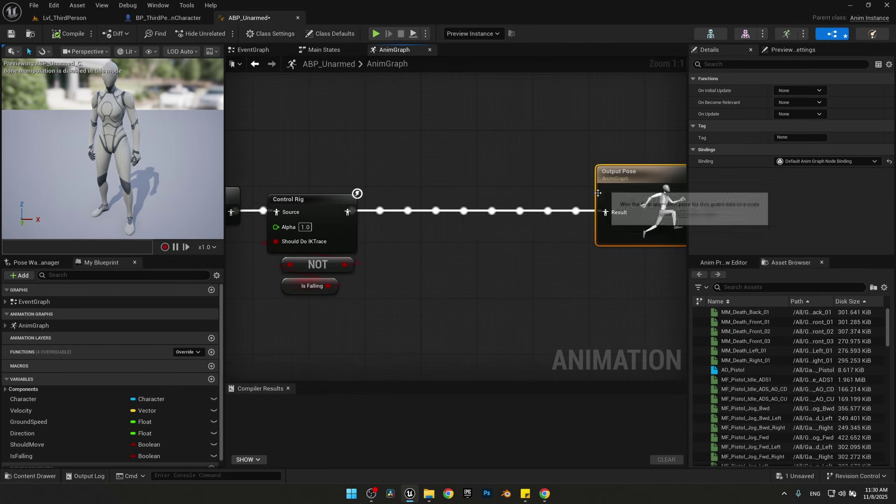
Add a CCDIK node and place it between the Control Rig and Output Pose nodes
{"action": "right_click", "coordinate": [450, 246]}
{"action": "type", "text": "CCDIK"}
{"action": "key", "text": "Return"}
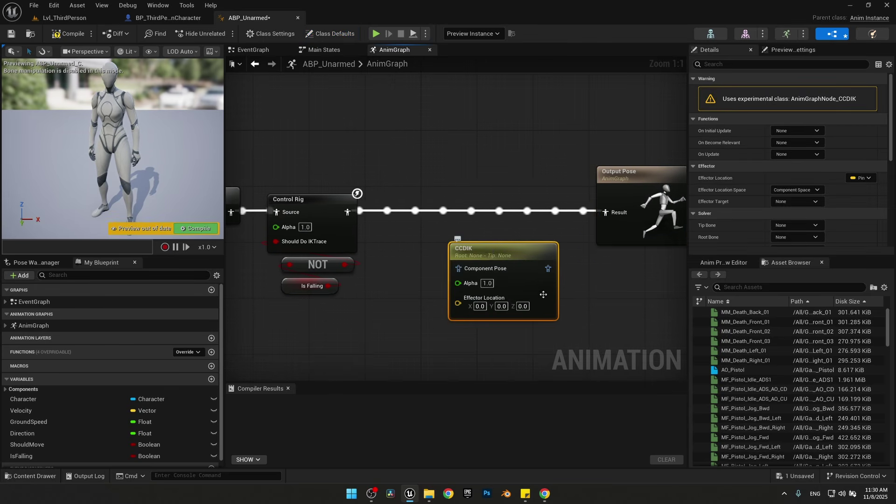
{"action": "left_click_drag", "start_coordinate": [522, 278], "coordinate": [487, 228]}
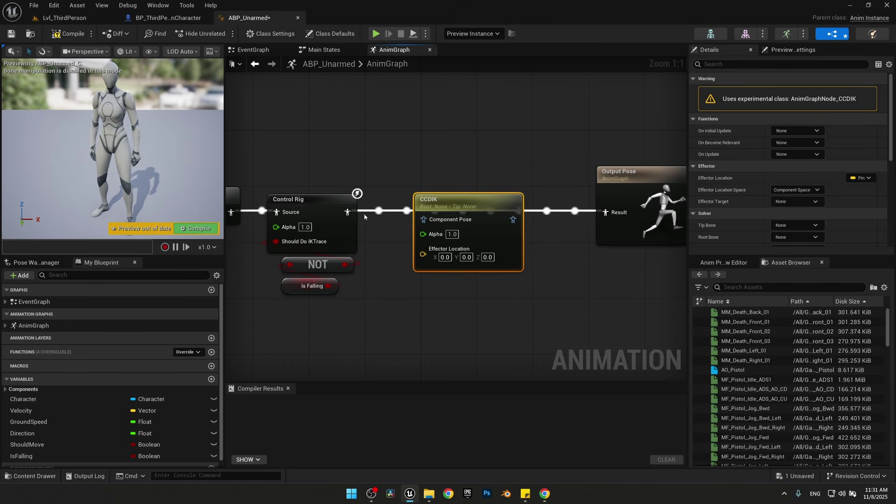
Wire Control Rig's output through the CCDIK node into Output Pose, place CCDIK slightly lower, and compile ABP_Unarmed
{"action": "left_click_drag", "start_coordinate": [347, 212], "coordinate": [422, 220]}
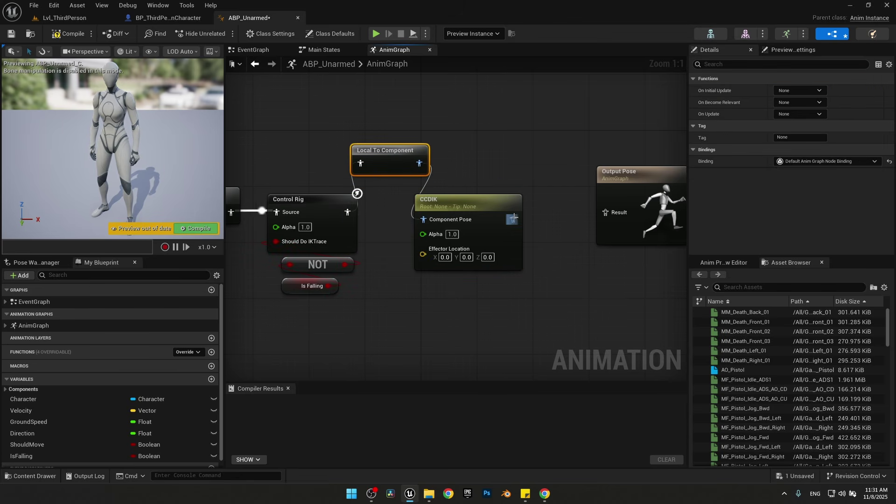
{"action": "left_click_drag", "start_coordinate": [512, 219], "coordinate": [604, 215]}
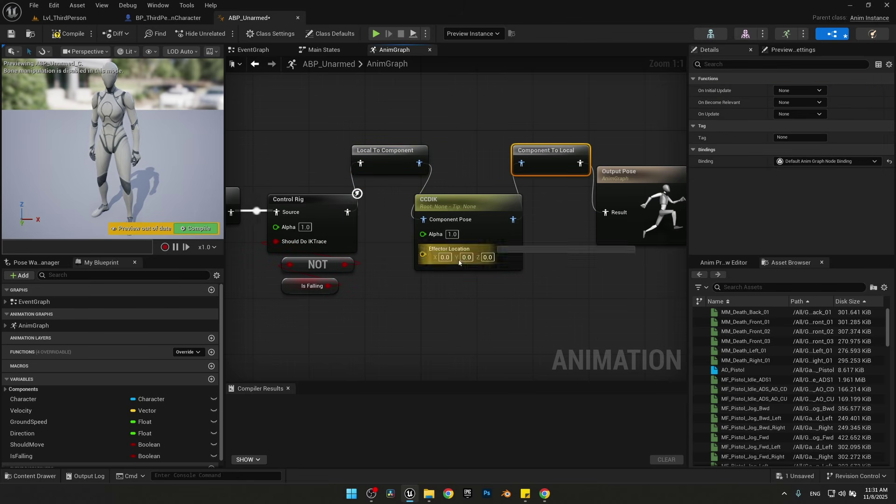
{"action": "left_click_drag", "start_coordinate": [492, 197], "coordinate": [488, 217]}
{"action": "left_click", "coordinate": [68, 34]}
Set the CCDIK node's Effector Location Space to World Space
{"action": "right_click_drag", "start_coordinate": [568, 316], "coordinate": [527, 288]}
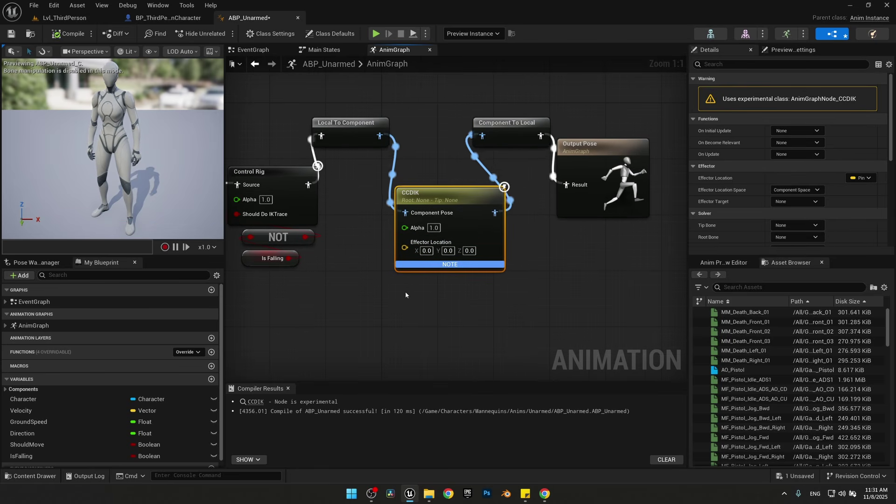
{"action": "scroll", "coordinate": [726, 155], "scroll_direction": "down", "scroll_amount": 2}
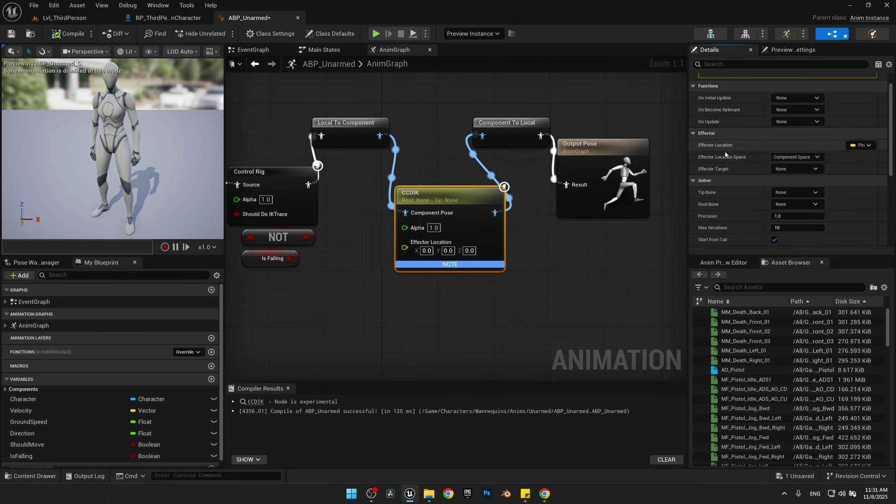
{"action": "left_click", "coordinate": [793, 157]}
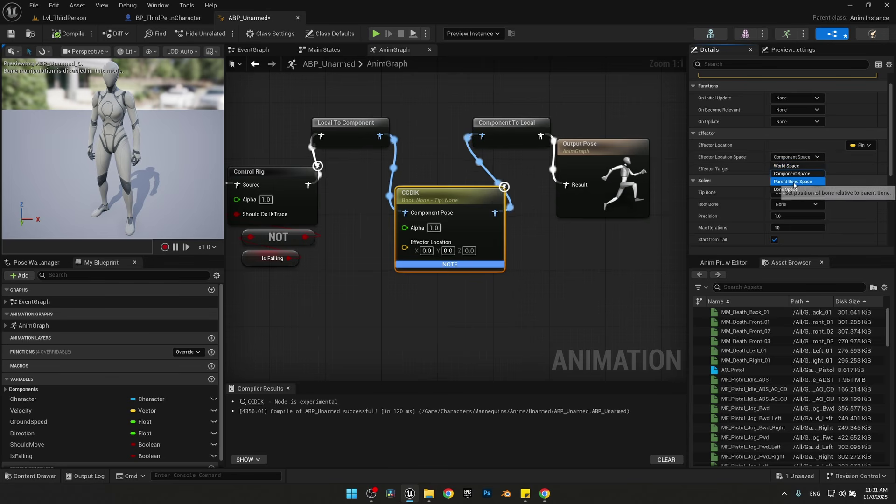
{"action": "left_click", "coordinate": [788, 166]}
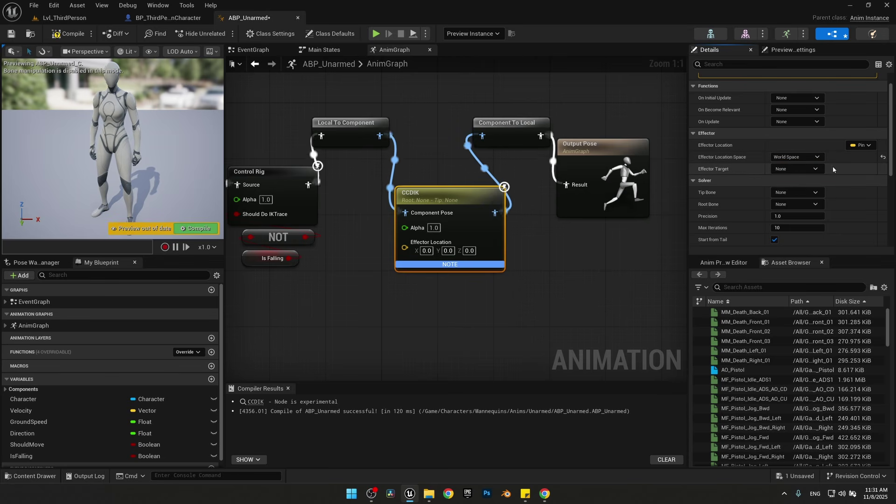
Set the CCDIK node's Tip Bone to hand_r and its Root Bone to clavicle_r
{"action": "left_click", "coordinate": [805, 193]}
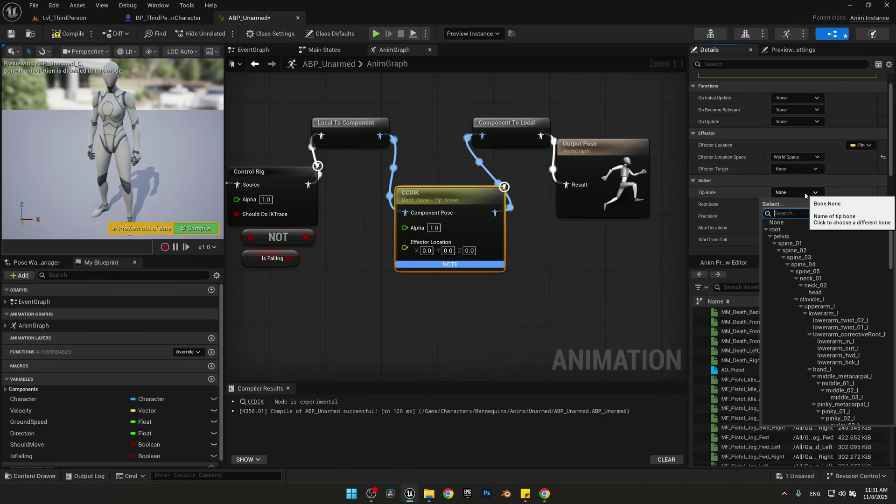
{"action": "type", "text": "hand"}
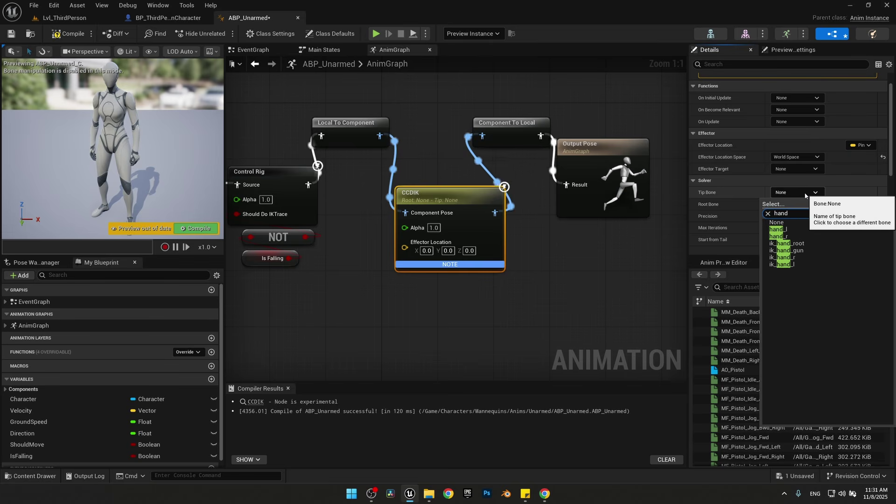
{"action": "left_click", "coordinate": [786, 237]}
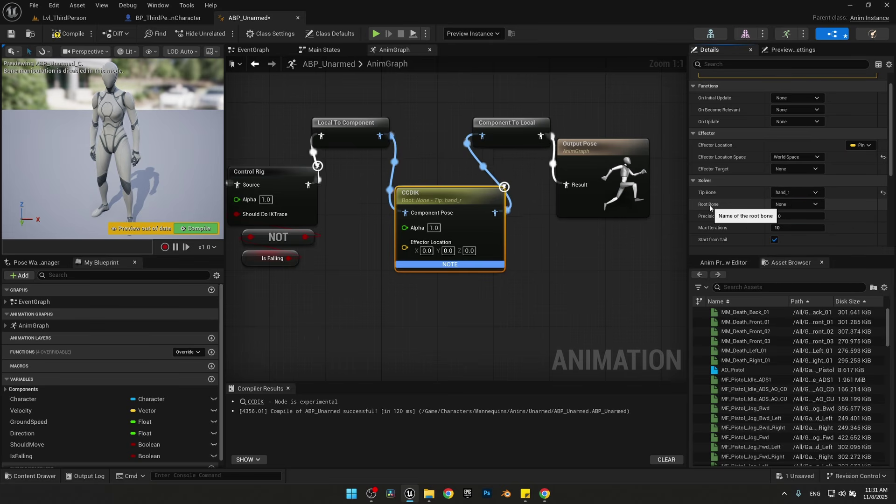
{"action": "left_click", "coordinate": [811, 207]}
{"action": "type", "text": "cla"}
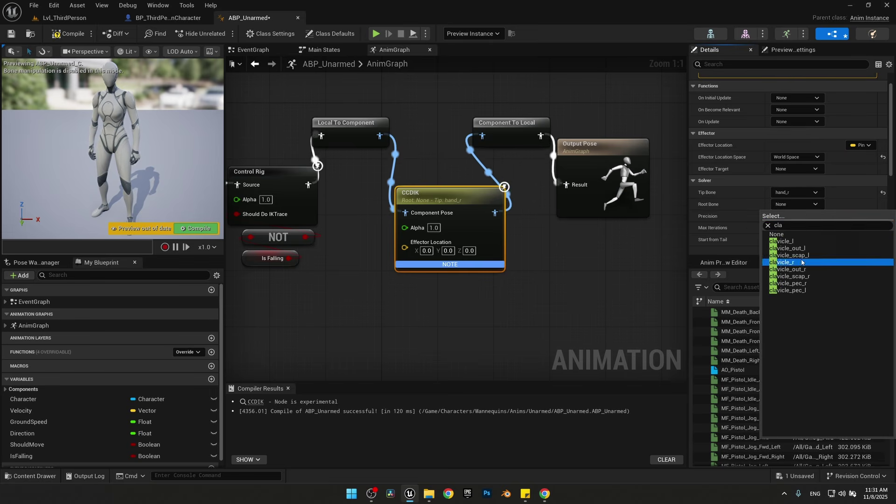
{"action": "left_click", "coordinate": [784, 262]}
Promote the CCDIK node's Alpha input to a float variable and rename it HandR_IK_Alpha
{"action": "right_click_drag", "start_coordinate": [413, 248], "coordinate": [423, 215]}
{"action": "left_click_drag", "start_coordinate": [423, 218], "coordinate": [329, 250]}
{"action": "left_click", "coordinate": [402, 269]}
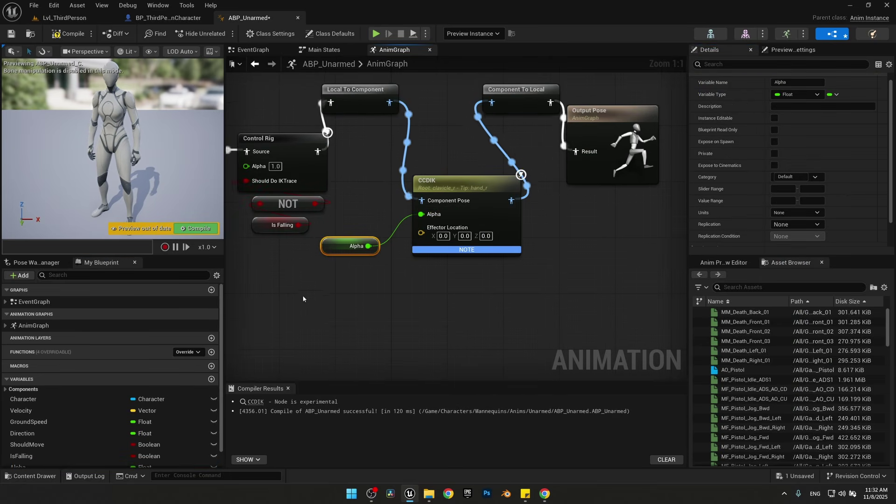
{"action": "scroll", "coordinate": [119, 395], "scroll_direction": "down", "scroll_amount": 1}
{"action": "left_click", "coordinate": [21, 449]}
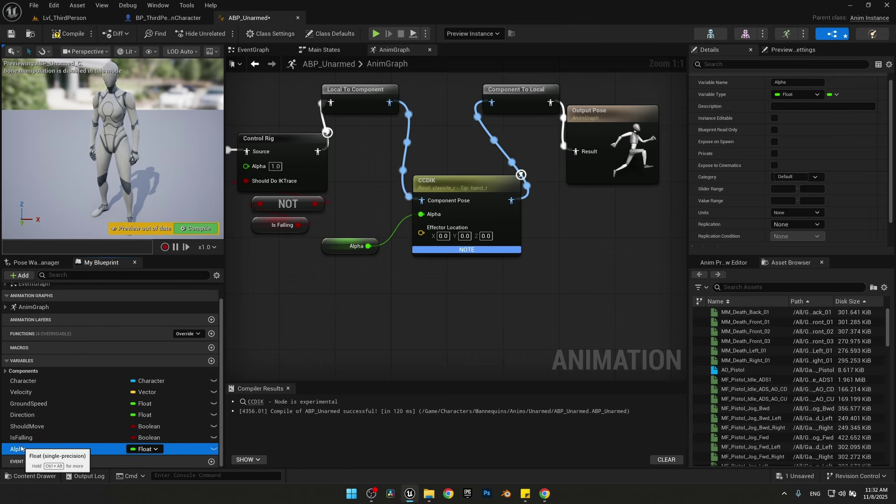
{"action": "left_click", "coordinate": [21, 449]}
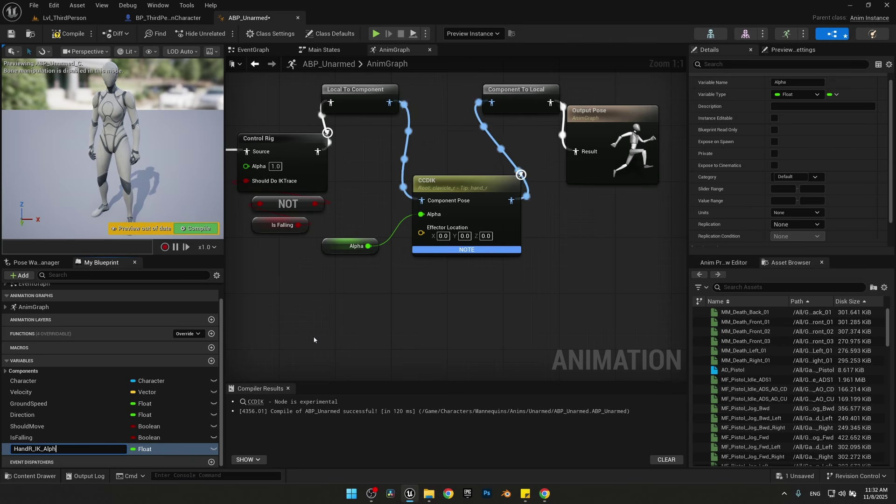
{"action": "type", "text": "a"}
{"action": "key", "text": "Return"}
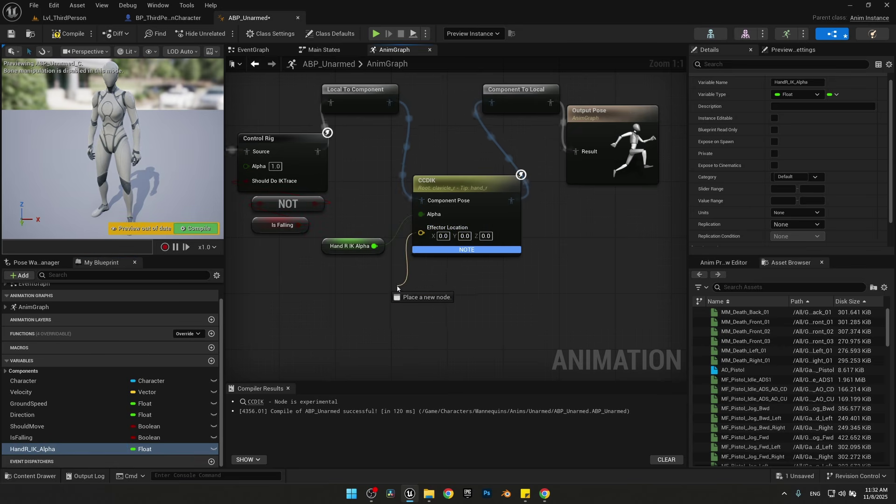
Promote the CCDIK node's Effector Location input to a vector variable and rename it ItemLocation
{"action": "left_click_drag", "start_coordinate": [390, 294], "coordinate": [355, 302]}
{"action": "left_click", "coordinate": [411, 331]}
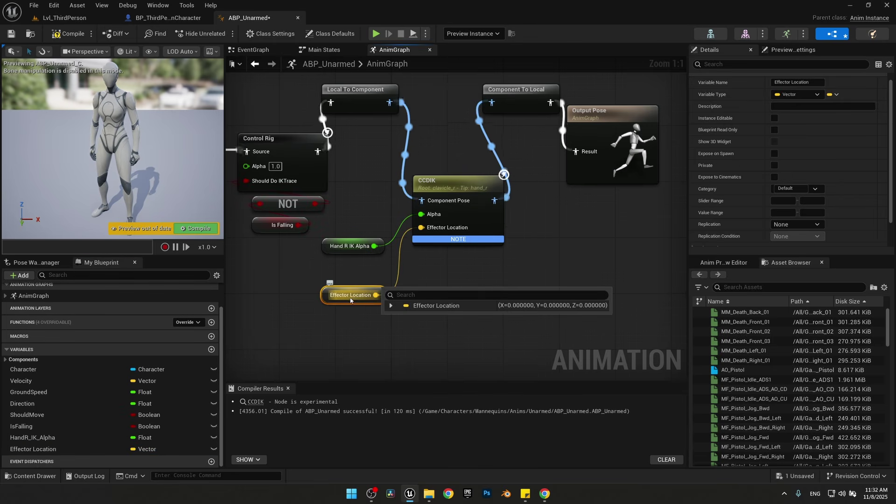
{"action": "double_click", "coordinate": [54, 451]}
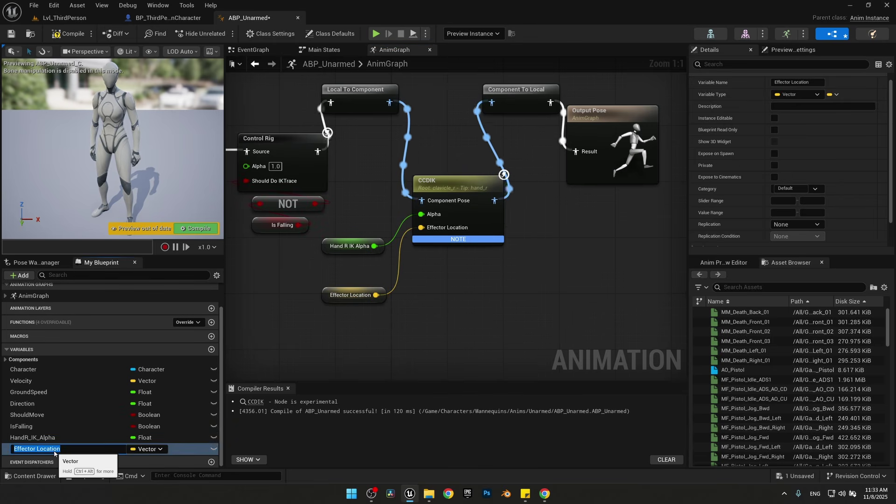
{"action": "type", "text": "ItemLocatio"}
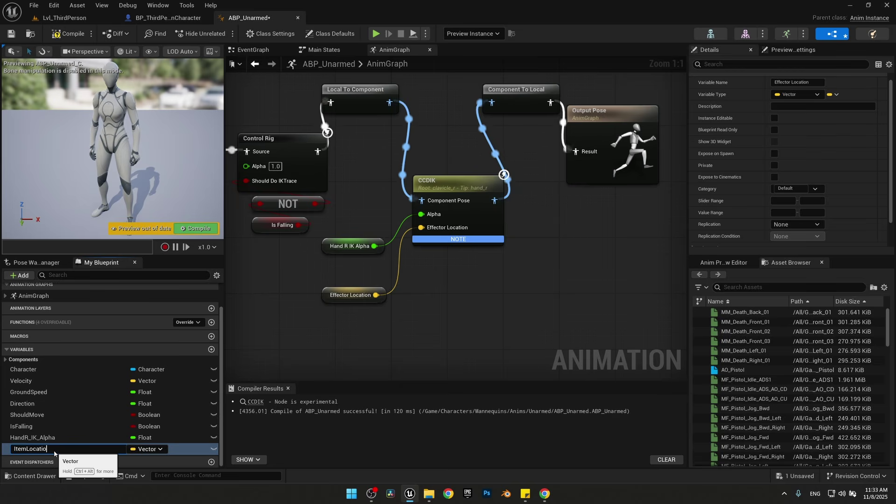
{"action": "type", "text": "n"}
{"action": "left_click", "coordinate": [375, 69]}
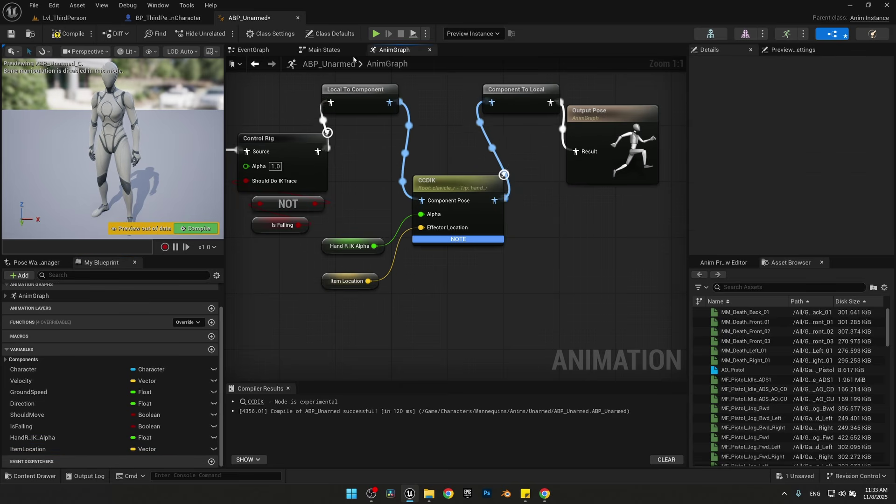
In ABP_Unarmed's EventGraph, delete the Set Character and Cast To Character nodes from the Initialize Animation section
{"action": "left_click", "coordinate": [262, 50]}
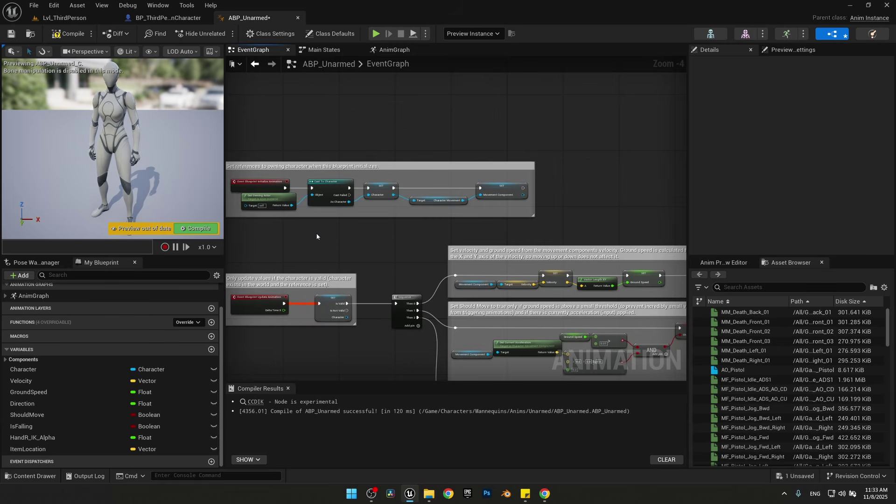
{"action": "right_click_drag", "start_coordinate": [317, 237], "coordinate": [407, 170]}
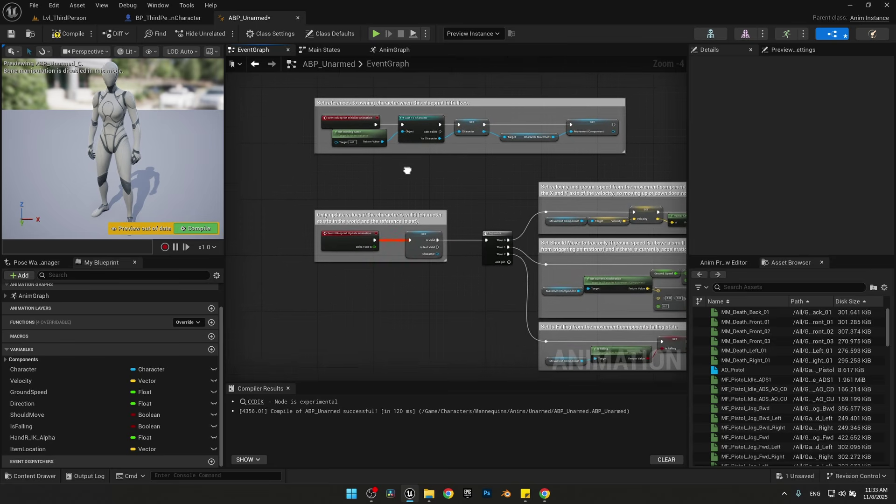
{"action": "scroll", "coordinate": [408, 170], "scroll_direction": "up", "scroll_amount": 4}
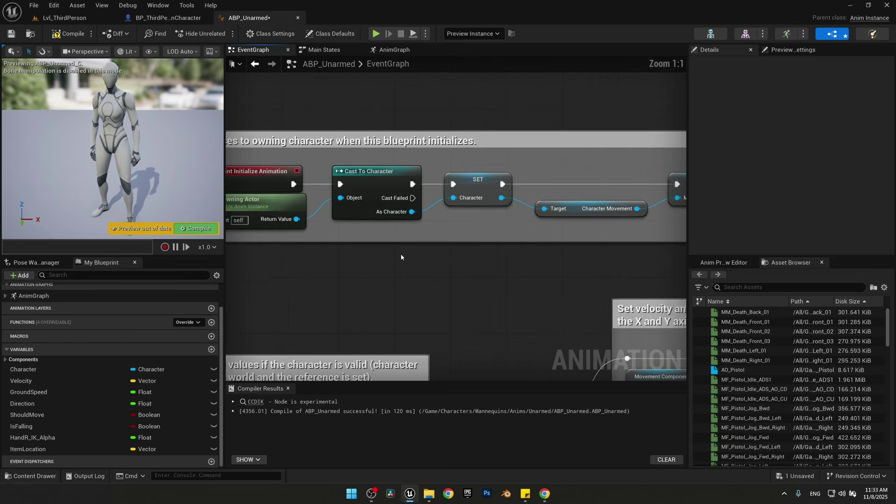
{"action": "right_click_drag", "start_coordinate": [400, 256], "coordinate": [445, 293]}
{"action": "left_click", "coordinate": [24, 370]}
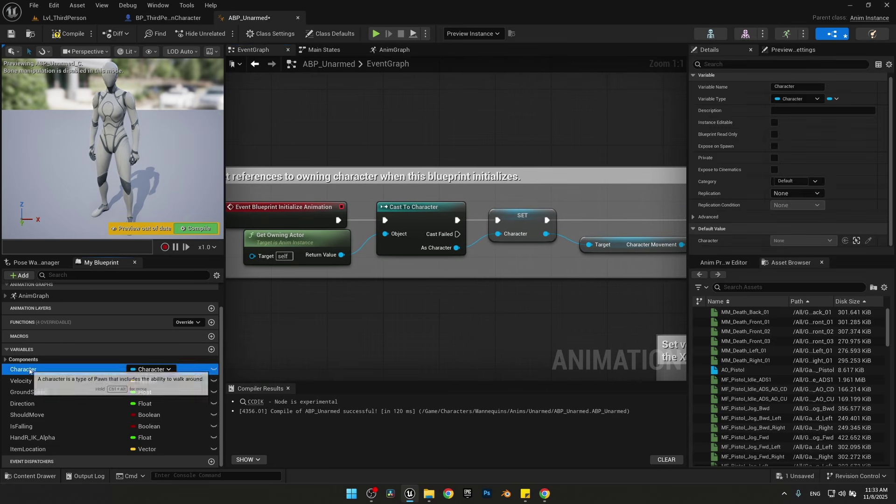
{"action": "left_click", "coordinate": [501, 223]}
{"action": "key", "text": "Delete"}
{"action": "right_click_drag", "start_coordinate": [360, 276], "coordinate": [363, 286]}
{"action": "left_click", "coordinate": [431, 231]}
{"action": "right_click_drag", "start_coordinate": [422, 285], "coordinate": [421, 270]}
{"action": "key", "text": "Delete"}
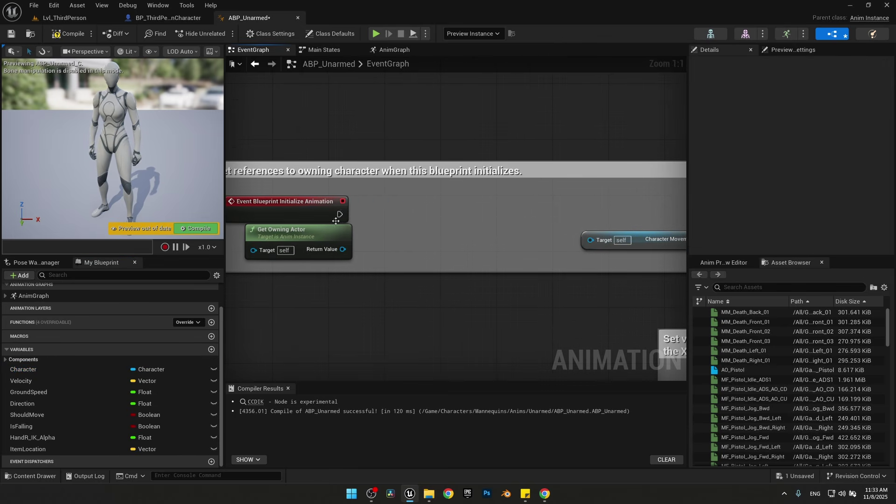
Add a Cast To BP_ThirdPersonCharacter node fed by Get Owning Actor and run it from Event Blueprint Initialize Animation
{"action": "left_click_drag", "start_coordinate": [386, 217], "coordinate": [386, 216]}
{"action": "left_click_drag", "start_coordinate": [342, 249], "coordinate": [378, 213]}
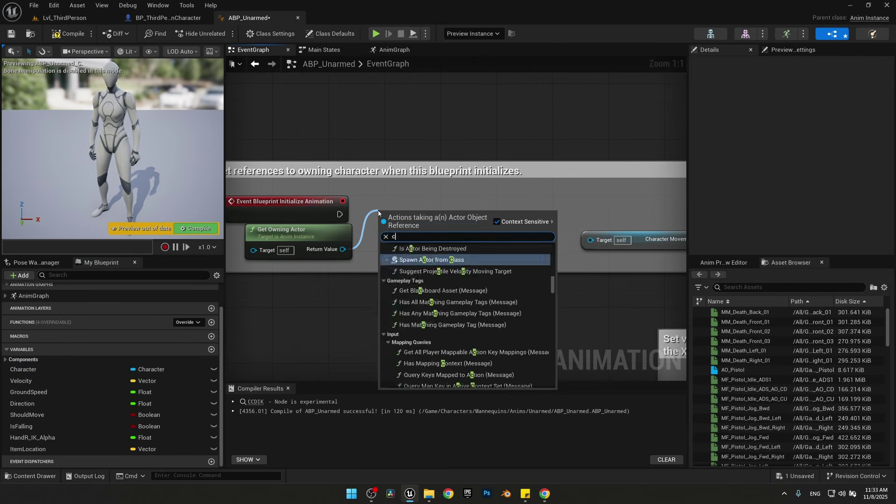
{"action": "type", "text": "cast to third"}
{"action": "left_click", "coordinate": [431, 264]}
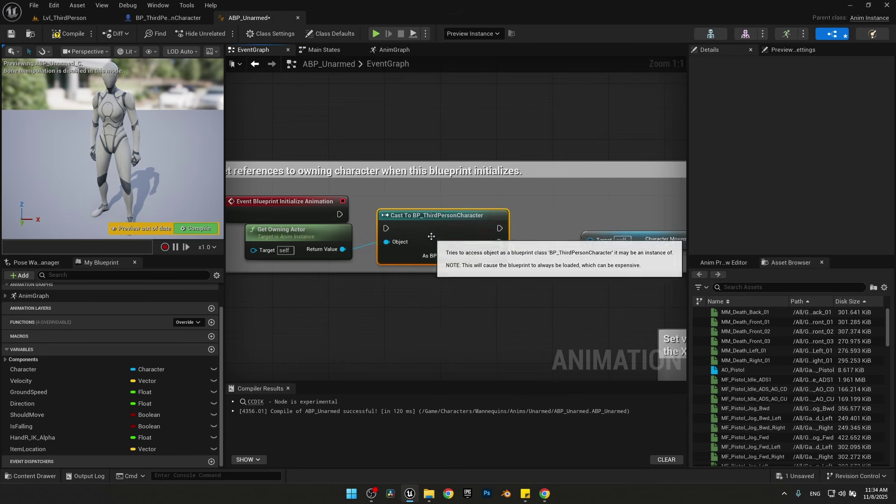
{"action": "right_click_drag", "start_coordinate": [506, 308], "coordinate": [441, 305]}
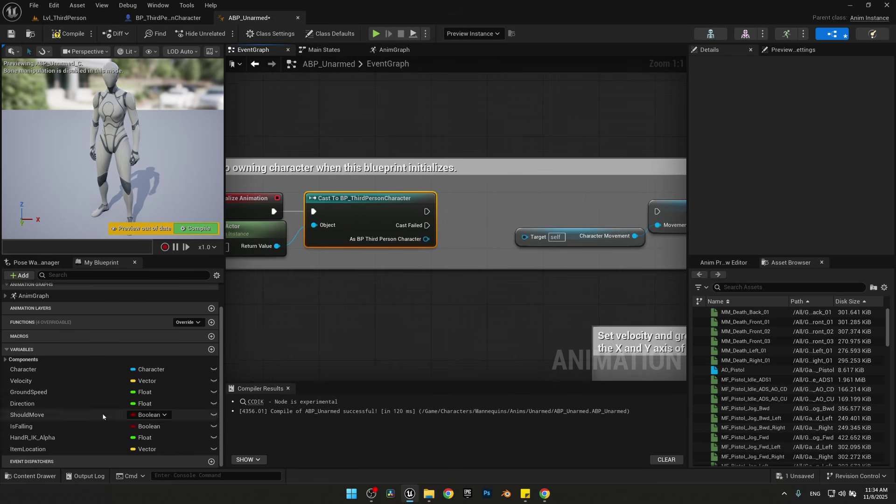
Change the Character variable's type to BP Third Person Character throughout the blueprint
{"action": "left_click", "coordinate": [169, 368]}
{"action": "type", "text": "BP_Third"}
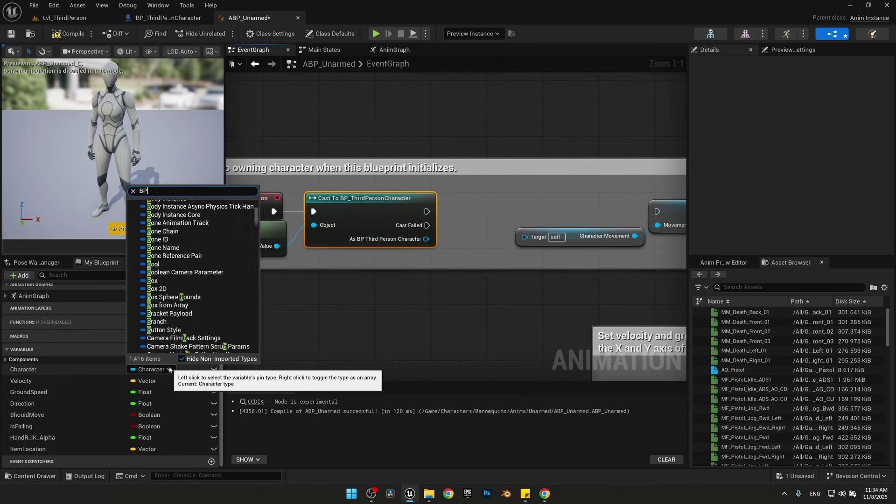
{"action": "mouse_move", "coordinate": [210, 212]}
{"action": "left_click", "coordinate": [284, 214]}
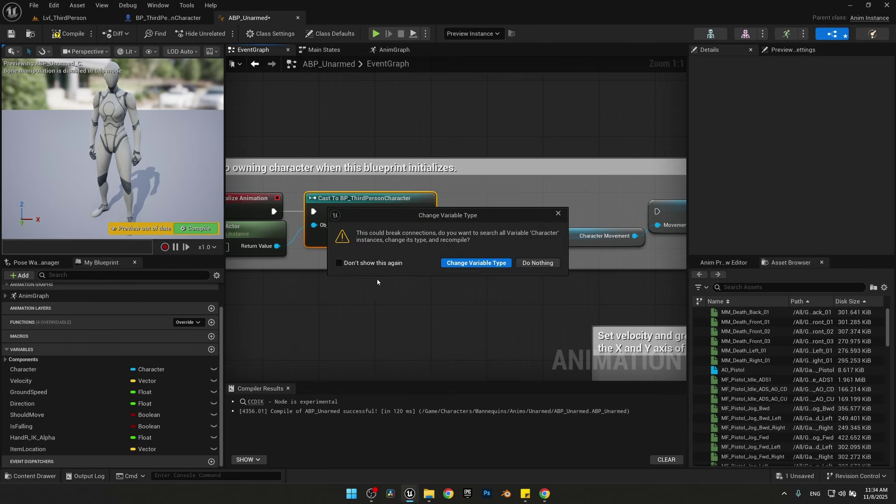
{"action": "left_click", "coordinate": [476, 263]}
Add a Set Character node after the BP_ThirdPersonCharacter cast and connect its output to Character Movement's Target
{"action": "left_click_drag", "start_coordinate": [28, 369], "coordinate": [460, 204]}
{"action": "left_click", "coordinate": [514, 230]}
{"action": "right_click_drag", "start_coordinate": [460, 205], "coordinate": [354, 201]}
{"action": "left_click_drag", "start_coordinate": [406, 200], "coordinate": [419, 235]}
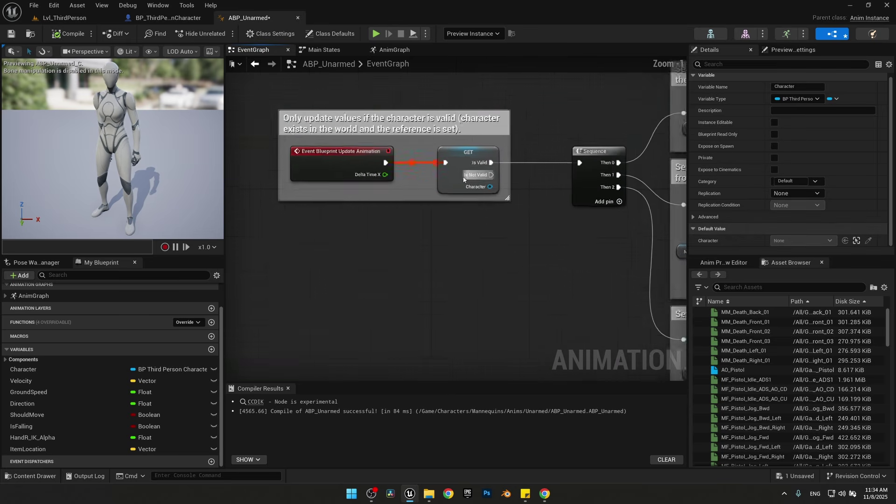
{"action": "scroll", "coordinate": [607, 192], "scroll_direction": "down", "scroll_amount": 2}
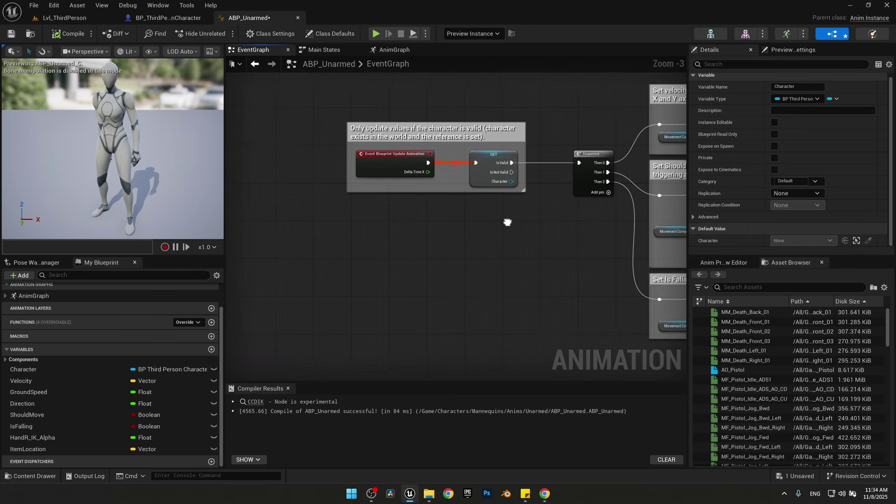
Add a fourth output pin to the Sequence node and connect it to a new Set HandR_IK_Alpha node
{"action": "left_click", "coordinate": [611, 191]}
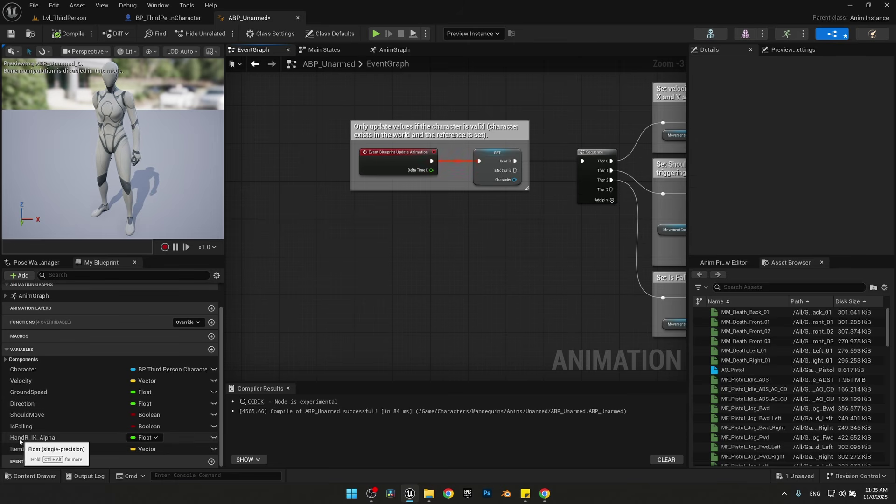
{"action": "left_click_drag", "start_coordinate": [19, 439], "coordinate": [361, 261]}
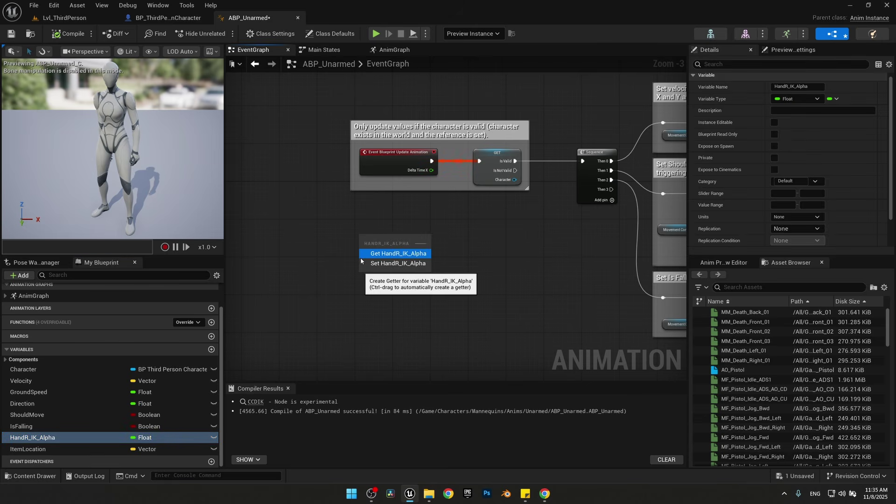
{"action": "left_click", "coordinate": [397, 263]}
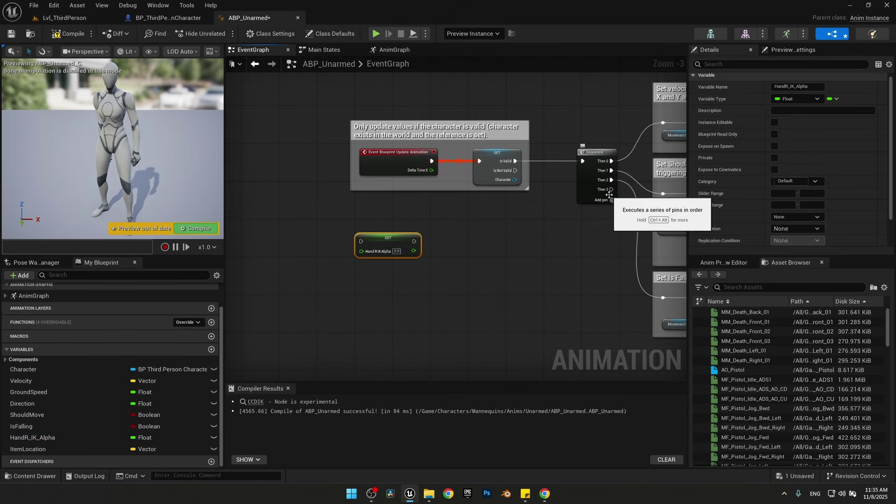
{"action": "scroll", "coordinate": [609, 194], "scroll_direction": "up", "scroll_amount": 2}
{"action": "left_click_drag", "start_coordinate": [616, 186], "coordinate": [283, 252]}
{"action": "right_click_drag", "start_coordinate": [360, 304], "coordinate": [442, 271]}
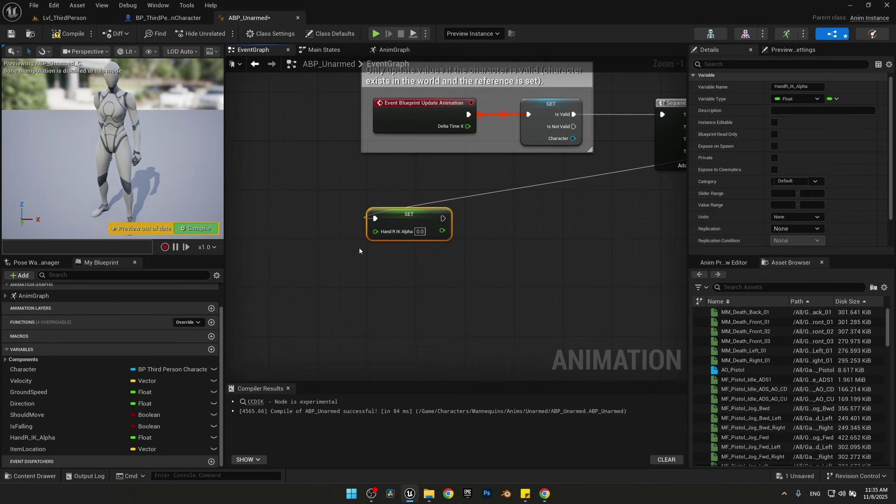
Add a Get Curve Value node and connect its Return Value to the HandR IK Alpha input of the Set node
{"action": "right_click", "coordinate": [324, 260]}
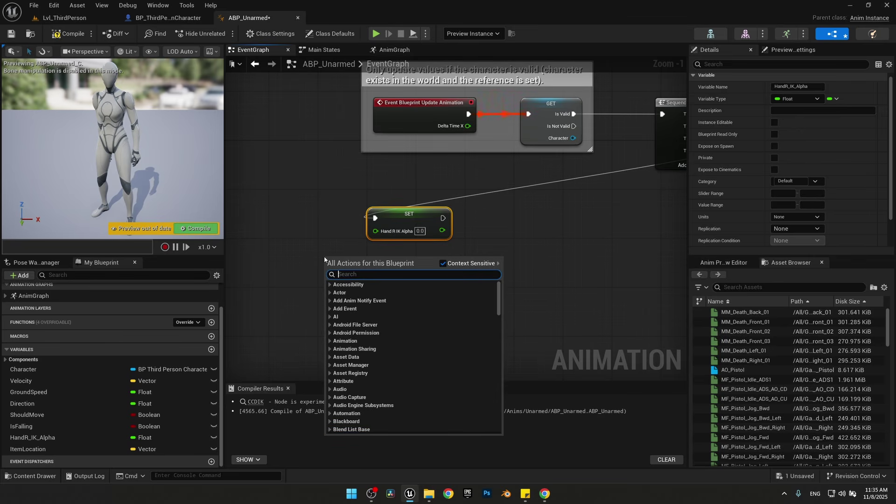
{"action": "type", "text": "get curve"}
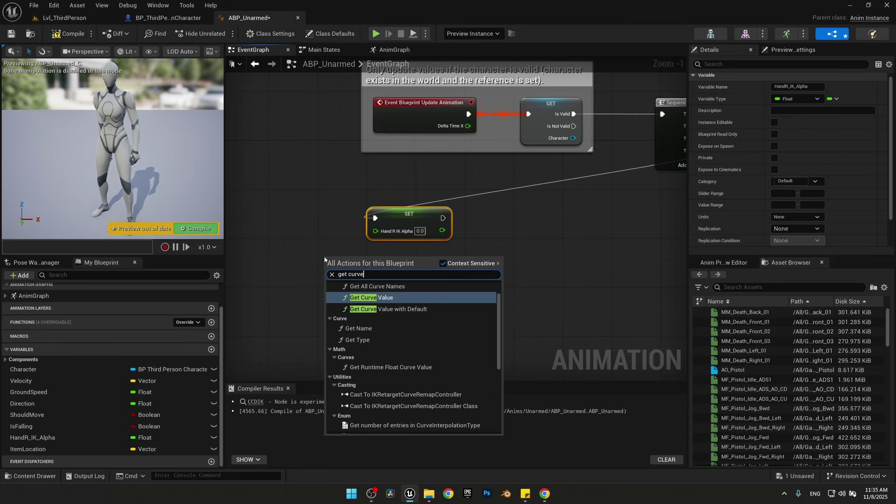
{"action": "key", "text": "Return"}
{"action": "left_click_drag", "start_coordinate": [370, 253], "coordinate": [284, 253]}
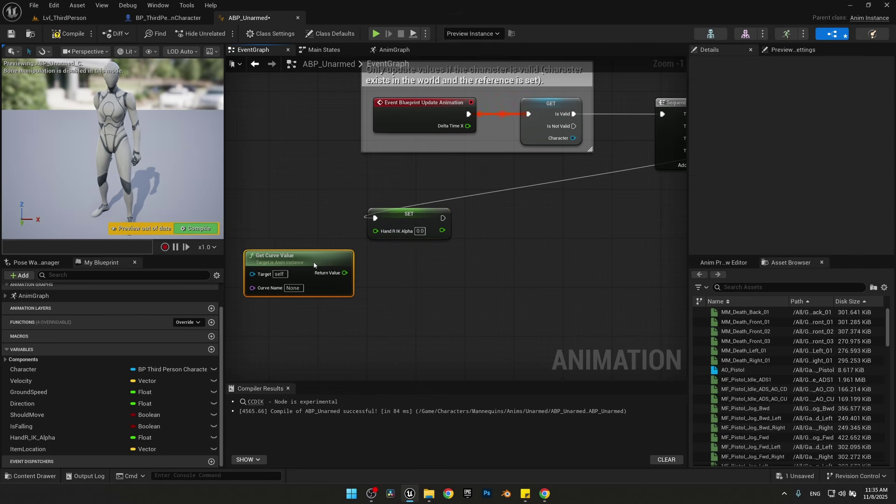
{"action": "left_click_drag", "start_coordinate": [338, 273], "coordinate": [376, 230]}
{"action": "right_click_drag", "start_coordinate": [335, 296], "coordinate": [361, 294]}
{"action": "left_click", "coordinate": [308, 287]}
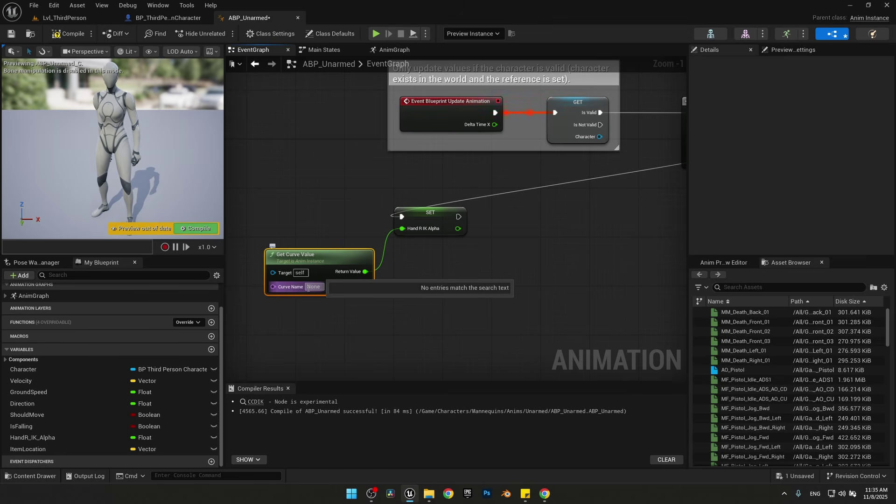
{"action": "left_click", "coordinate": [325, 306]}
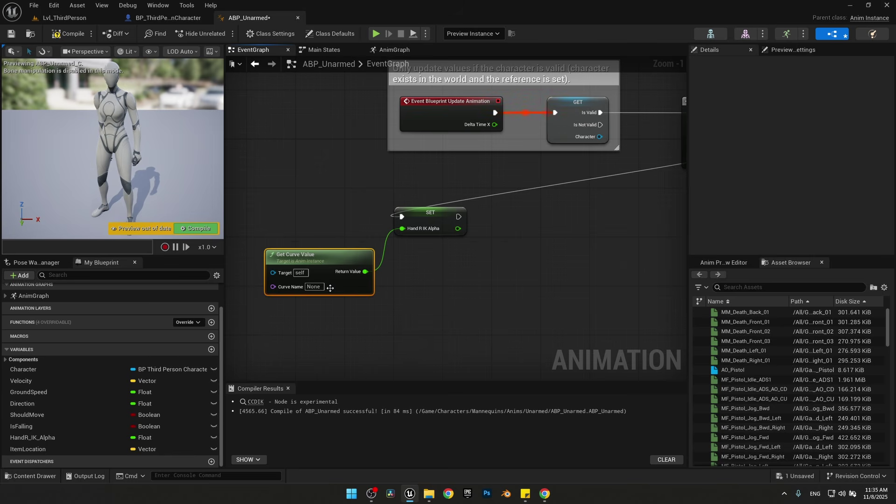
Open the A_ItemPickup_fromIdle_RH_100cm animation sequence from Main > Animations and pause its preview playback
{"action": "left_click", "coordinate": [31, 475]}
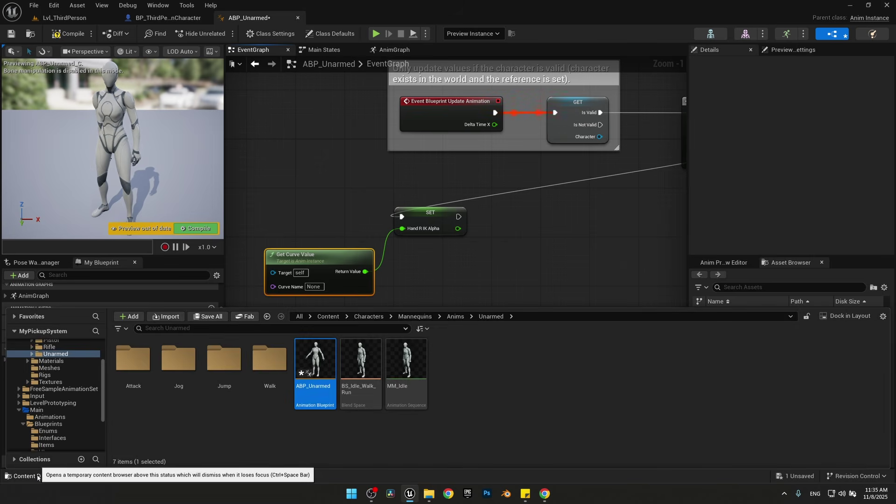
{"action": "left_click", "coordinate": [78, 416]}
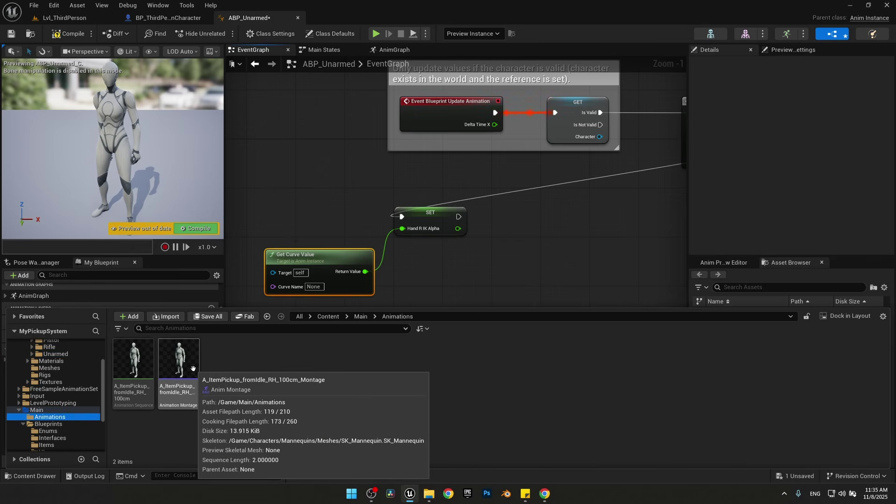
{"action": "double_click", "coordinate": [133, 360]}
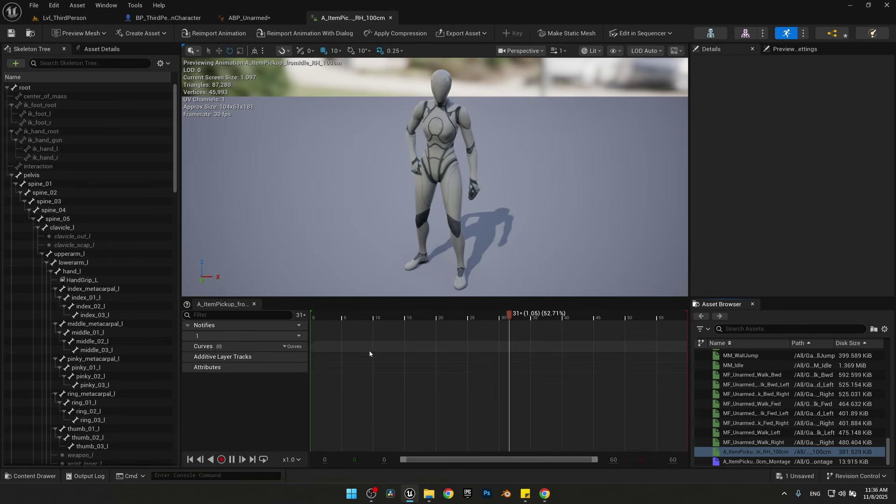
{"action": "left_click", "coordinate": [232, 460]}
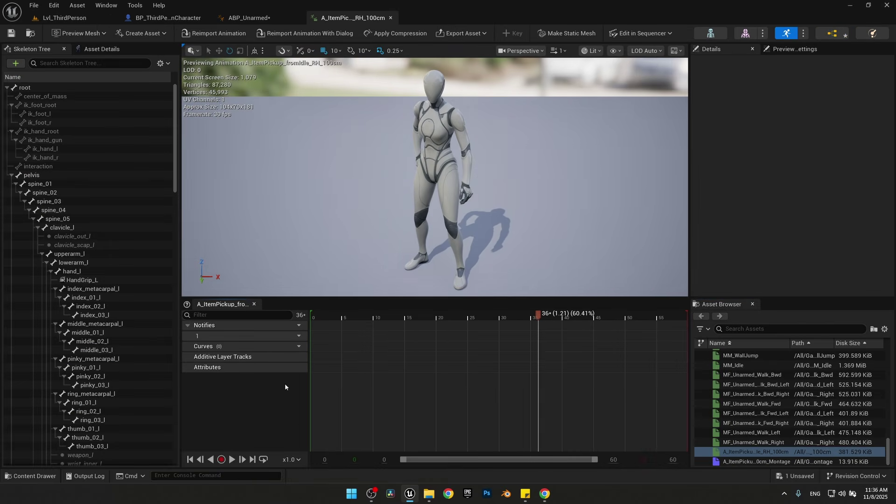
Add a new curve named HandR_IK_Alpha to the pickup animation sequence
{"action": "left_click", "coordinate": [293, 346]}
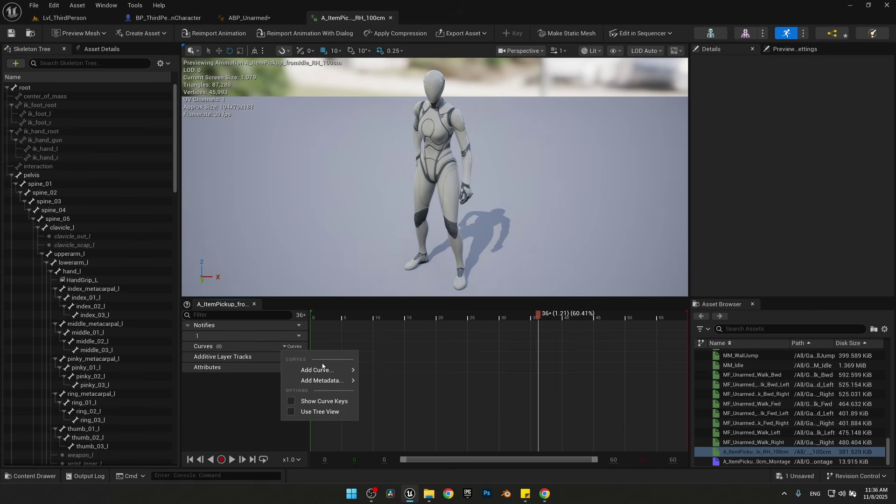
{"action": "mouse_move", "coordinate": [326, 370]}
{"action": "left_click", "coordinate": [401, 309]}
{"action": "type", "text": "HandR_IK_Al"}
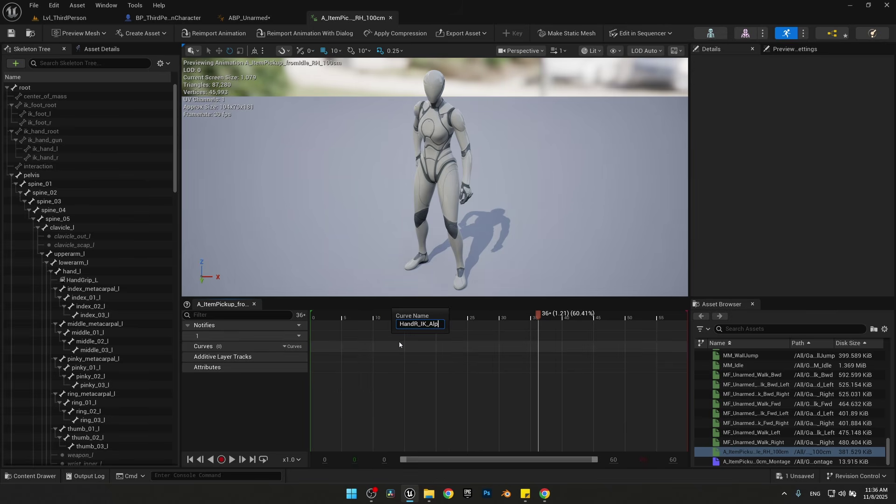
{"action": "key", "text": "Return"}
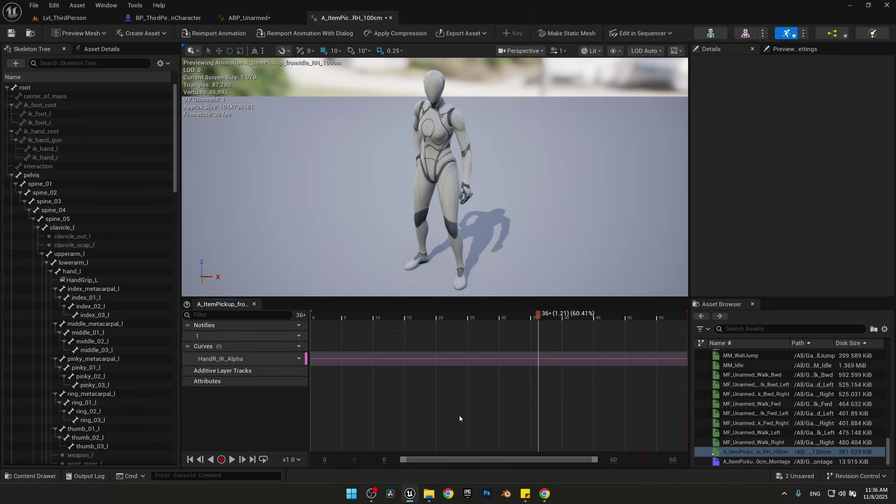
Open the HandR_IK_Alpha curve for editing, check its keys from start to end, and save the animation
{"action": "left_click", "coordinate": [295, 363]}
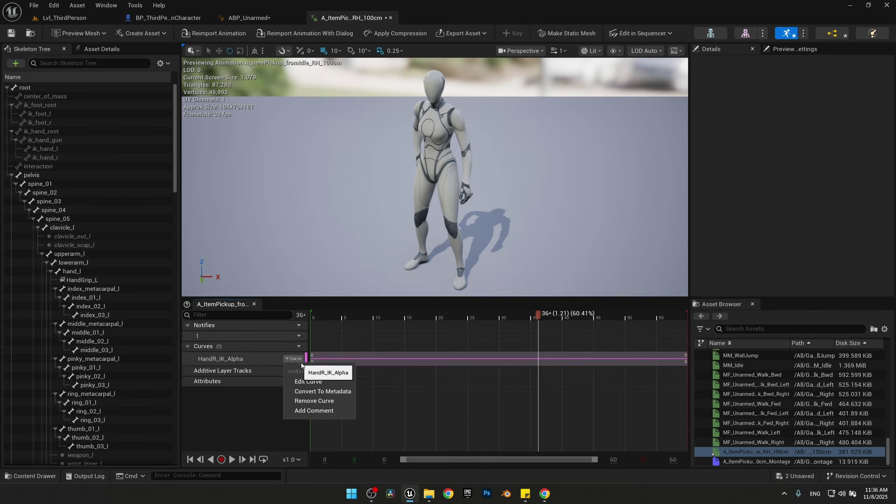
{"action": "left_click", "coordinate": [322, 382]}
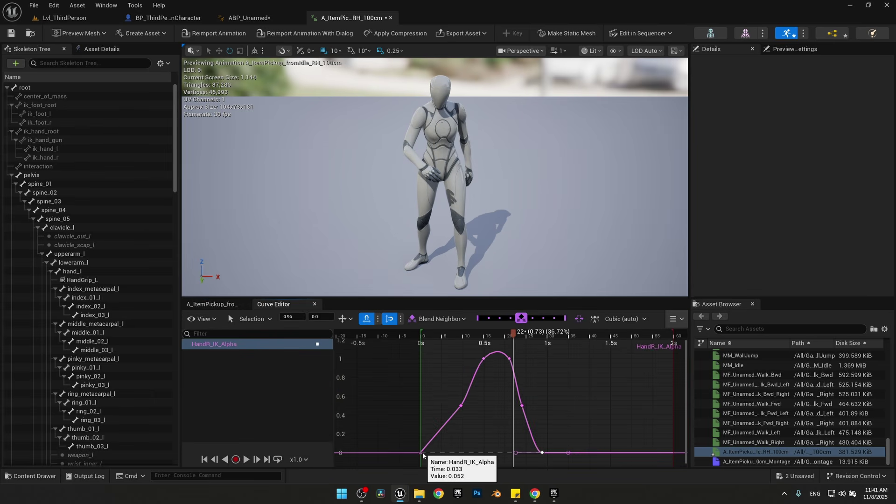
{"action": "left_click", "coordinate": [421, 453]}
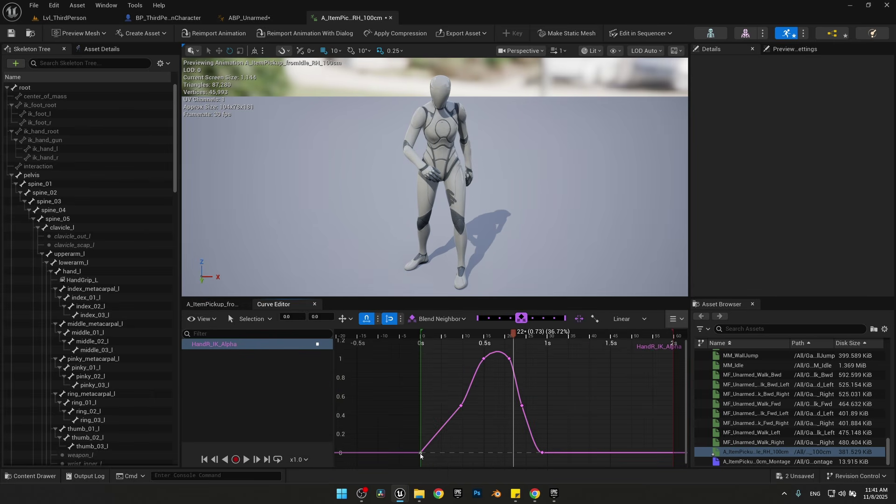
{"action": "left_click", "coordinate": [461, 405]}
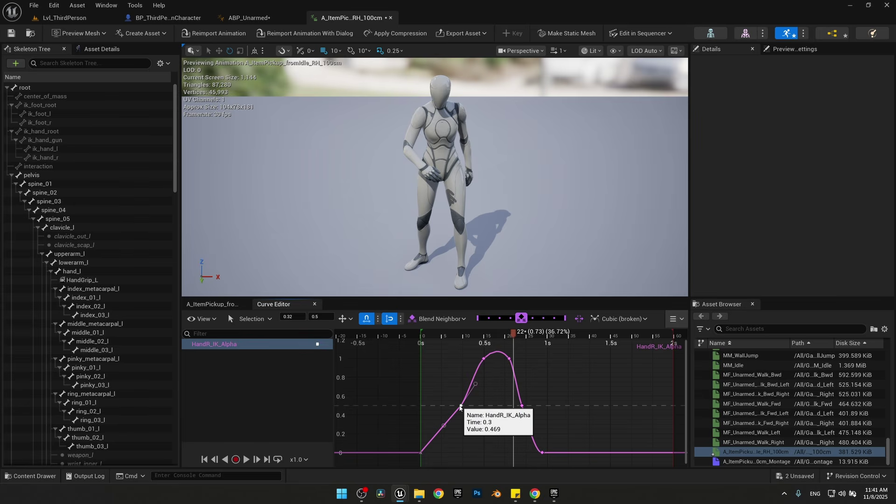
{"action": "left_click", "coordinate": [482, 359]}
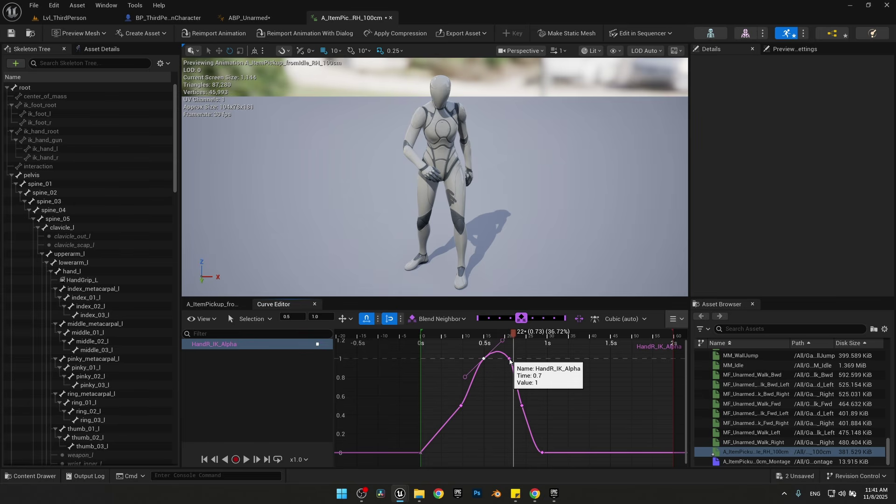
{"action": "left_click", "coordinate": [509, 358]}
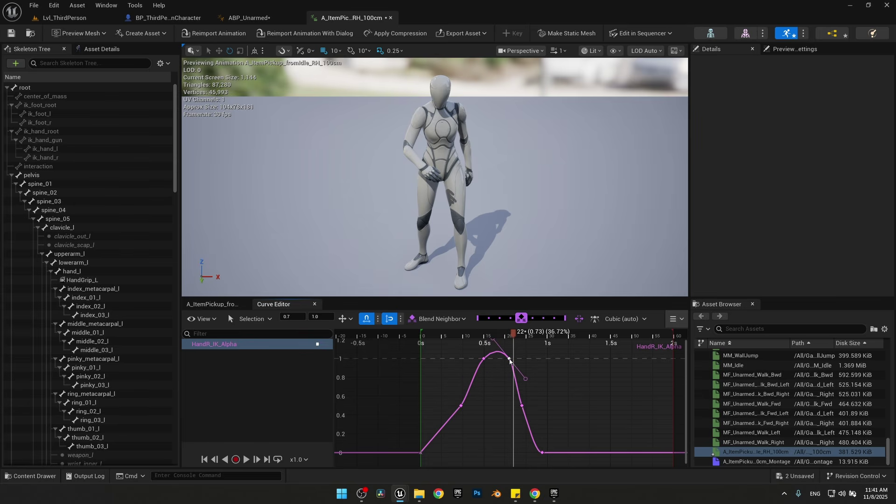
{"action": "left_click", "coordinate": [521, 406]}
{"action": "left_click", "coordinate": [541, 453]}
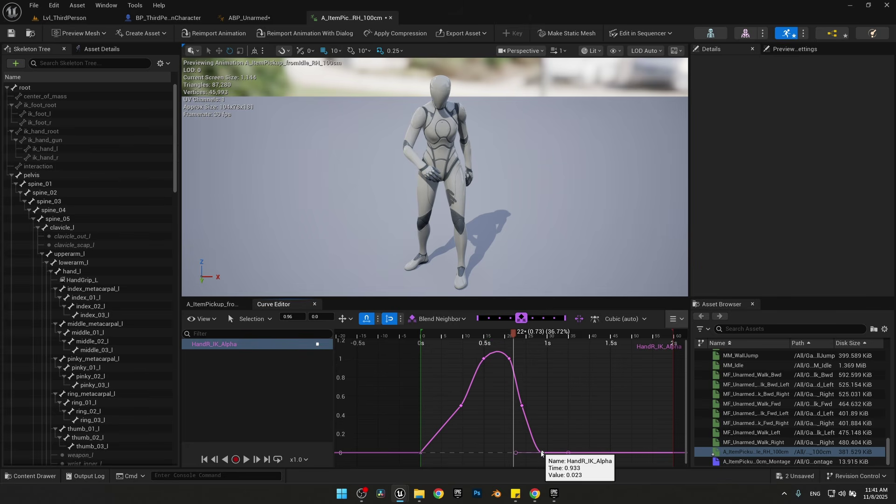
{"action": "key", "text": "ctrl+s"}
Back in ABP_Unarmed, set the Get Curve Value node's Curve Name to HandR_IK_Alpha
{"action": "key", "text": "ctrl+Tab"}
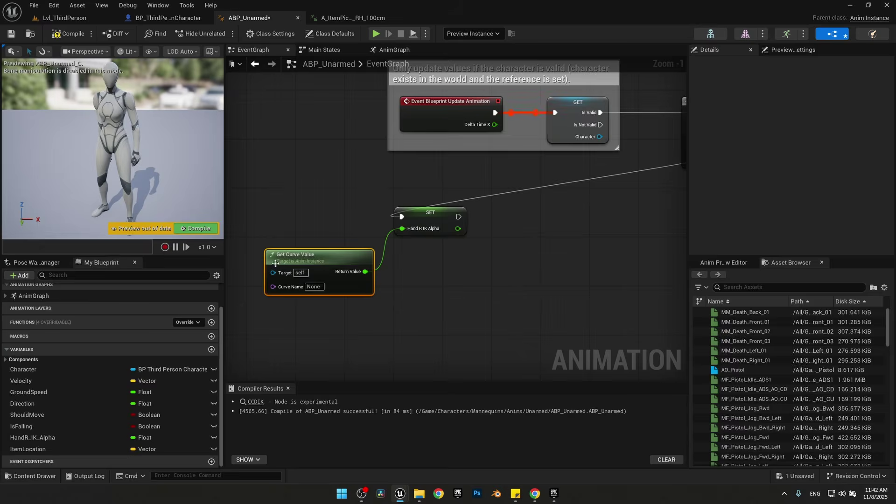
{"action": "type", "text": "HandR_IK_Alpha"}
{"action": "key", "text": "Return"}
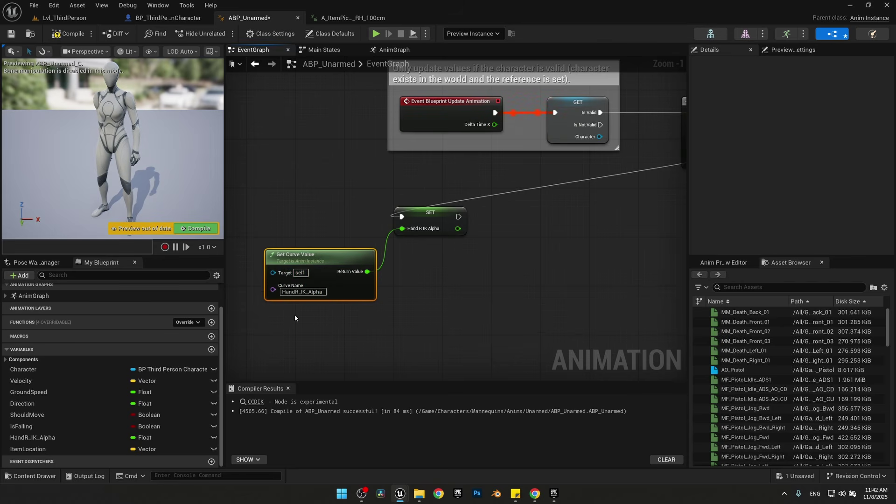
Add a Set ItemLocation node executed after Set HandR_IK_Alpha, and place a Get Character node beneath them
{"action": "double_click", "coordinate": [23, 369]}
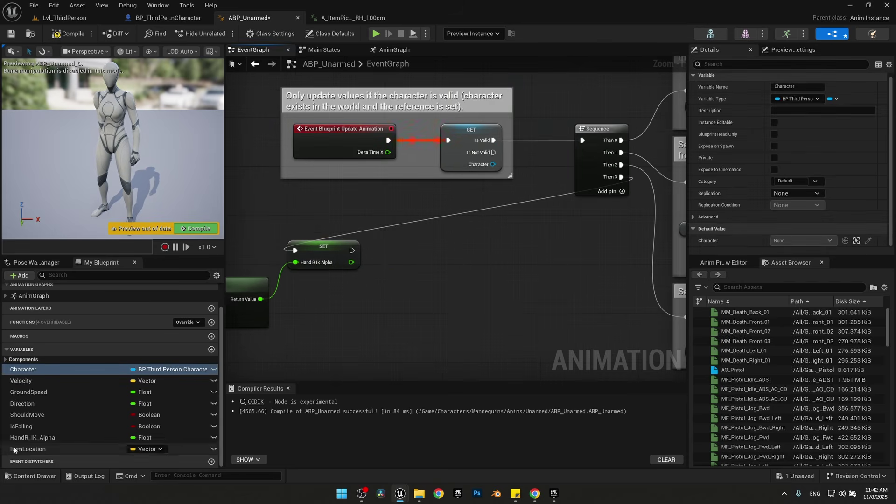
{"action": "left_click_drag", "start_coordinate": [14, 450], "coordinate": [463, 266]}
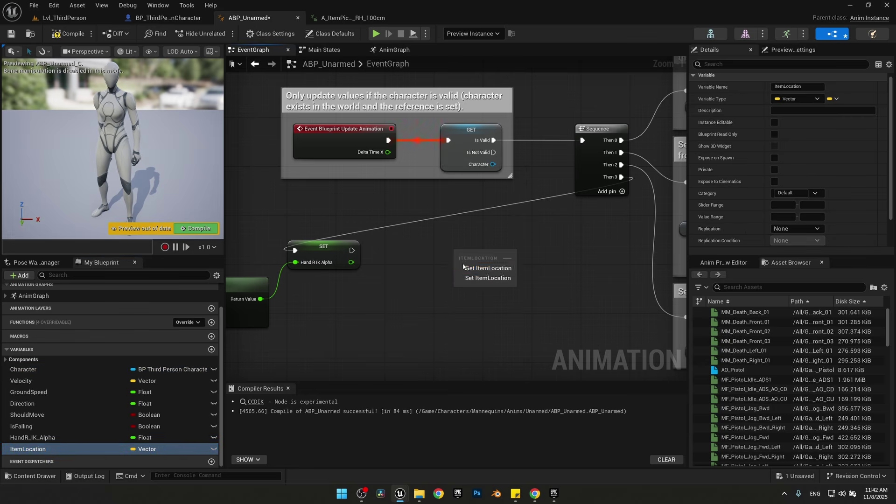
{"action": "left_click", "coordinate": [485, 278]}
{"action": "left_click_drag", "start_coordinate": [351, 250], "coordinate": [463, 254]}
{"action": "right_click_drag", "start_coordinate": [299, 205], "coordinate": [391, 202]}
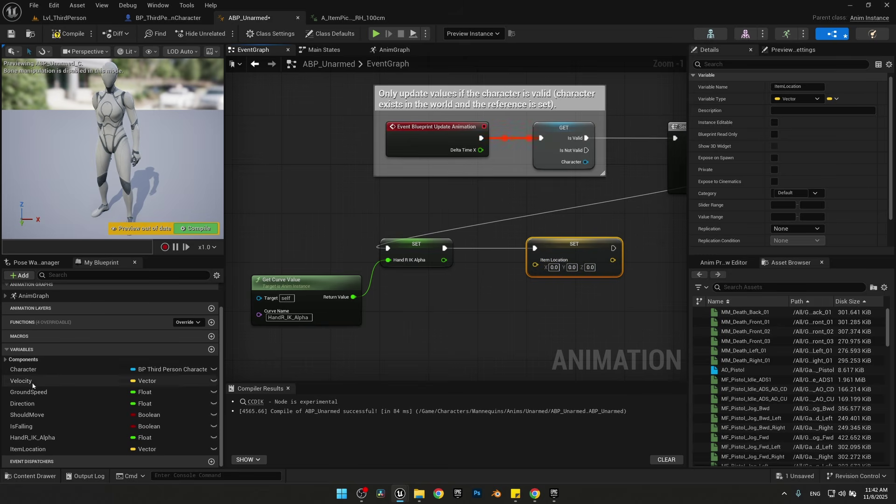
{"action": "left_click_drag", "start_coordinate": [23, 369], "coordinate": [455, 331]}
{"action": "left_click", "coordinate": [467, 337]}
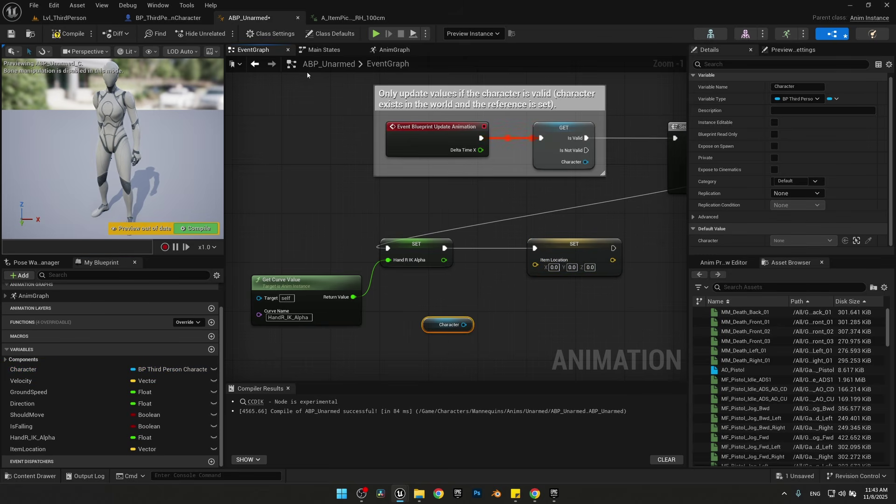
In BP_ThirdPersonCharacter, open the LineTrace function and add a Vector variable named LastTracedItemLocation
{"action": "left_click", "coordinate": [154, 19]}
{"action": "right_click_drag", "start_coordinate": [386, 235], "coordinate": [466, 323]}
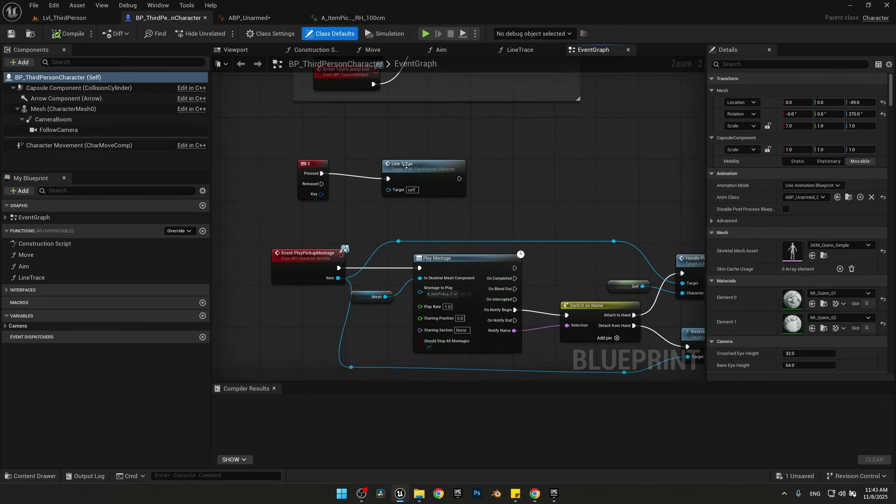
{"action": "key", "text": "alt+Left"}
{"action": "right_click_drag", "start_coordinate": [457, 261], "coordinate": [453, 295]}
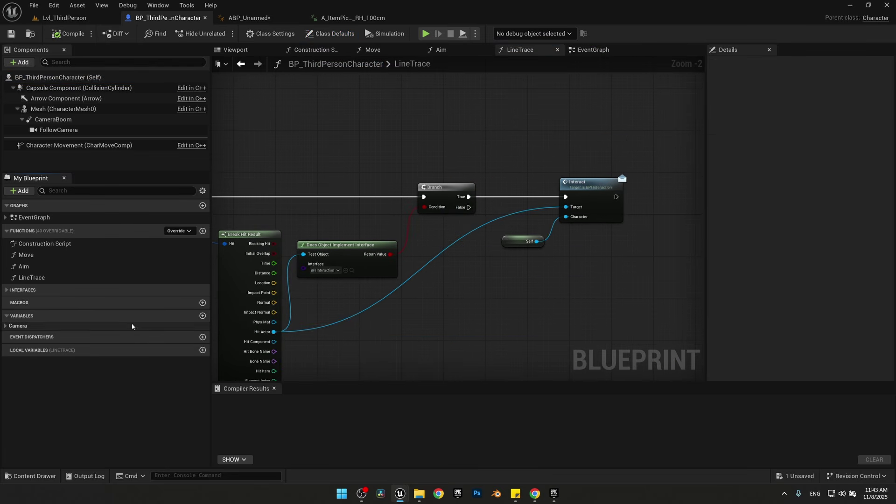
{"action": "left_click", "coordinate": [203, 316]}
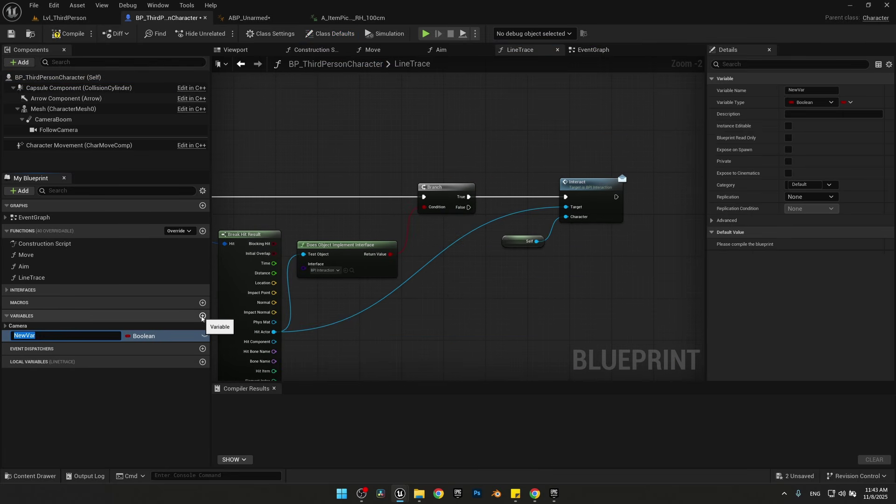
{"action": "type", "text": "LastTracedItemLocation"}
{"action": "key", "text": "Return"}
{"action": "left_click", "coordinate": [141, 336]}
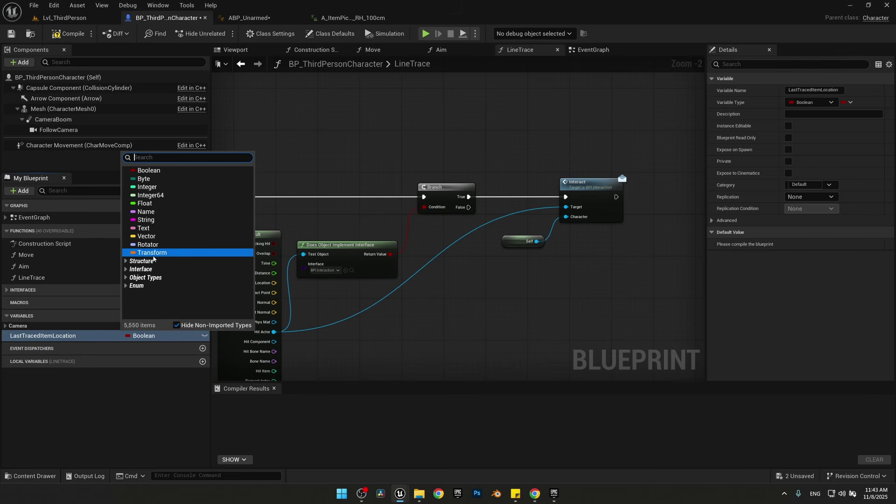
{"action": "left_click", "coordinate": [149, 236]}
{"action": "right_click_drag", "start_coordinate": [464, 291], "coordinate": [474, 304]}
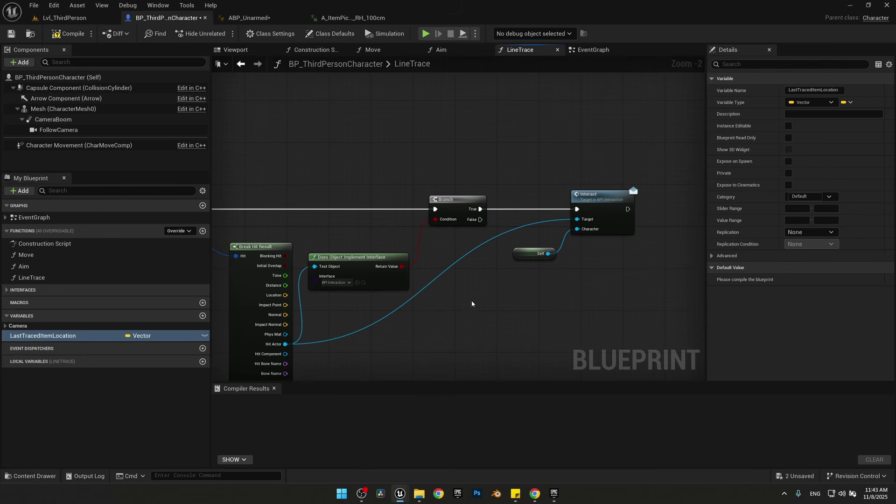
{"action": "right_click_drag", "start_coordinate": [619, 285], "coordinate": [549, 265]}
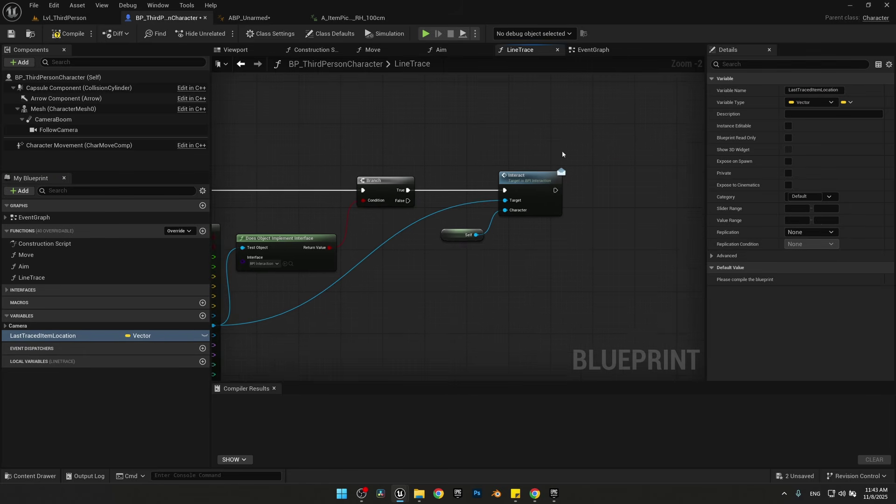
Make room after the Branch and insert a Set LastTracedItemLocation node between its True output and the Interact call
{"action": "left_click_drag", "start_coordinate": [484, 306], "coordinate": [484, 306]}
{"action": "left_click_drag", "start_coordinate": [528, 181], "coordinate": [654, 180]}
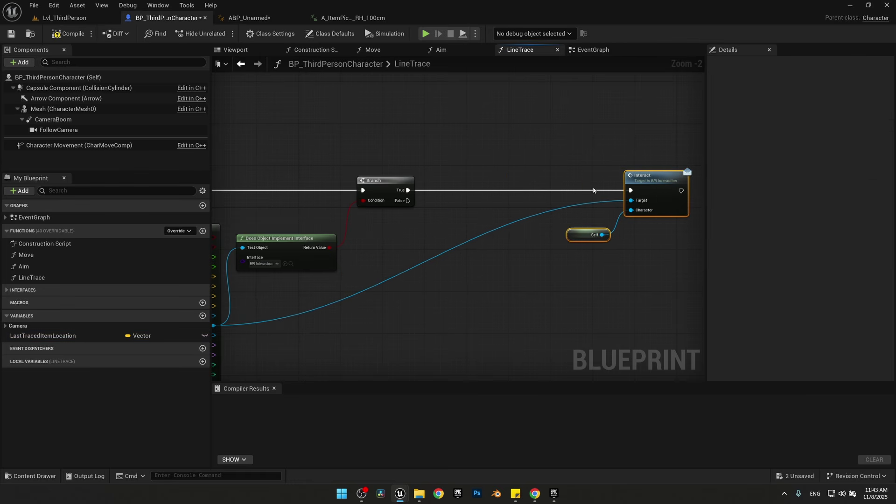
{"action": "left_click_drag", "start_coordinate": [389, 182], "coordinate": [363, 184]}
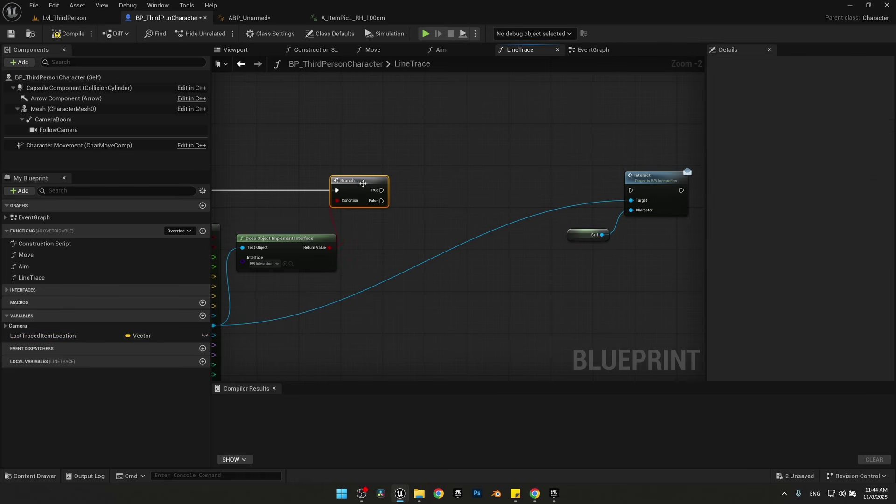
{"action": "right_click_drag", "start_coordinate": [287, 342], "coordinate": [331, 323]}
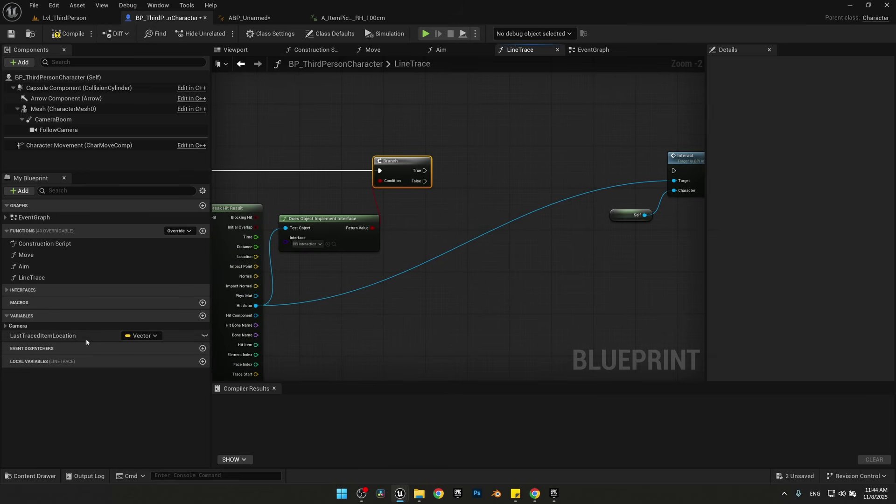
{"action": "left_click_drag", "start_coordinate": [39, 337], "coordinate": [287, 260]}
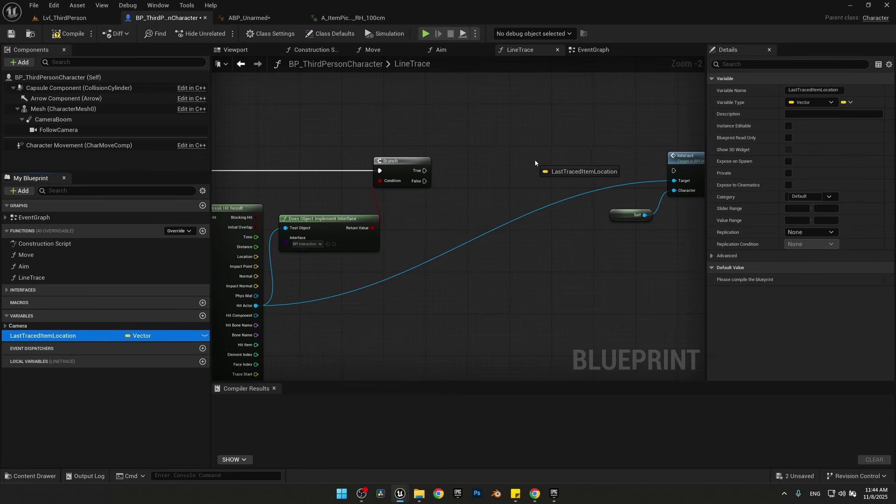
{"action": "left_click_drag", "start_coordinate": [536, 162], "coordinate": [532, 164]}
{"action": "left_click", "coordinate": [560, 188]}
{"action": "left_click_drag", "start_coordinate": [419, 170], "coordinate": [429, 171]}
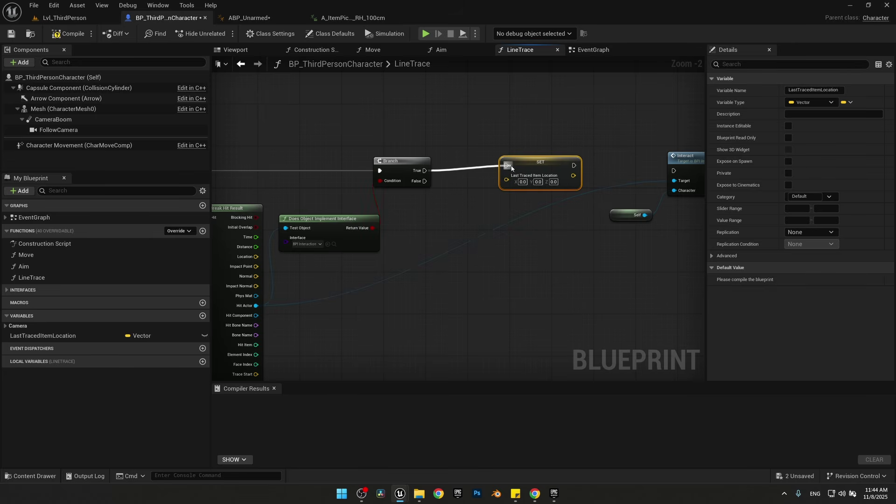
{"action": "left_click_drag", "start_coordinate": [511, 168], "coordinate": [507, 166]}
{"action": "left_click_drag", "start_coordinate": [574, 165], "coordinate": [673, 171]}
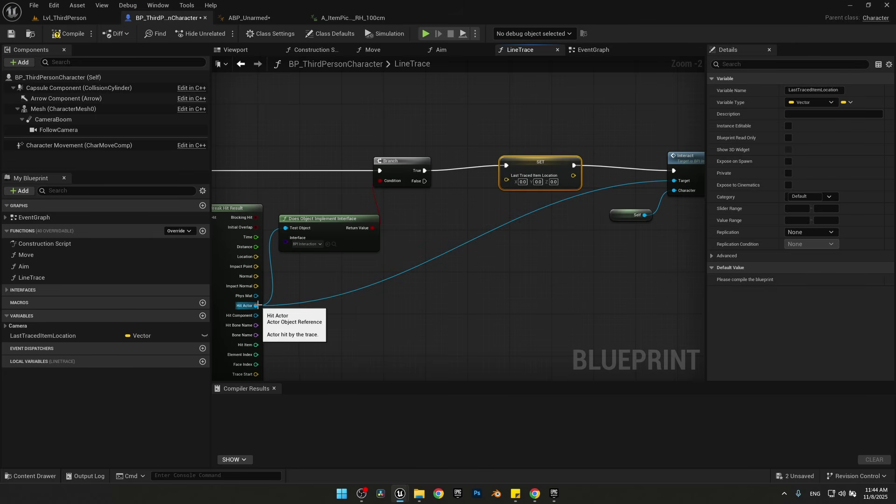
Feed Set LastTracedItemLocation with a Get Actor Location node taken from the Hit Actor, and compile the blueprint
{"action": "left_click_drag", "start_coordinate": [261, 305], "coordinate": [434, 281]}
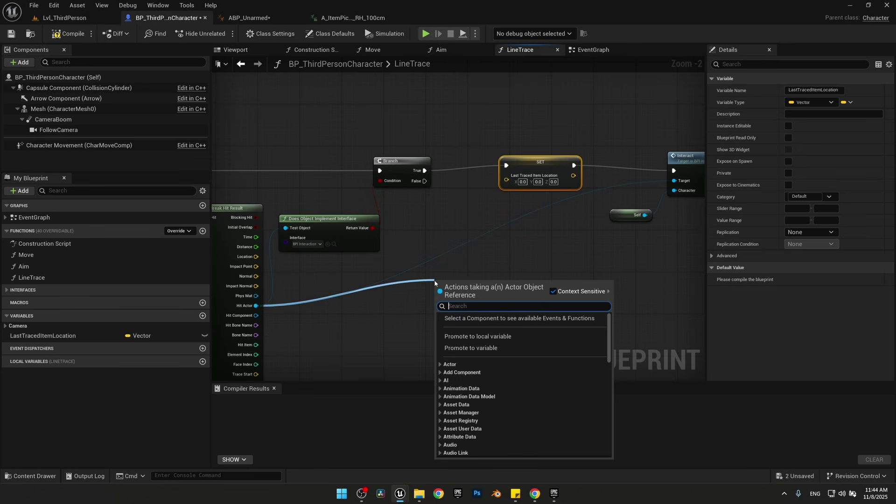
{"action": "type", "text": "get loc"}
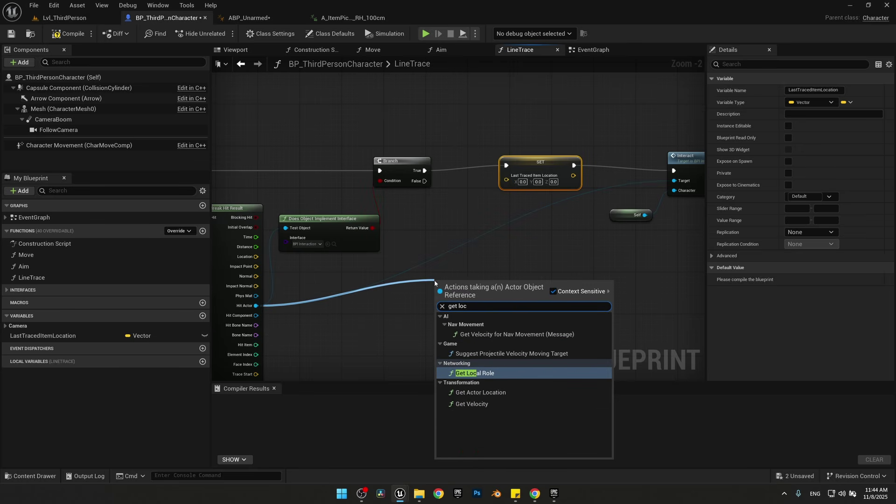
{"action": "left_click", "coordinate": [486, 393]}
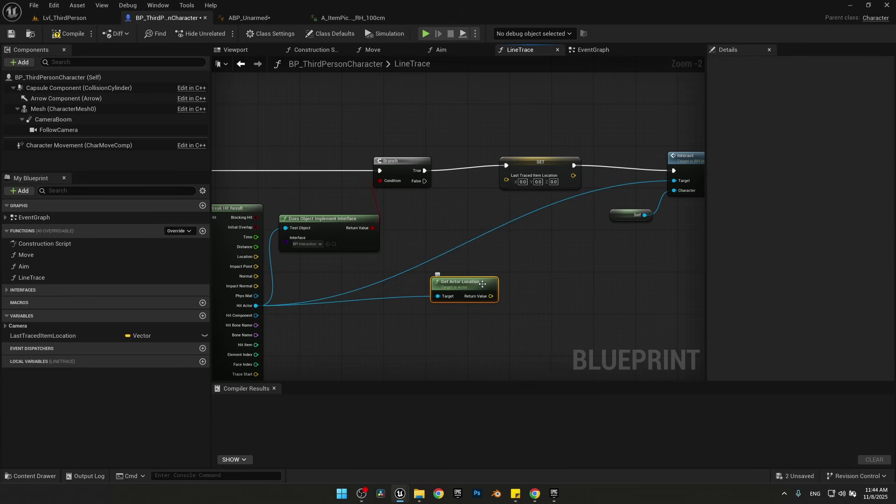
{"action": "mouse_move", "coordinate": [482, 284]}
{"action": "left_mouse_down"}
{"action": "mouse_move", "coordinate": [508, 180]}
{"action": "mouse_move", "coordinate": [555, 173]}
{"action": "left_mouse_up"}
{"action": "left_click", "coordinate": [75, 35]}
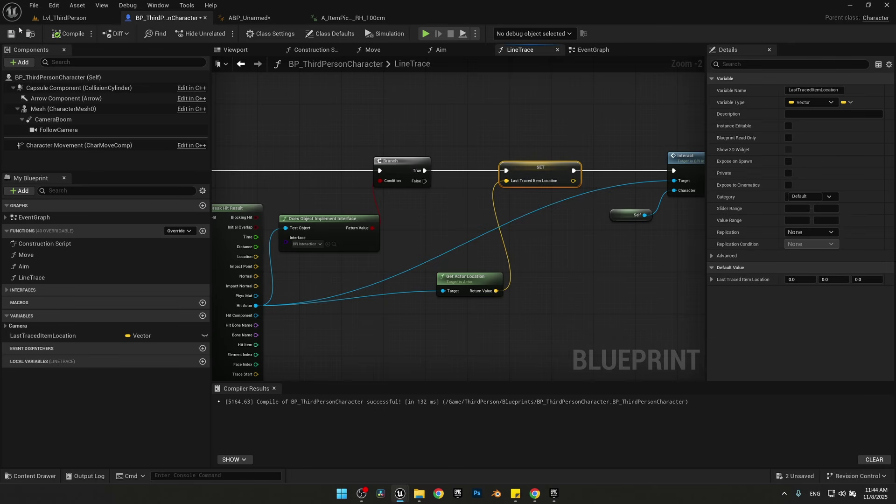
In ABP_Unarmed, get LastTracedItemLocation from the Character reference and wire it into the Set ItemLocation node
{"action": "left_click", "coordinate": [250, 18]}
{"action": "right_click_drag", "start_coordinate": [490, 287], "coordinate": [445, 257]}
{"action": "left_click_drag", "start_coordinate": [400, 292], "coordinate": [434, 286]}
{"action": "type", "text": "get"}
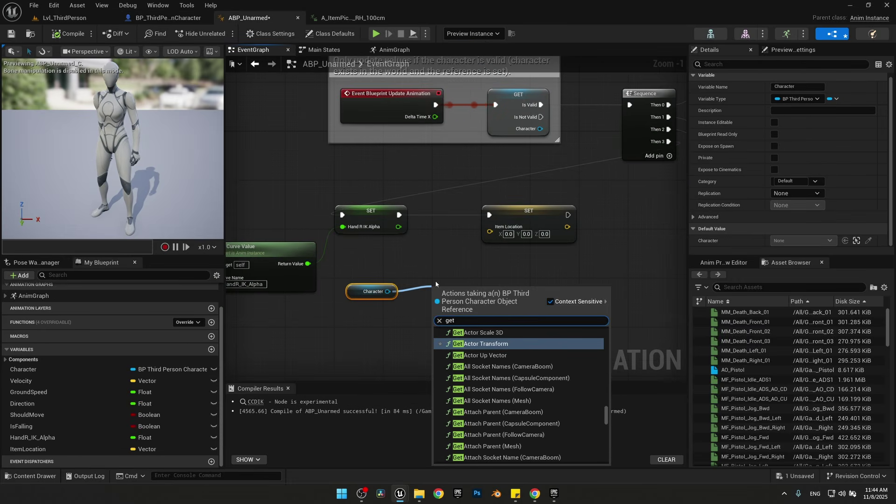
{"action": "type", "text": " last"}
{"action": "left_click", "coordinate": [498, 439]}
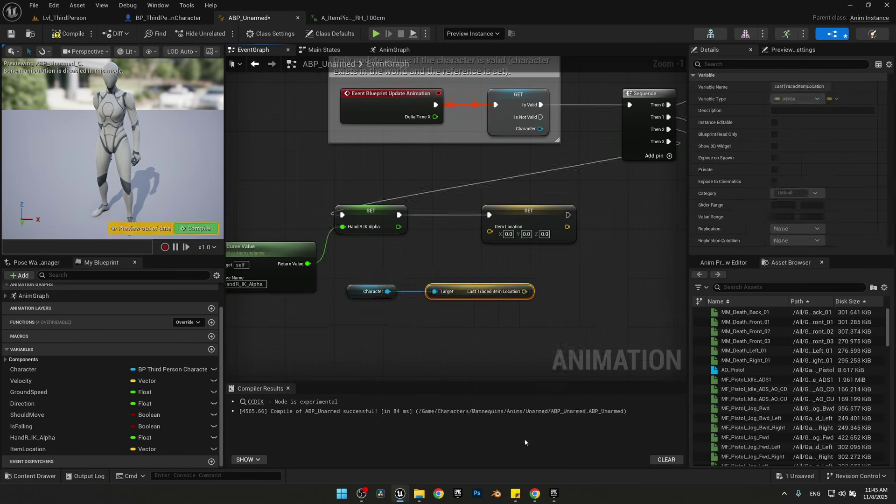
{"action": "left_click_drag", "start_coordinate": [546, 217], "coordinate": [583, 217]}
{"action": "left_click_drag", "start_coordinate": [525, 291], "coordinate": [526, 232]}
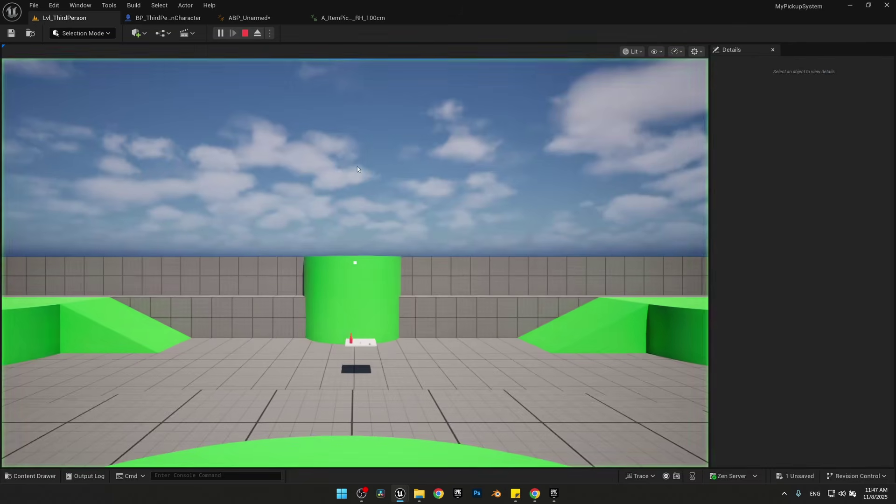
Play-test the level by walking to the table and picking up its items, and end the session
{"action": "key", "text": "w"}
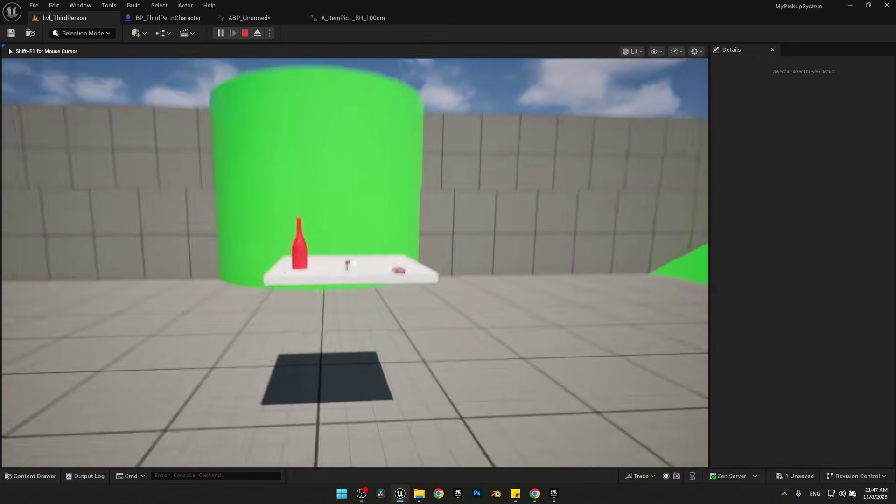
{"action": "key", "text": "e"}
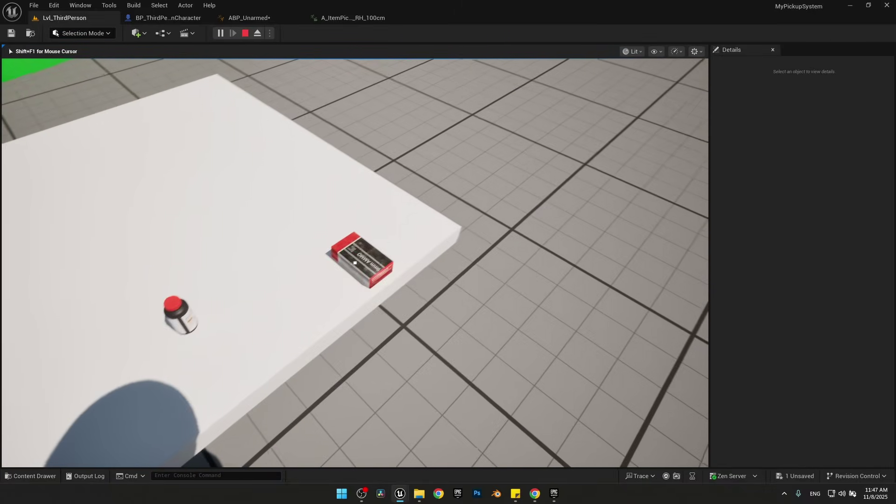
{"action": "key", "text": "e"}
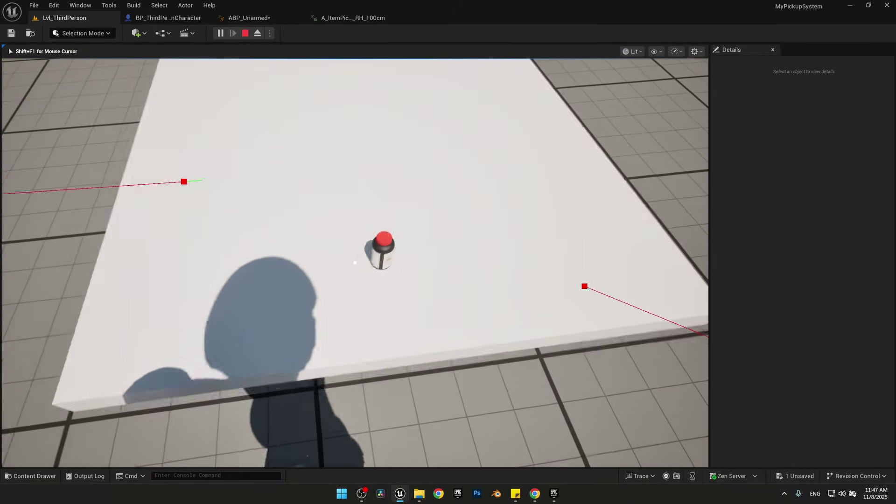
{"action": "key", "text": "e"}
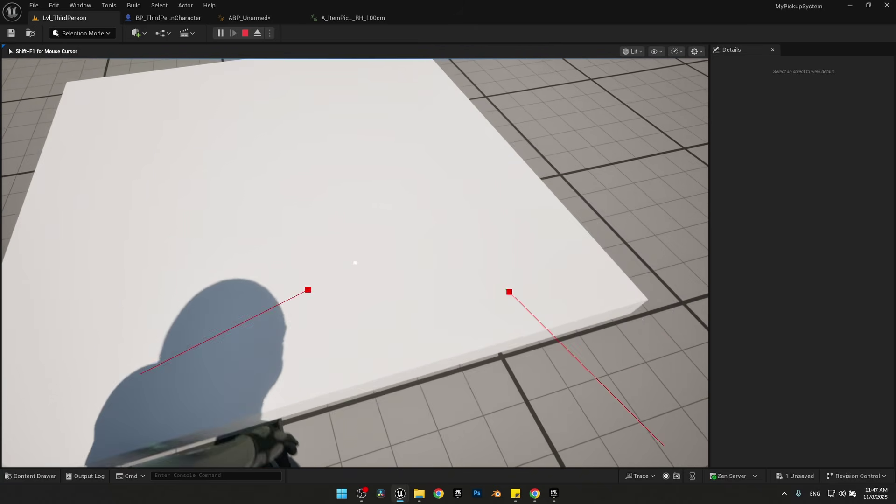
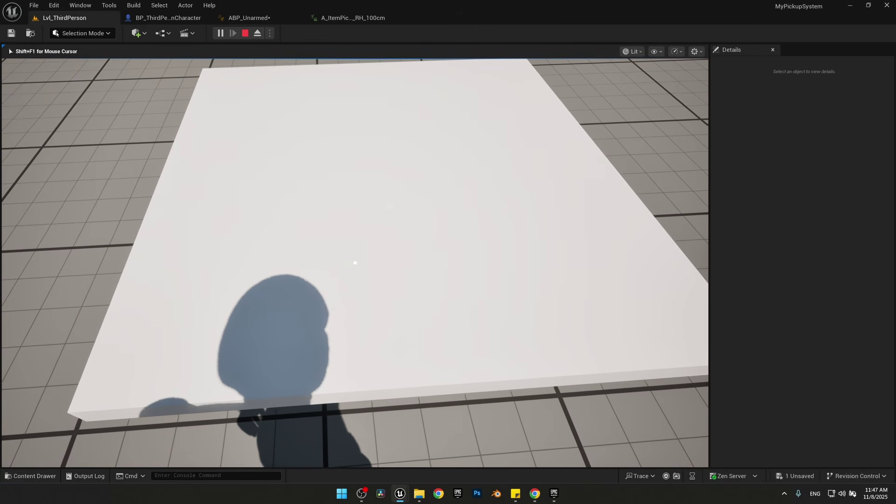
{"action": "key", "text": "Escape"}
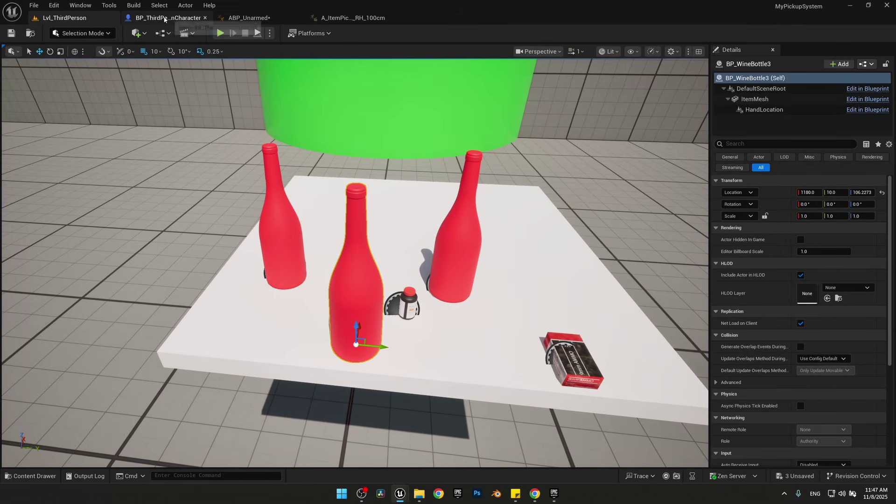
Open the BP_WineBottle blueprint from the Main/Blueprints/Items folder and show its 3D preview
{"action": "left_click", "coordinate": [164, 19]}
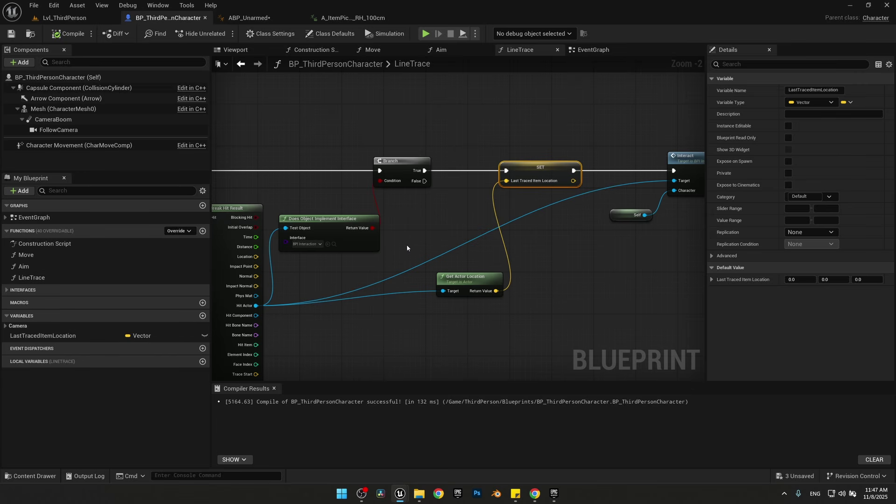
{"action": "left_click", "coordinate": [32, 476]}
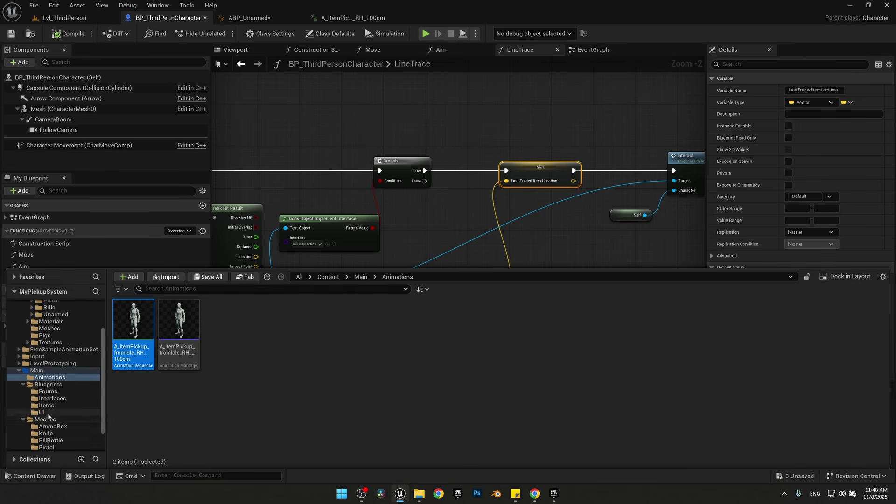
{"action": "left_click", "coordinate": [48, 385]}
{"action": "double_click", "coordinate": [225, 330]}
{"action": "double_click", "coordinate": [360, 322]}
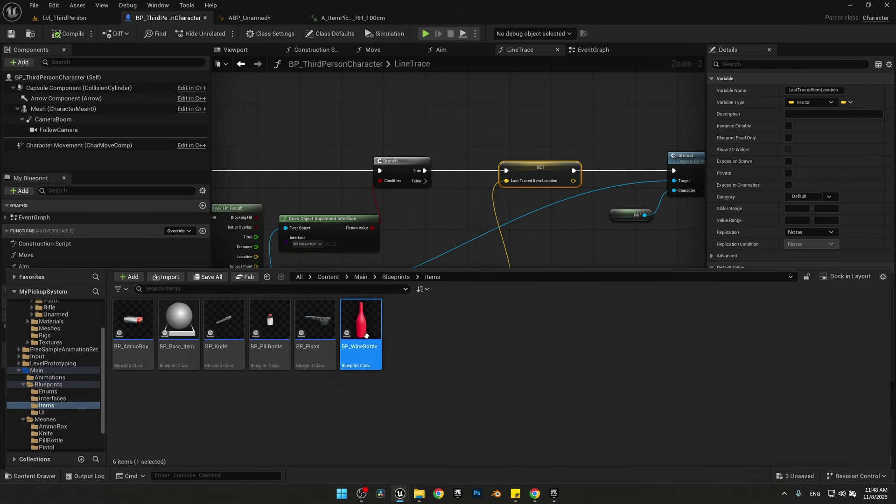
{"action": "left_click", "coordinate": [237, 50]}
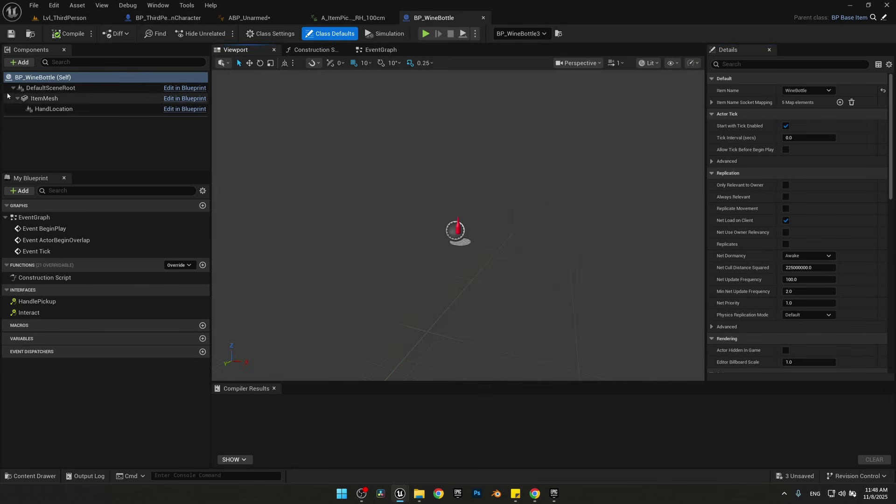
Raise the wine bottle's HandLocation component to the base of the neck, Z about 23.8, and compile the blueprint
{"action": "left_click", "coordinate": [34, 109]}
{"action": "key", "text": "w"}
{"action": "right_click_drag", "start_coordinate": [464, 259], "coordinate": [465, 267]}
{"action": "scroll", "coordinate": [465, 260], "scroll_direction": "down", "scroll_amount": 4}
{"action": "key", "text": "s"}
{"action": "key", "text": "w"}
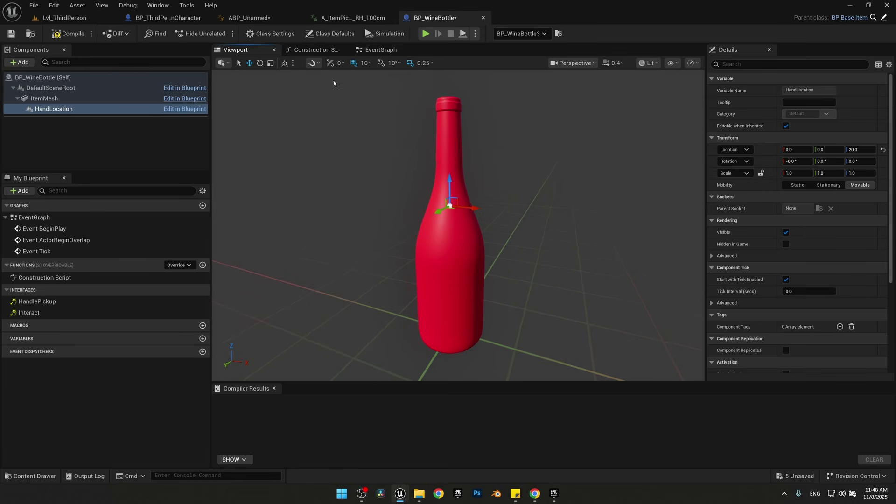
{"action": "right_click_drag", "start_coordinate": [435, 153], "coordinate": [453, 147]}
{"action": "key", "text": "w"}
{"action": "key", "text": "a"}
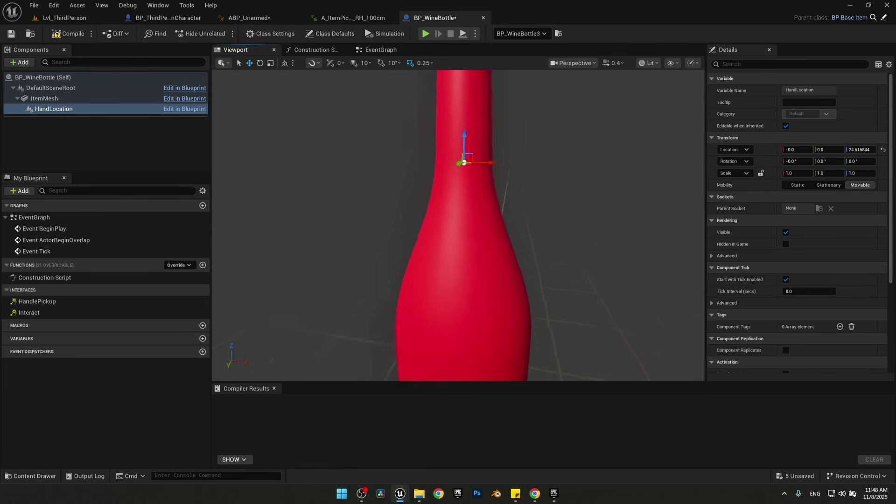
{"action": "left_click", "coordinate": [61, 34]}
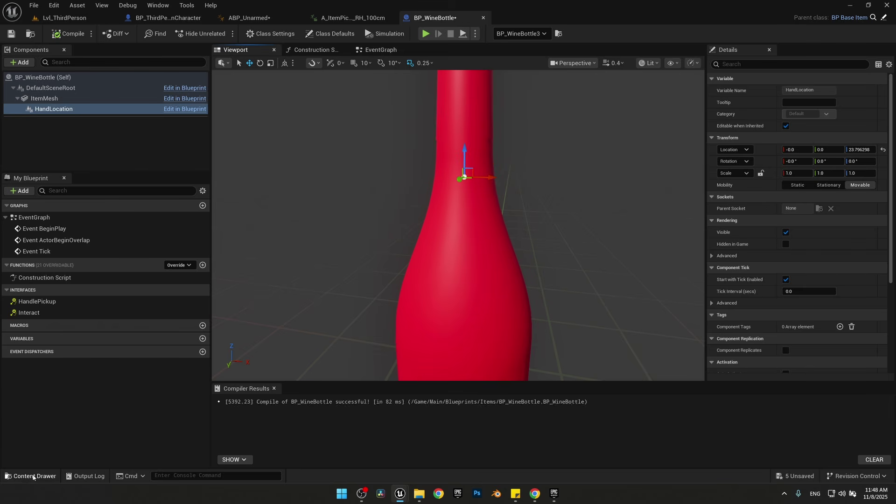
Open BP_Pistol, move its HandLocation onto the grip at about X 6.1, Y 2.1, Z 0.25, and compile
{"action": "left_click", "coordinate": [31, 476]}
{"action": "double_click", "coordinate": [313, 324]}
{"action": "left_click", "coordinate": [236, 49]}
{"action": "left_click", "coordinate": [54, 109]}
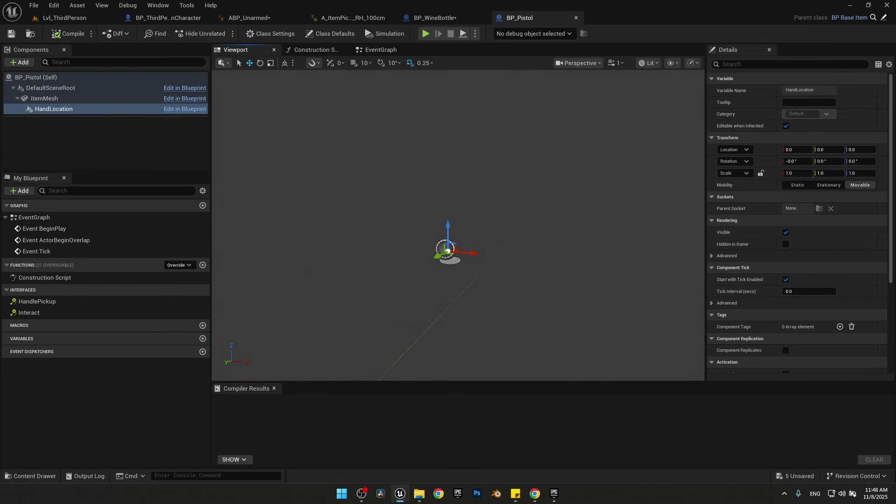
{"action": "right_click_drag", "start_coordinate": [458, 224], "coordinate": [282, 188]}
{"action": "scroll", "coordinate": [420, 210], "scroll_direction": "down", "scroll_amount": 2}
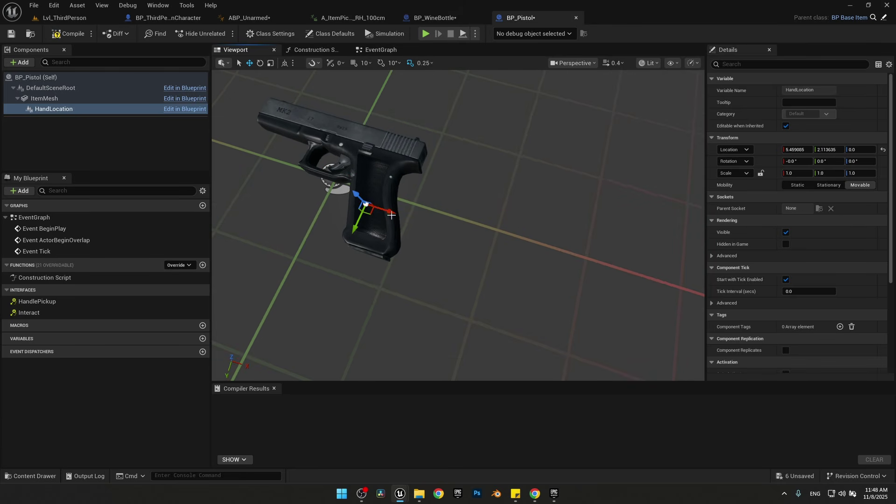
{"action": "left_click_drag", "start_coordinate": [387, 226], "coordinate": [391, 228]}
{"action": "right_click_drag", "start_coordinate": [391, 227], "coordinate": [392, 238]}
{"action": "right_click_drag", "start_coordinate": [371, 207], "coordinate": [374, 214]}
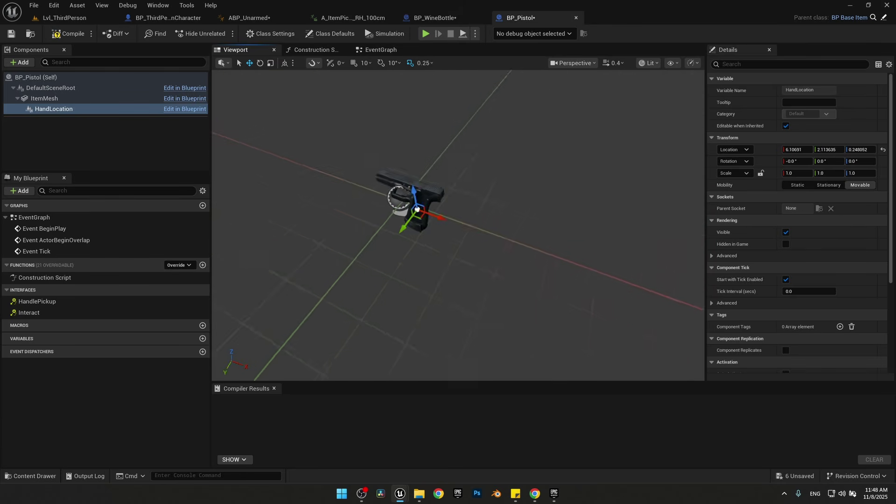
{"action": "left_click", "coordinate": [68, 33]}
Open BP_PillBottle, raise its HandLocation to the red cap at Z about 3.34, and compile
{"action": "left_click", "coordinate": [30, 476]}
{"action": "left_click", "coordinate": [265, 345]}
{"action": "double_click", "coordinate": [265, 344]}
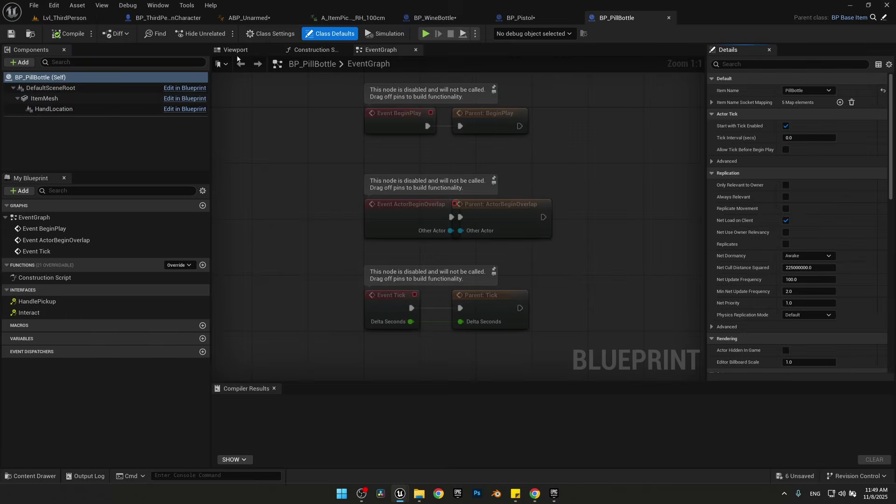
{"action": "left_click", "coordinate": [55, 110]}
{"action": "scroll", "coordinate": [458, 224], "scroll_direction": "up", "scroll_amount": 5}
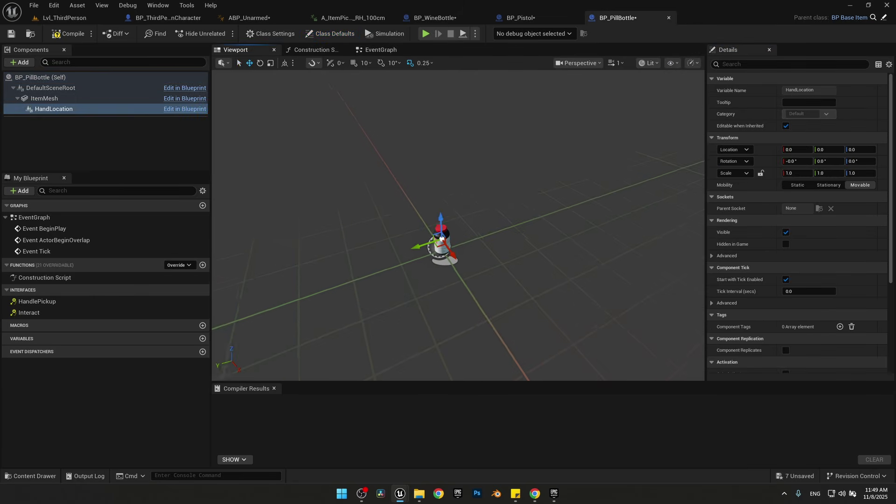
{"action": "scroll", "coordinate": [450, 220], "scroll_direction": "down", "scroll_amount": 3}
{"action": "right_click_drag", "start_coordinate": [450, 221], "coordinate": [451, 221]}
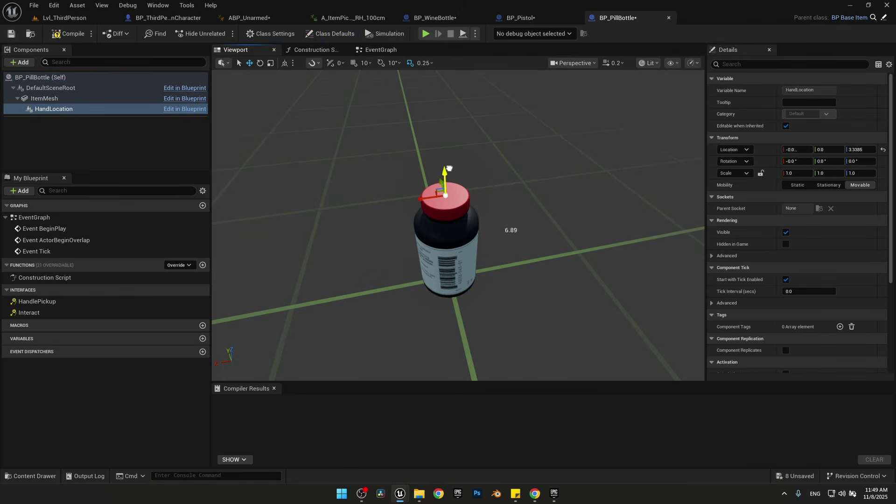
{"action": "right_click_drag", "start_coordinate": [449, 168], "coordinate": [430, 187]}
{"action": "left_click", "coordinate": [69, 34]}
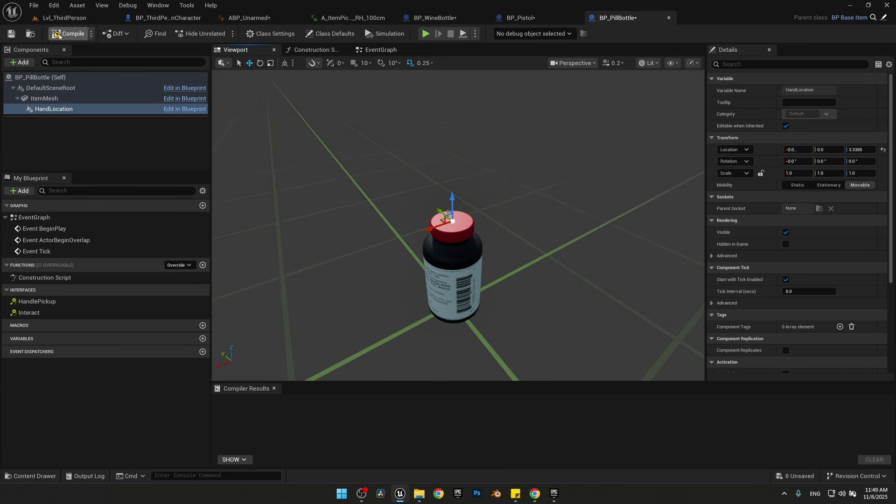
Open BP_Knife and move its HandLocation component onto the middle of the handle at about Y -7.68, Z 1.15
{"action": "left_click", "coordinate": [55, 471]}
{"action": "double_click", "coordinate": [224, 327]}
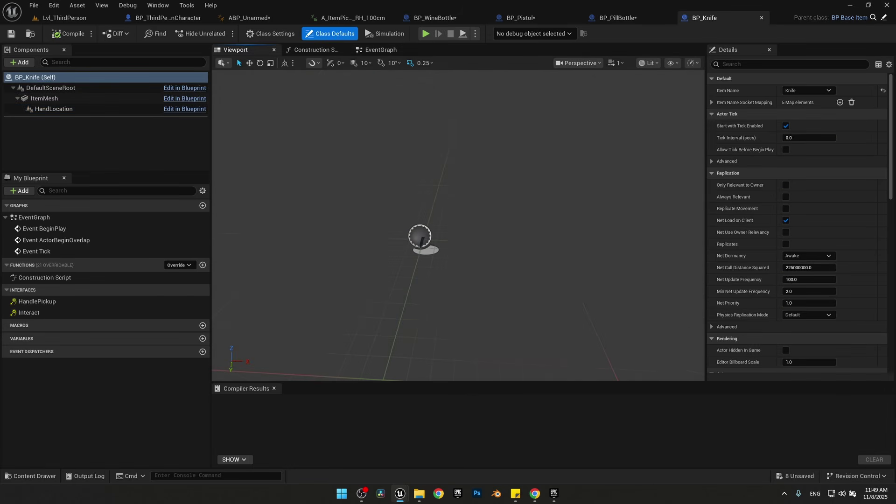
{"action": "left_click", "coordinate": [54, 108]}
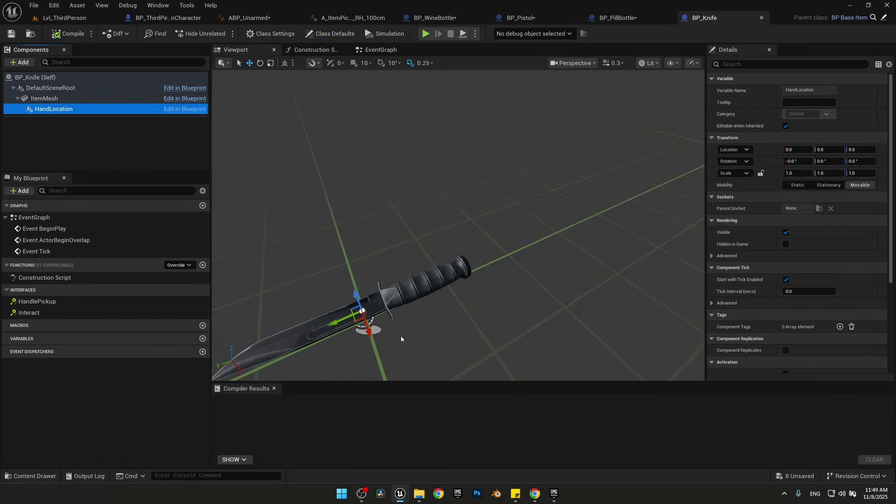
{"action": "left_click_drag", "start_coordinate": [340, 327], "coordinate": [412, 302]}
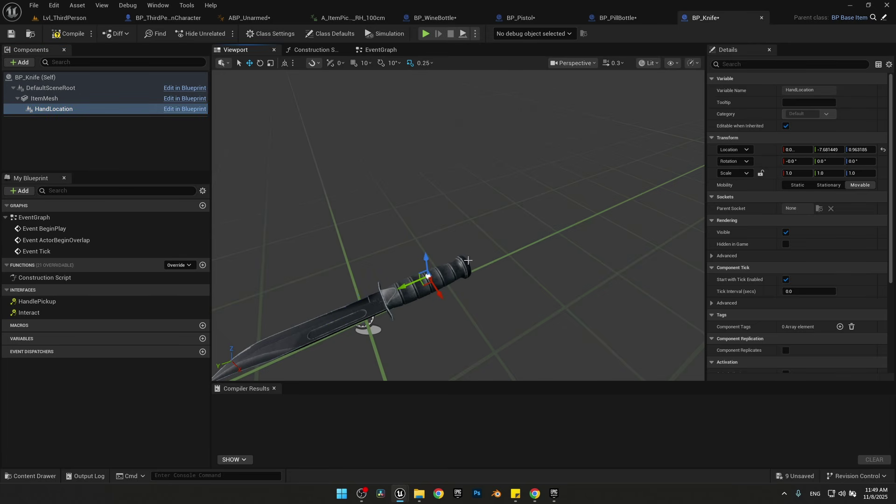
Open BP_AmmoBox in its 3D preview, raise its HandLocation to the top of the box at Z about 2.76, and compile
{"action": "left_click", "coordinate": [33, 476]}
{"action": "double_click", "coordinate": [133, 327]}
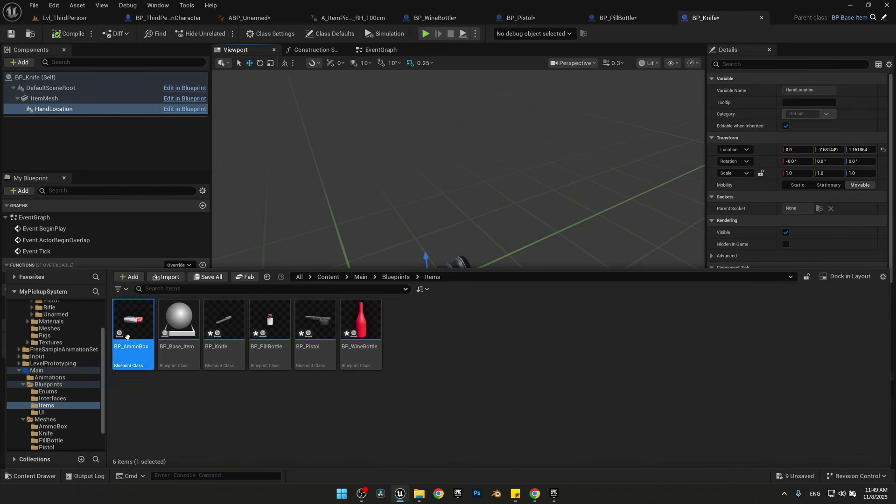
{"action": "left_click", "coordinate": [481, 46]}
{"action": "left_click", "coordinate": [236, 50]}
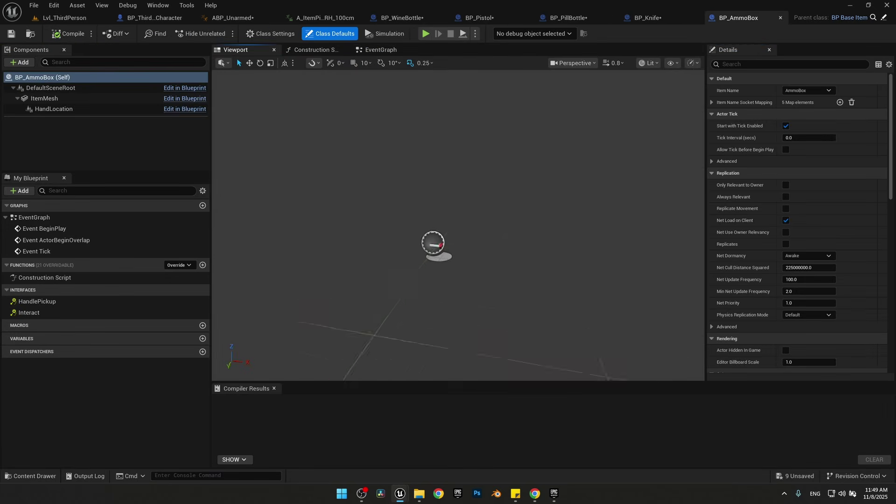
{"action": "scroll", "coordinate": [458, 223], "scroll_direction": "down", "scroll_amount": 5}
{"action": "right_click_drag", "start_coordinate": [458, 224], "coordinate": [420, 233]}
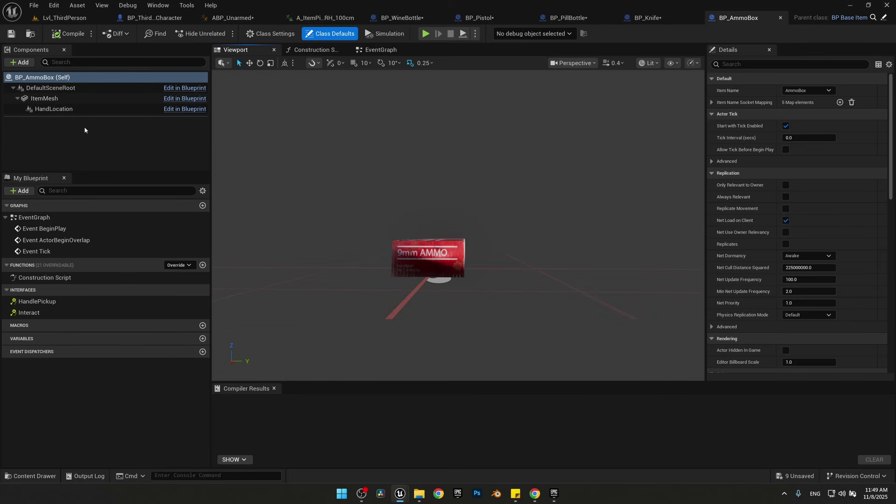
{"action": "left_click", "coordinate": [54, 109]}
{"action": "left_click", "coordinate": [69, 33]}
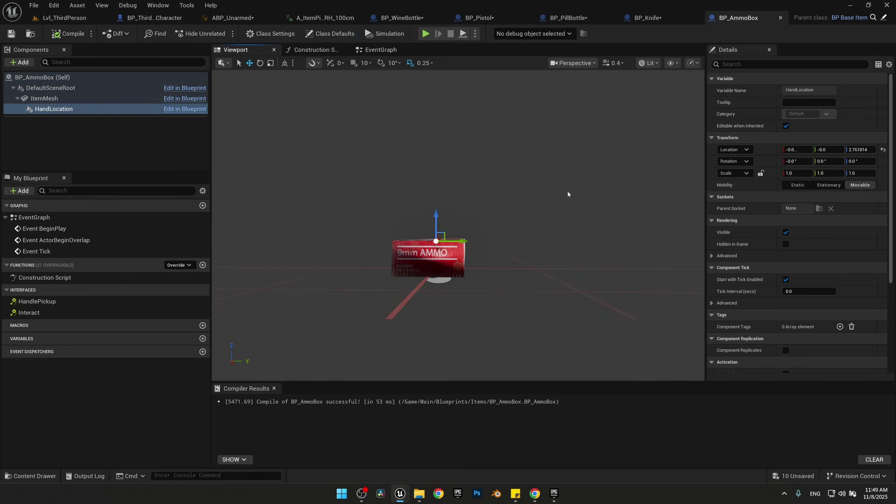
Return to BP_ThirdPersonCharacter's LineTrace graph, open BPI_Interaction from Main/Blueprints/Interfaces, and add a function named GetItem
{"action": "left_click", "coordinate": [149, 17]}
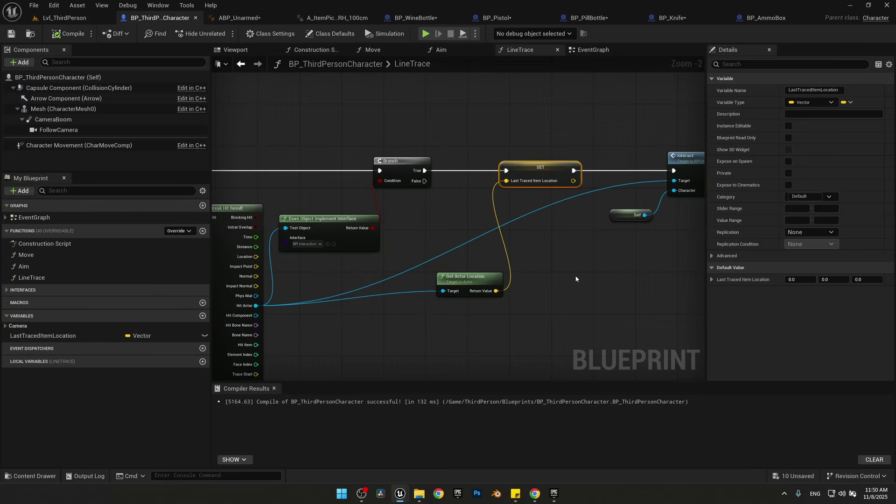
{"action": "right_click_drag", "start_coordinate": [575, 276], "coordinate": [578, 258]}
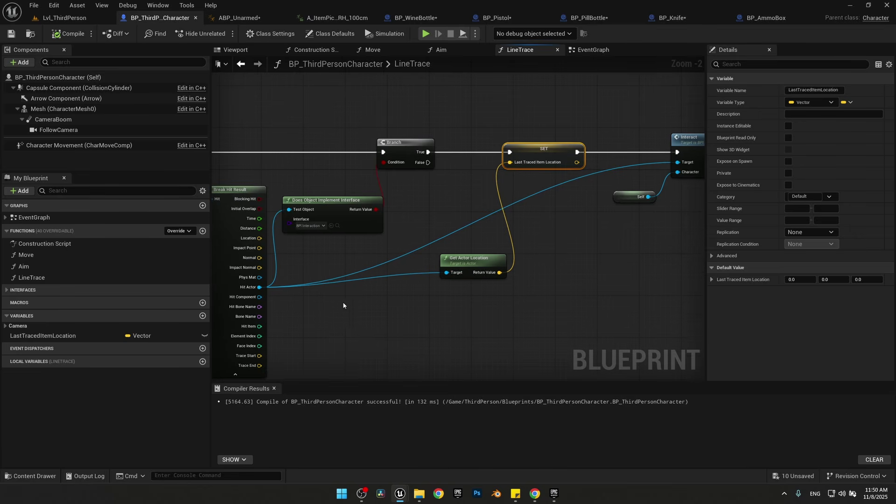
{"action": "right_click_drag", "start_coordinate": [510, 306], "coordinate": [480, 282]}
{"action": "left_click", "coordinate": [541, 261]}
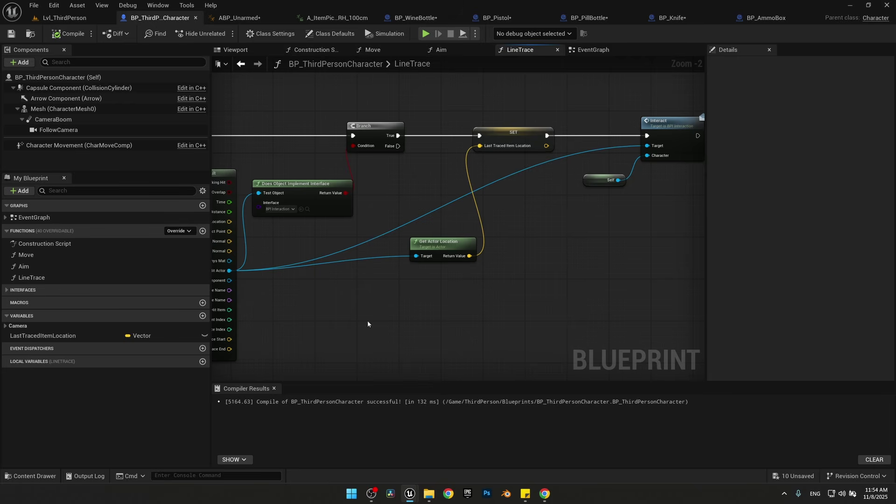
{"action": "key", "text": "ctrl+space"}
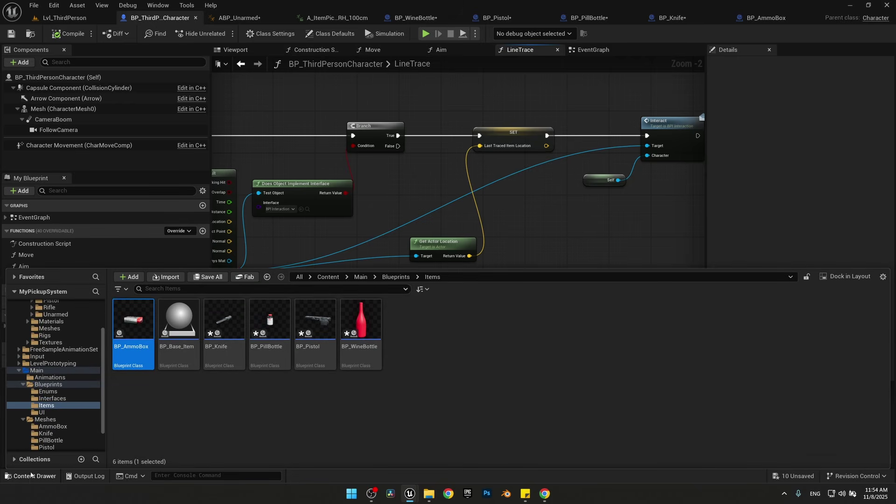
{"action": "left_click", "coordinate": [61, 399]}
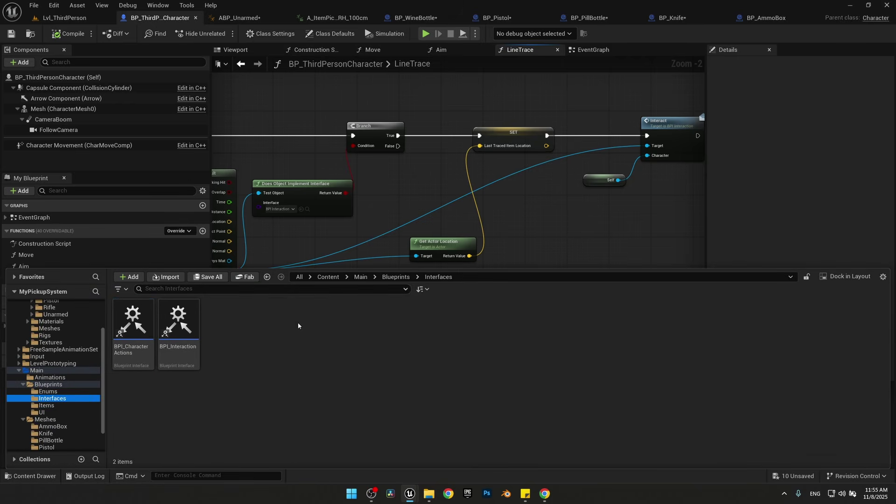
{"action": "double_click", "coordinate": [179, 333]}
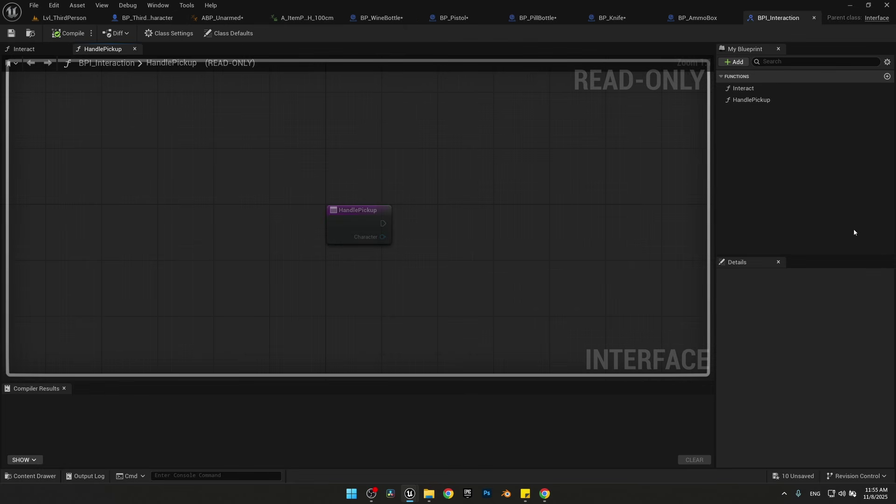
{"action": "left_click", "coordinate": [726, 65]}
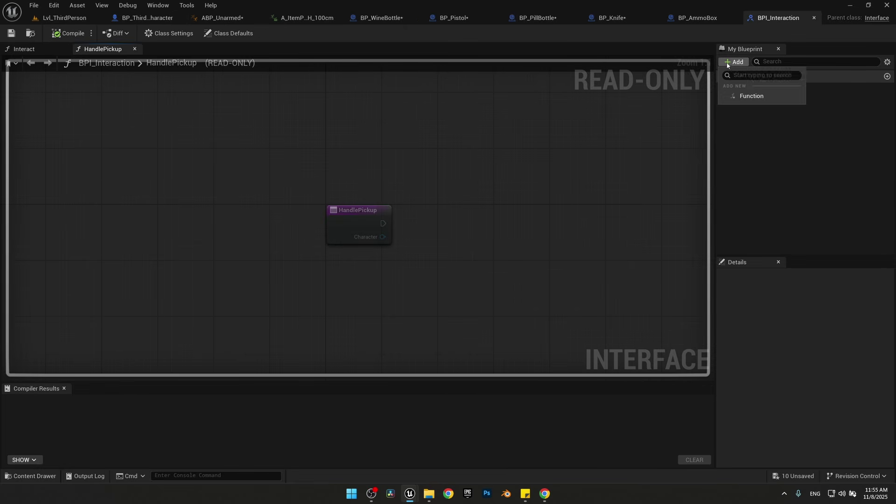
{"action": "left_click", "coordinate": [752, 97]}
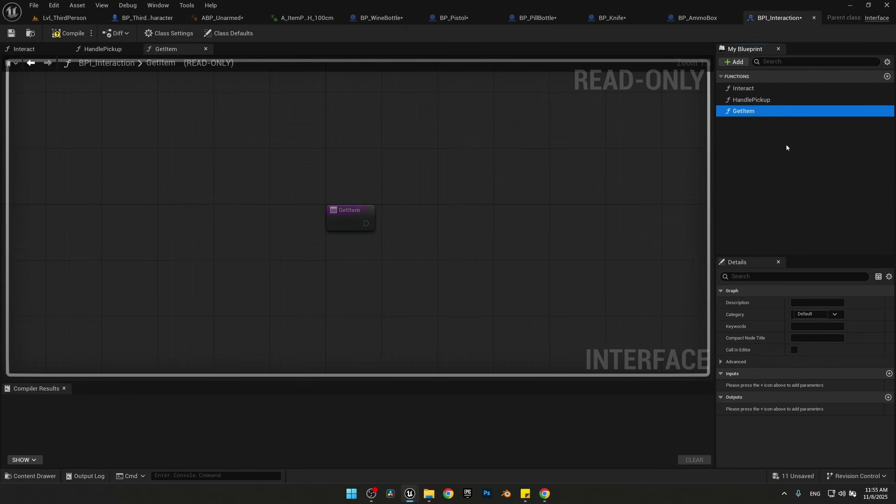
Give the GetItem interface function an input named Actor of type Actor object reference
{"action": "left_click", "coordinate": [890, 374]}
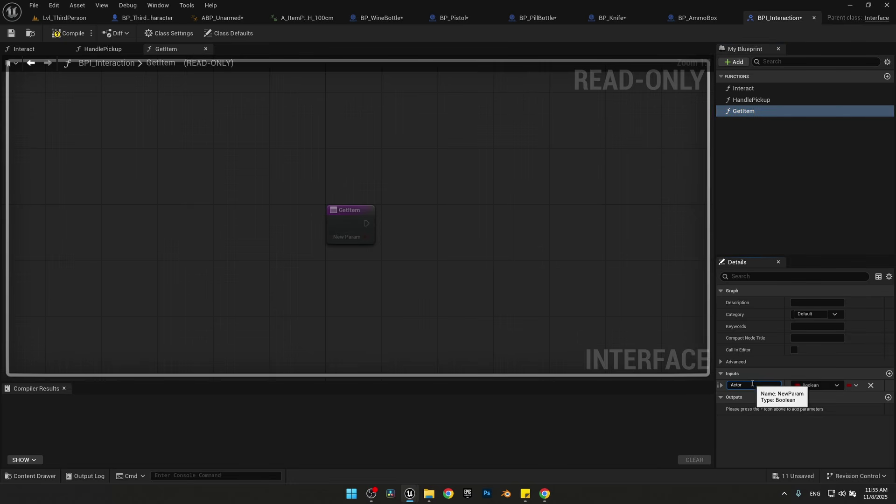
{"action": "left_click", "coordinate": [818, 385]}
{"action": "type", "text": "Actor"}
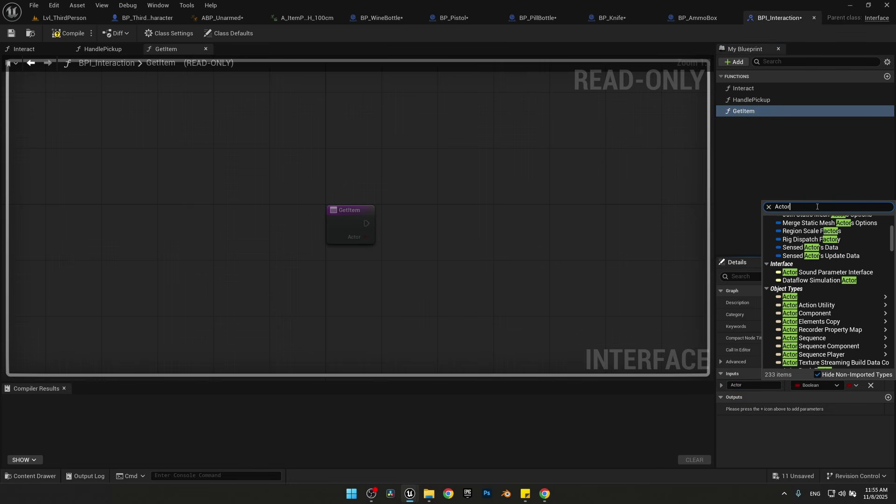
{"action": "left_click", "coordinate": [733, 297]}
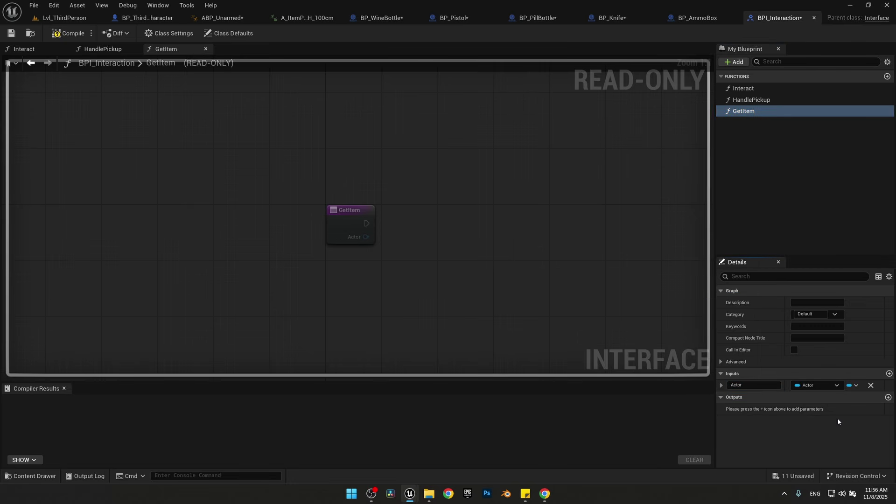
Add an output named Item of type BP Base Item to GetItem and compile the interface
{"action": "left_click", "coordinate": [888, 397]}
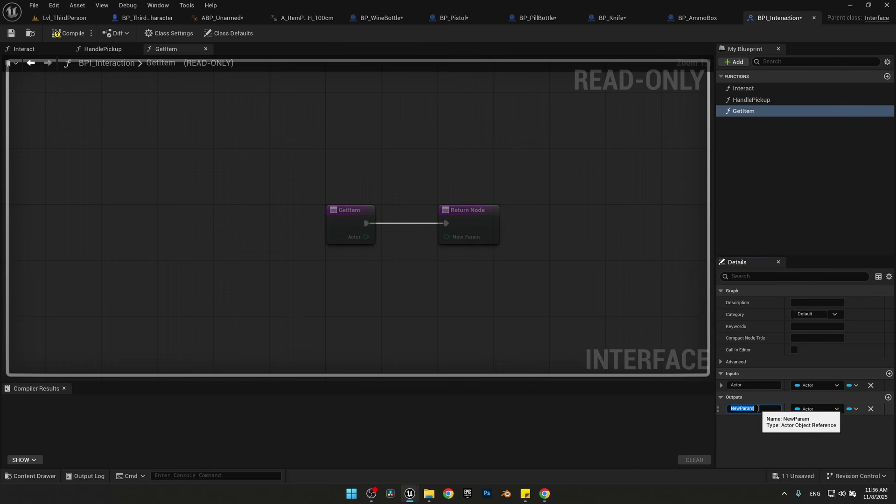
{"action": "type", "text": "Item"}
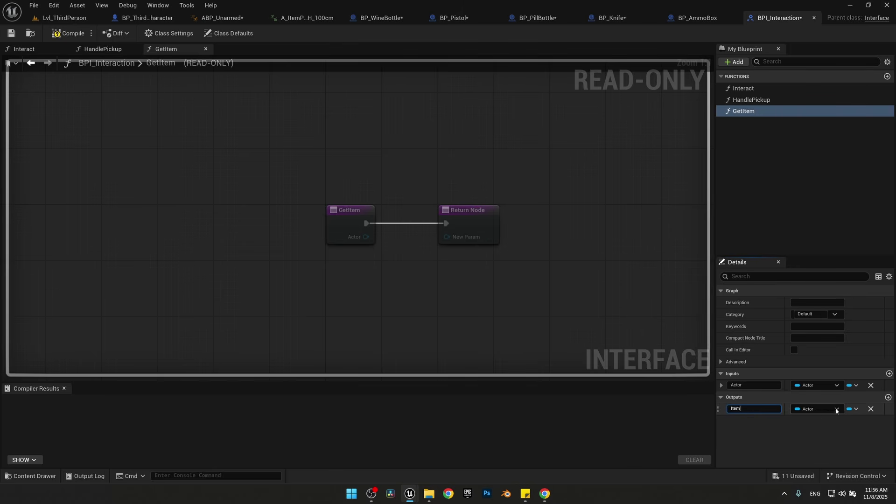
{"action": "left_click", "coordinate": [835, 409]}
{"action": "left_click", "coordinate": [741, 252]}
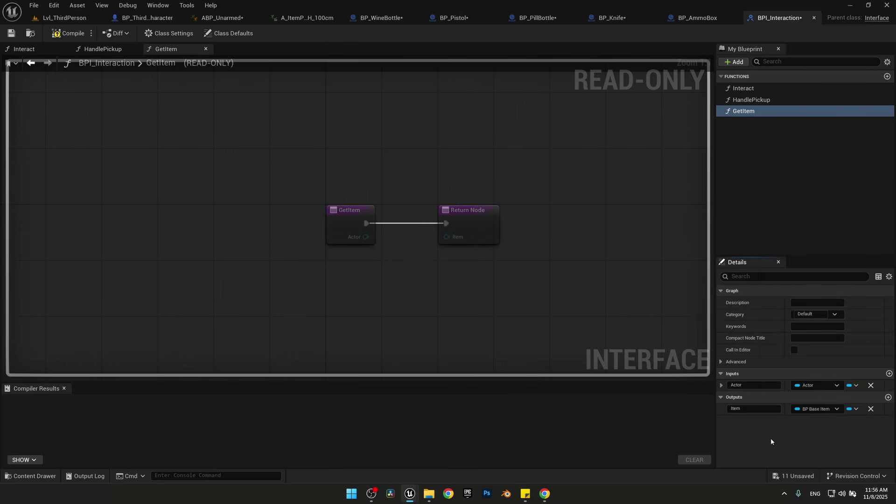
{"action": "left_click", "coordinate": [69, 34]}
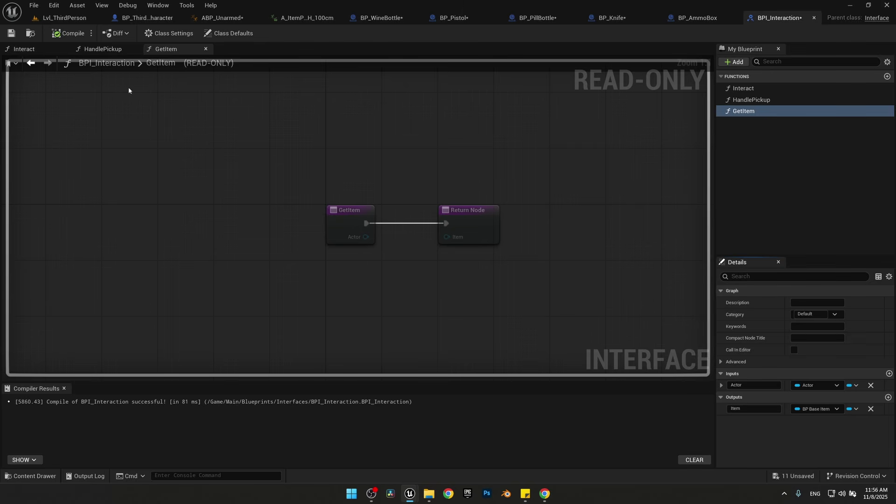
Open BP_Base_Item from the Main/Blueprints/Items folder and open its GetItem interface function graph
{"action": "left_click", "coordinate": [30, 475]}
{"action": "scroll", "coordinate": [106, 334], "scroll_direction": "up", "scroll_amount": 3}
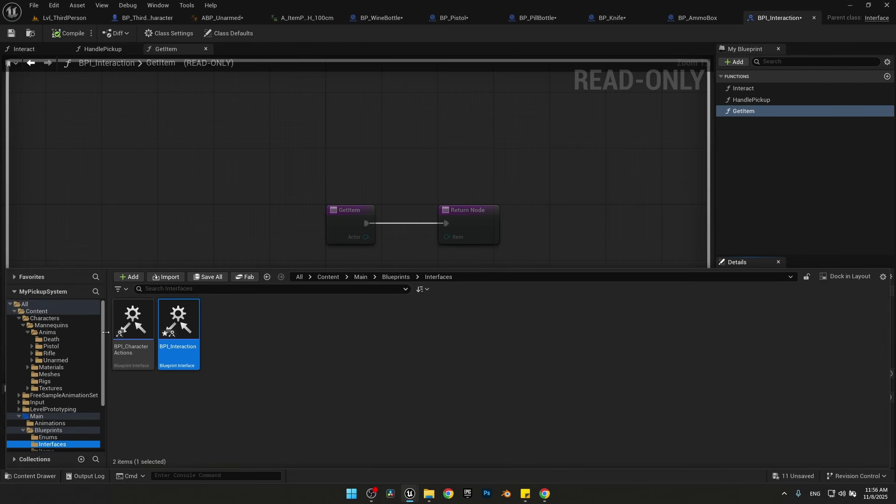
{"action": "scroll", "coordinate": [56, 373], "scroll_direction": "down", "scroll_amount": 5}
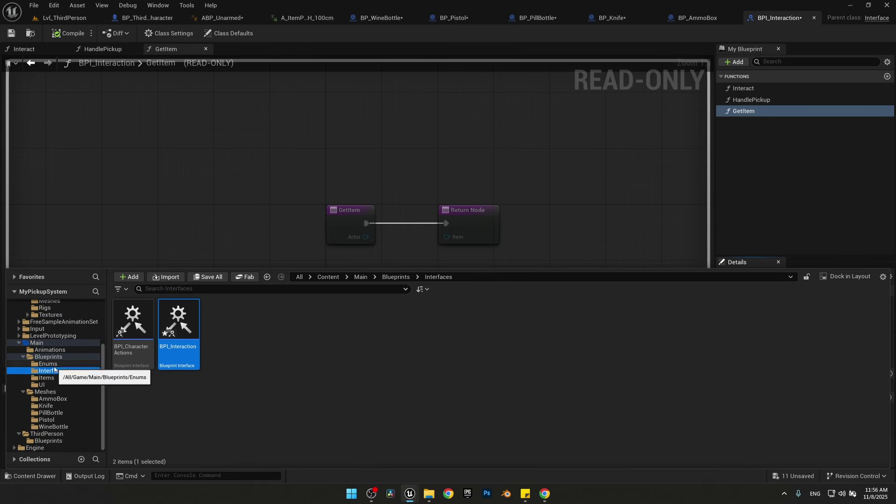
{"action": "left_click", "coordinate": [46, 378]}
{"action": "double_click", "coordinate": [179, 327]}
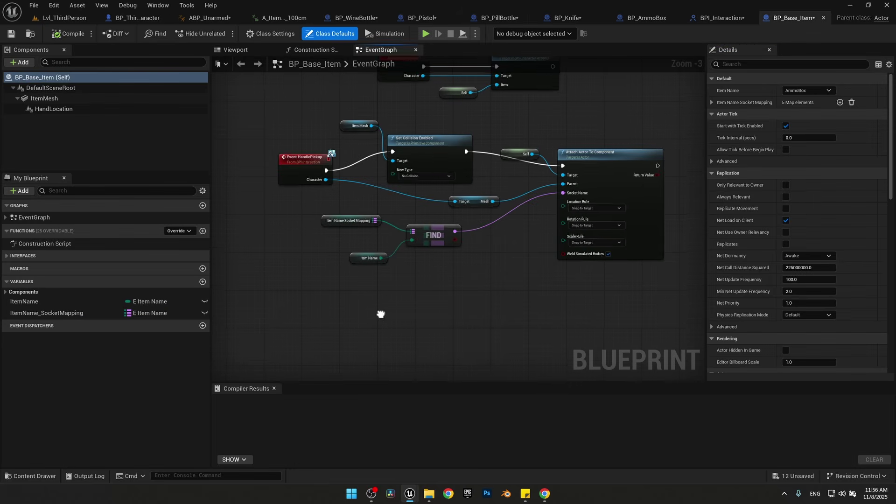
{"action": "left_click", "coordinate": [7, 257]}
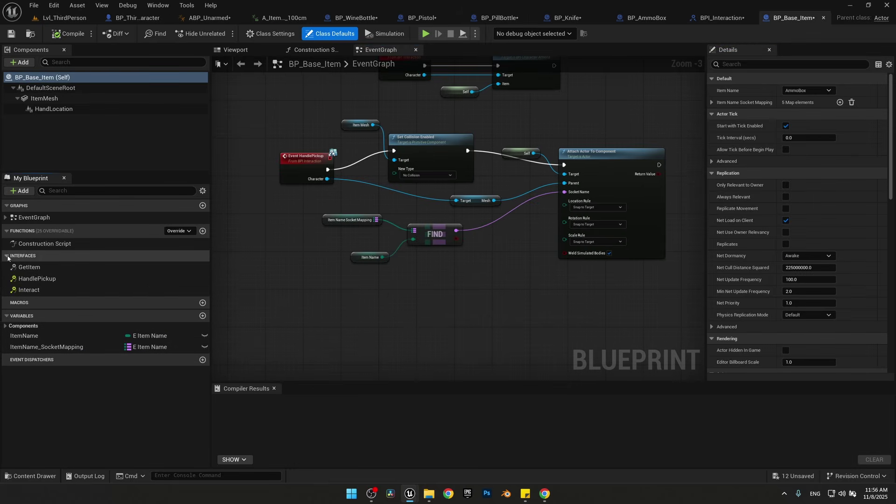
{"action": "double_click", "coordinate": [29, 267]}
Cast GetItem's Actor input to BP_Base_Item, run the cast between entry and Return Node, return the cast result as Item, and compile
{"action": "left_click", "coordinate": [570, 206]}
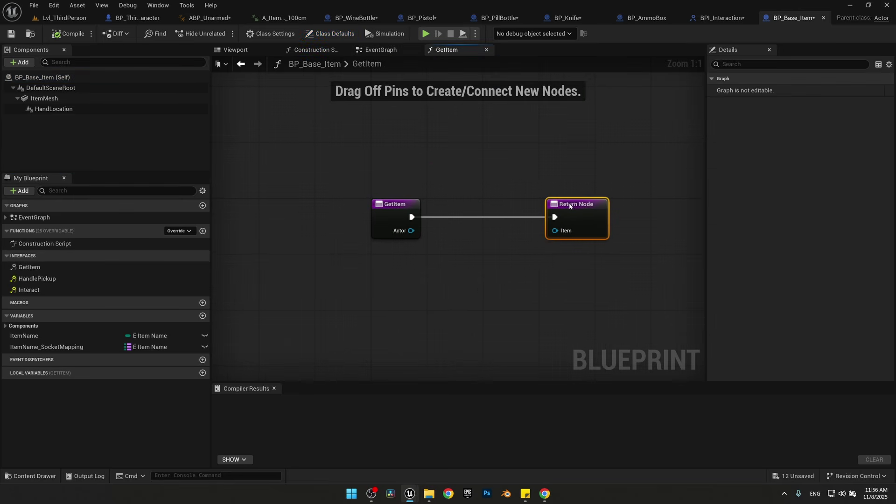
{"action": "left_click_drag", "start_coordinate": [392, 207], "coordinate": [314, 206]}
{"action": "left_click_drag", "start_coordinate": [432, 257], "coordinate": [457, 250]}
{"action": "left_click", "coordinate": [460, 268]}
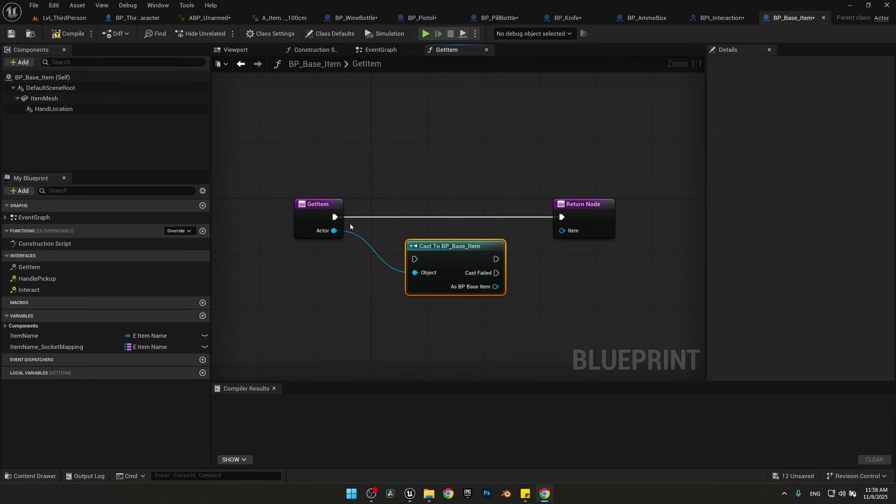
{"action": "left_click_drag", "start_coordinate": [335, 217], "coordinate": [414, 259]}
{"action": "left_click_drag", "start_coordinate": [496, 259], "coordinate": [561, 217]}
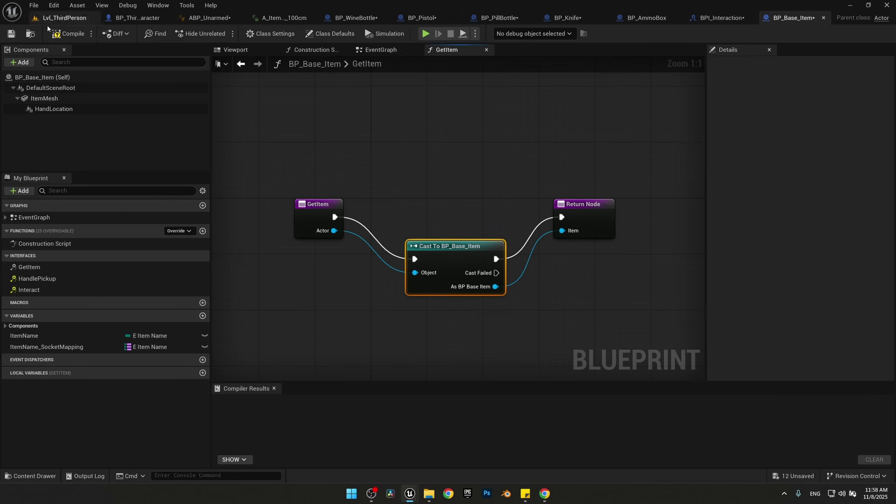
{"action": "left_click", "coordinate": [66, 33]}
In BP_ThirdPersonCharacter's LineTrace, replace Get Actor Location with a Get Item message, feeding Hit Actor into both its Target and Actor
{"action": "left_click", "coordinate": [133, 18]}
{"action": "right_click_drag", "start_coordinate": [426, 271], "coordinate": [475, 270]}
{"action": "key", "text": "Delete"}
{"action": "left_click_drag", "start_coordinate": [273, 272], "coordinate": [414, 272]}
{"action": "type", "text": "get it"}
{"action": "key", "text": "Return"}
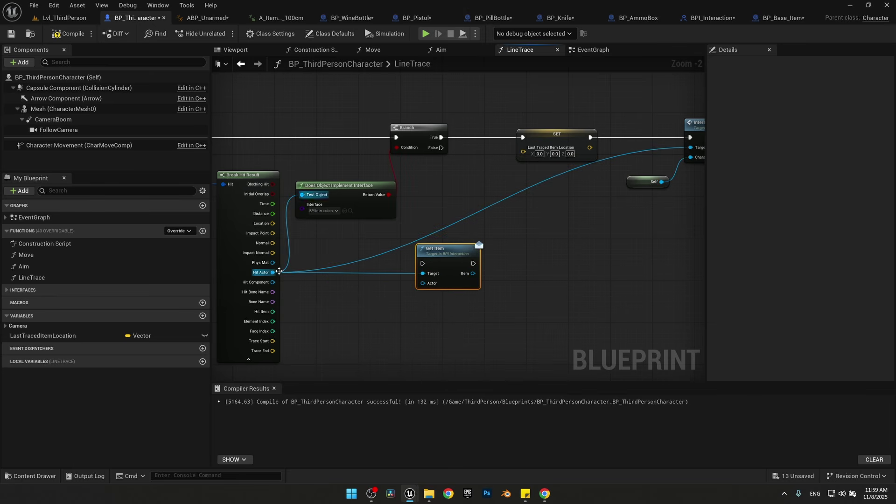
{"action": "left_click_drag", "start_coordinate": [272, 272], "coordinate": [422, 283]}
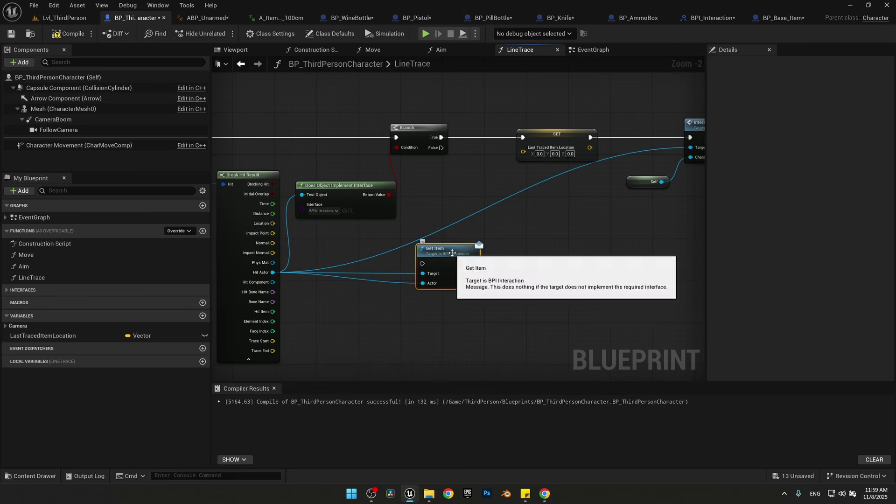
{"action": "left_click_drag", "start_coordinate": [452, 254], "coordinate": [468, 248]}
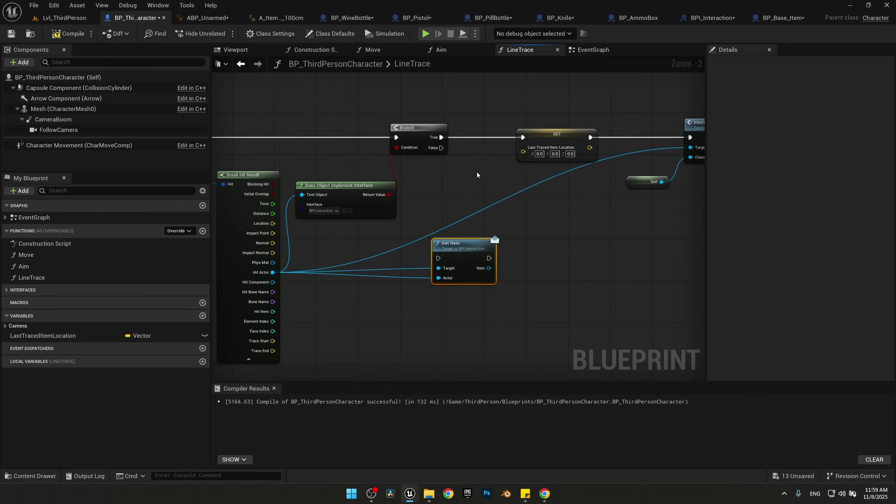
Make room before the Last Traced Item Location SET node and wire Get Item between the Branch's True output and it
{"action": "right_click_drag", "start_coordinate": [477, 175], "coordinate": [428, 208]}
{"action": "left_click_drag", "start_coordinate": [508, 167], "coordinate": [565, 167]}
{"action": "left_click_drag", "start_coordinate": [415, 287], "coordinate": [519, 193]}
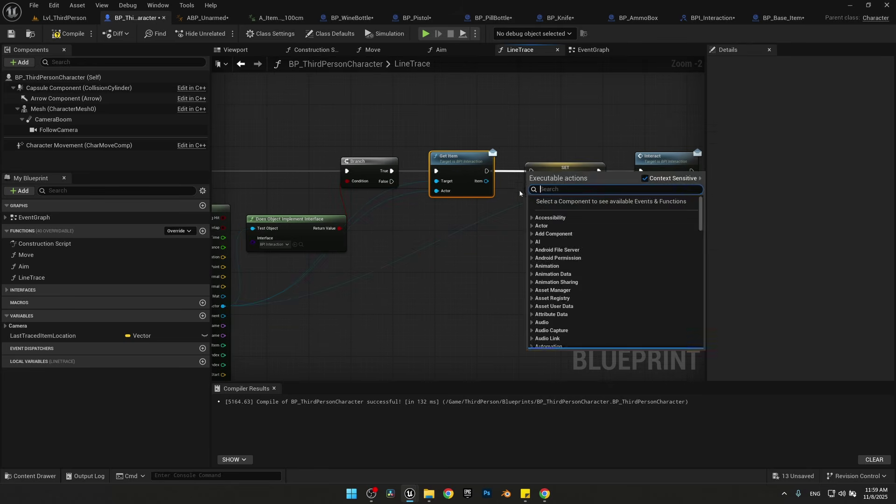
{"action": "left_click", "coordinate": [520, 193]}
{"action": "right_click_drag", "start_coordinate": [520, 193], "coordinate": [481, 215]}
Get the Hand Location component from Get Item's Item output and place the node below
{"action": "left_click_drag", "start_coordinate": [446, 204], "coordinate": [415, 271]}
{"action": "type", "text": "get"}
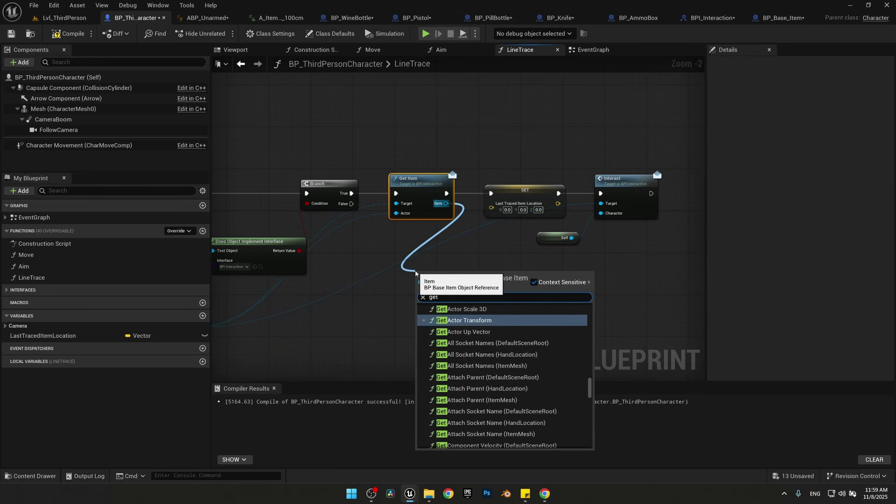
{"action": "type", "text": " hand l"}
{"action": "key", "text": "Return"}
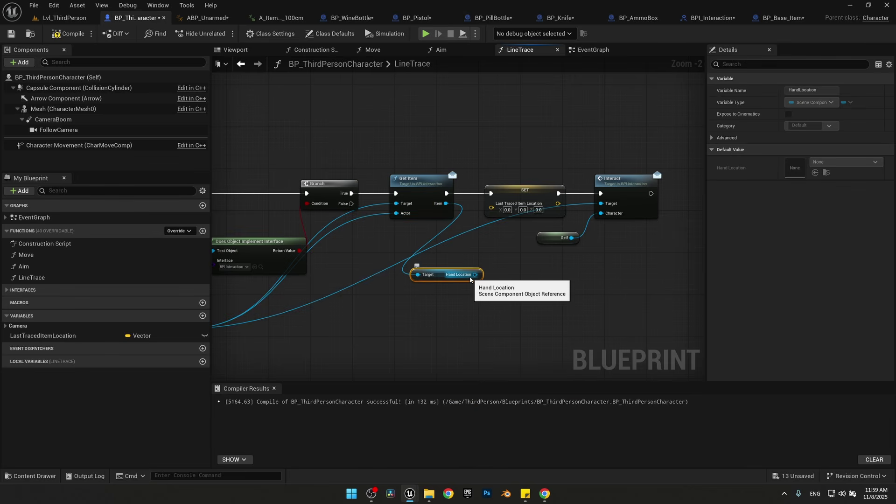
Add a Get World Location node fed by the Hand Location component reference
{"action": "left_click_drag", "start_coordinate": [471, 279], "coordinate": [498, 285]}
{"action": "type", "text": "get a"}
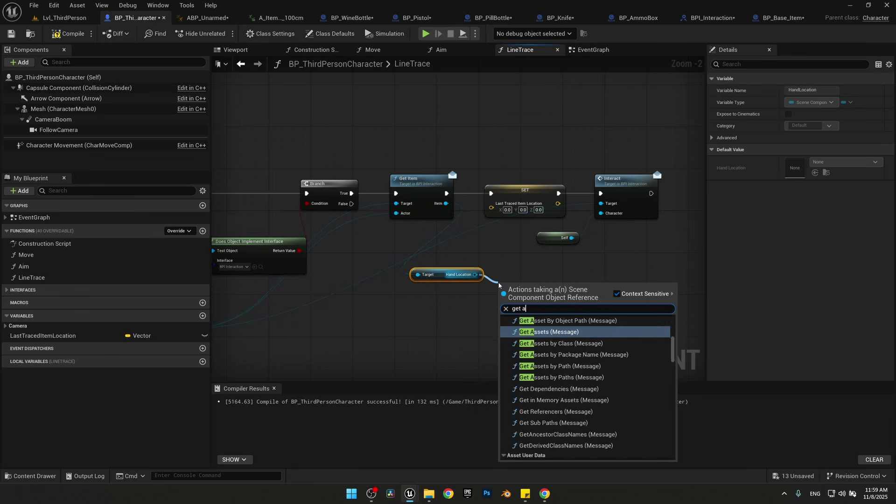
{"action": "key", "text": "BackSpace"}
{"action": "type", "text": "world"}
{"action": "left_click", "coordinate": [554, 337]}
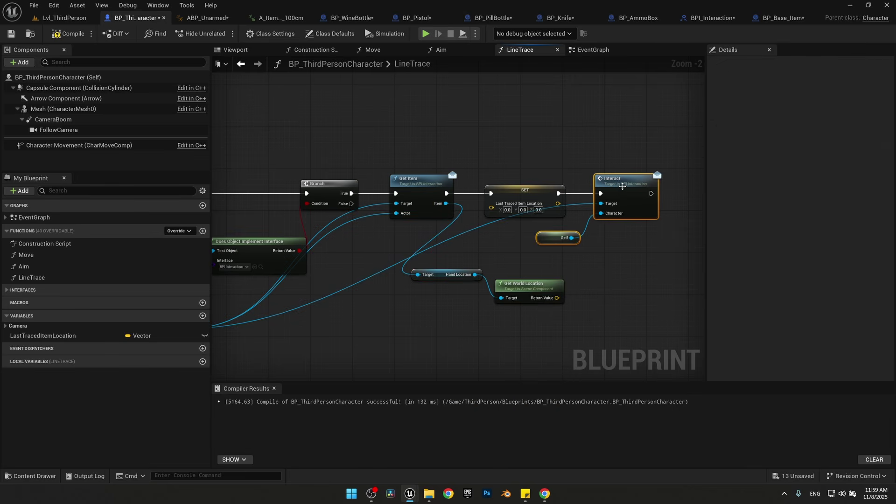
Space out the SET and Interact nodes and feed the Get World Location result into Last Traced Item Location
{"action": "left_click_drag", "start_coordinate": [623, 187], "coordinate": [655, 186]}
{"action": "left_click_drag", "start_coordinate": [471, 283], "coordinate": [472, 262]}
{"action": "left_click_drag", "start_coordinate": [478, 190], "coordinate": [536, 190]}
{"action": "left_click_drag", "start_coordinate": [510, 277], "coordinate": [501, 208]}
Play-test Lvl_ThirdPerson by walking to the table and picking up several items, including wine bottles and the ammo box, and stop the session
{"action": "left_click", "coordinate": [65, 18]}
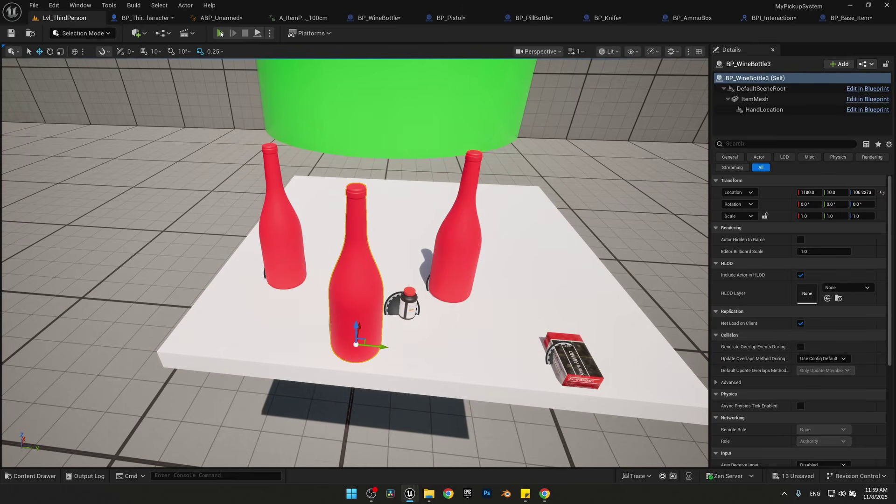
{"action": "left_click", "coordinate": [220, 33]}
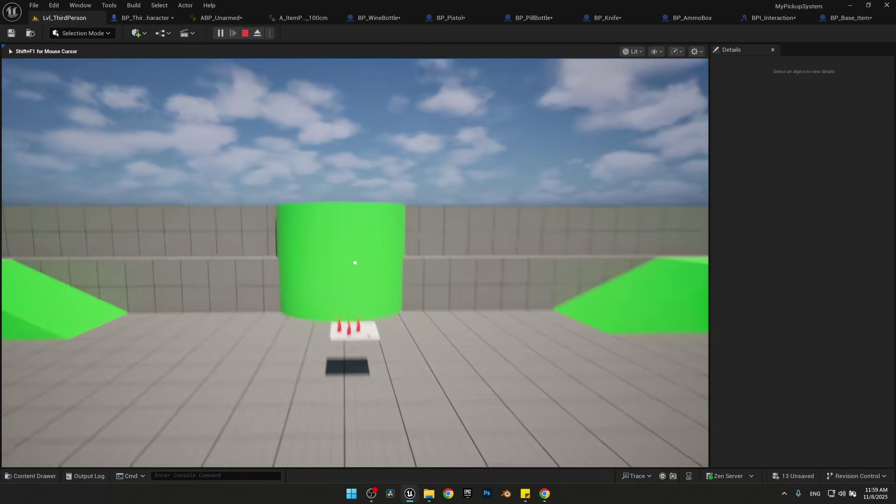
{"action": "key", "text": "w"}
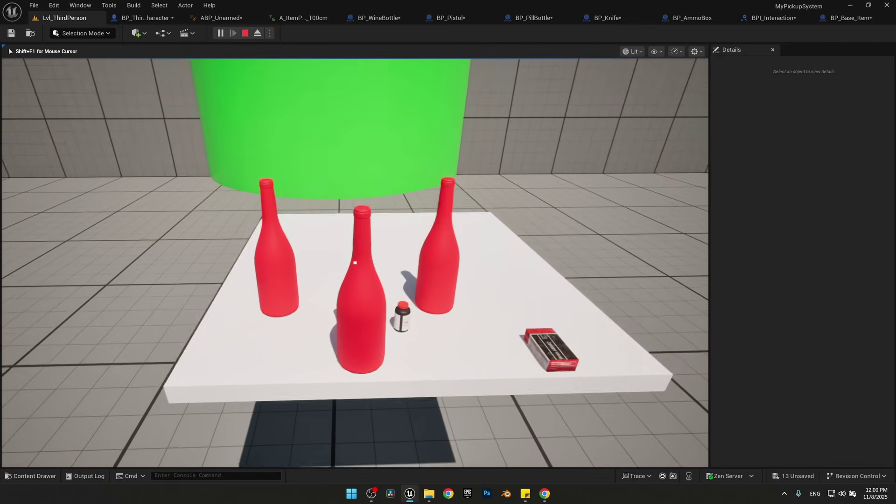
{"action": "key", "text": "e"}
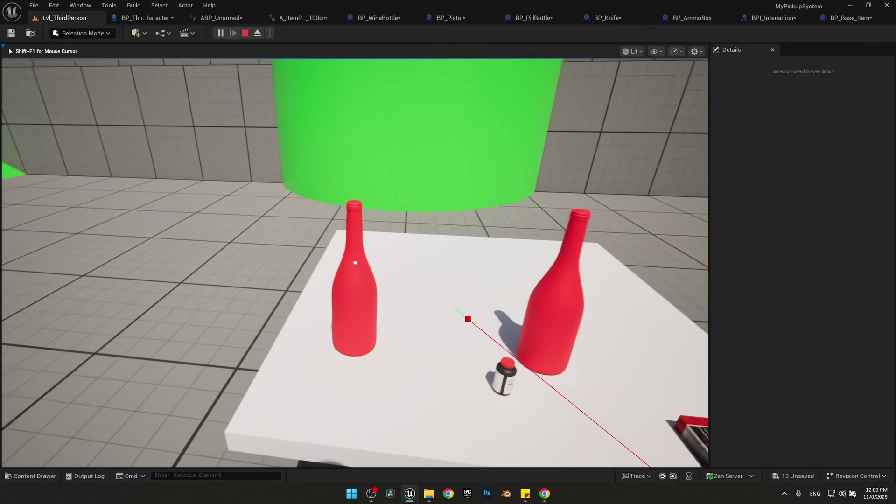
{"action": "key", "text": "e"}
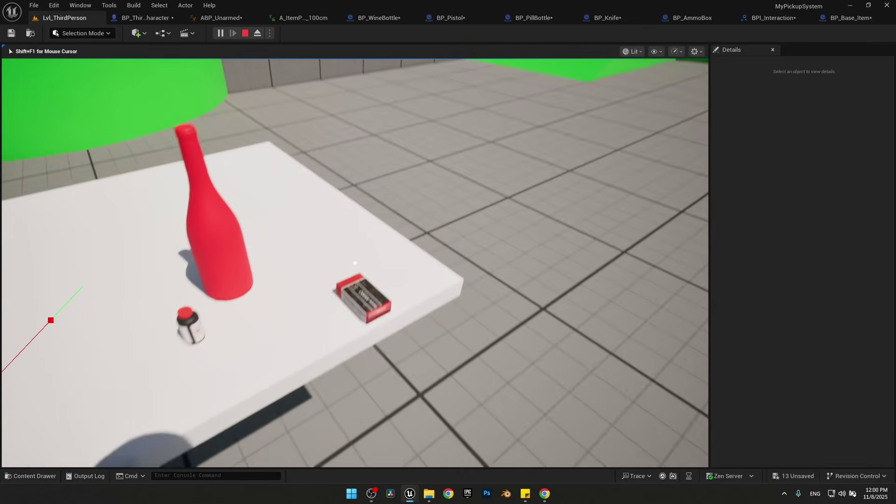
{"action": "key", "text": "e"}
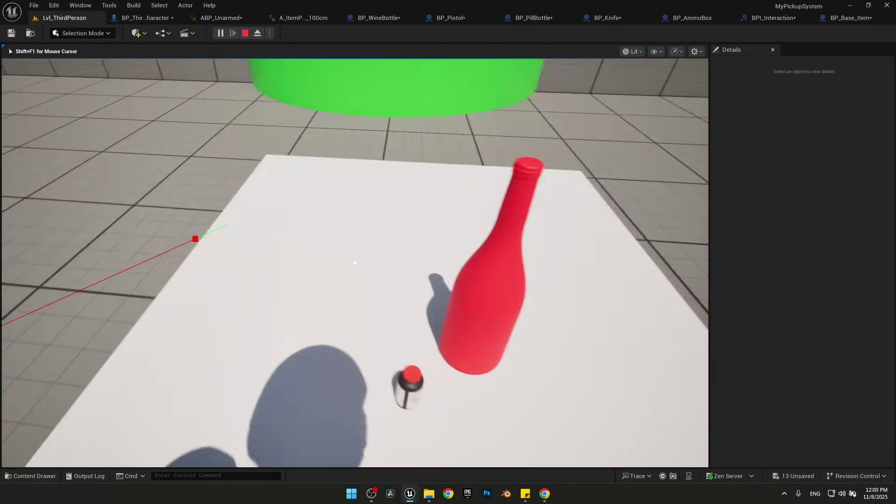
{"action": "key", "text": "e"}
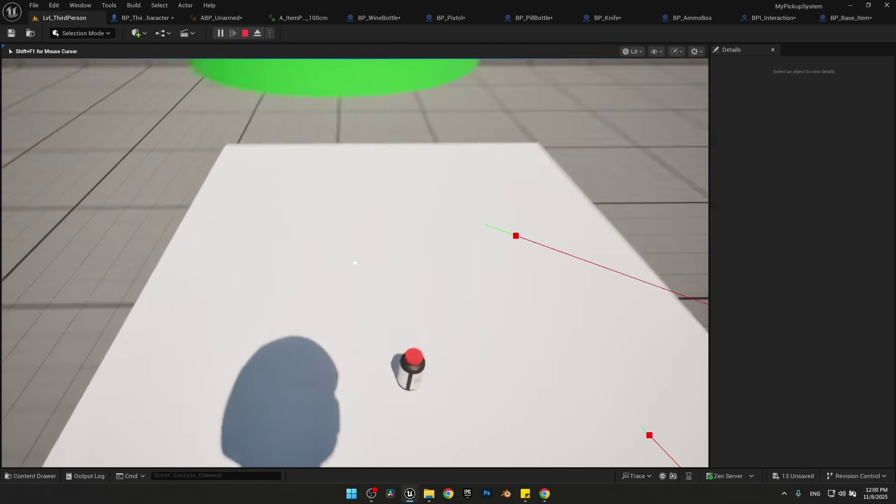
{"action": "key", "text": "Escape"}
Create a folder named Sounds inside the Main content folder and open it
{"action": "left_click", "coordinate": [28, 476]}
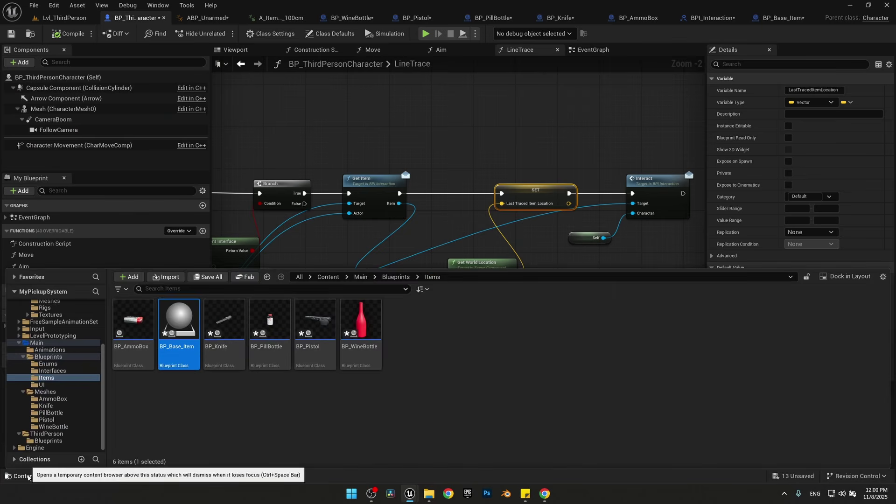
{"action": "left_click", "coordinate": [37, 343]}
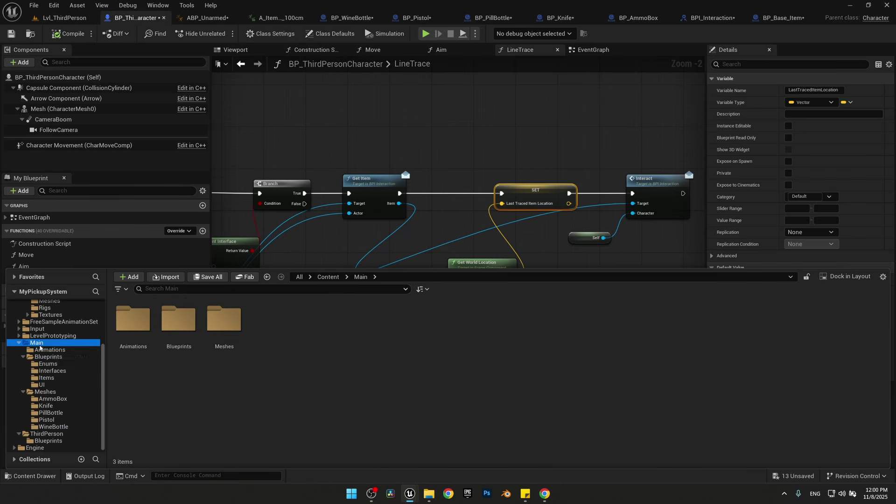
{"action": "key", "text": "ctrl+shift+n"}
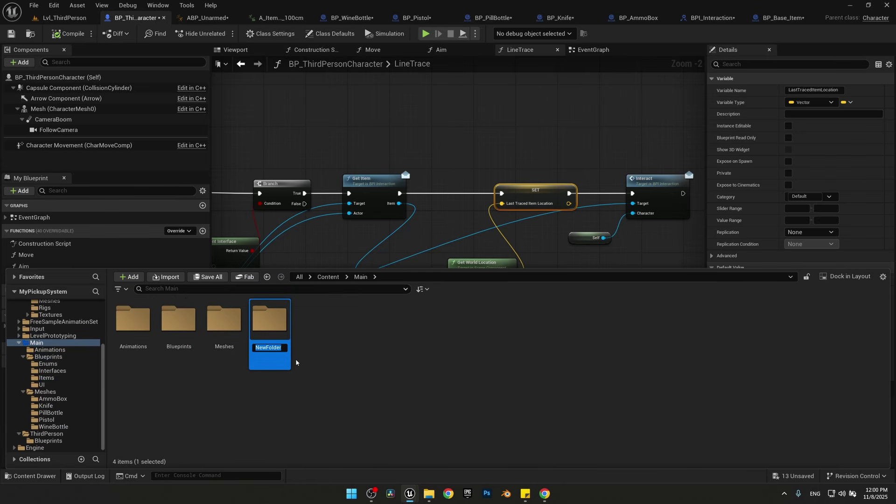
{"action": "type", "text": "Sounds"}
{"action": "key", "text": "Return"}
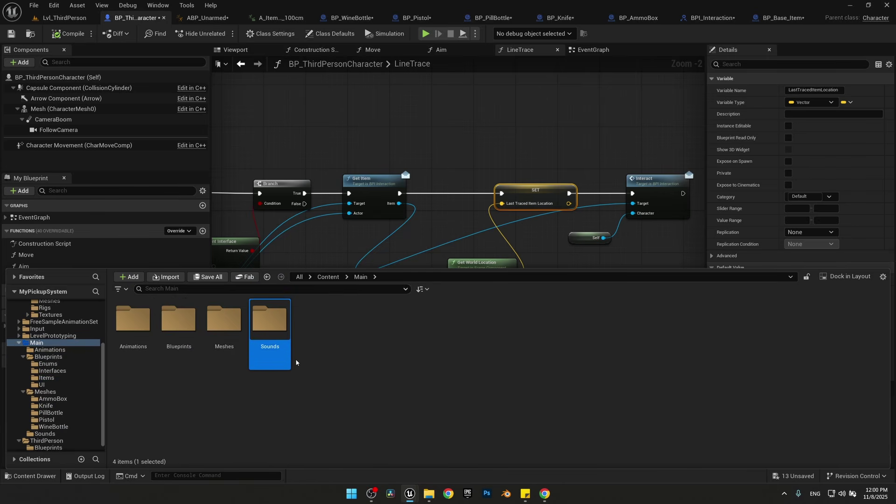
{"action": "key", "text": "Return"}
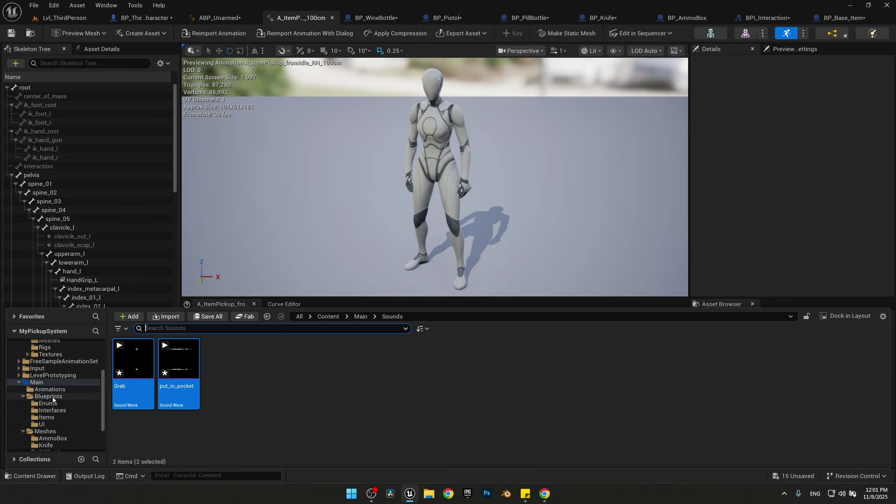
Open A_ItemPickup_fromIdle_RH_100cm_Montage from the Animations folder and park the paused playhead at the AttachToHand notify, frame 19
{"action": "left_click", "coordinate": [50, 389]}
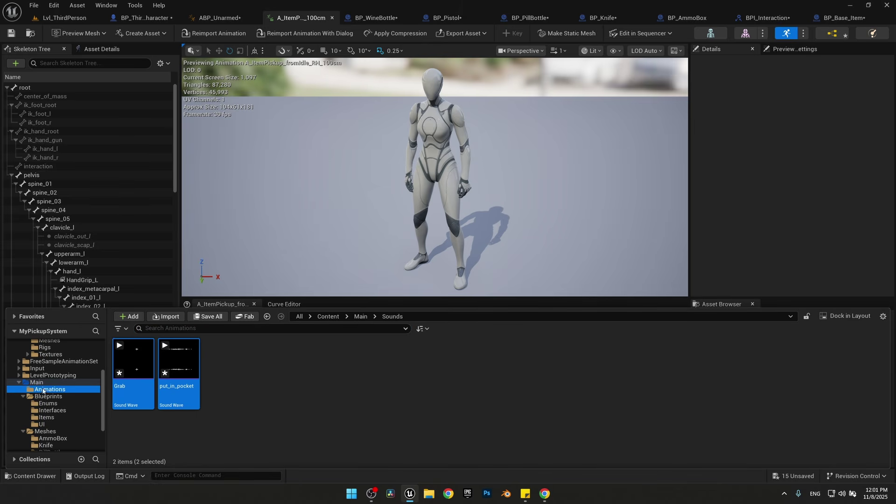
{"action": "double_click", "coordinate": [179, 369]}
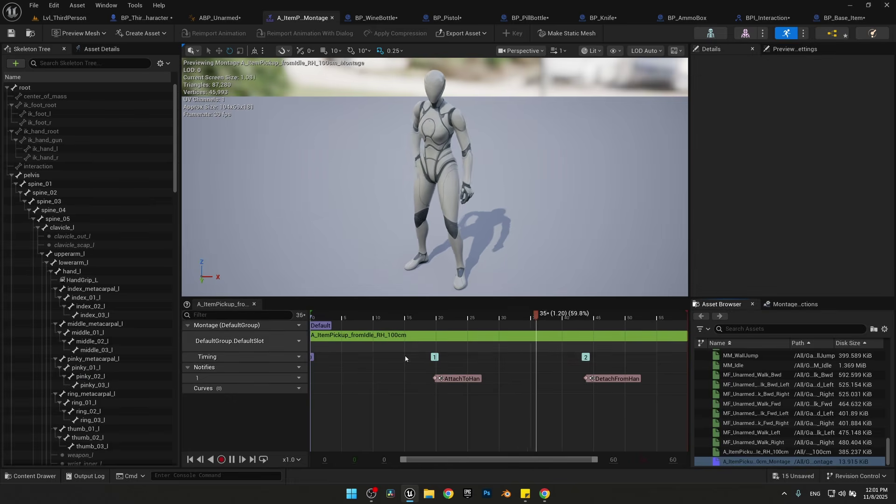
{"action": "left_click", "coordinate": [232, 459]}
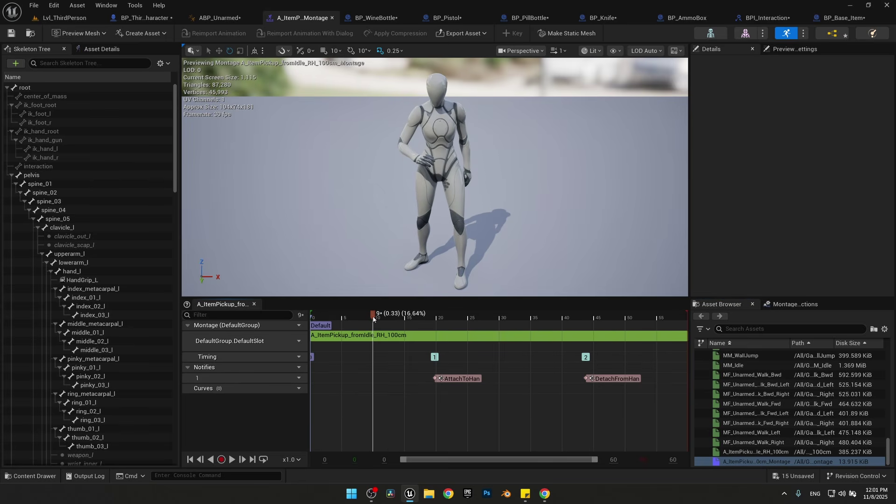
{"action": "left_click_drag", "start_coordinate": [373, 318], "coordinate": [429, 325]}
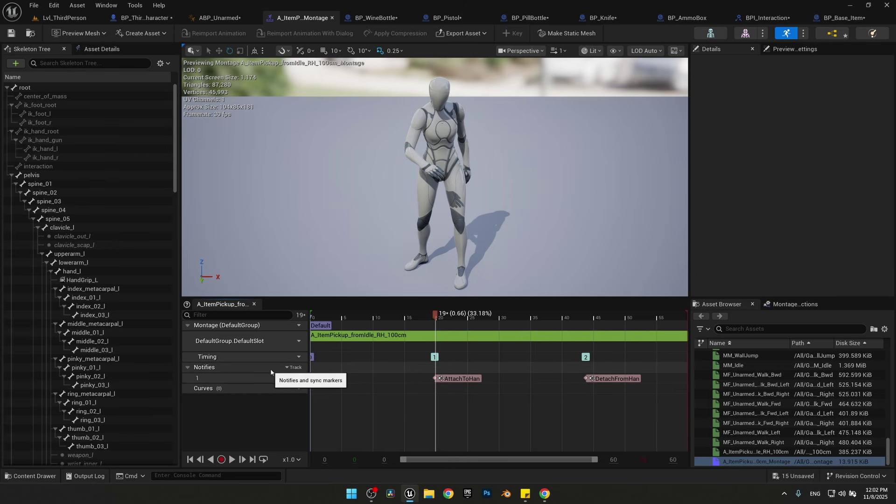
Add a new notify track named Sounds to the pickup montage
{"action": "left_click", "coordinate": [294, 367]}
{"action": "left_click", "coordinate": [335, 391]}
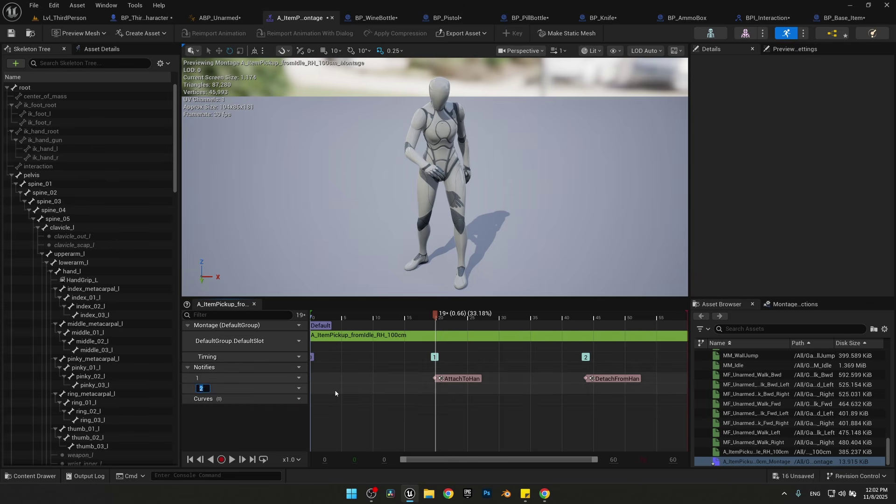
{"action": "type", "text": "Sounds"}
{"action": "key", "text": "Return"}
Add a Play Sound notify on the Sounds track at the playhead, beneath the AttachToHand notify
{"action": "right_click", "coordinate": [437, 391]}
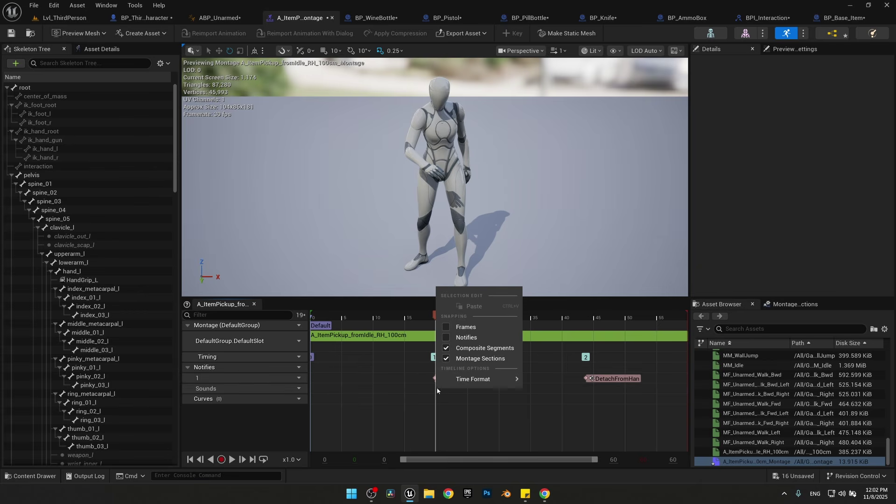
{"action": "left_click", "coordinate": [437, 391]}
{"action": "right_click", "coordinate": [437, 389]}
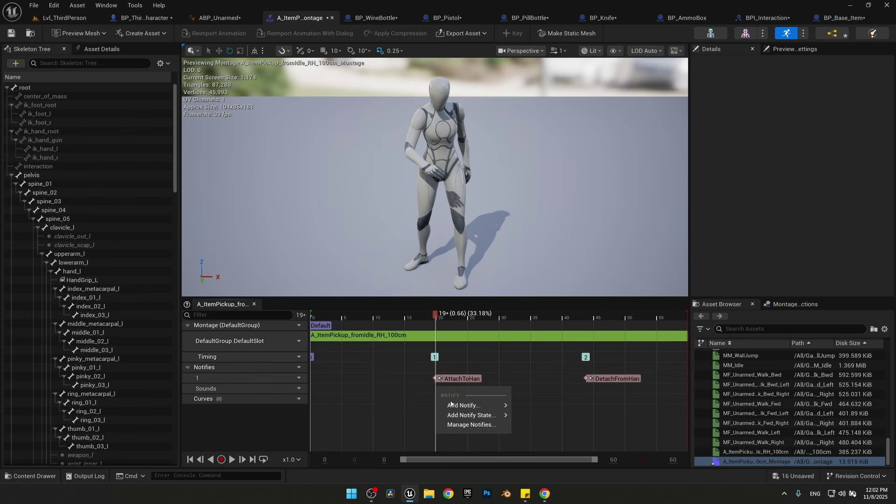
{"action": "mouse_move", "coordinate": [451, 404]}
{"action": "left_click", "coordinate": [634, 426]}
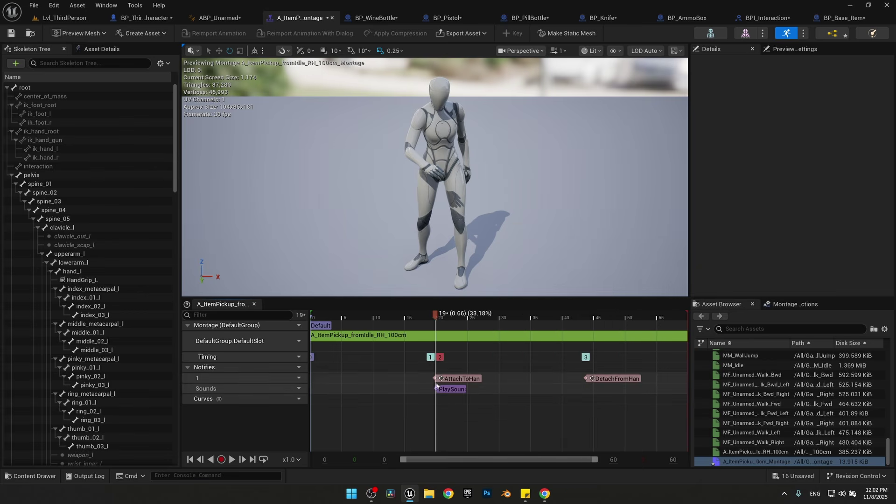
Assign the Grab sound wave from the Sounds folder to the new Play Sound notify
{"action": "left_click", "coordinate": [451, 389]}
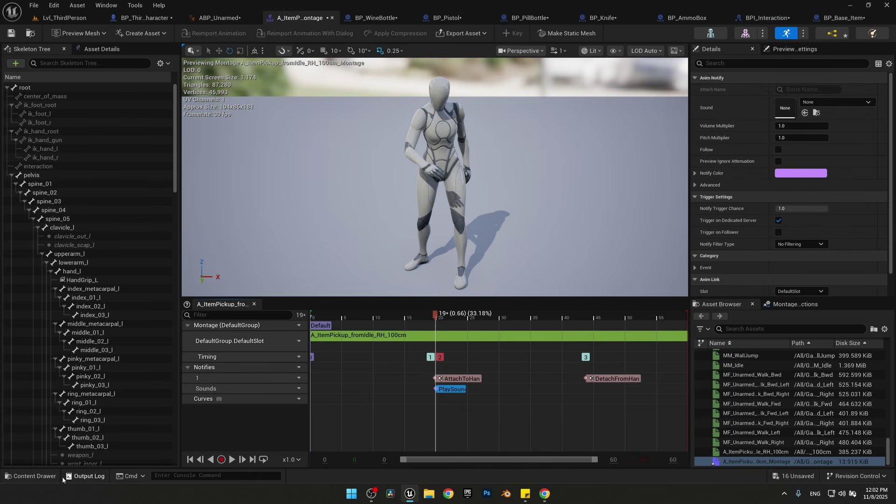
{"action": "left_click", "coordinate": [46, 475]}
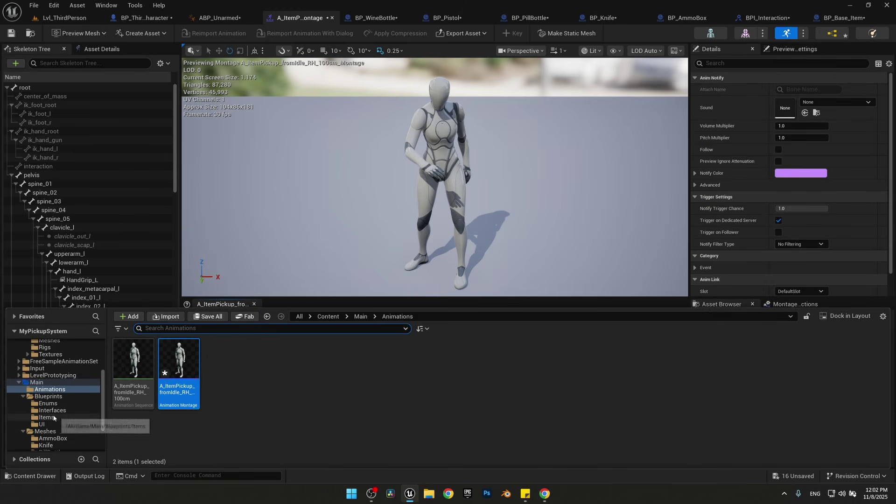
{"action": "scroll", "coordinate": [68, 439], "scroll_direction": "down", "scroll_amount": 3}
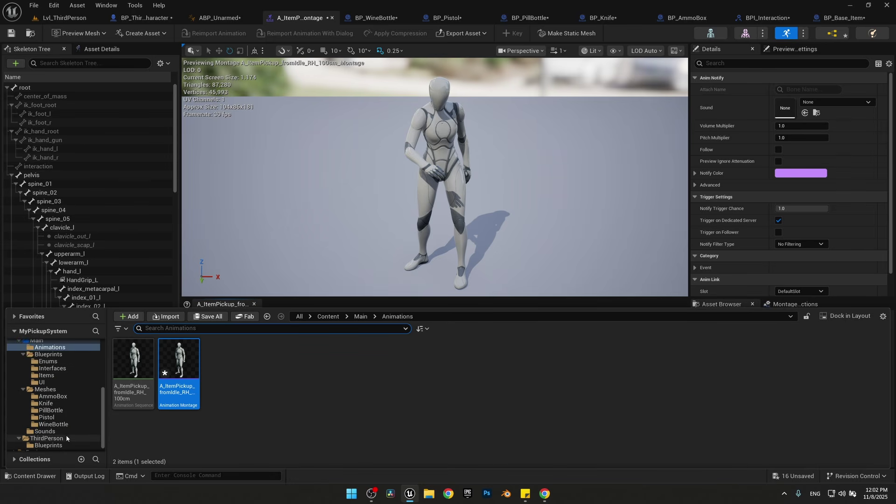
{"action": "left_click", "coordinate": [54, 427]}
{"action": "left_click_drag", "start_coordinate": [133, 359], "coordinate": [785, 108]}
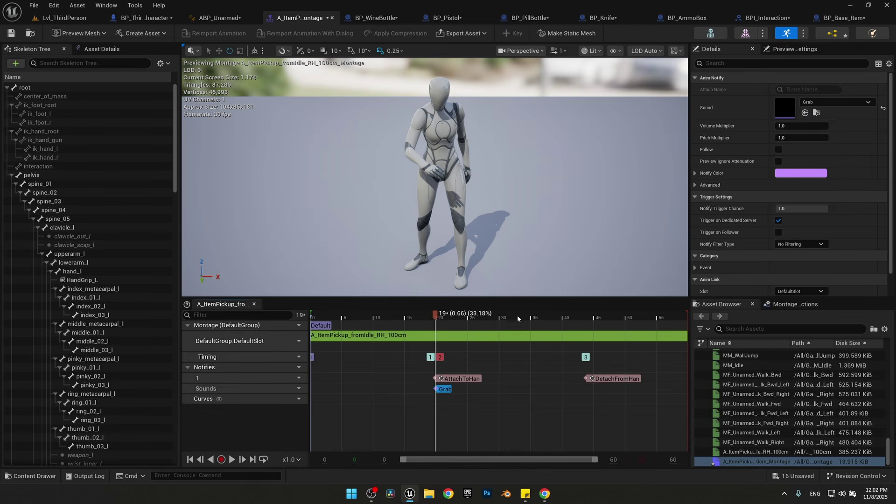
Add a second Play Sound notify on the Sounds track at the DetachFromHand notify, around frame 43
{"action": "left_click_drag", "start_coordinate": [435, 315], "coordinate": [586, 346]}
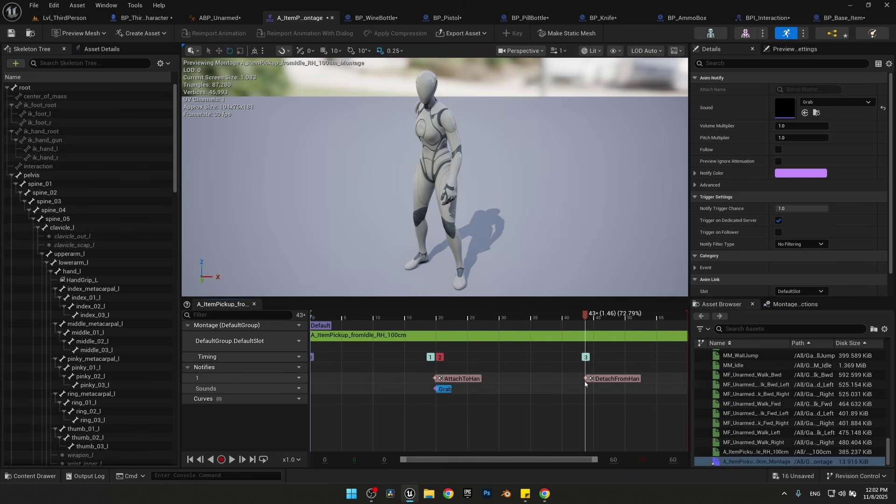
{"action": "right_click", "coordinate": [587, 389]}
{"action": "mouse_move", "coordinate": [607, 406]}
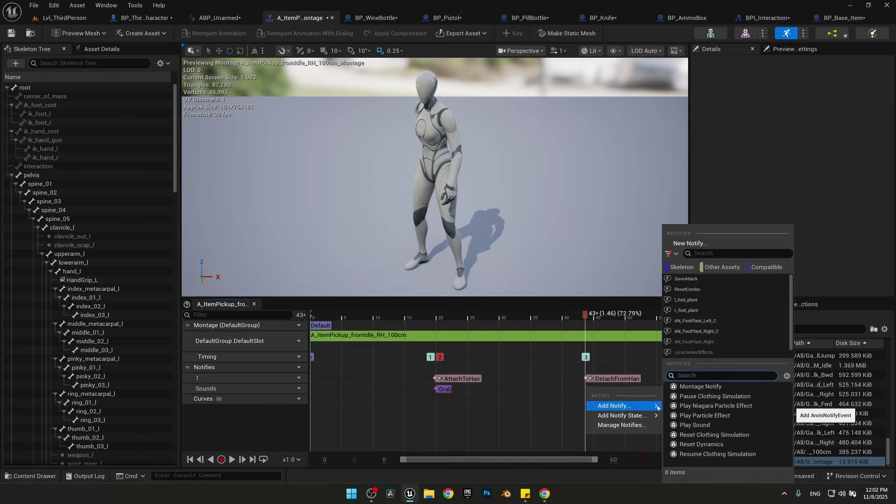
{"action": "left_click", "coordinate": [694, 426]}
Set the second sound notify's sound to the put_in_pocket sound wave
{"action": "left_click", "coordinate": [594, 391]}
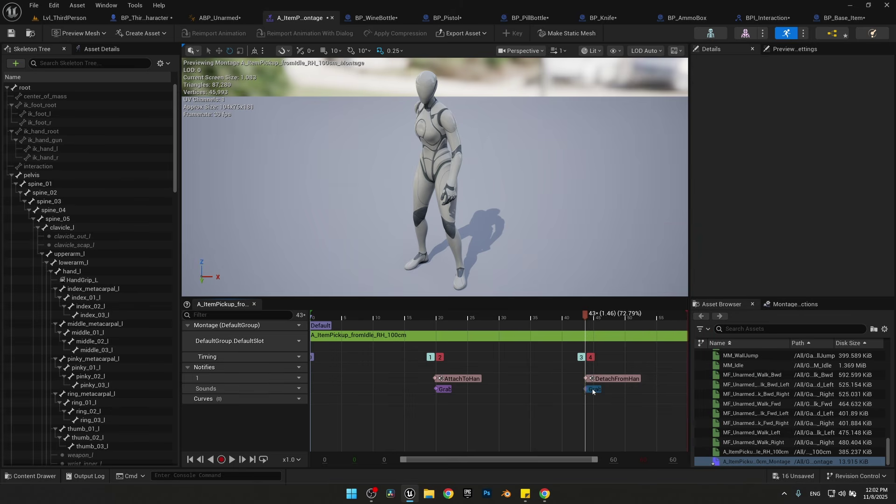
{"action": "left_click_drag", "start_coordinate": [594, 391], "coordinate": [593, 391]}
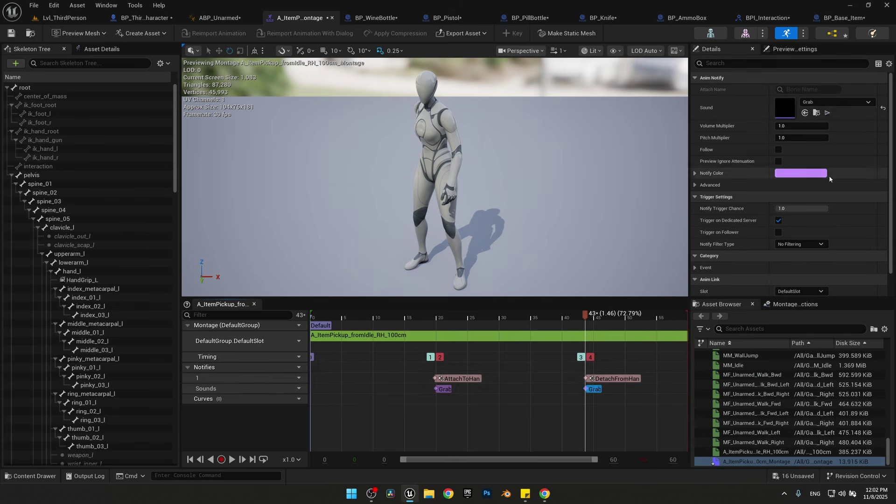
{"action": "left_click", "coordinate": [31, 476]}
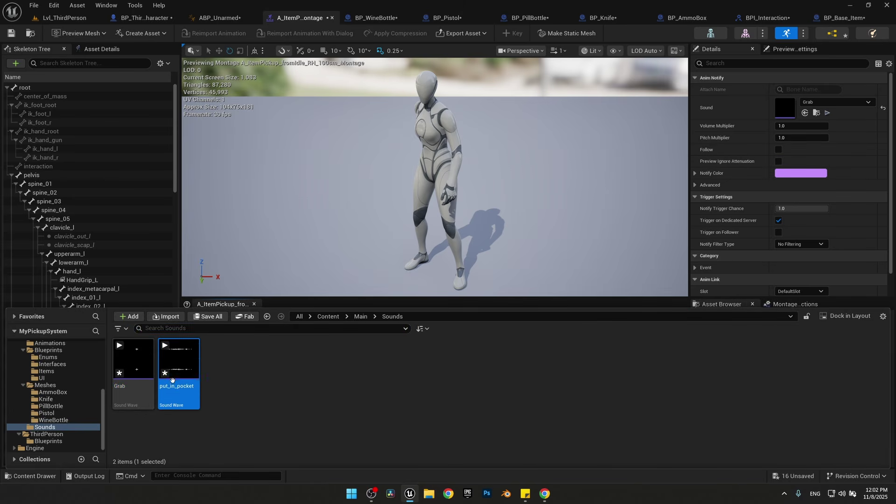
{"action": "left_click_drag", "start_coordinate": [180, 369], "coordinate": [785, 113]}
Shift the Grab notify slightly earlier, to about 0.61 sec (frame 18), and toggle the montage preview playback
{"action": "left_click_drag", "start_coordinate": [441, 390], "coordinate": [430, 392]}
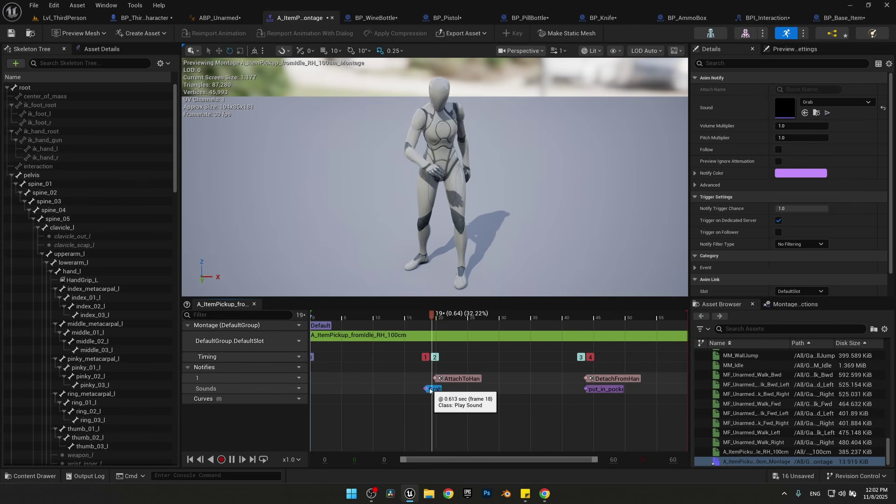
{"action": "left_click", "coordinate": [232, 460]}
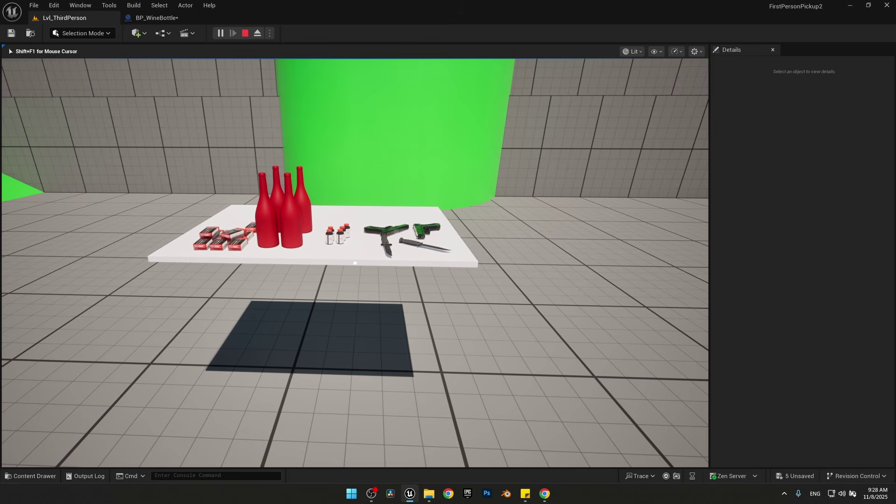
In the FirstPersonPickup2 project's play session, walk to the table, pick up items to test the finished system, and stop playing
{"action": "key", "text": "w"}
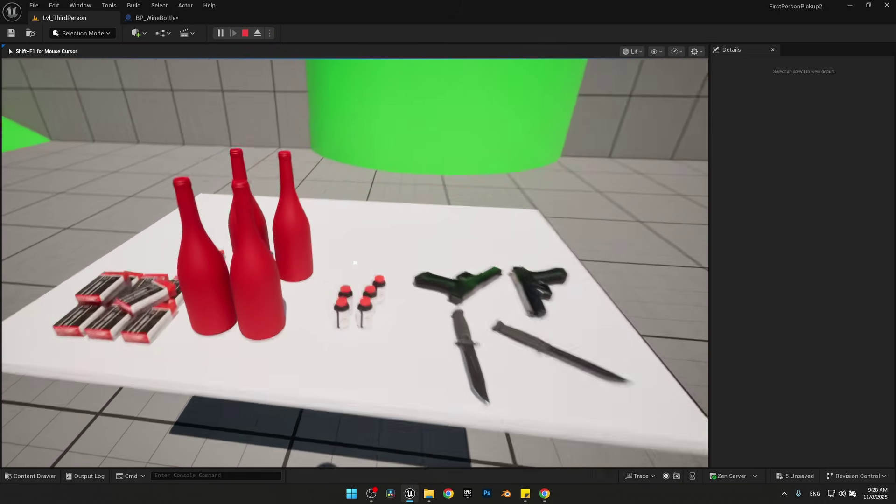
{"action": "key", "text": "e"}
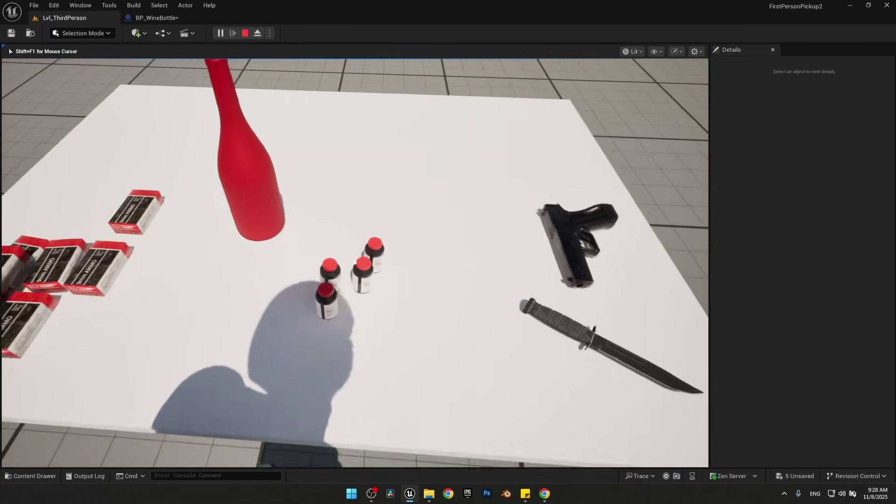
{"action": "key", "text": "Escape"}
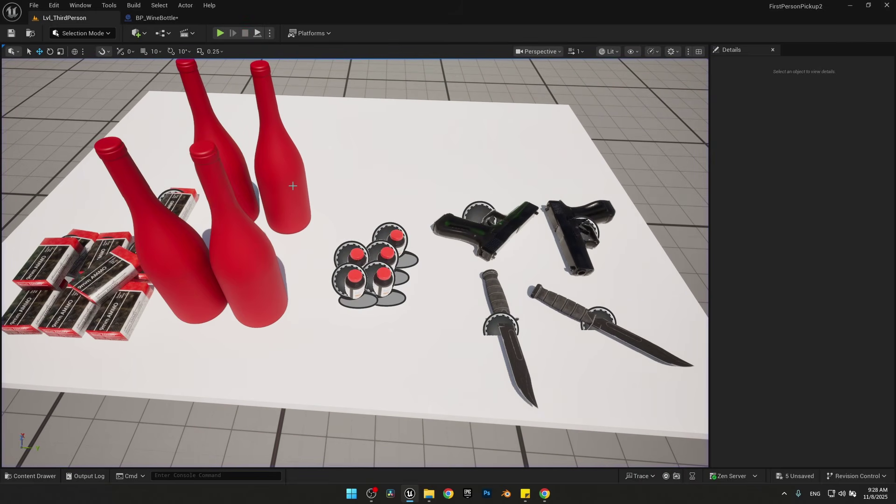